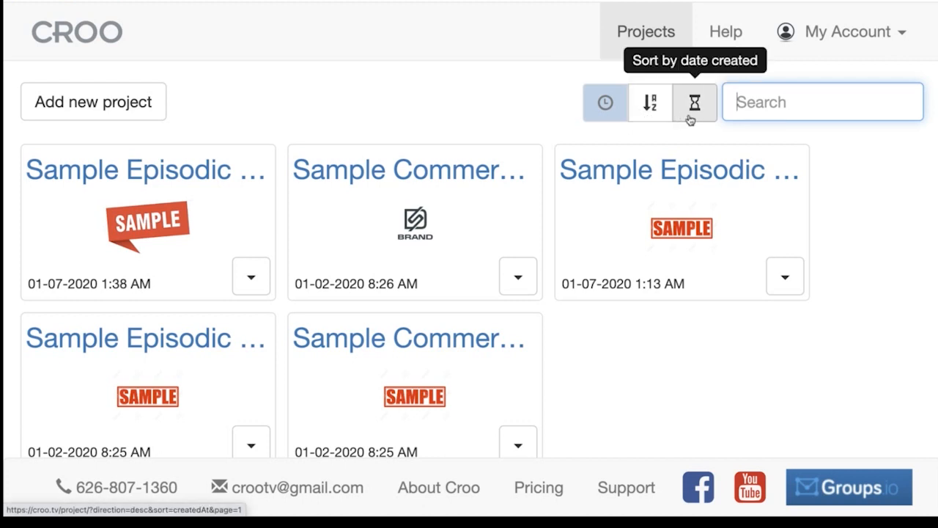
- Search the projects list for "Sample Commercial"
{"action": "type", "text": "Sample Commercia"}
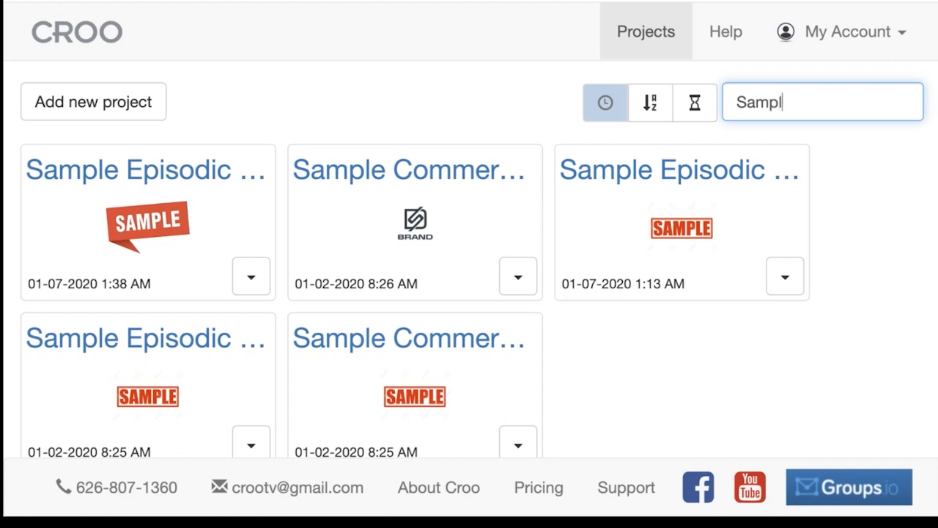
{"action": "type", "text": "l"}
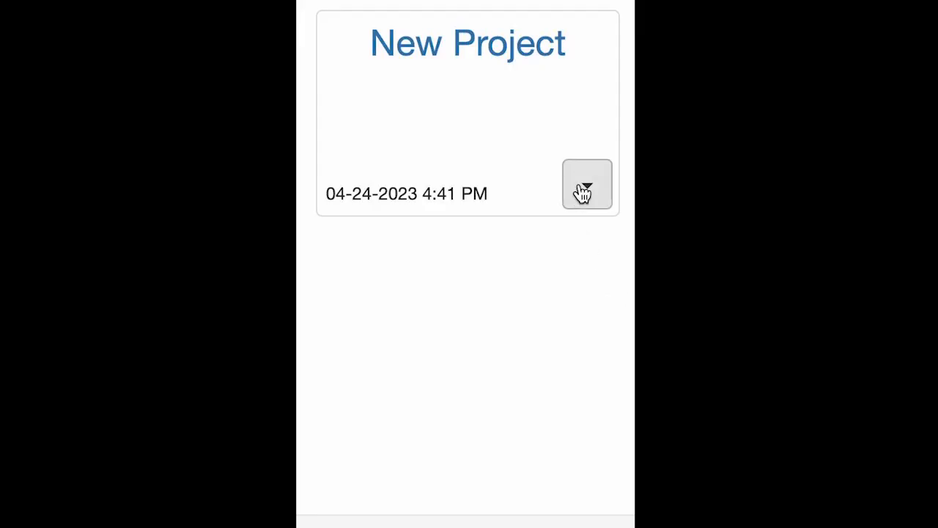
- Duplicate the project New Project, keeping New Project(1) as the name of the copy
{"action": "left_click", "coordinate": [583, 191]}
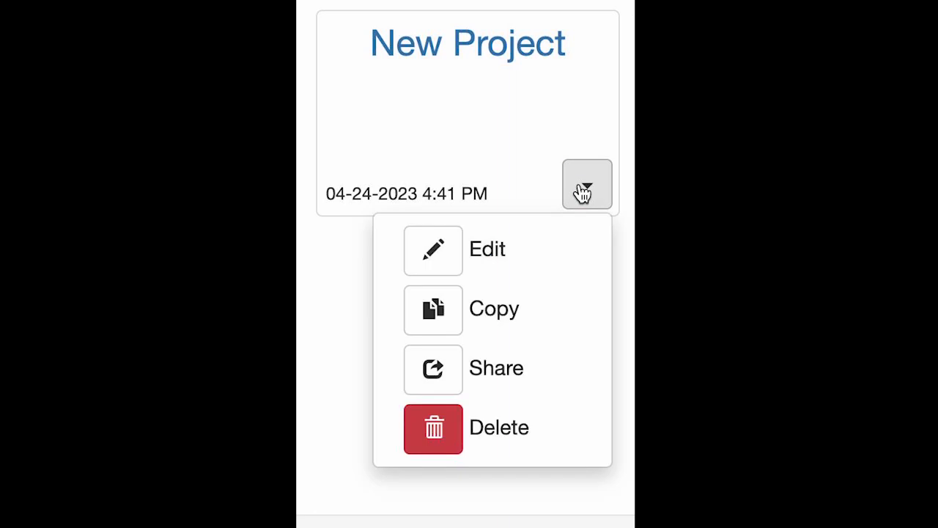
{"action": "left_click", "coordinate": [505, 249]}
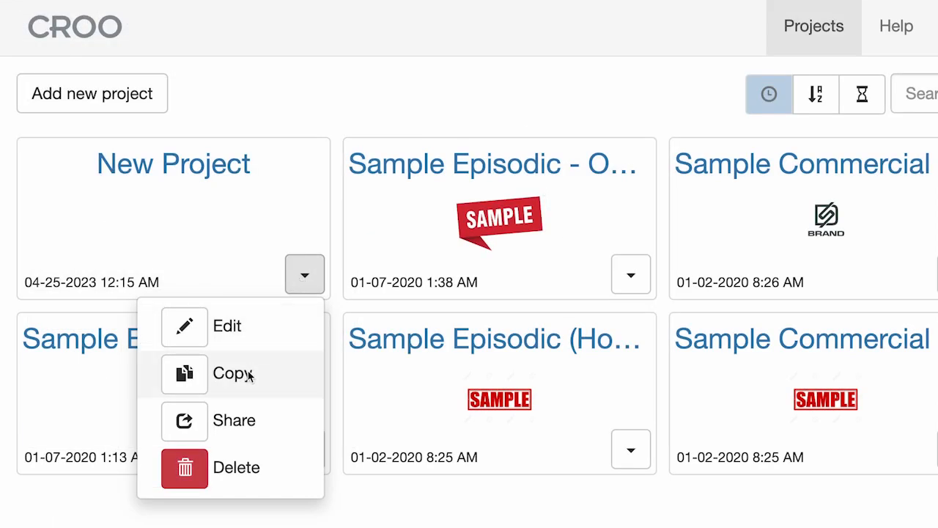
{"action": "left_click", "coordinate": [249, 375]}
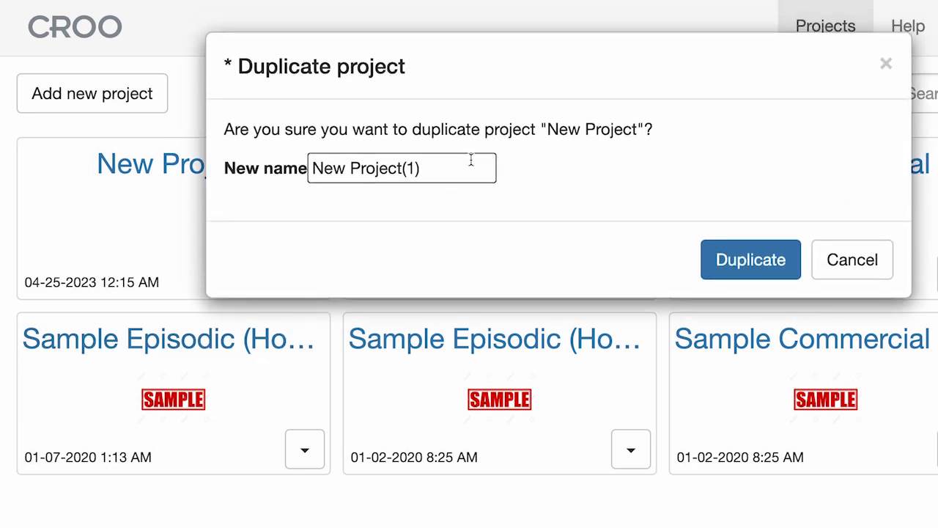
{"action": "left_click", "coordinate": [726, 262]}
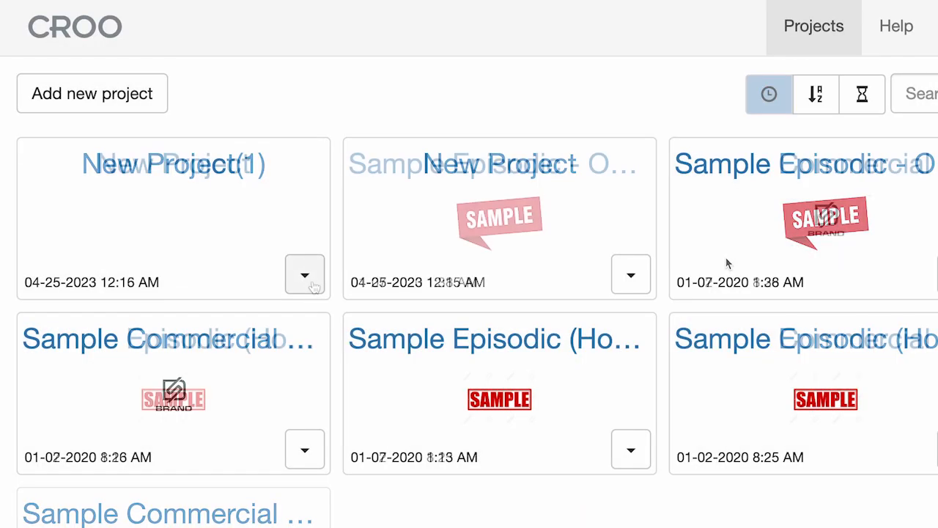
- Share the project New Project with another user by entering their email address from the saved suggestions
{"action": "left_click", "coordinate": [306, 275]}
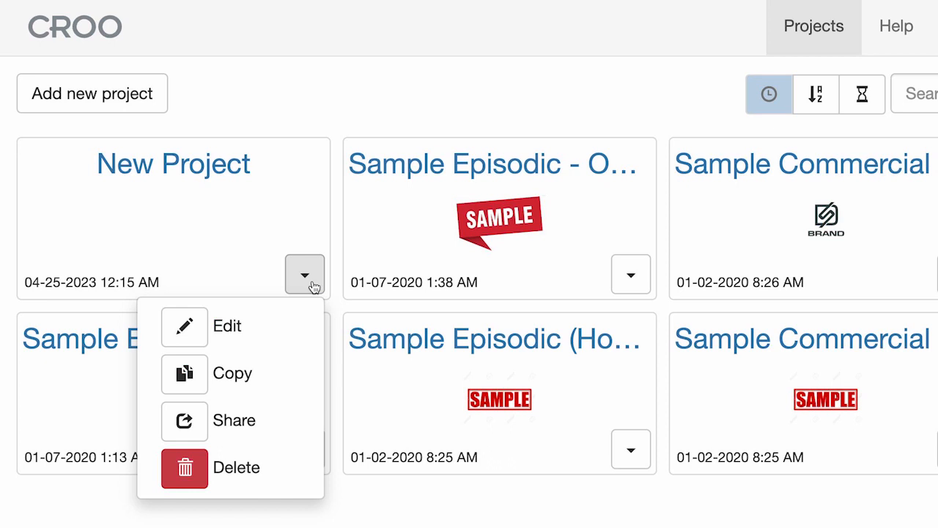
{"action": "left_click", "coordinate": [277, 421]}
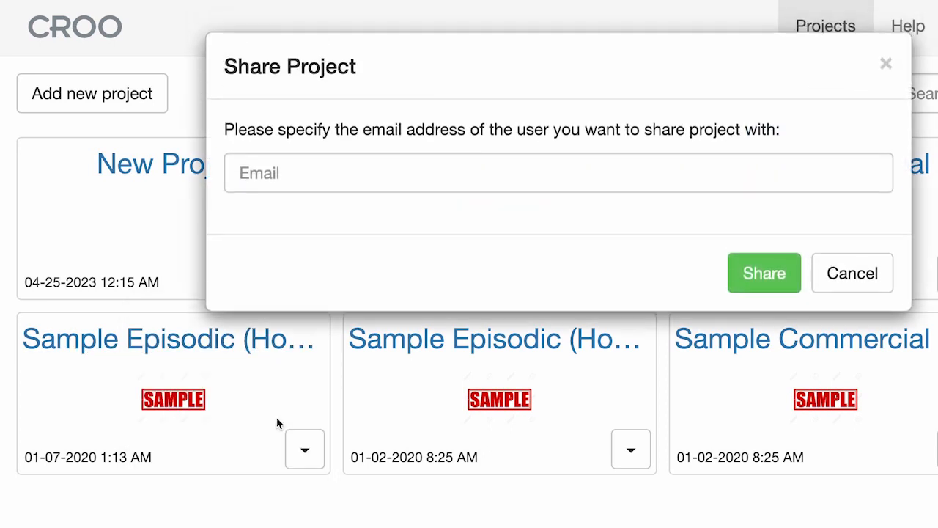
{"action": "left_click", "coordinate": [301, 173]}
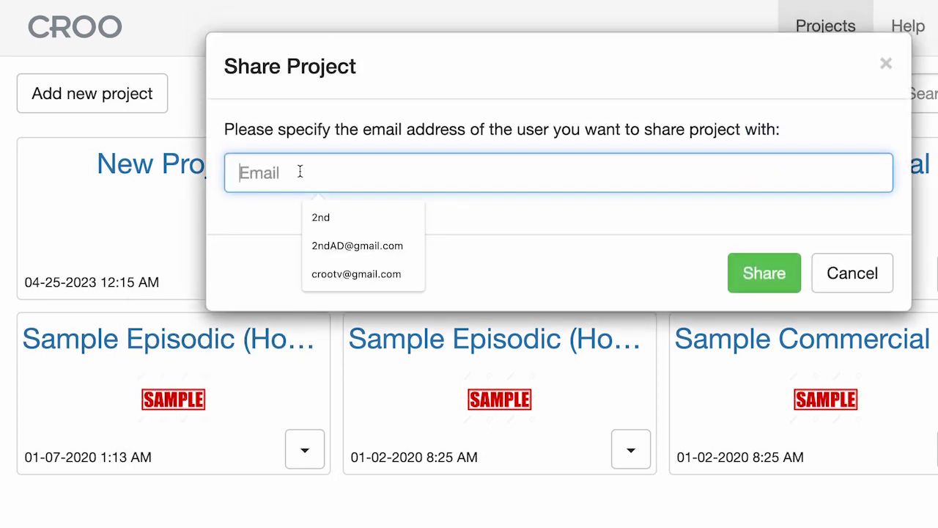
{"action": "left_click", "coordinate": [338, 275]}
{"action": "left_click", "coordinate": [765, 274]}
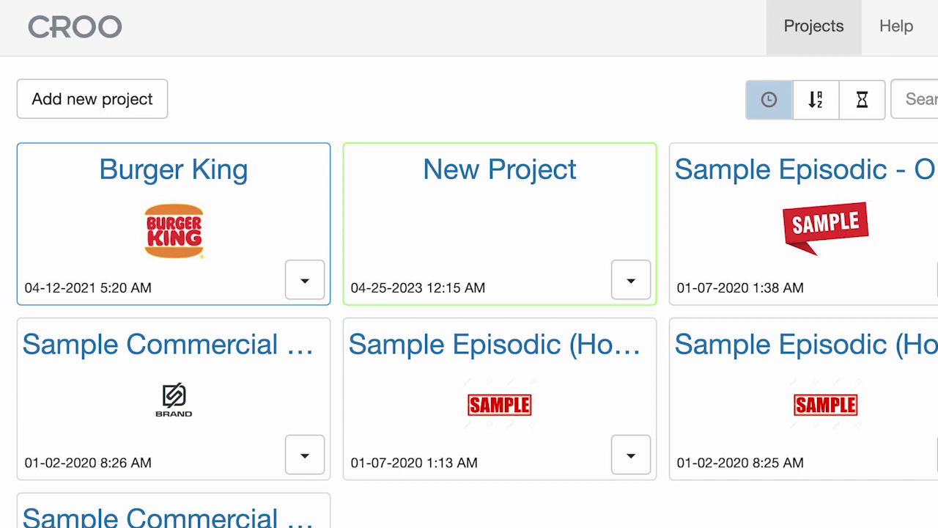
- Remove the shared user's access to the project New Project
{"action": "left_click", "coordinate": [310, 283]}
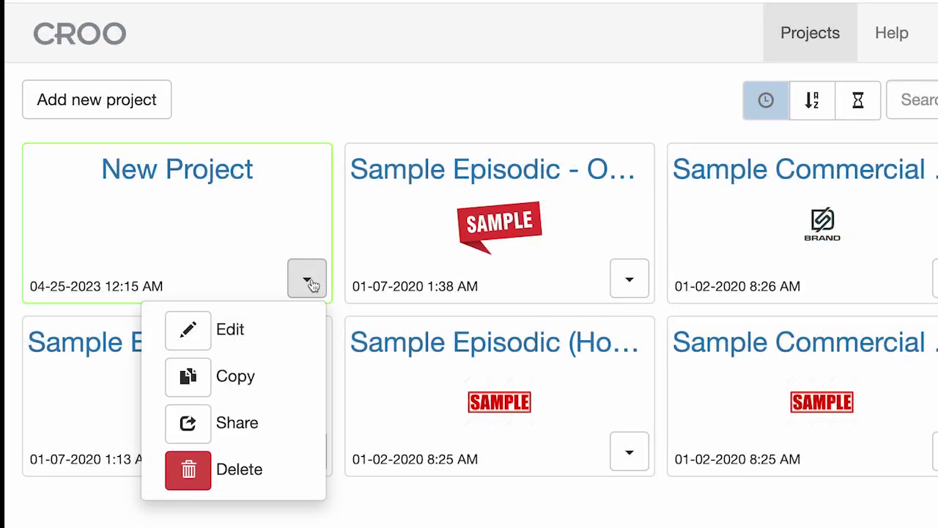
{"action": "left_click", "coordinate": [242, 424]}
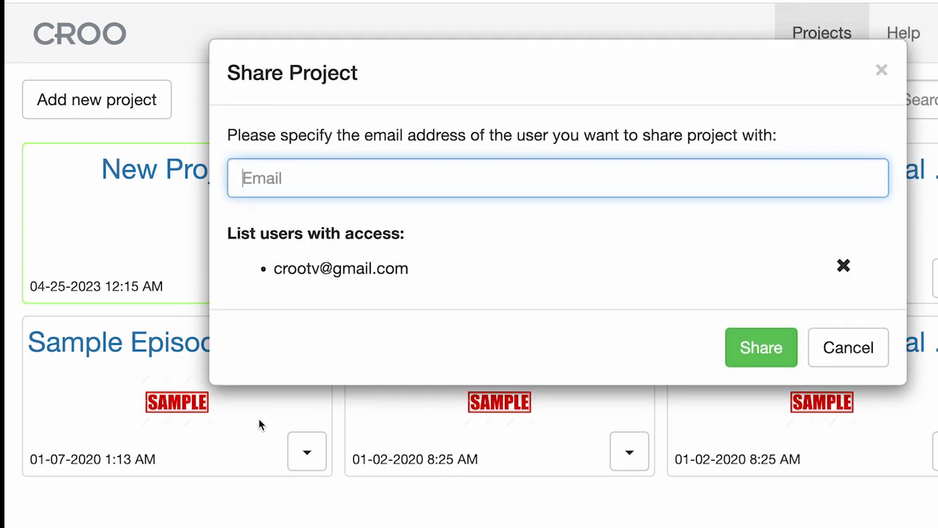
{"action": "left_click", "coordinate": [845, 267]}
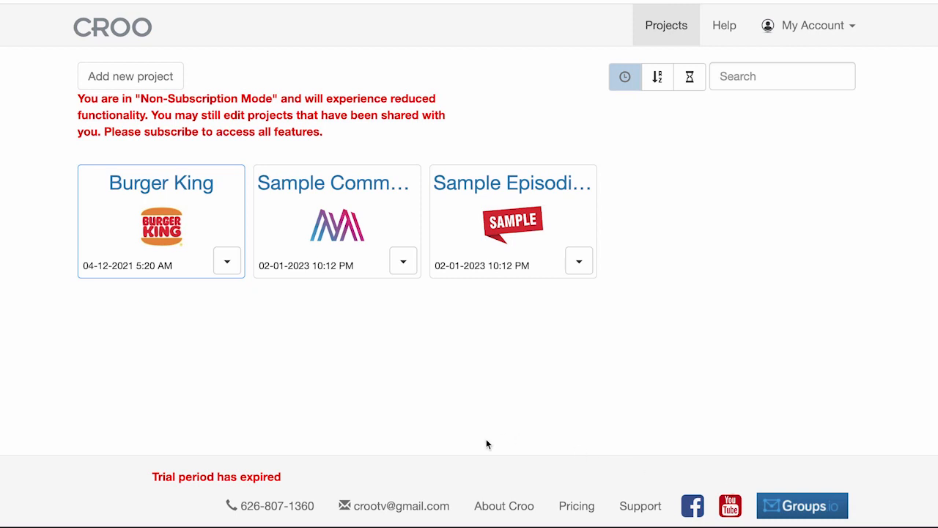
- Open the shared Burger King project
{"action": "left_click", "coordinate": [185, 182]}
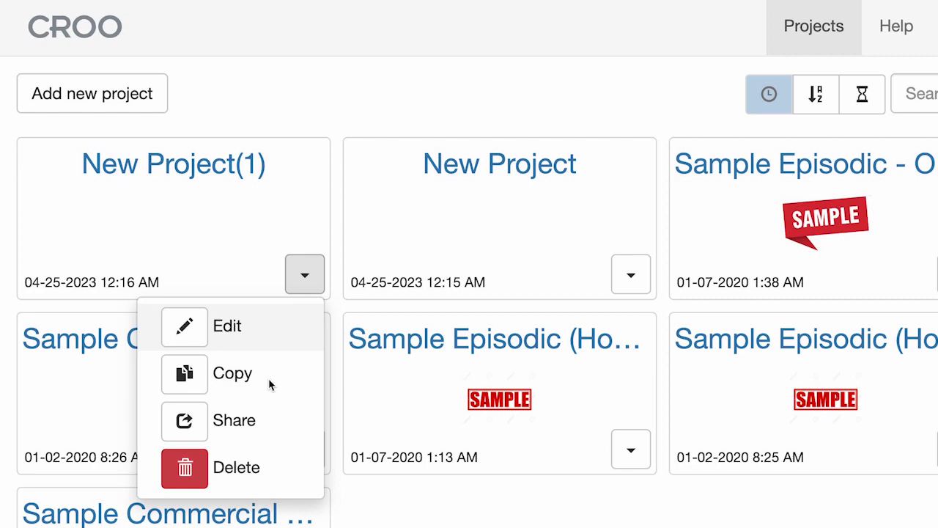
- Delete the duplicated project New Project(1) from the projects list
{"action": "left_click", "coordinate": [239, 467]}
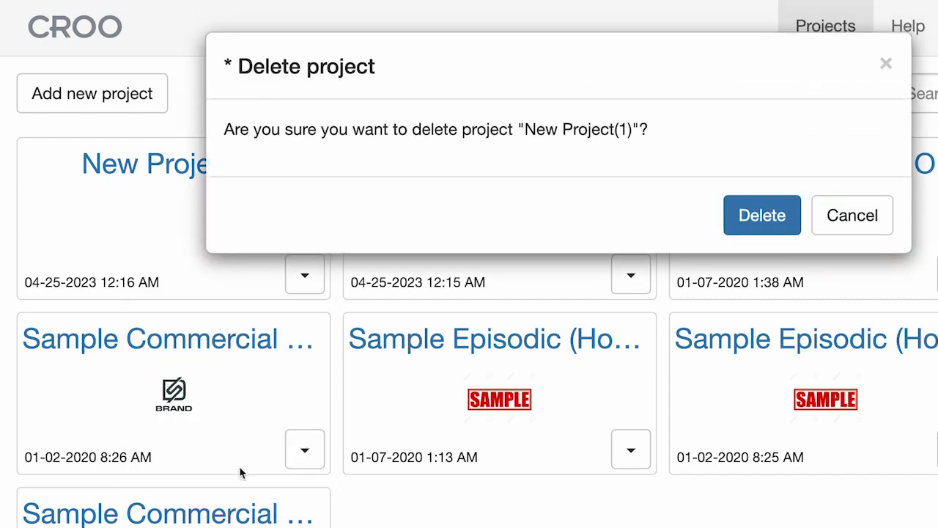
{"action": "left_click", "coordinate": [759, 223]}
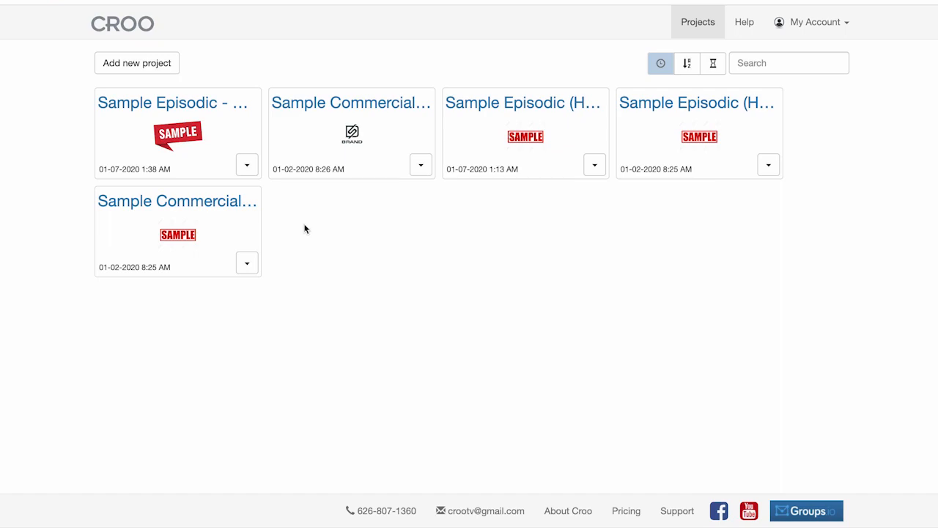
- Add a project with the project name "New Project" and the project title "New Project Shooting Schedule"
{"action": "left_click", "coordinate": [136, 67]}
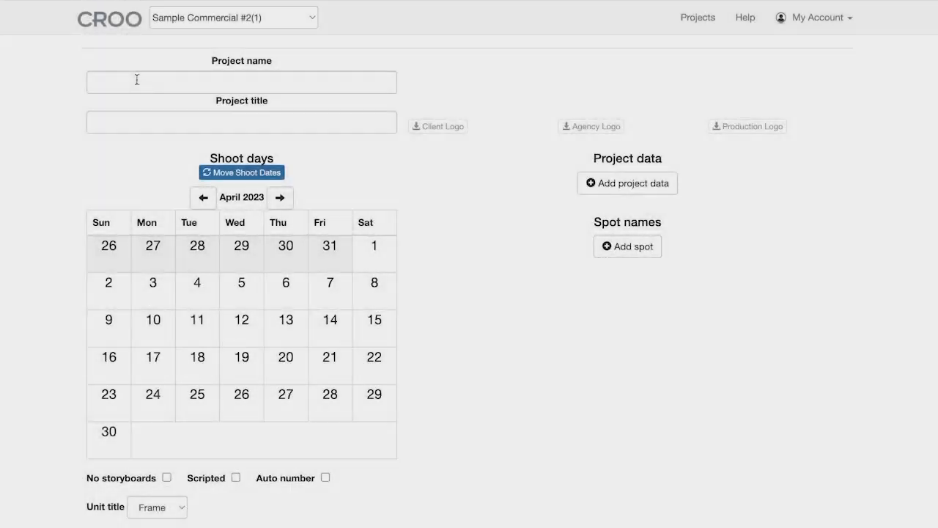
{"action": "left_click", "coordinate": [136, 81]}
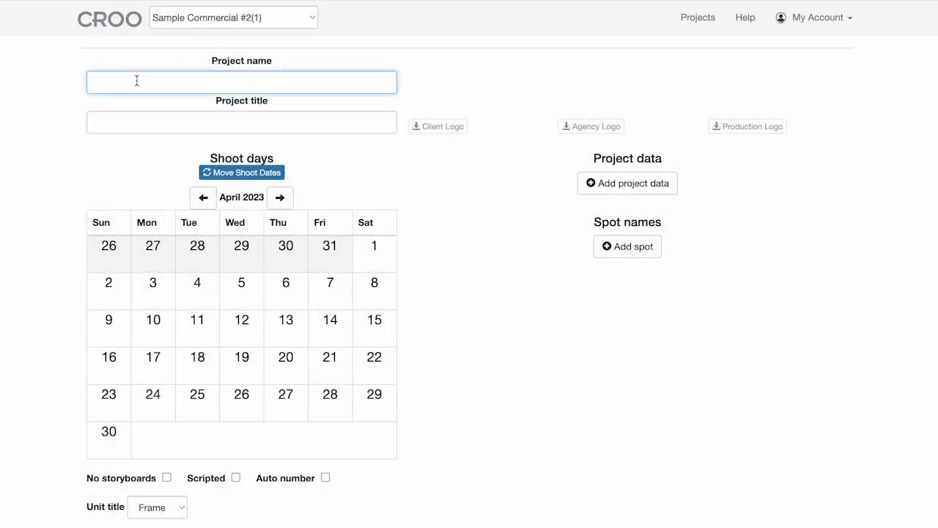
{"action": "type", "text": "New "}
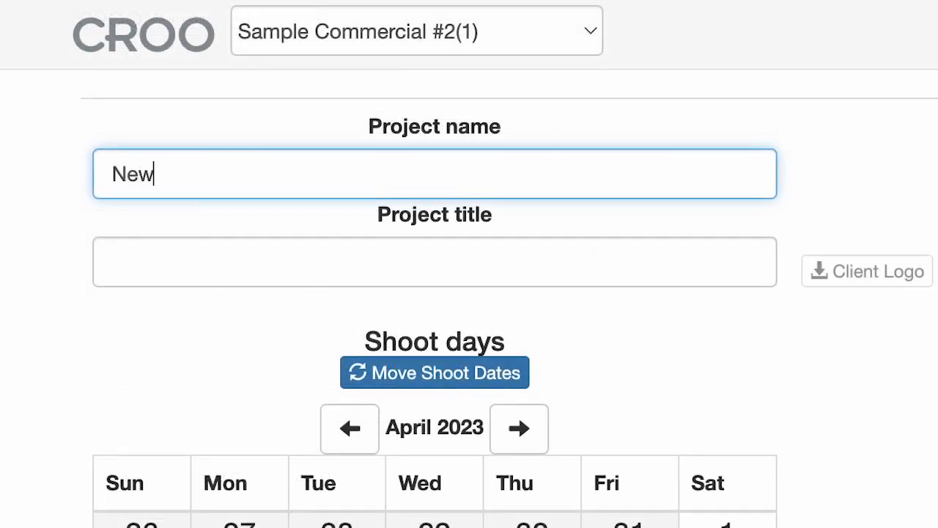
{"action": "type", "text": "Project"}
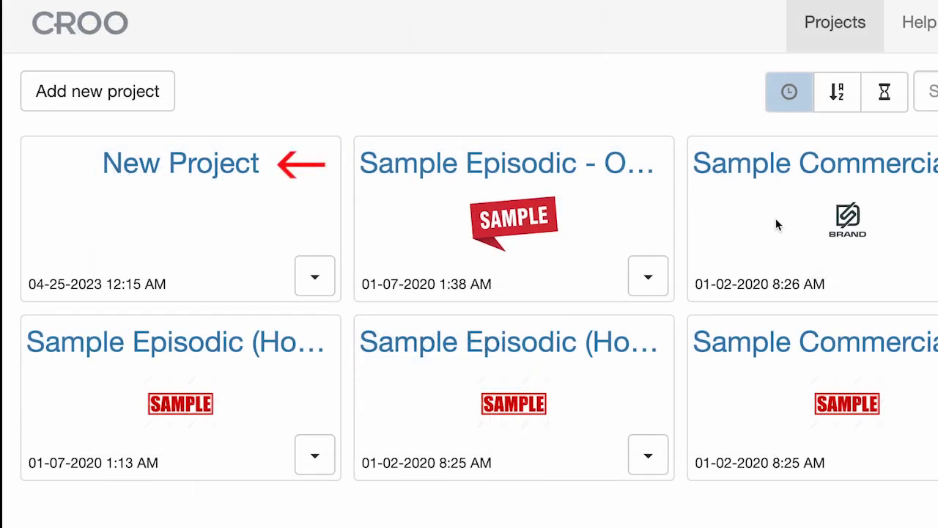
{"action": "type", "text": "hooting Sc"}
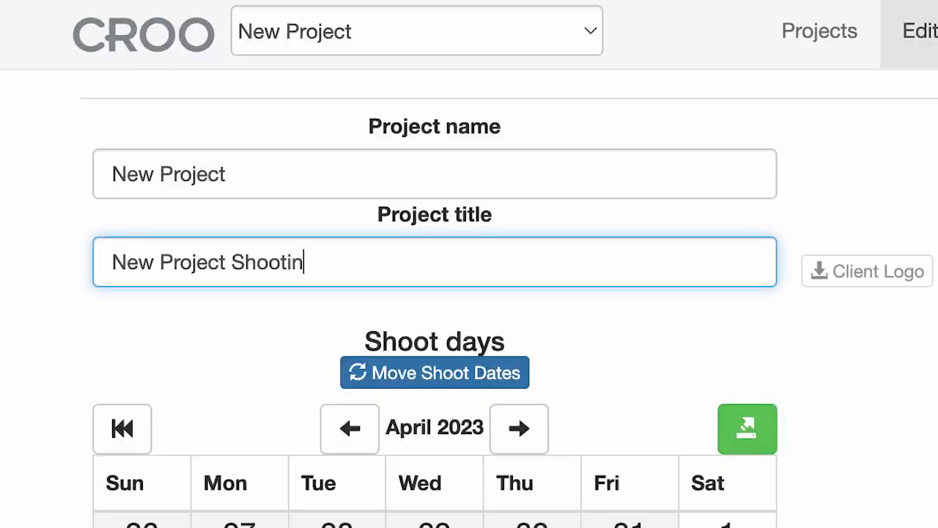
{"action": "type", "text": "hedule"}
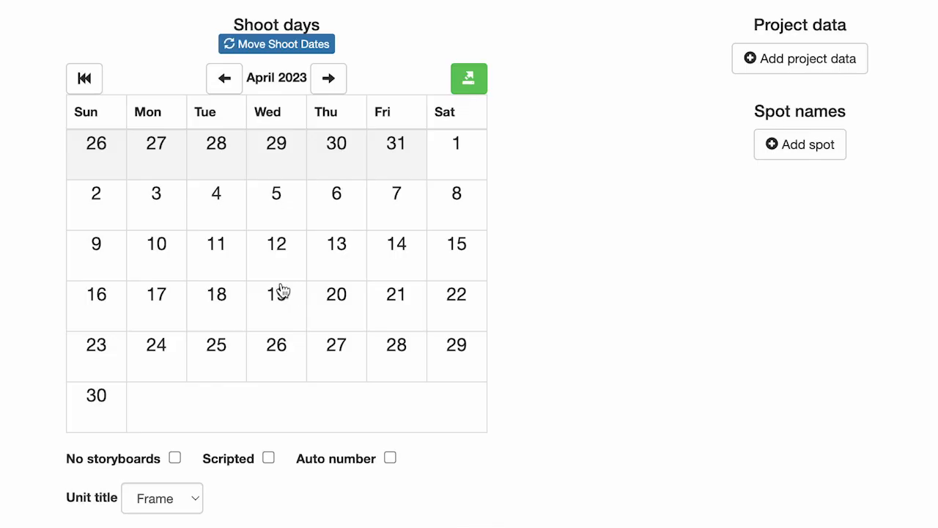
- Mark April 11, 12 and 13, 2023 as shoot days, clearing and re-marking April 11
{"action": "left_click", "coordinate": [215, 244]}
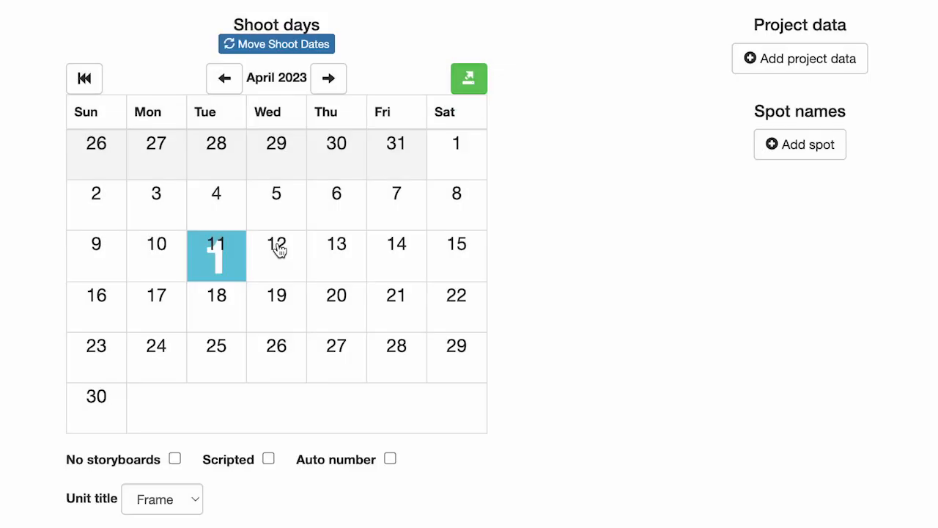
{"action": "left_click", "coordinate": [278, 250]}
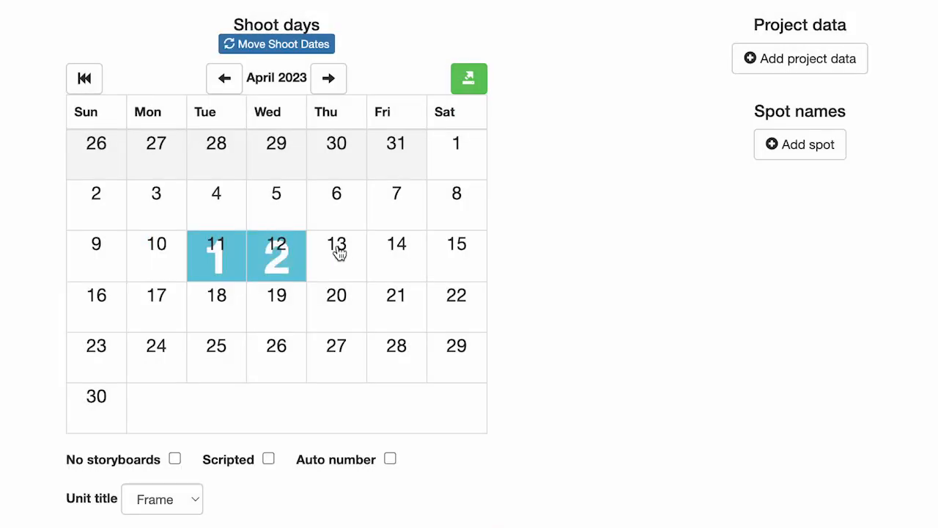
{"action": "left_click", "coordinate": [338, 252]}
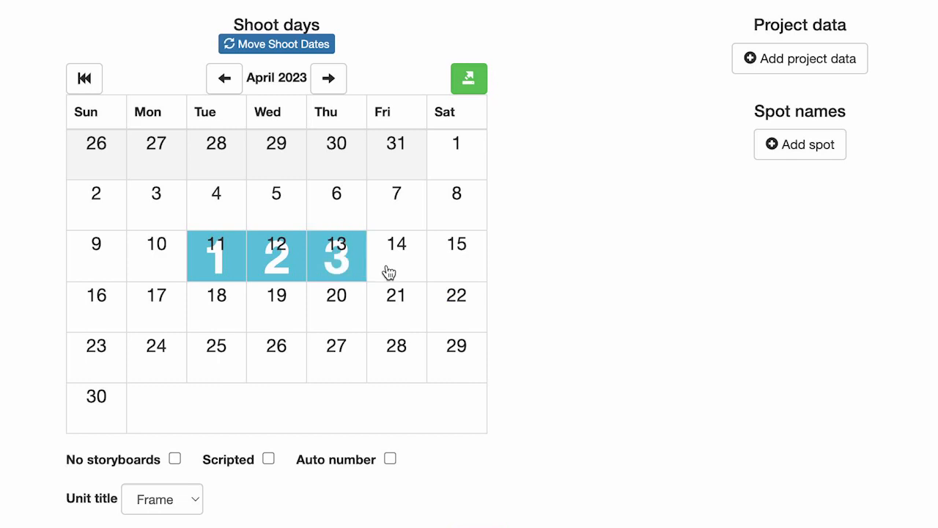
{"action": "left_click", "coordinate": [233, 264]}
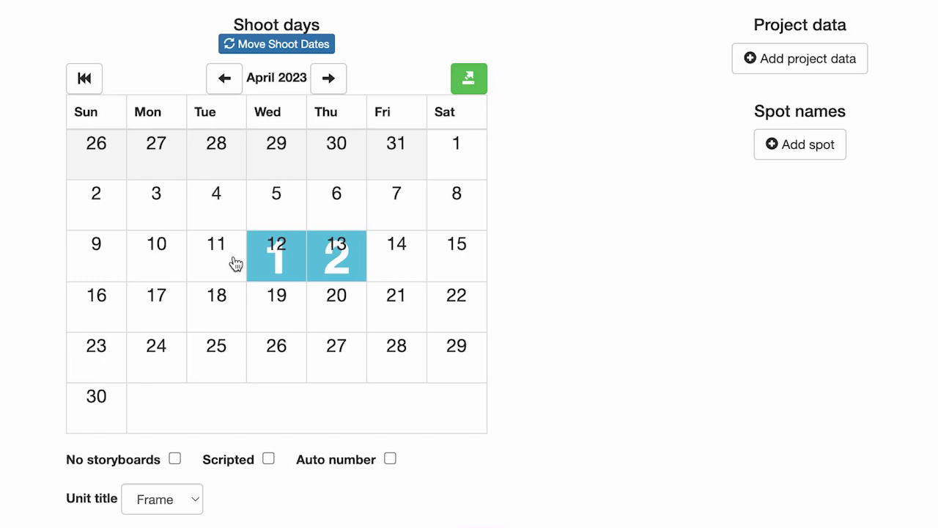
{"action": "left_click", "coordinate": [235, 264]}
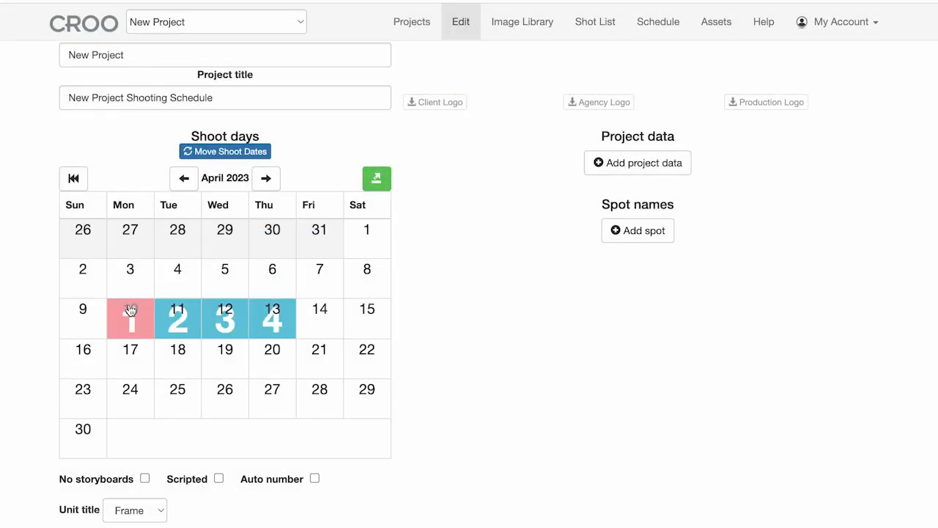
- Make April 10, 2023 a non-shoot day titled "Pre-Light Day"
{"action": "left_click", "coordinate": [130, 310]}
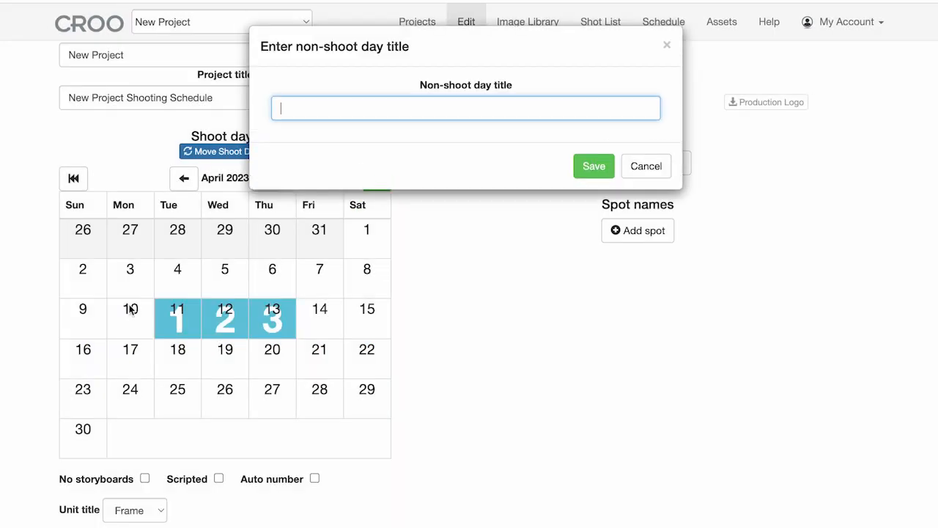
{"action": "type", "text": "Pre-Light Day"}
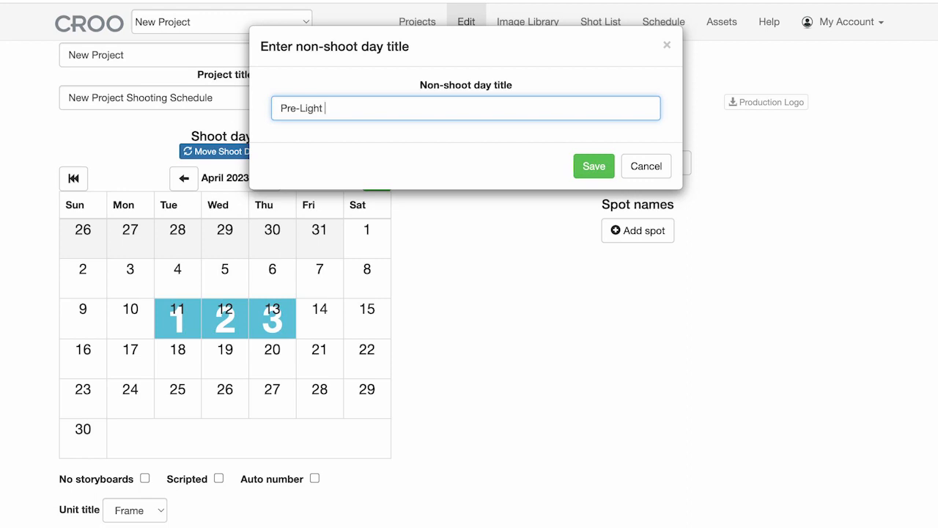
{"action": "left_click", "coordinate": [595, 167]}
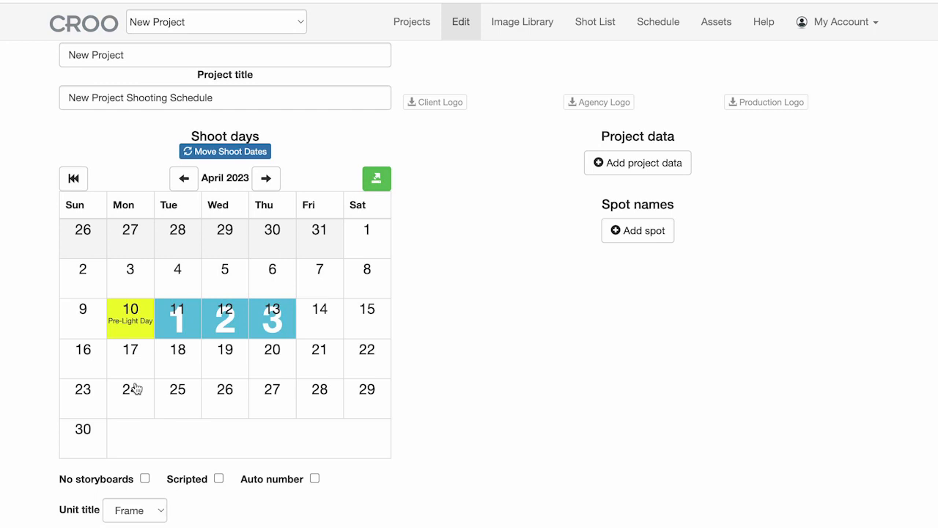
- Move the Pre-Light Day and the three shoot days together to new dates in April 2023
{"action": "left_click", "coordinate": [229, 152]}
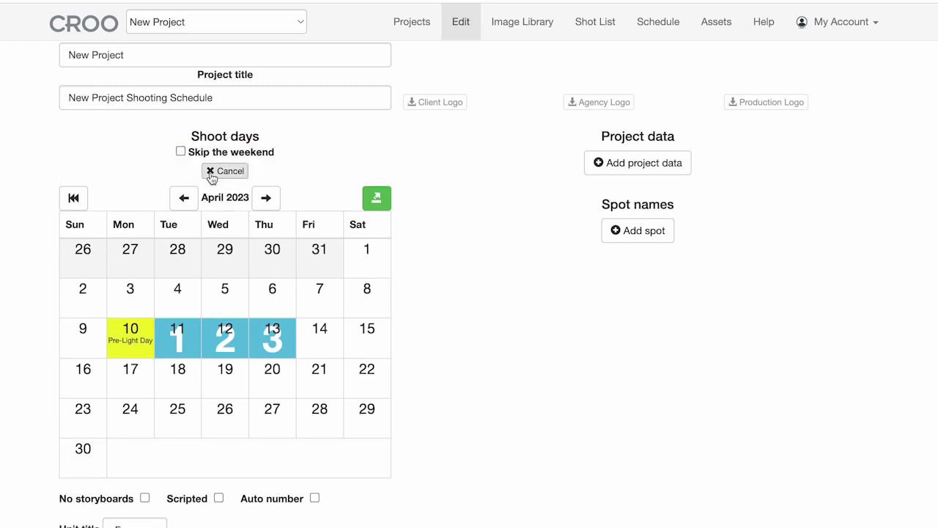
{"action": "left_click", "coordinate": [121, 335]}
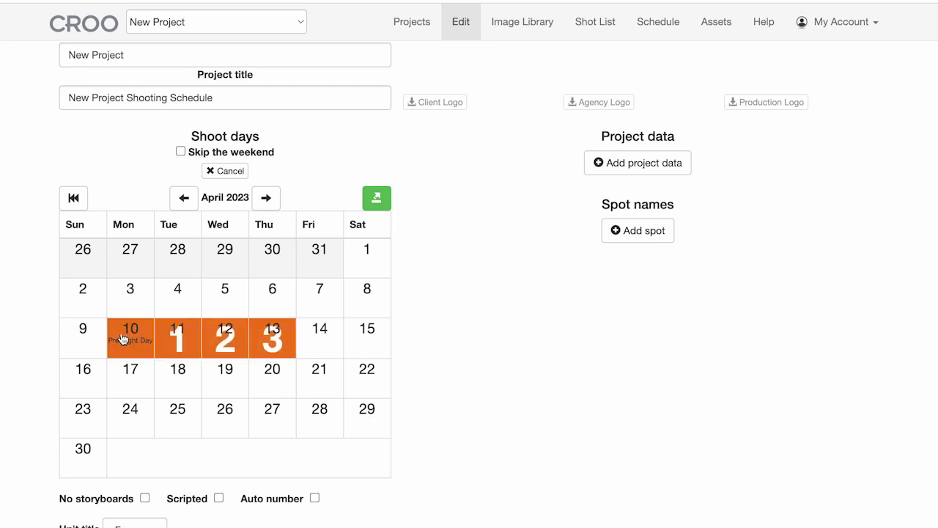
{"action": "left_click", "coordinate": [176, 373]}
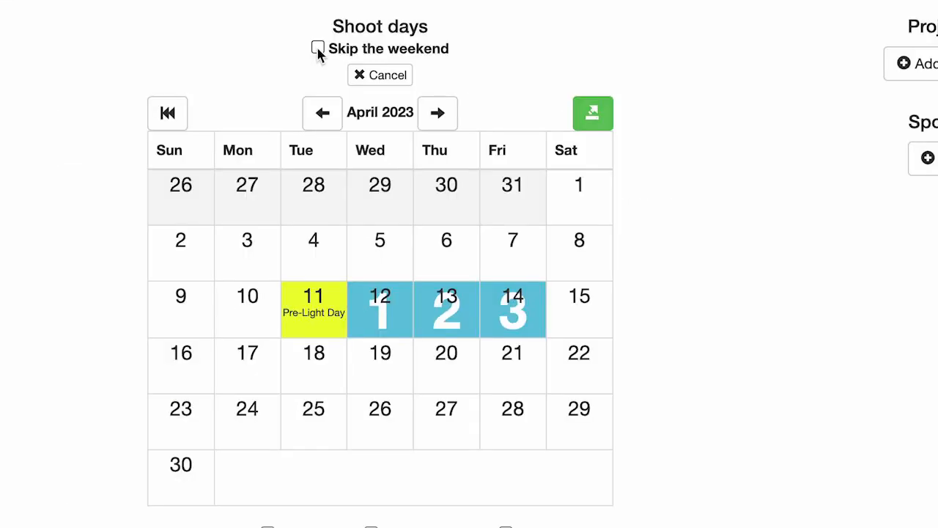
- Skip the weekend while moving the shoot dates so the Pre-Light Day falls on Thursday, April 13, 2023
{"action": "left_click", "coordinate": [317, 47]}
{"action": "left_click", "coordinate": [475, 320]}
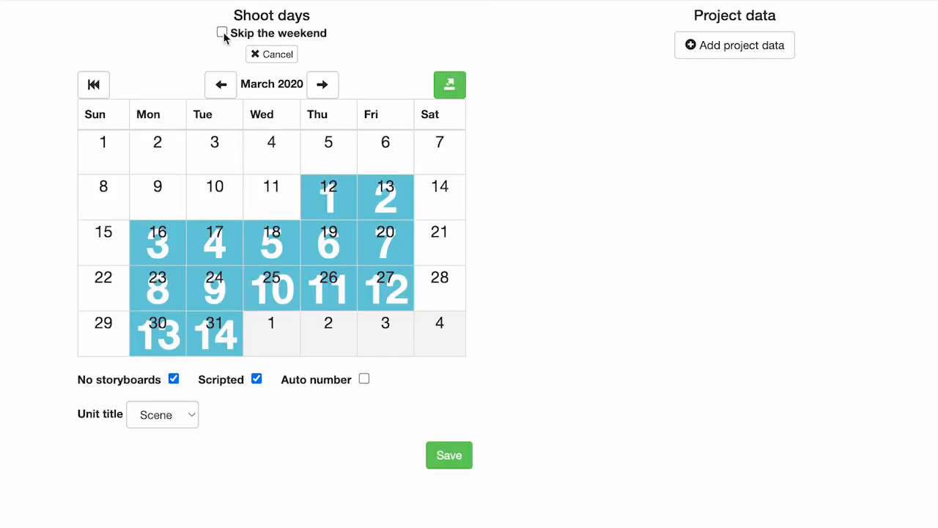
- In the project shooting from March 2020, turn on skipping the weekend and pick the shoot day on April 9, 2020 for moving
{"action": "left_click", "coordinate": [223, 32]}
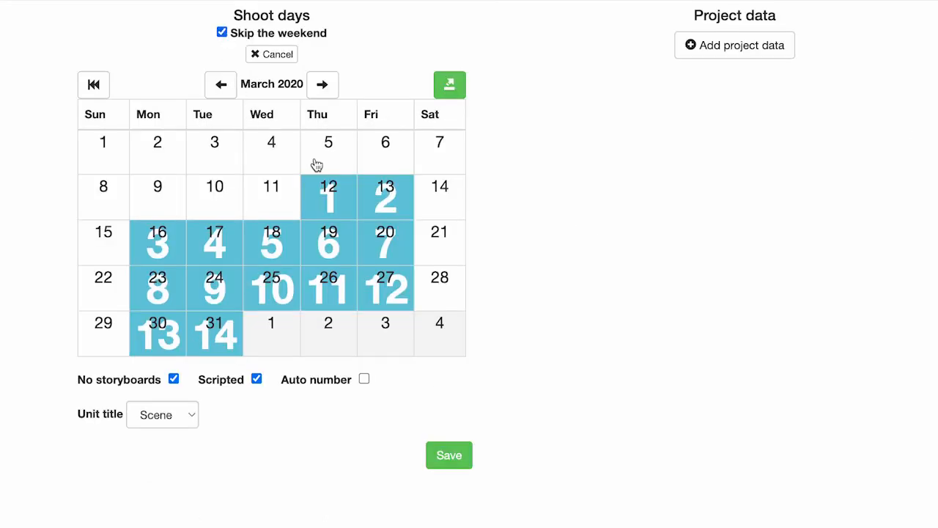
{"action": "left_click", "coordinate": [321, 85]}
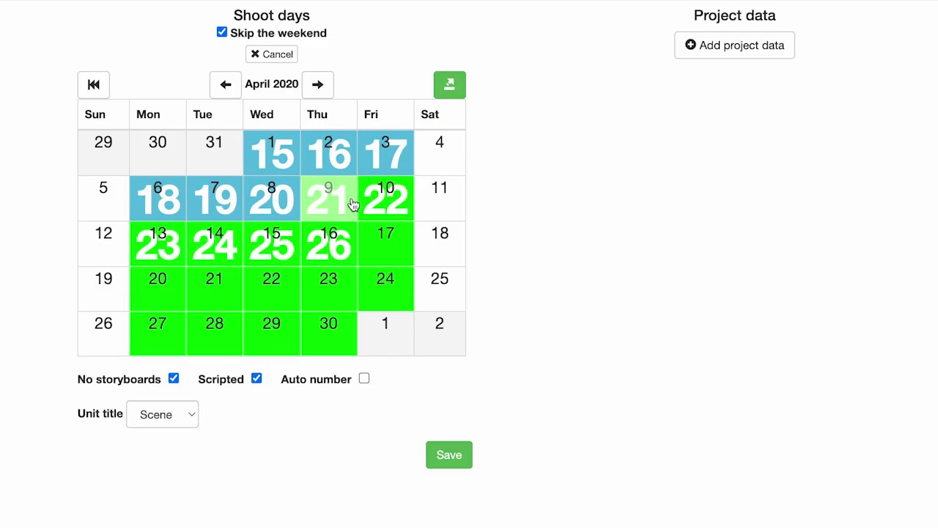
{"action": "left_click", "coordinate": [352, 204]}
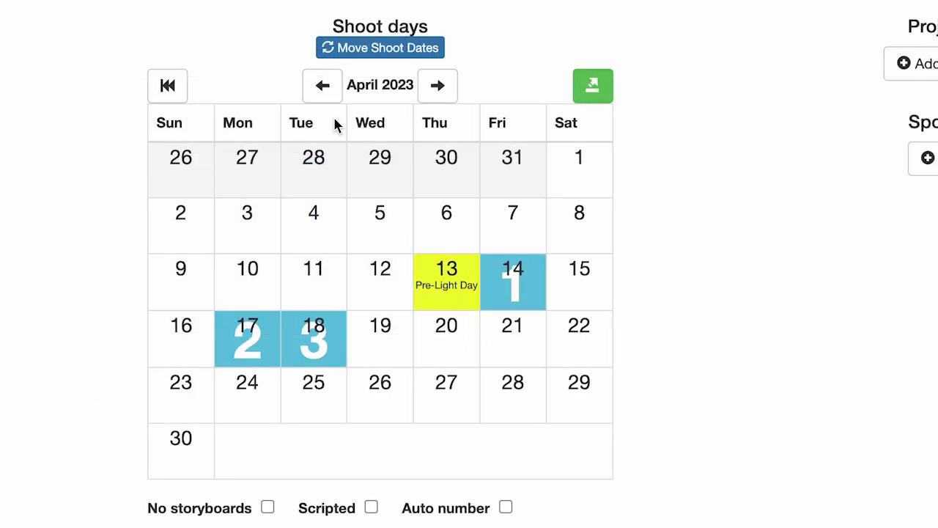
- Browse the shoot calendar back from April to January 2023 and return to the first shoot month
{"action": "left_click", "coordinate": [323, 86]}
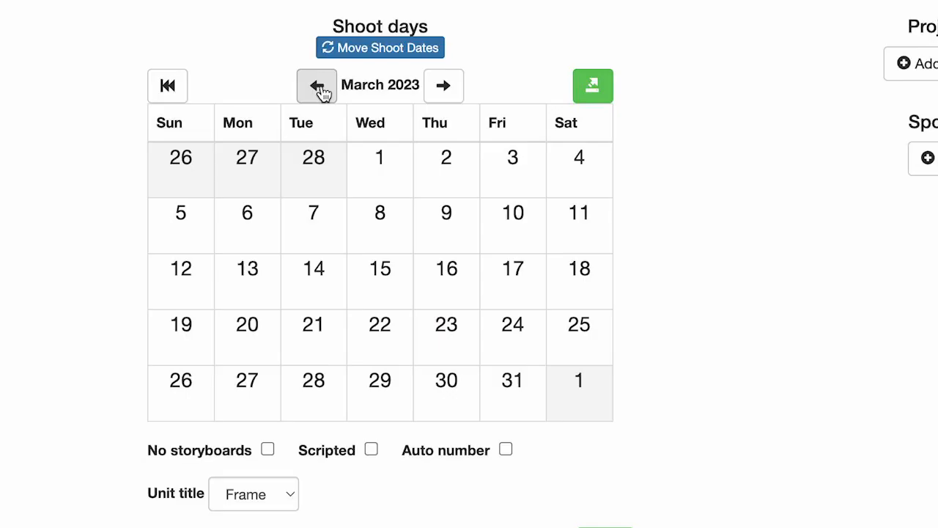
{"action": "left_click", "coordinate": [323, 90]}
{"action": "left_click", "coordinate": [323, 90]}
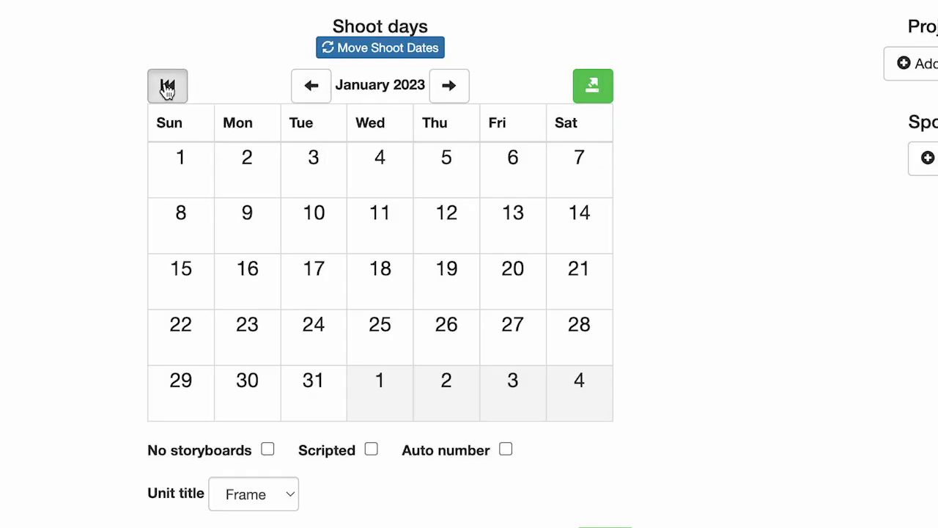
{"action": "left_click", "coordinate": [167, 86]}
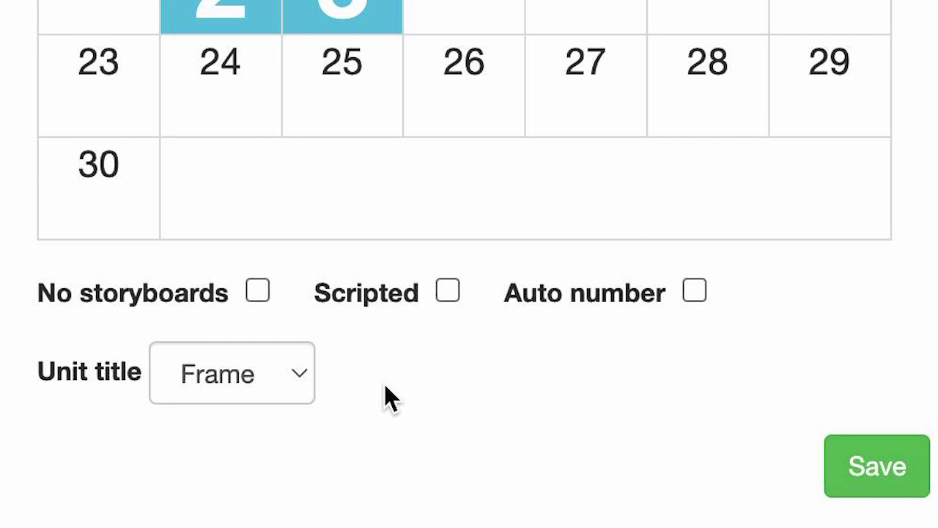
- Turn the No storyboards option on and off again for the project
{"action": "left_click", "coordinate": [258, 290]}
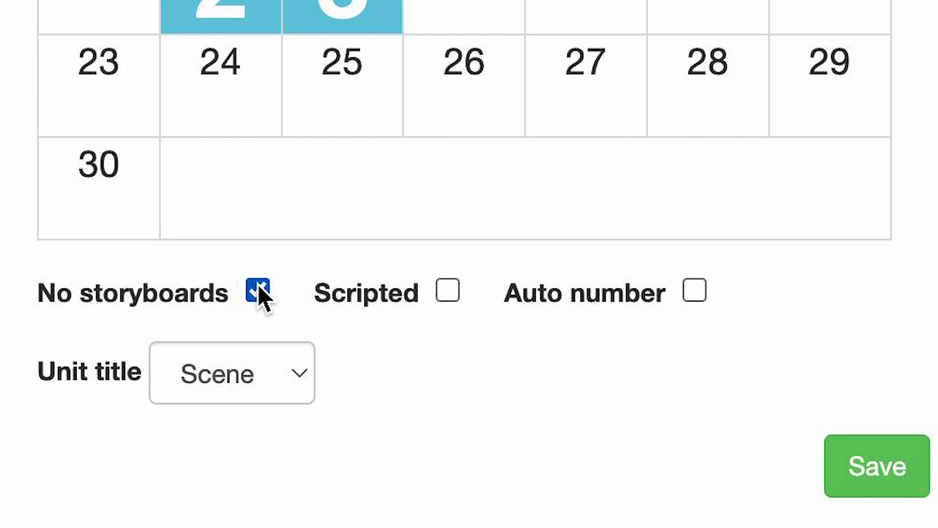
{"action": "left_click", "coordinate": [262, 296]}
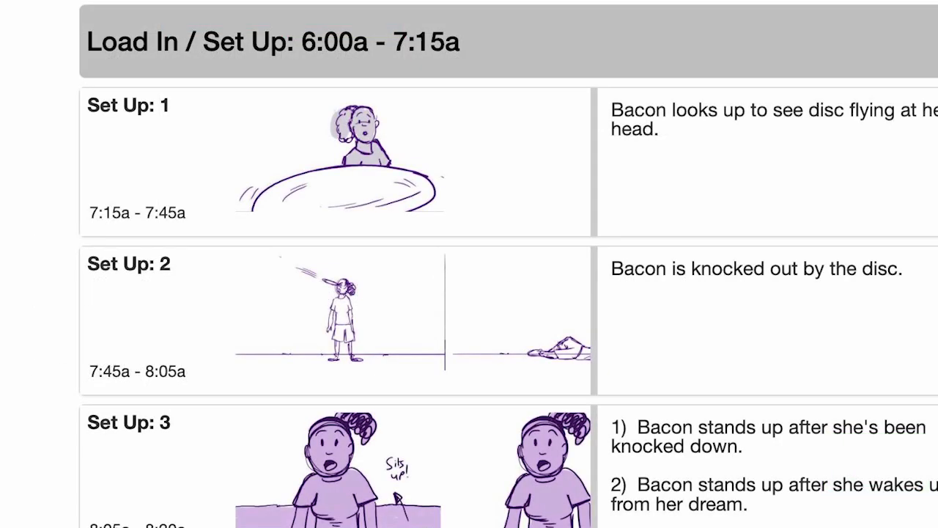
- Reorder the schedule by moving Set Up 1 below Set Up 2 and Set Up 3 to the first position
{"action": "left_click_drag", "start_coordinate": [338, 161], "coordinate": [322, 326]}
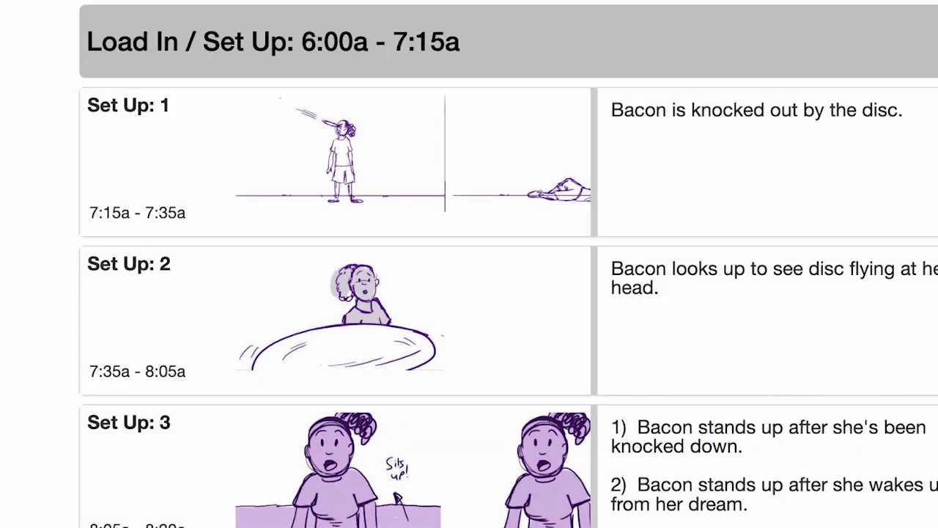
{"action": "left_click_drag", "start_coordinate": [338, 455], "coordinate": [338, 138]}
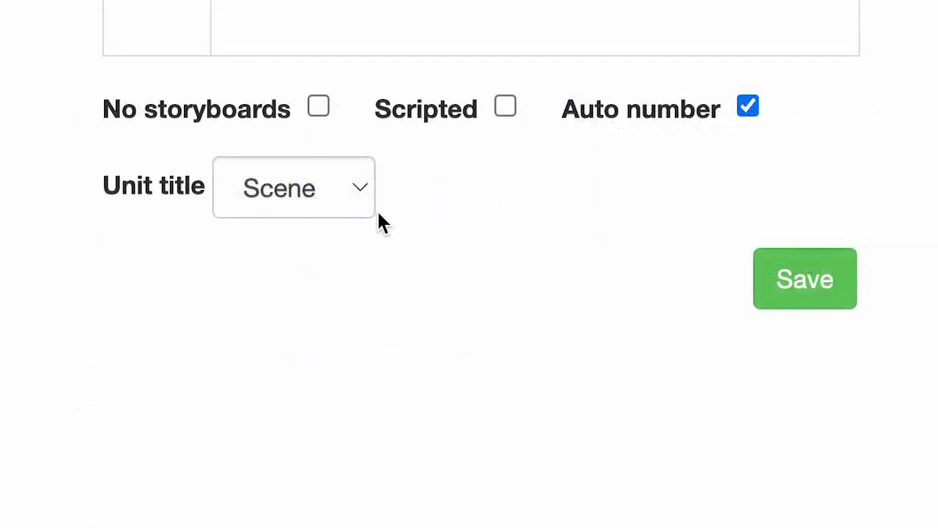
- Try the unit titles Frame and Scene, and finally choose the blank unit title
{"action": "left_click", "coordinate": [359, 192]}
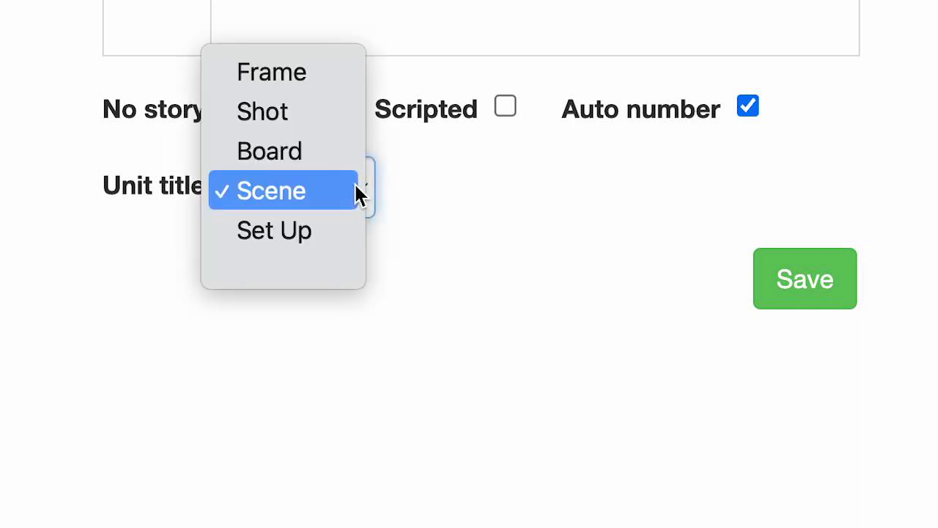
{"action": "left_click", "coordinate": [312, 78]}
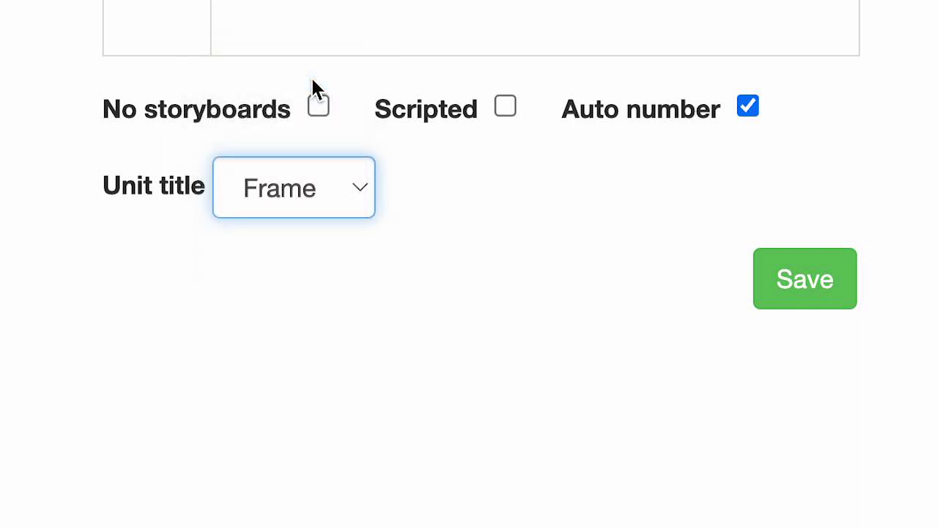
{"action": "left_click", "coordinate": [370, 199]}
{"action": "left_click", "coordinate": [336, 300]}
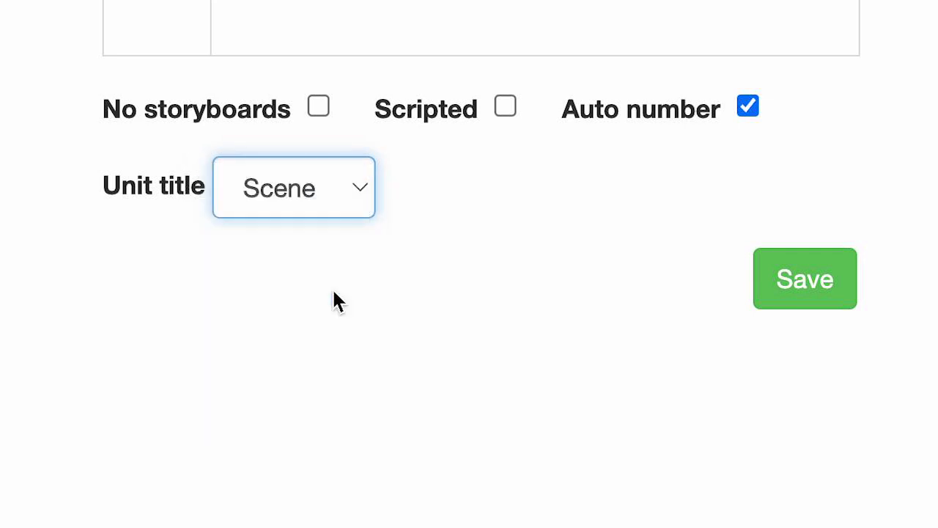
{"action": "left_click", "coordinate": [366, 196]}
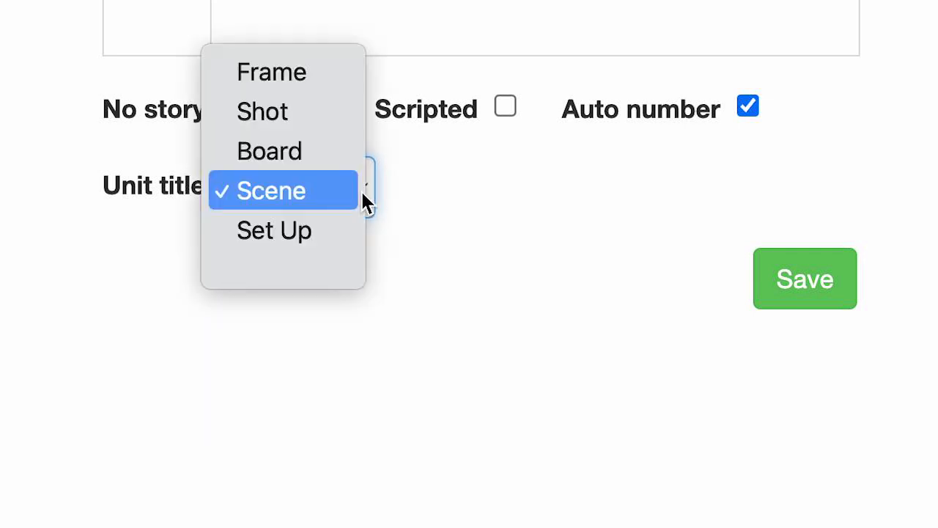
{"action": "left_click", "coordinate": [319, 267]}
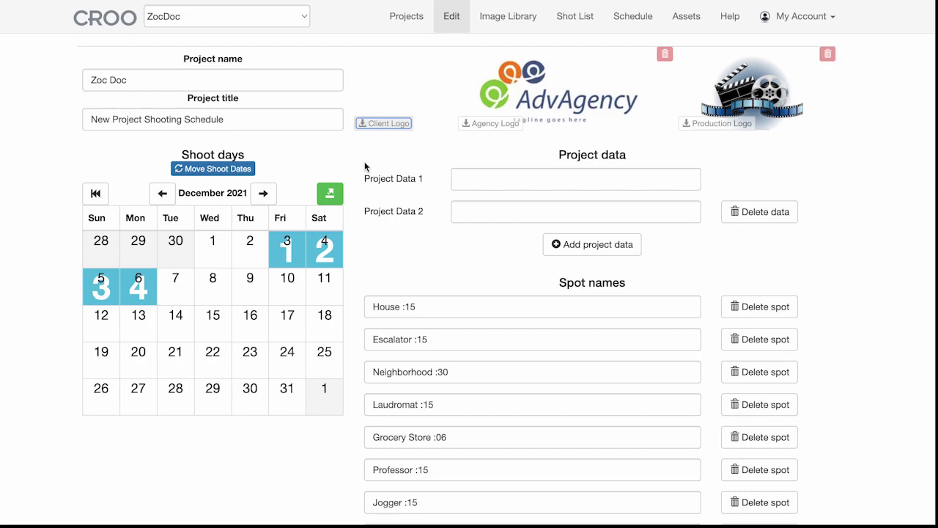
- Upload a new logo image and save the BRAND logo as the Zoc Doc project's client logo
{"action": "left_click", "coordinate": [380, 125]}
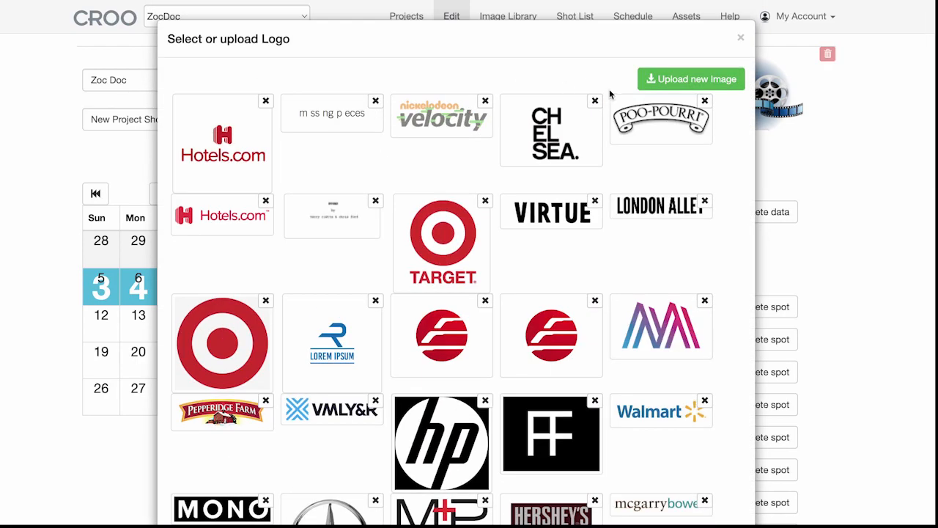
{"action": "left_click", "coordinate": [662, 79]}
{"action": "double_click", "coordinate": [299, 178]}
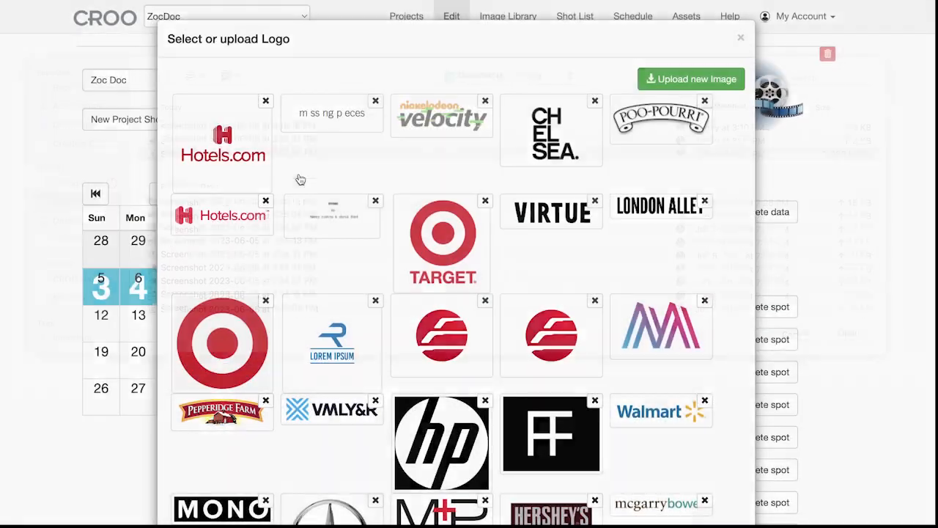
{"action": "scroll", "coordinate": [503, 293], "scroll_direction": "down", "scroll_amount": 5}
{"action": "scroll", "coordinate": [503, 294], "scroll_direction": "down", "scroll_amount": 15}
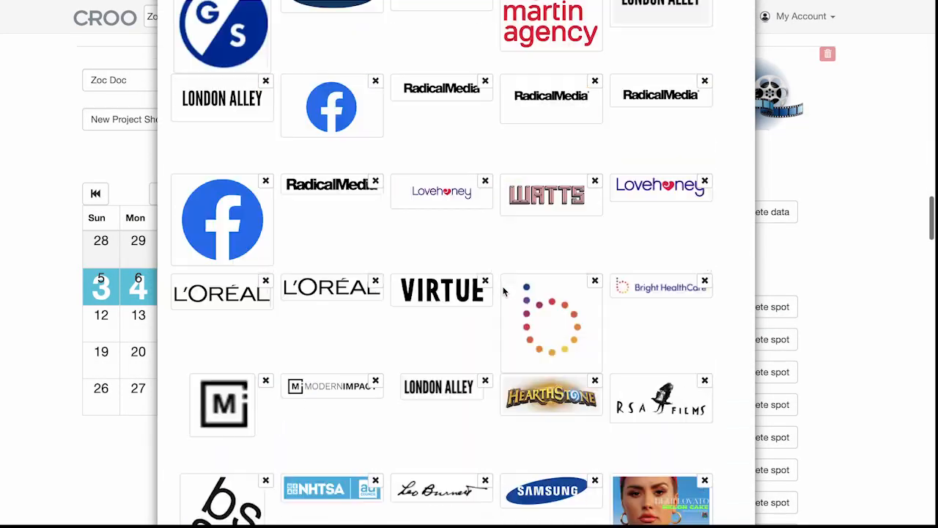
{"action": "left_click", "coordinate": [413, 387]}
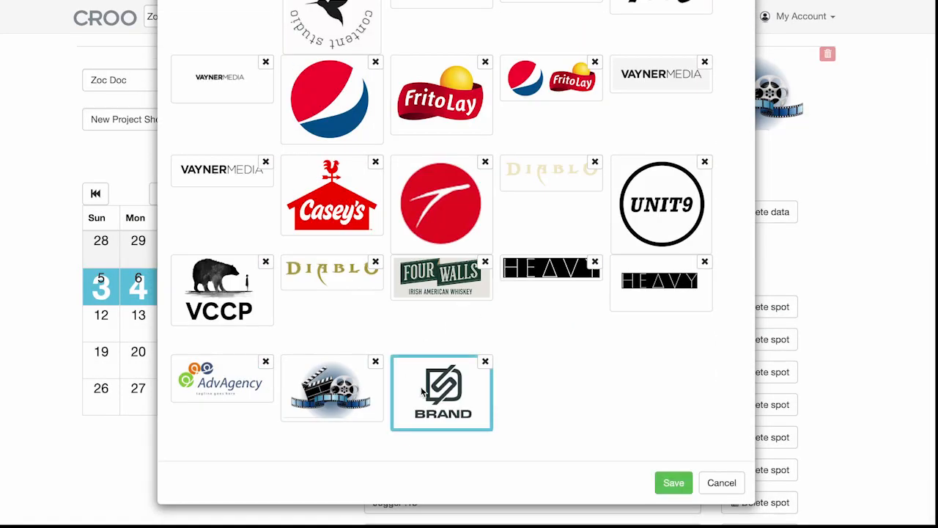
{"action": "left_click", "coordinate": [675, 483]}
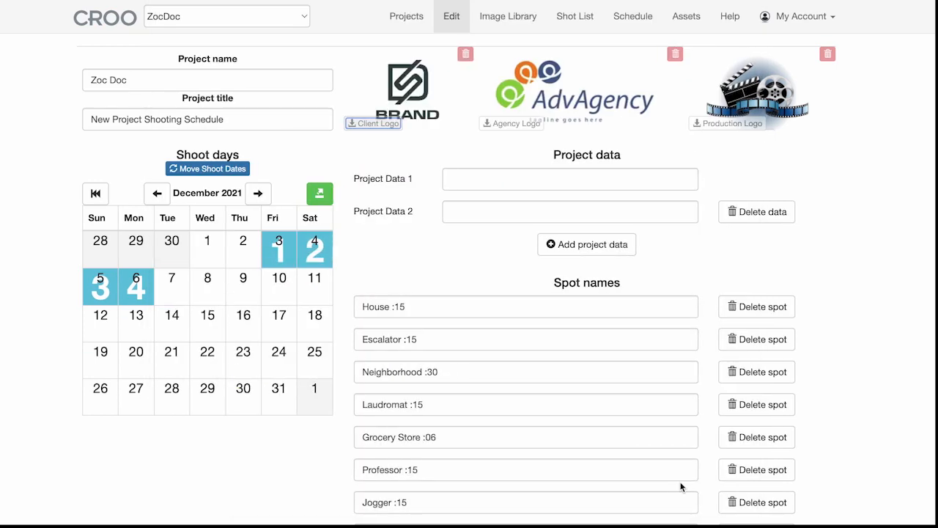
- Enter "Job # 101" as Project Data 1 and a person's full name as Project Data 2, and add another project data field
{"action": "left_click", "coordinate": [462, 179]}
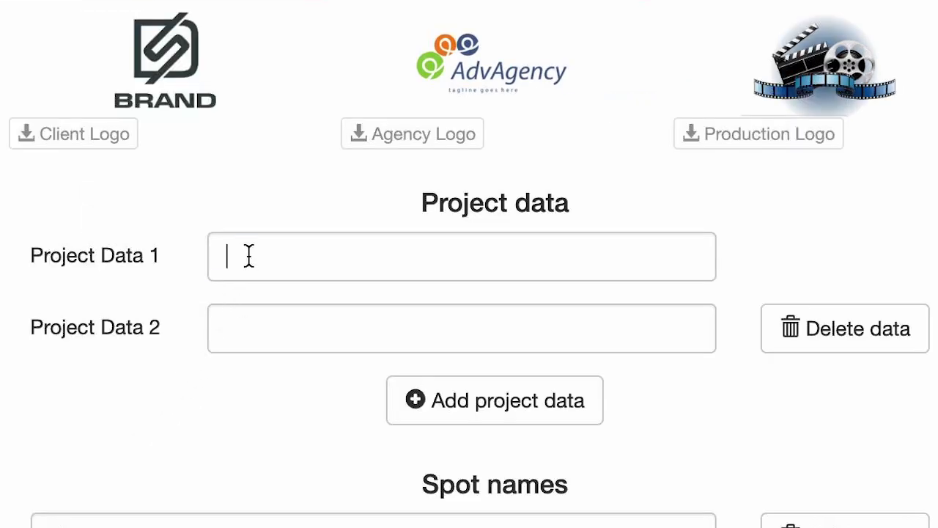
{"action": "type", "text": "Job"}
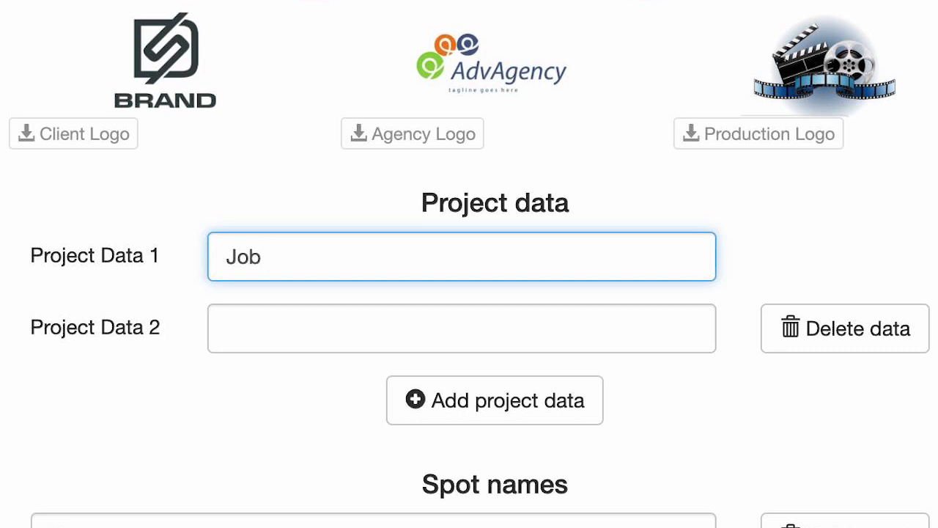
{"action": "type", "text": " # 101"}
{"action": "left_click", "coordinate": [285, 318]}
{"action": "type", "text": "Alan Smithee"}
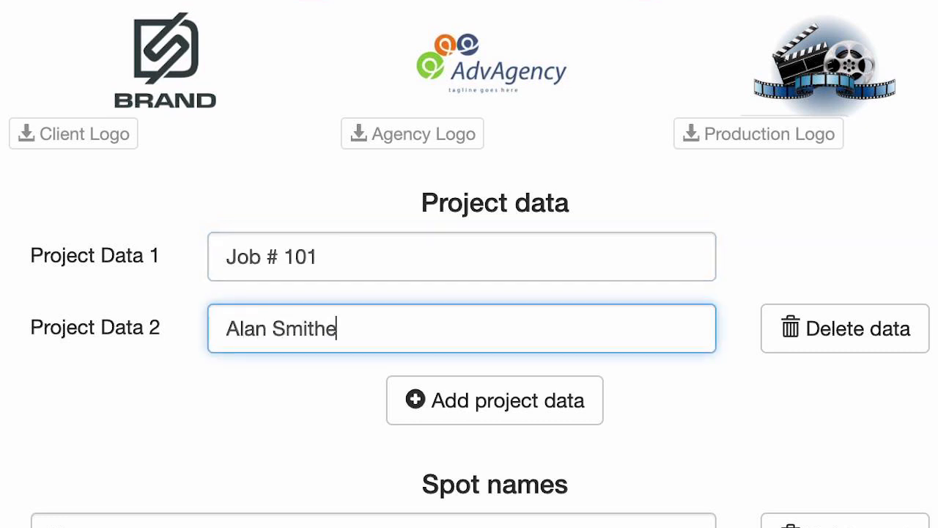
{"action": "left_click", "coordinate": [445, 409]}
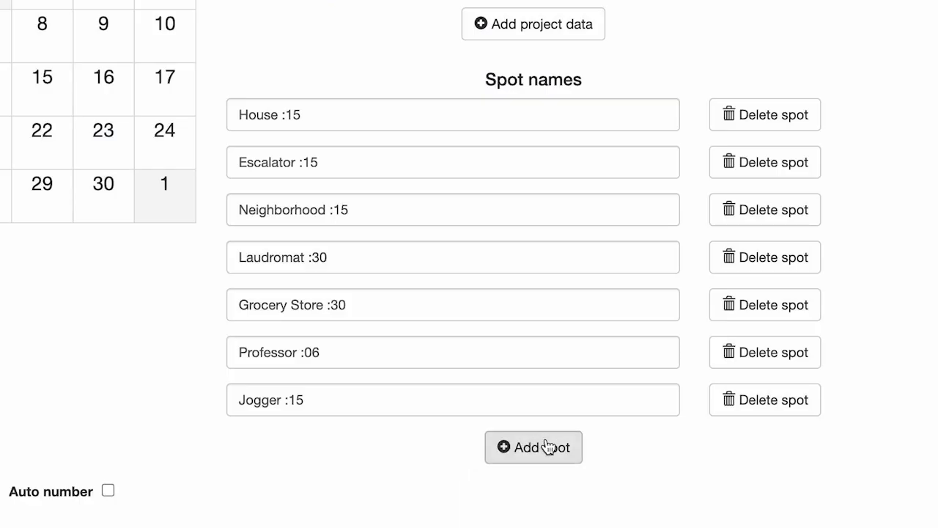
- Add the spot "Brand :30" plus another empty spot, and create the project
{"action": "left_click", "coordinate": [543, 449]}
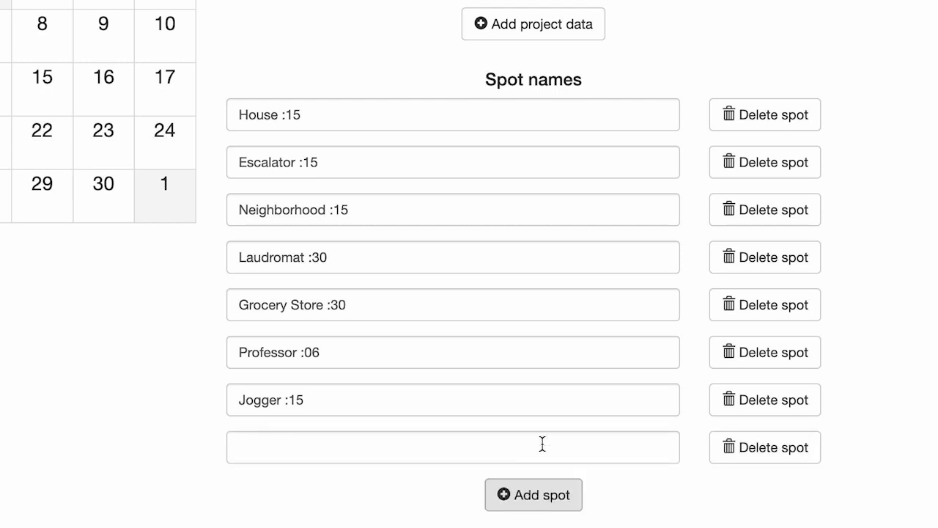
{"action": "left_click", "coordinate": [542, 444]}
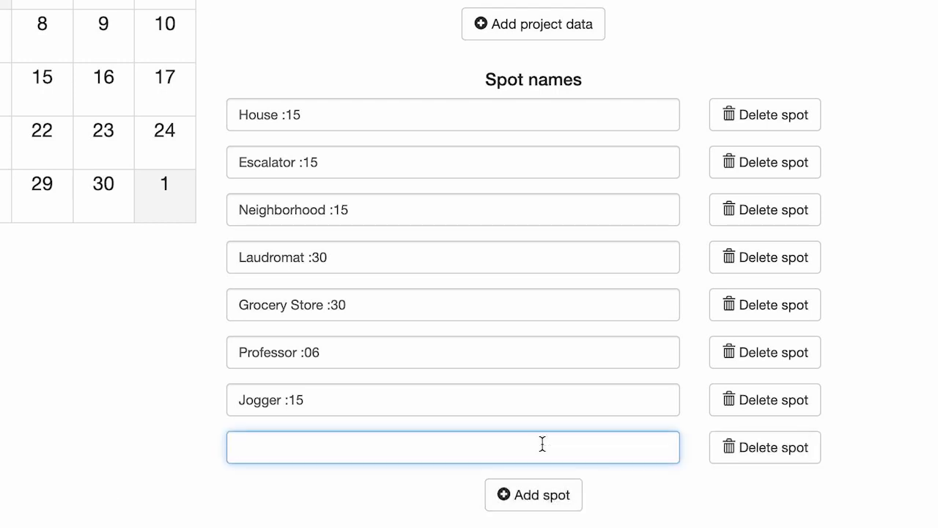
{"action": "type", "text": "Brand :30"}
{"action": "left_click", "coordinate": [555, 503]}
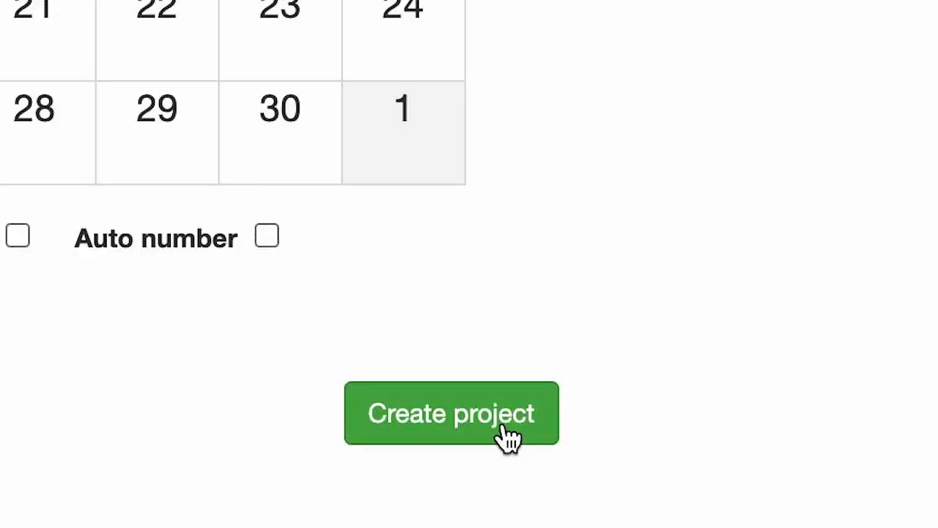
{"action": "left_click", "coordinate": [462, 423]}
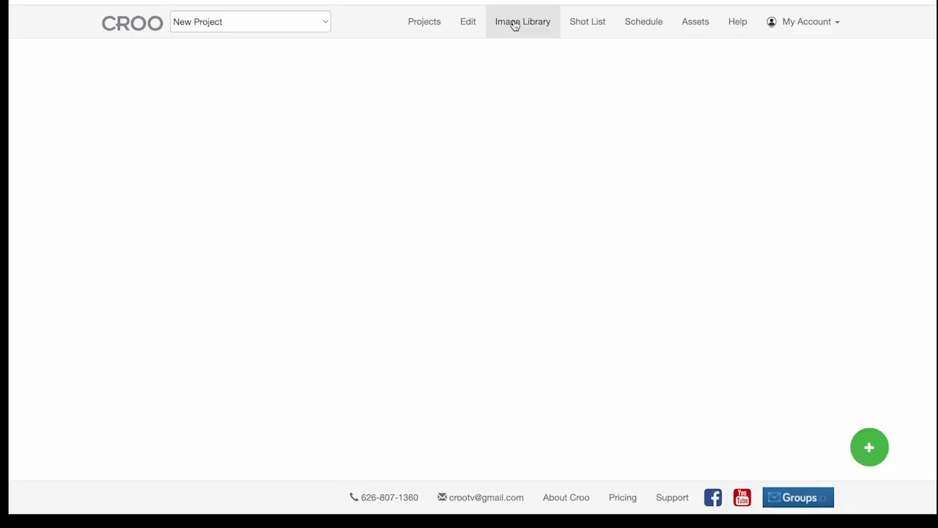
{"action": "mouse_move", "coordinate": [876, 446]}
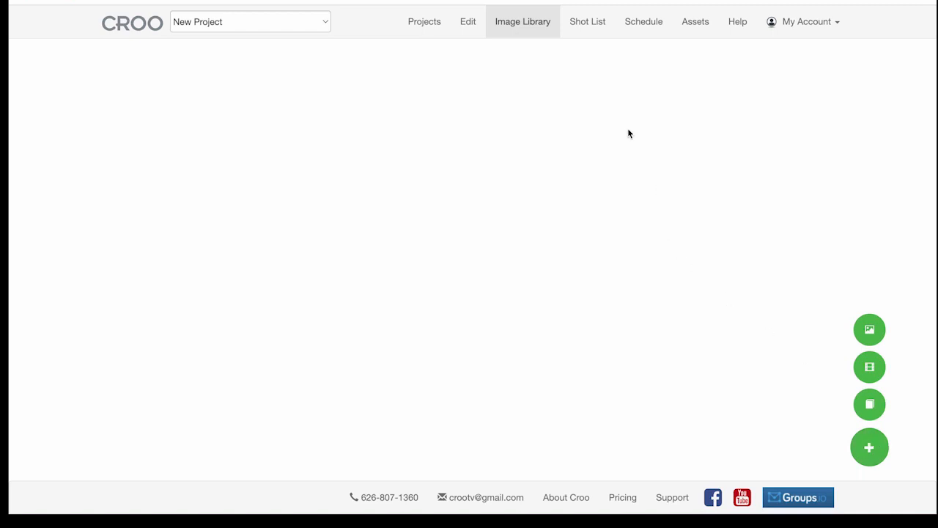
{"action": "left_click", "coordinate": [593, 25]}
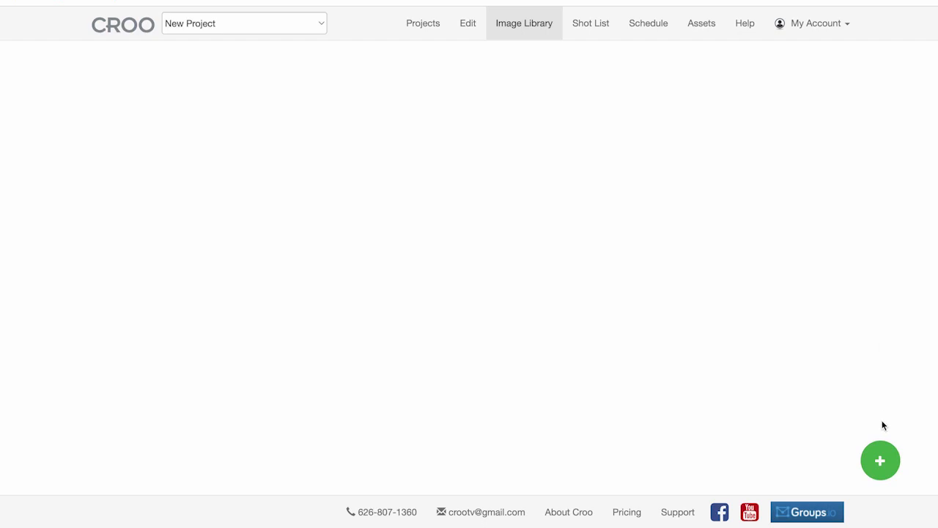
- Upload the six screenshots from 2023-06-09 at 5.28.51 PM through 5.29.34 PM as images to the New Project's image library
{"action": "left_click", "coordinate": [880, 461]}
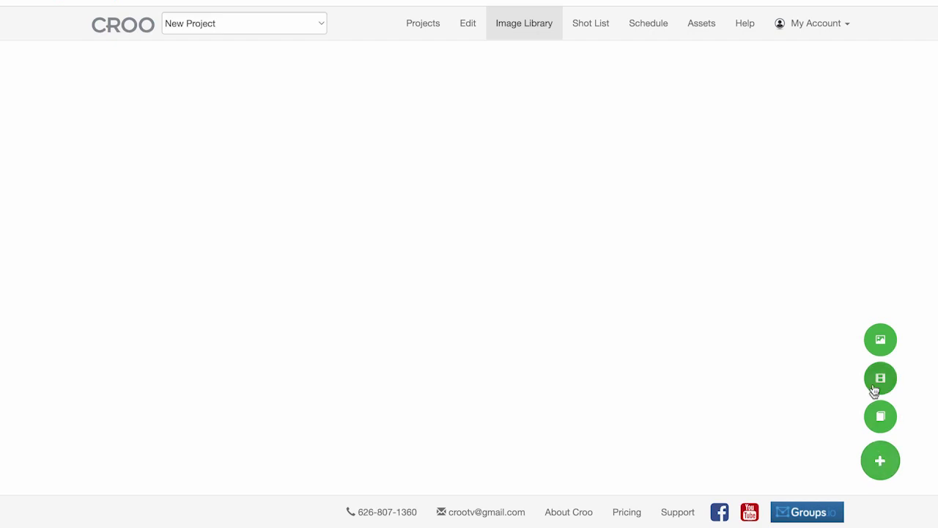
{"action": "left_click", "coordinate": [881, 340]}
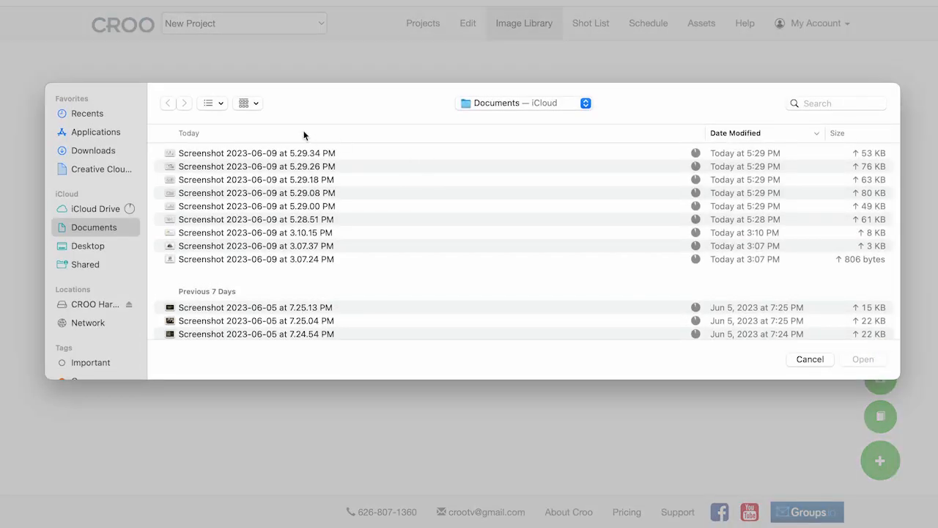
{"action": "left_click", "coordinate": [307, 154]}
{"action": "key", "text": "shift+Down"}
{"action": "key", "text": "shift+Down"}
{"action": "key", "text": "shift+Down"}
{"action": "key", "text": "shift+Down"}
{"action": "key", "text": "shift+Down"}
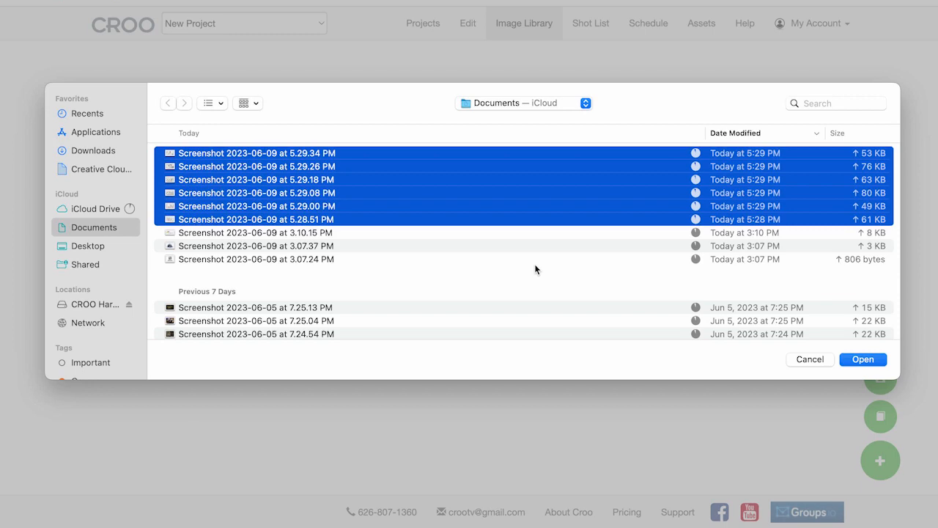
{"action": "left_click", "coordinate": [872, 359]}
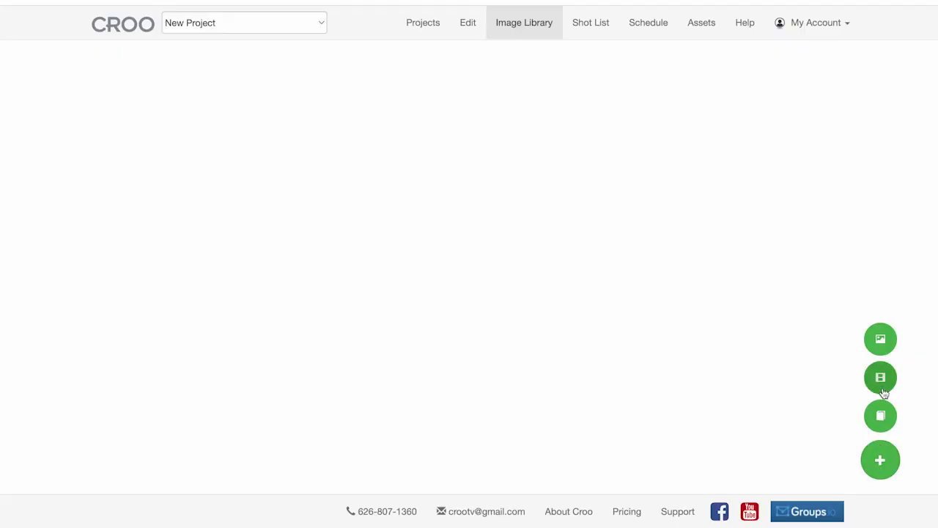
- Import the five Lending Tree board PDFs into the New Project's image library as separate extracted images
{"action": "left_click", "coordinate": [880, 379]}
{"action": "left_click", "coordinate": [192, 152]}
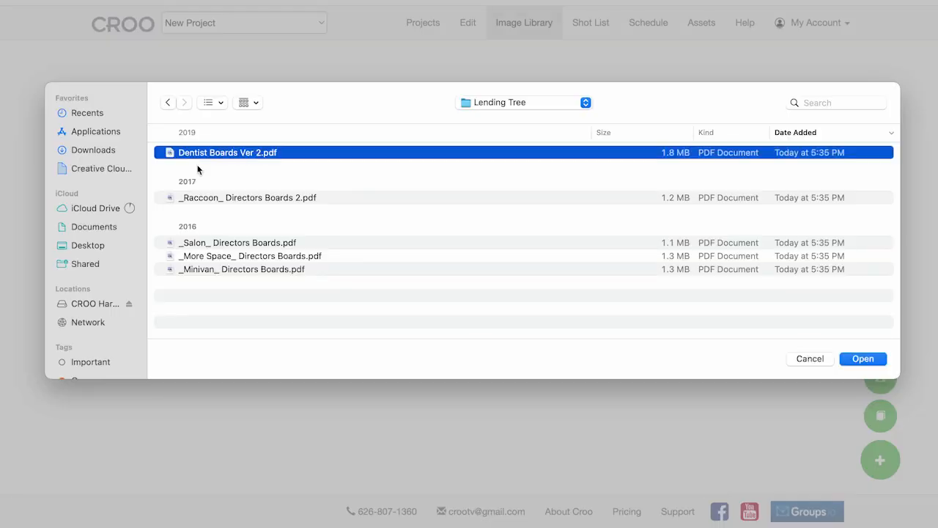
{"action": "left_click", "coordinate": [209, 197], "text": "super"}
{"action": "left_click", "coordinate": [211, 242], "text": "super"}
{"action": "left_click", "coordinate": [211, 256], "text": "super"}
{"action": "left_click", "coordinate": [211, 268], "text": "super"}
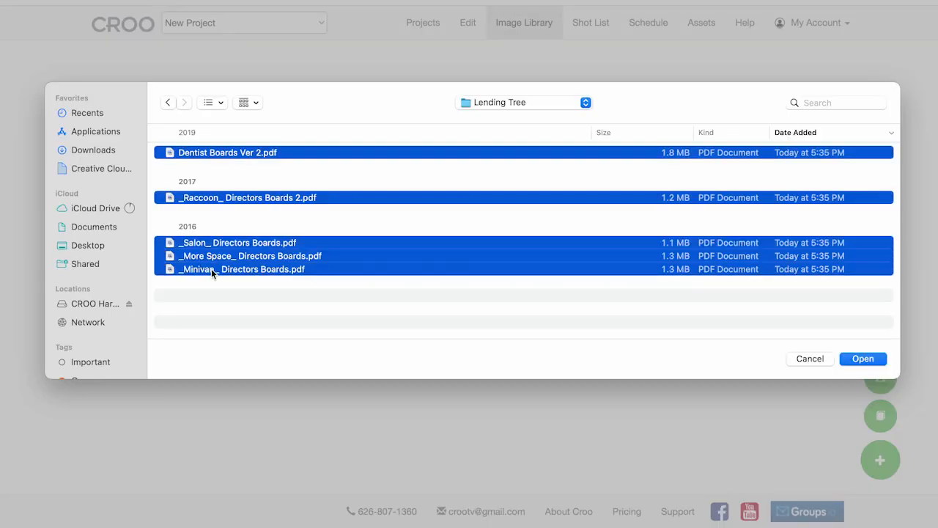
{"action": "left_click", "coordinate": [858, 359]}
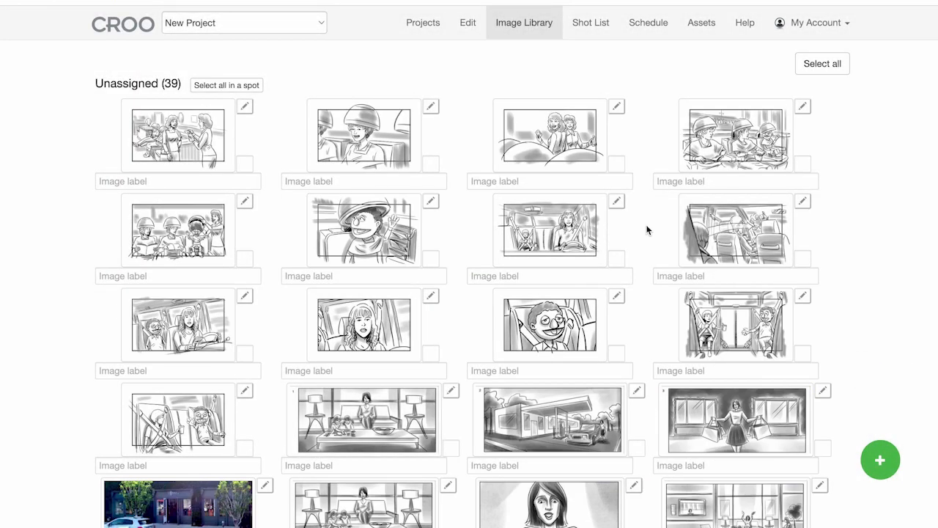
- Select the unneeded images, including the AdvAgency logo and the film clapper graphic, and delete them from the library
{"action": "scroll", "coordinate": [648, 220], "scroll_direction": "down", "scroll_amount": 10}
{"action": "left_click", "coordinate": [564, 372]}
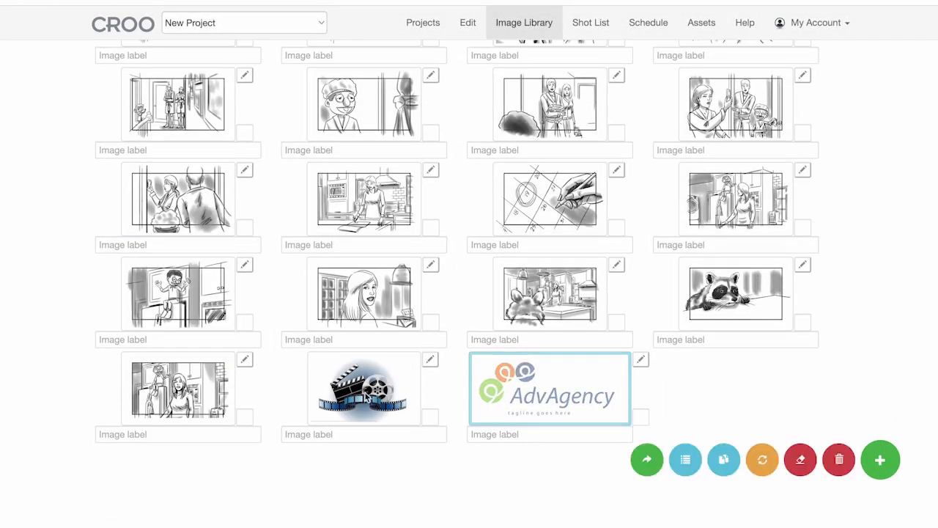
{"action": "scroll", "coordinate": [196, 121], "scroll_direction": "up", "scroll_amount": 3}
{"action": "left_click", "coordinate": [197, 121]}
{"action": "left_click", "coordinate": [840, 459]}
{"action": "left_click", "coordinate": [594, 141]}
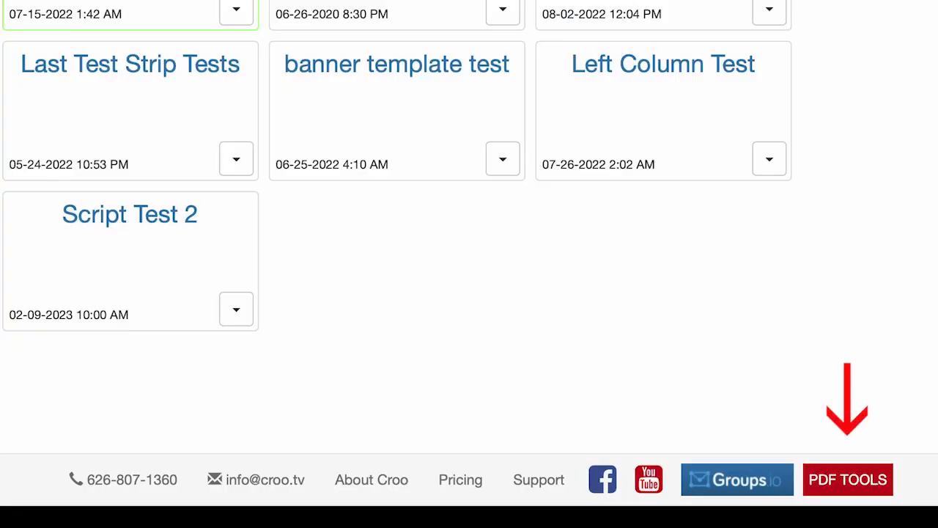
- Open the PDF Tools page from the project overview
{"action": "left_click", "coordinate": [831, 488]}
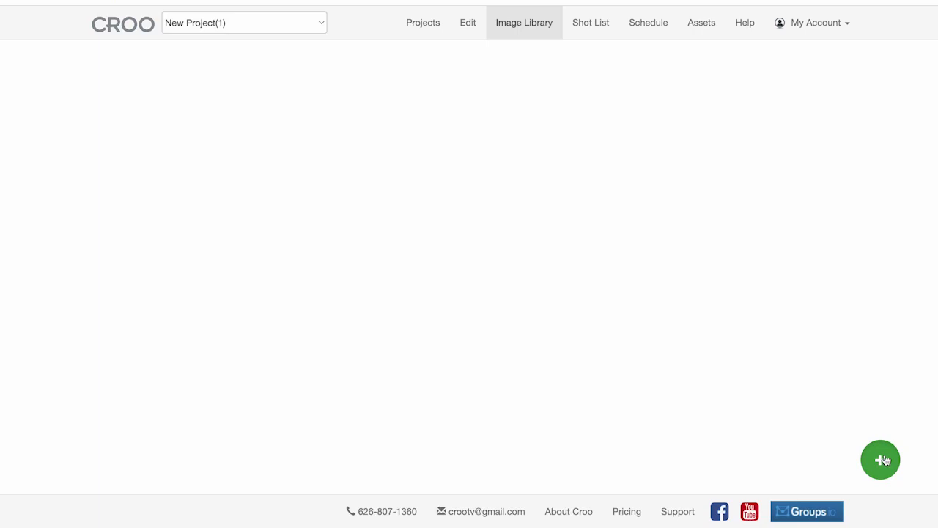
- Import the five Lending Tree board PDFs into New Project(1)'s image library as full pages
{"action": "mouse_move", "coordinate": [883, 460]}
{"action": "left_click", "coordinate": [882, 418]}
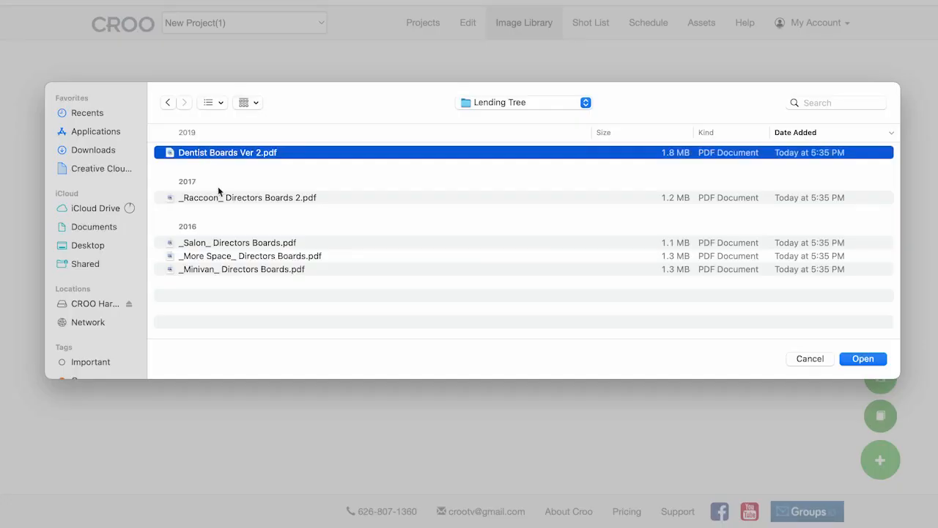
{"action": "left_click", "coordinate": [222, 198], "text": "super"}
{"action": "left_click", "coordinate": [221, 242], "text": "super"}
{"action": "left_click", "coordinate": [224, 256], "text": "super"}
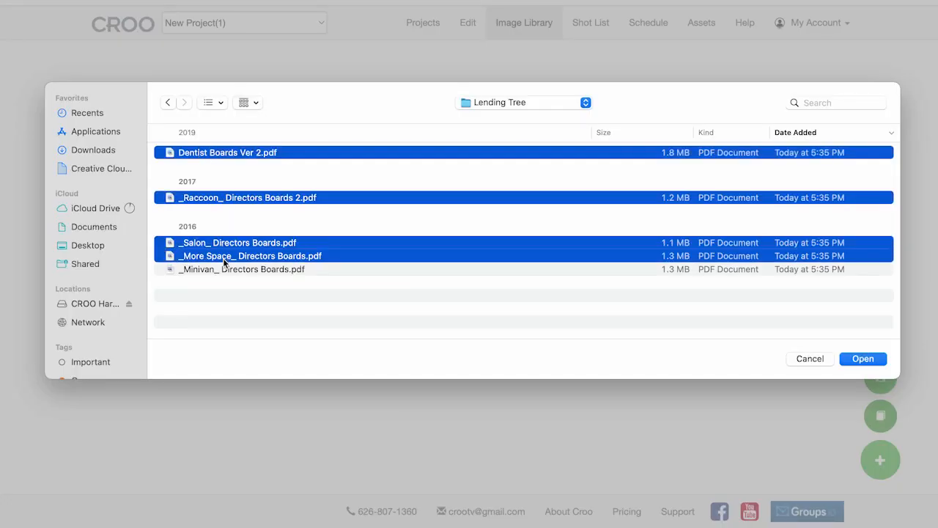
{"action": "left_click", "coordinate": [225, 269], "text": "super"}
{"action": "left_click", "coordinate": [862, 362]}
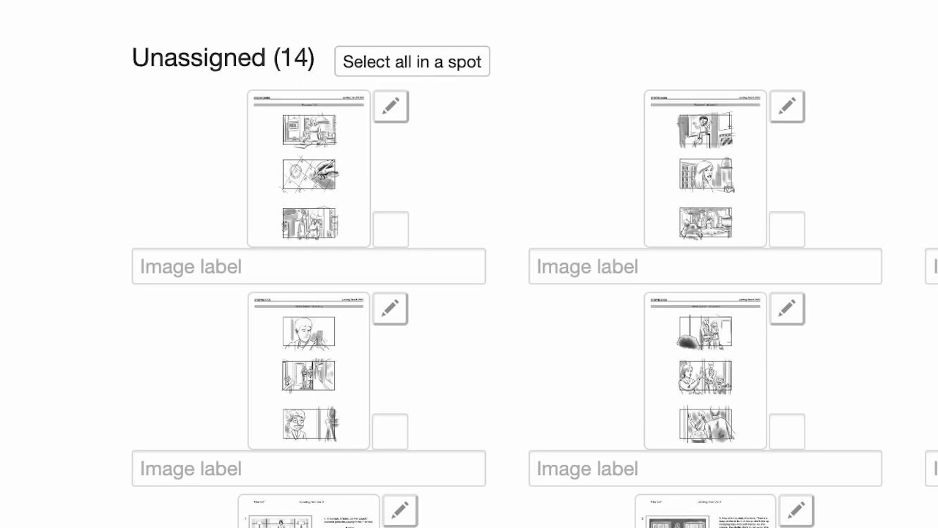
- Open the first "Raccoon" :30 storyboard page for editing, crop its top frame at 16:9, and save the crop as a new image
{"action": "left_click", "coordinate": [394, 110]}
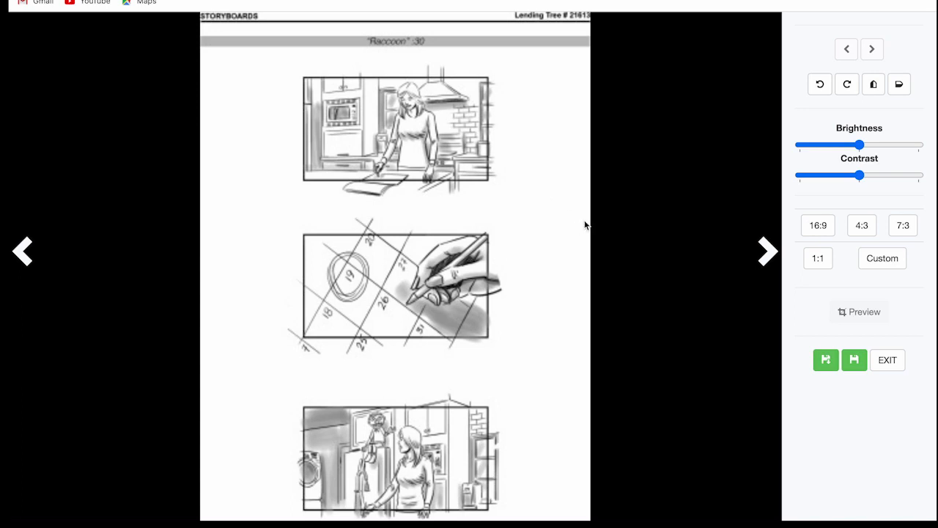
{"action": "left_click", "coordinate": [818, 225]}
{"action": "left_click_drag", "start_coordinate": [393, 267], "coordinate": [396, 132]}
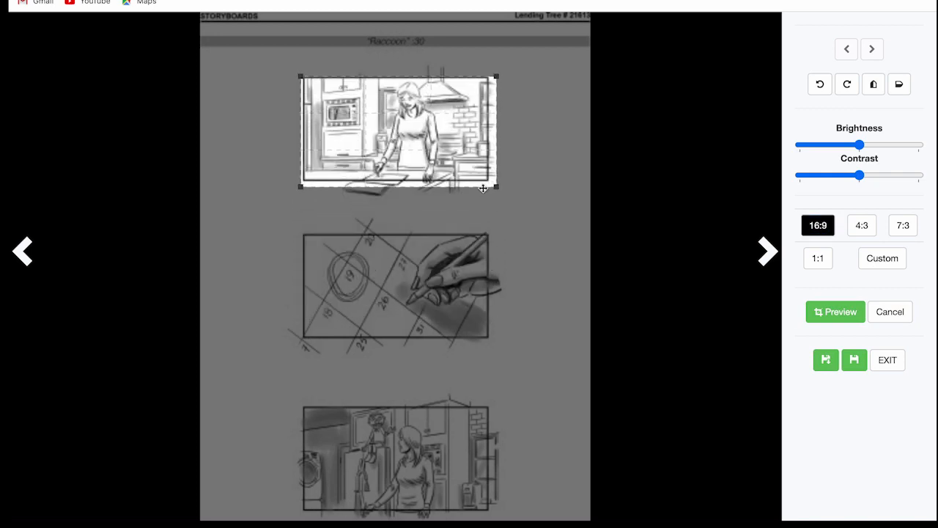
{"action": "left_click_drag", "start_coordinate": [497, 188], "coordinate": [507, 211]}
{"action": "left_click_drag", "start_coordinate": [454, 153], "coordinate": [445, 149]}
{"action": "left_click", "coordinate": [827, 359]}
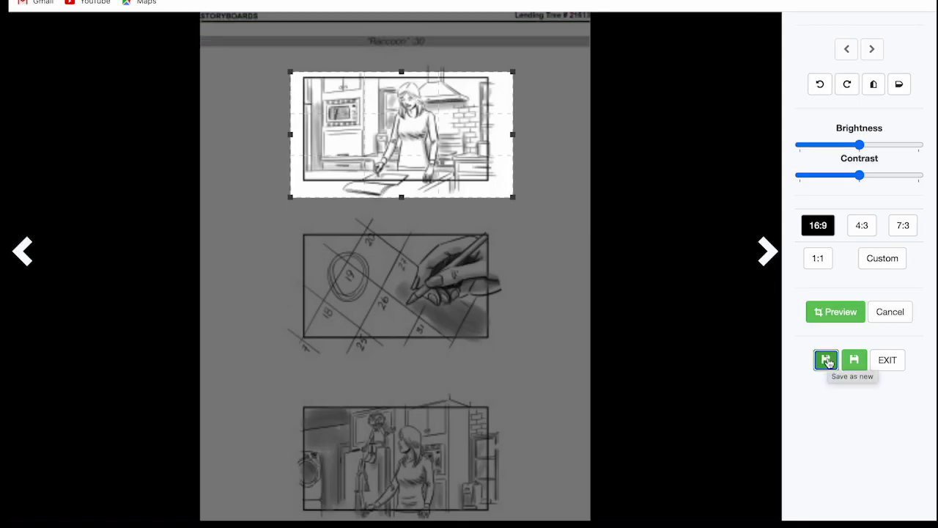
- Capture 16:9 crops of the first page's middle and bottom frames and the following page's top frame as new images
{"action": "left_click_drag", "start_coordinate": [441, 143], "coordinate": [430, 452]}
{"action": "double_click", "coordinate": [433, 285]}
{"action": "double_click", "coordinate": [430, 451]}
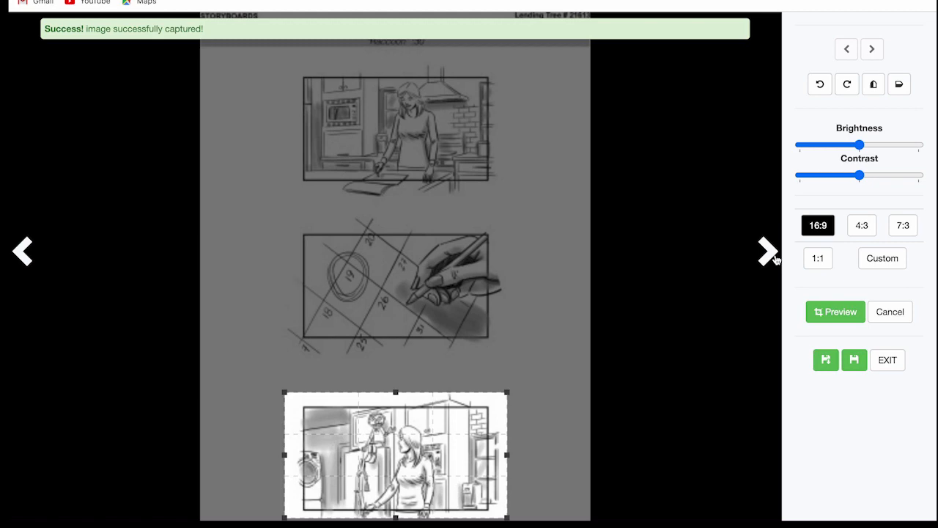
{"action": "left_click", "coordinate": [775, 260]}
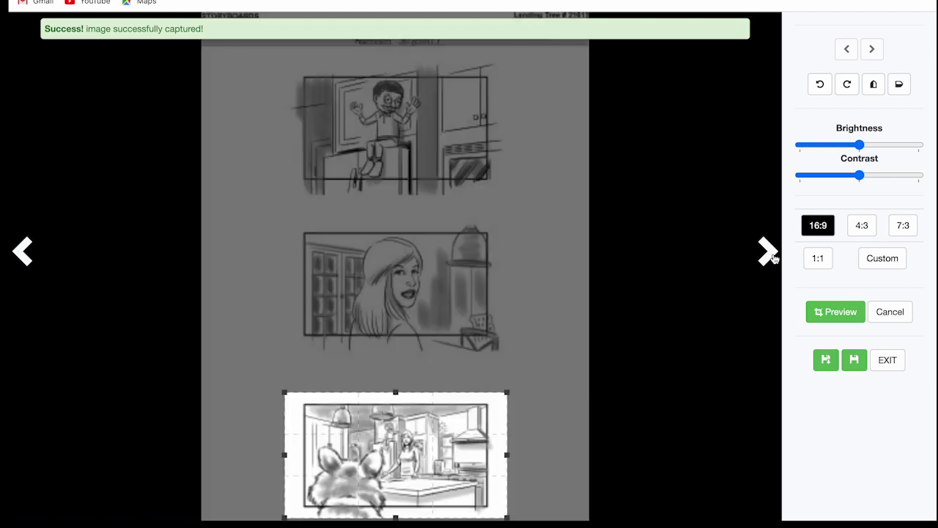
{"action": "left_click_drag", "start_coordinate": [464, 430], "coordinate": [473, 120]}
{"action": "double_click", "coordinate": [472, 119]}
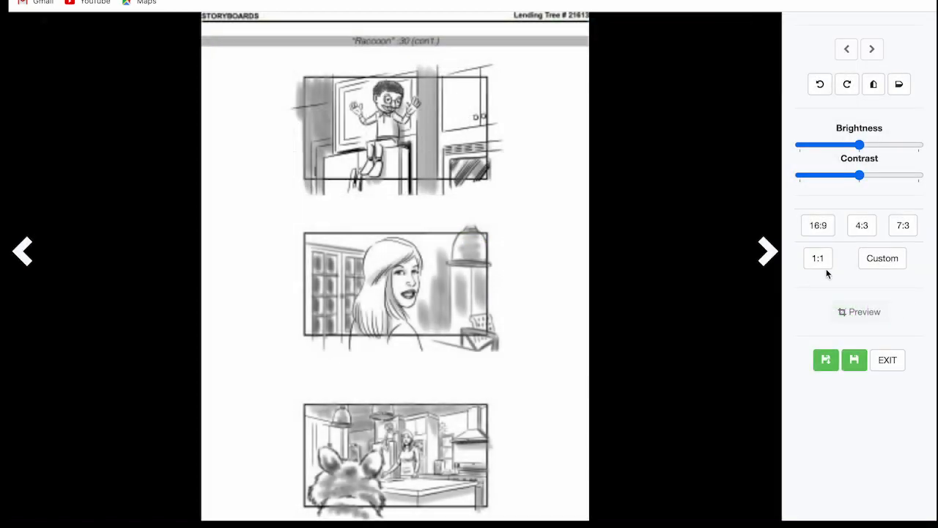
- Capture a custom-ratio crop of the raccoon's head from the page's bottom frame as a new image
{"action": "left_click", "coordinate": [875, 266]}
{"action": "left_click_drag", "start_coordinate": [308, 443], "coordinate": [399, 505]}
{"action": "double_click", "coordinate": [398, 505]}
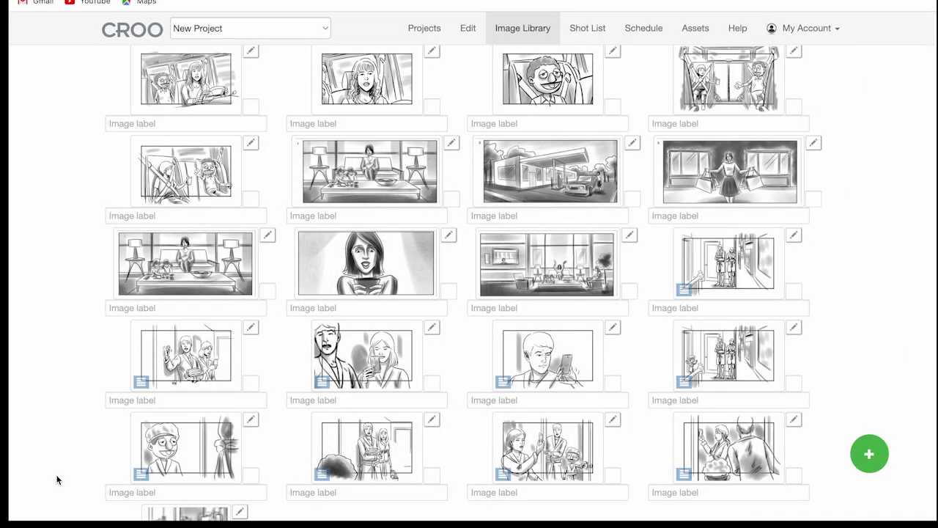
- Mirror the woman's close-up horizontally in the image editor, trying out the rotation and vertical flip on it
{"action": "scroll", "coordinate": [58, 477], "scroll_direction": "down", "scroll_amount": 2}
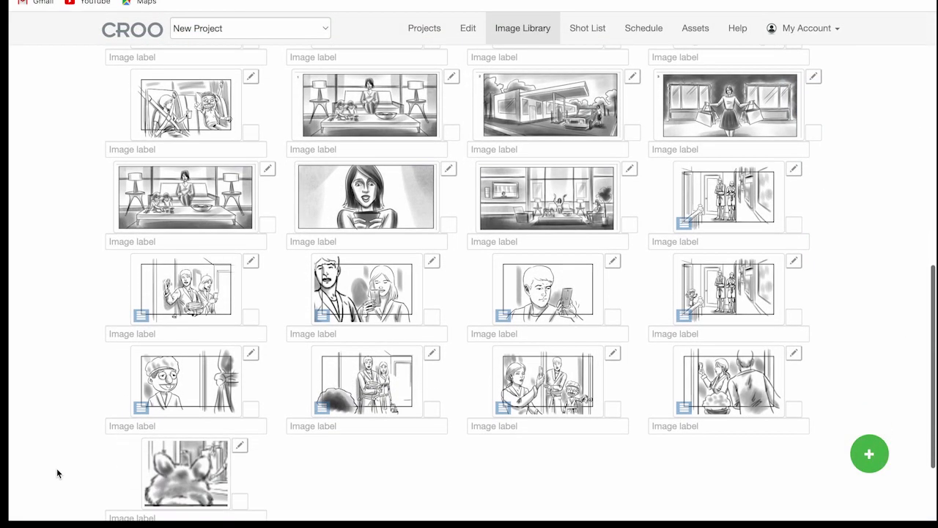
{"action": "scroll", "coordinate": [57, 473], "scroll_direction": "down", "scroll_amount": 2}
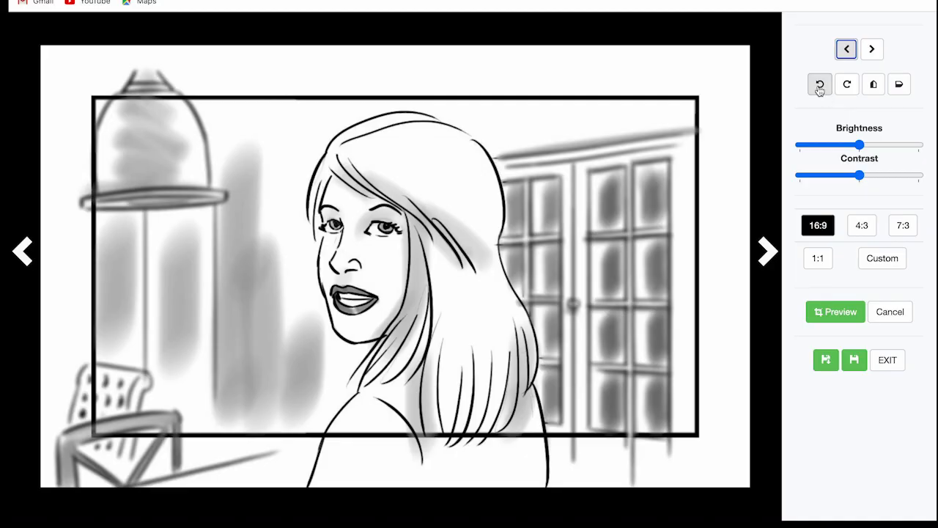
{"action": "left_click", "coordinate": [820, 87]}
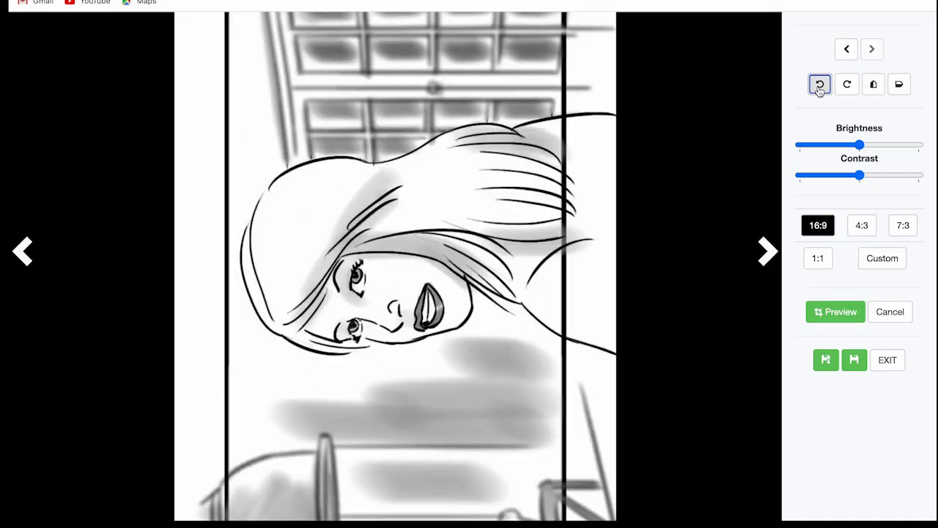
{"action": "left_click", "coordinate": [848, 86]}
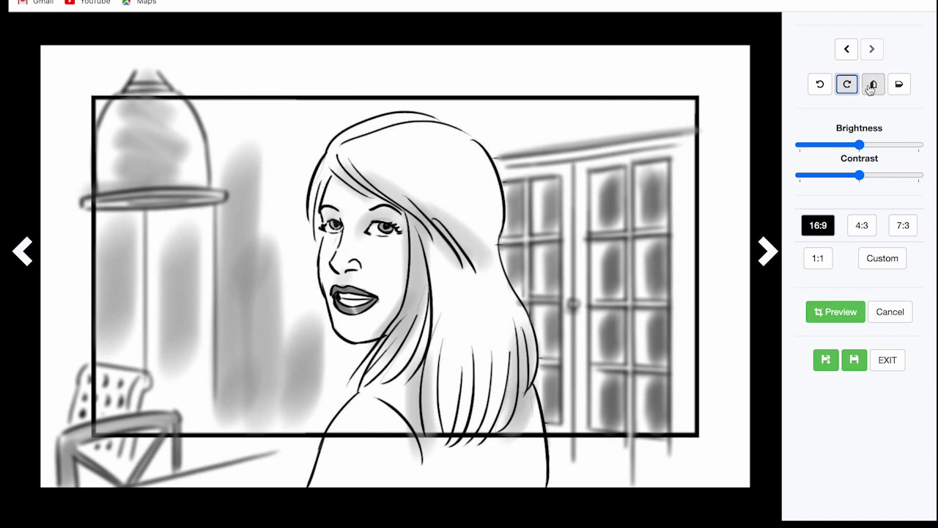
{"action": "left_click", "coordinate": [873, 86]}
{"action": "left_click", "coordinate": [899, 88]}
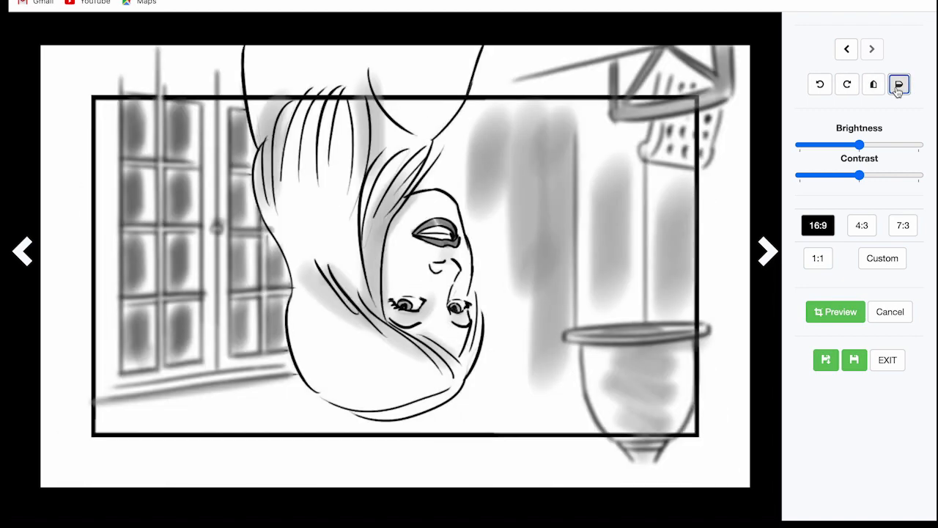
{"action": "left_click", "coordinate": [898, 87]}
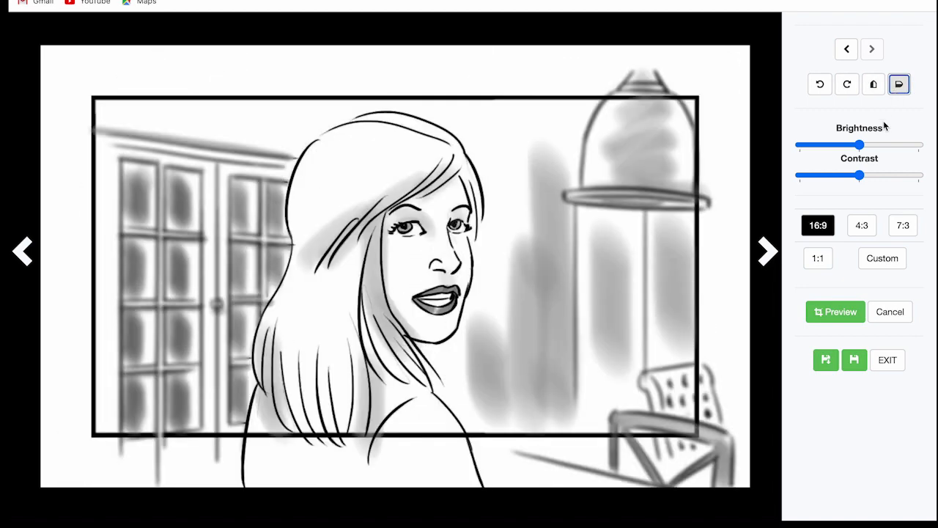
- Lower the close-up's brightness, raise its contrast, and save the edited image
{"action": "left_click_drag", "start_coordinate": [861, 147], "coordinate": [823, 147]}
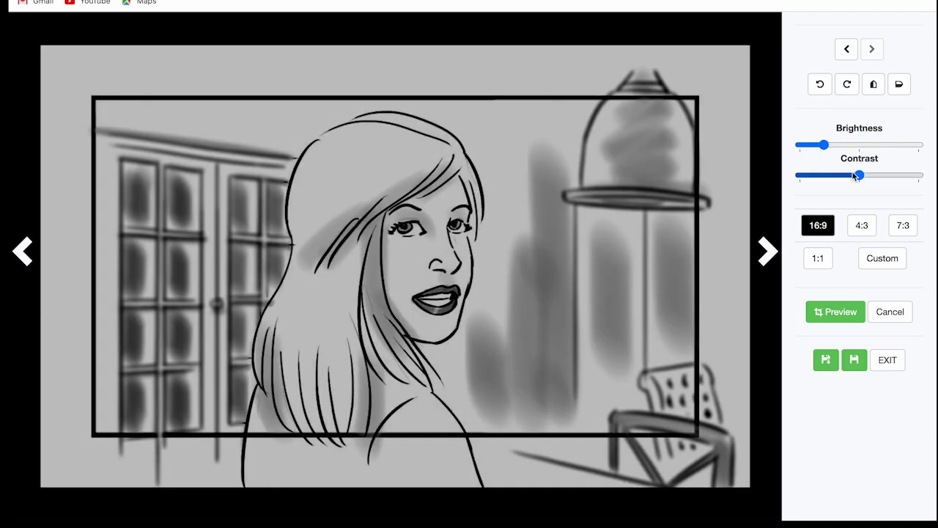
{"action": "left_click_drag", "start_coordinate": [860, 176], "coordinate": [895, 176]}
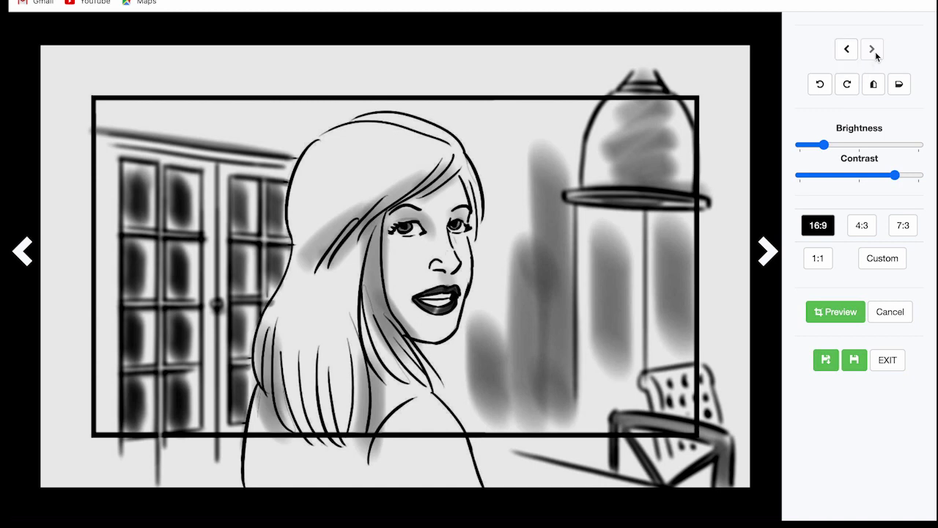
{"action": "left_click", "coordinate": [864, 365]}
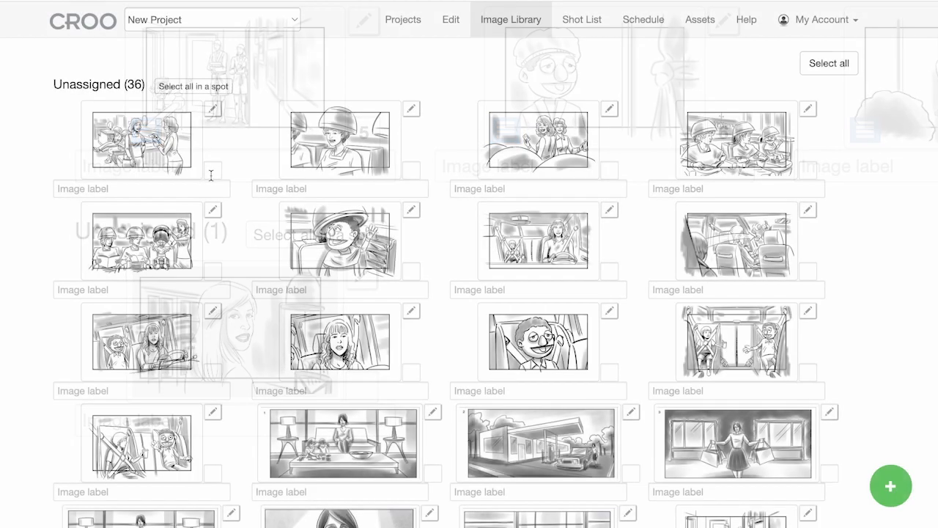
- Number the New Project's unassigned images 1, 2, 3, 4A, 4B and 5, and continue the sequence from 6 onward
{"action": "left_click", "coordinate": [209, 170]}
{"action": "type", "text": "1"}
{"action": "key", "text": "Tab"}
{"action": "type", "text": "2"}
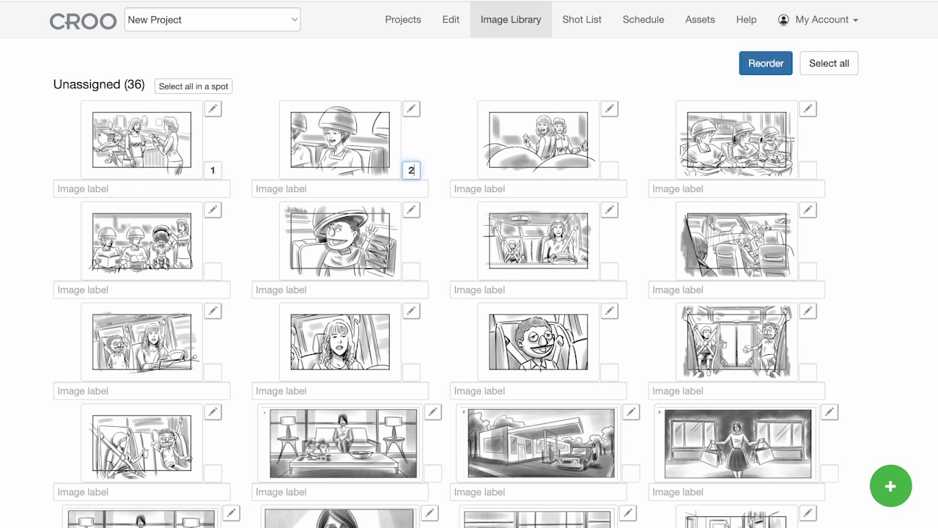
{"action": "key", "text": "Tab"}
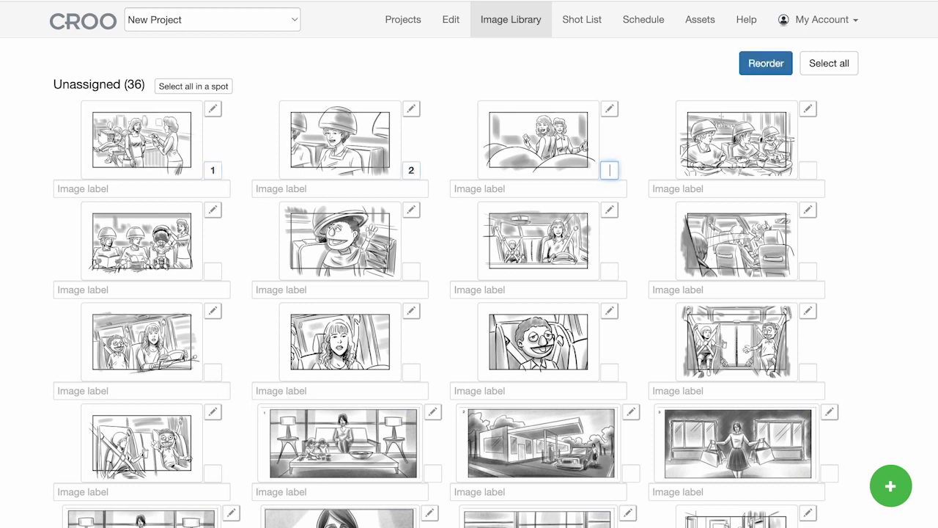
{"action": "key", "text": "Tab"}
{"action": "type", "text": "4A"}
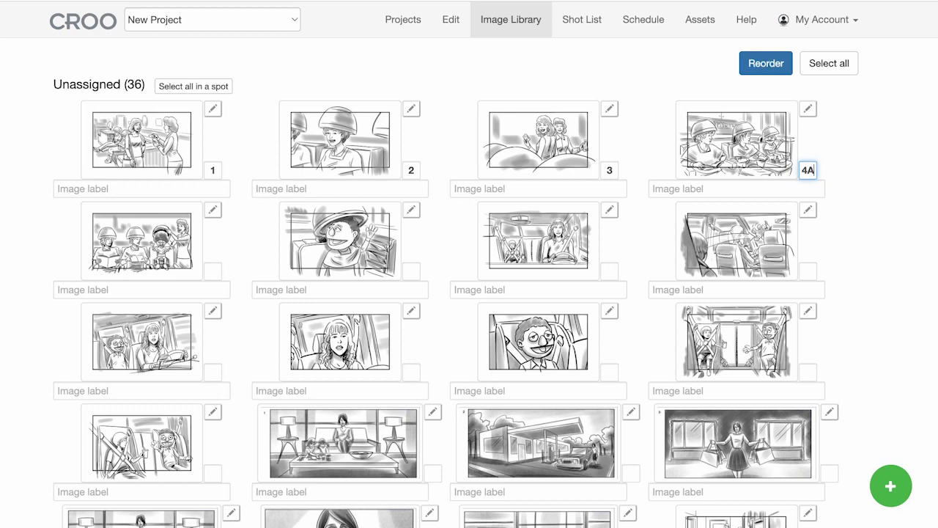
{"action": "key", "text": "Tab"}
{"action": "type", "text": "4B"}
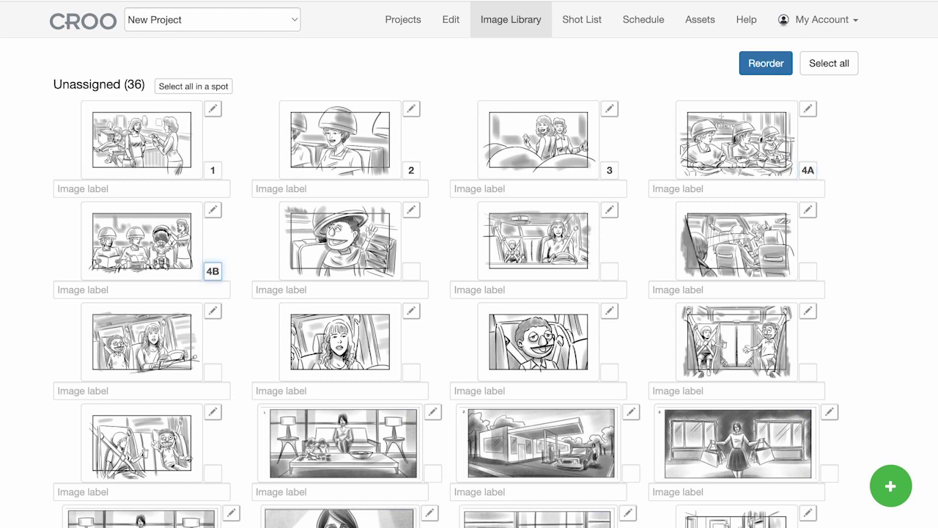
{"action": "key", "text": "Tab"}
{"action": "type", "text": "5"}
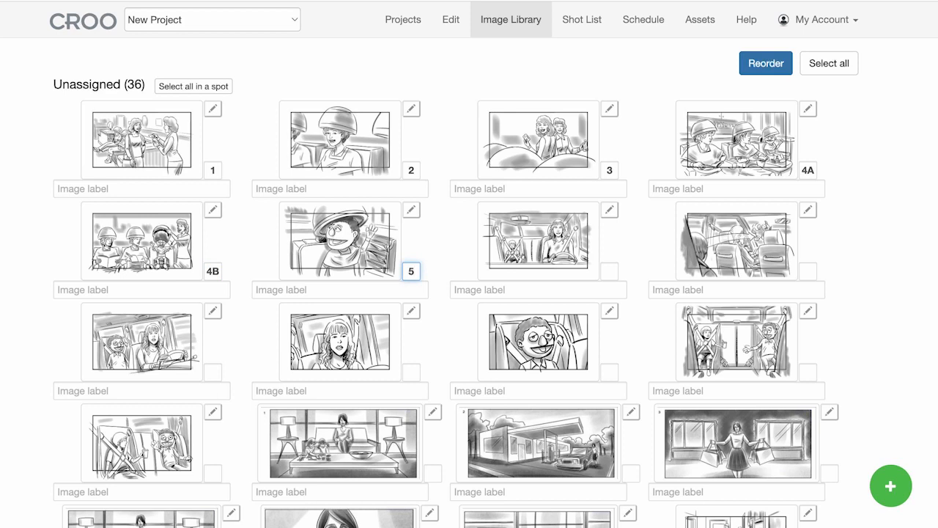
{"action": "key", "text": "Tab"}
{"action": "type", "text": "6\t7\t8\t9\t10\t11\t12\t13\t14\t15"}
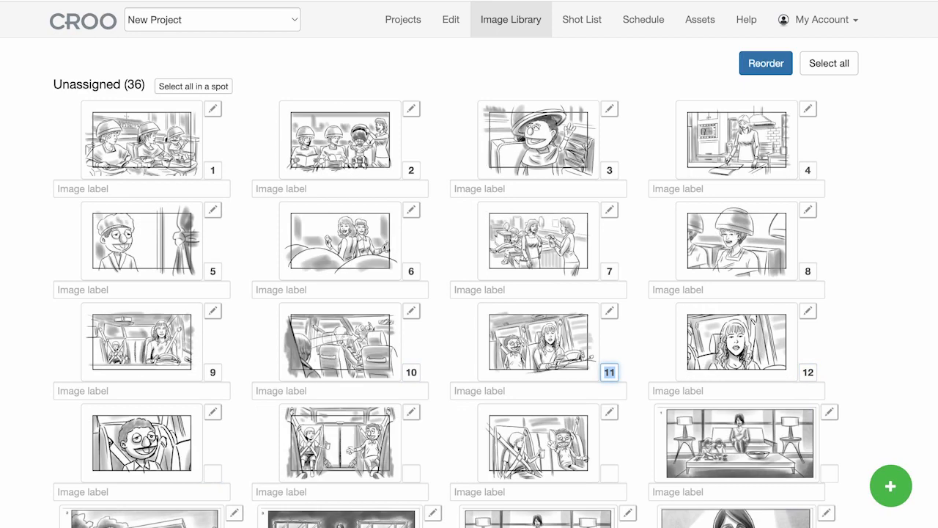
- Go back through the images' number fields and reorder the unassigned images by their numbers
{"action": "key", "text": "shift+Tab"}
{"action": "key", "text": "shift+Tab"}
{"action": "key", "text": "shift+Tab"}
{"action": "key", "text": "shift+Tab"}
{"action": "key", "text": "shift+Tab"}
{"action": "key", "text": "shift+Tab"}
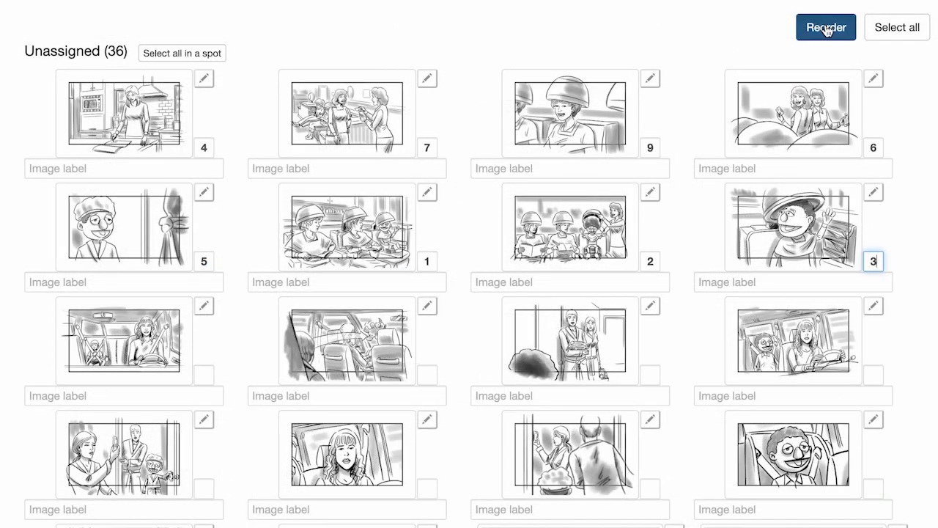
{"action": "left_click", "coordinate": [827, 29]}
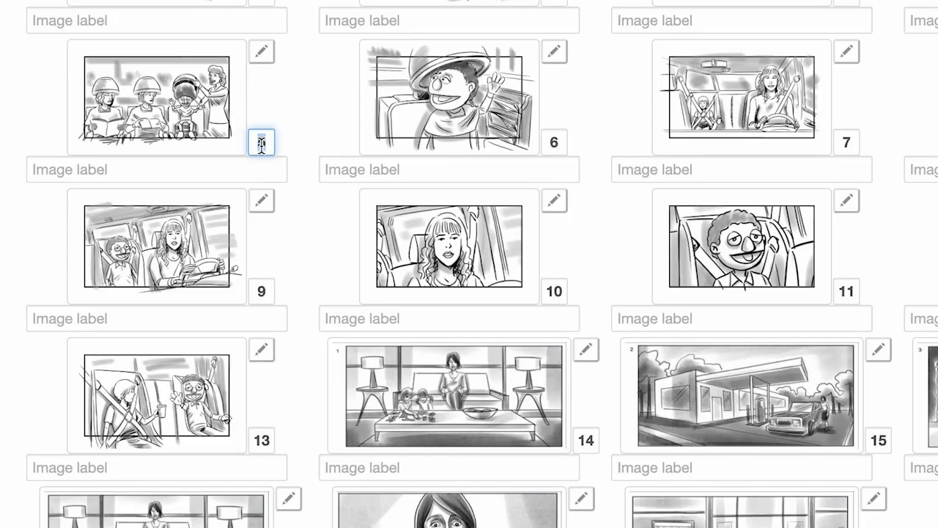
- Renumber the three consecutive images from the group under the hair dryers to the two-person car shot as 6, 7 and 8
{"action": "type", "text": "6"}
{"action": "left_click", "coordinate": [555, 143]}
{"action": "type", "text": "7"}
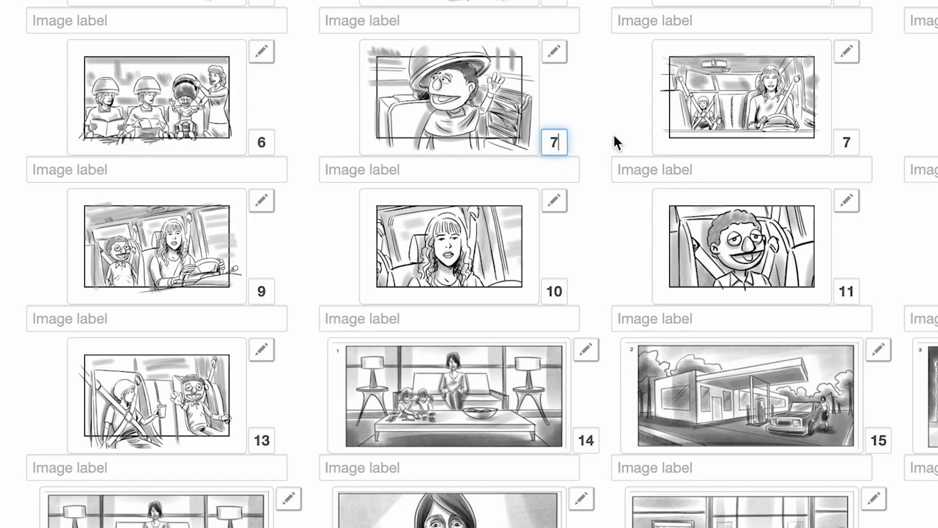
{"action": "left_click", "coordinate": [855, 143]}
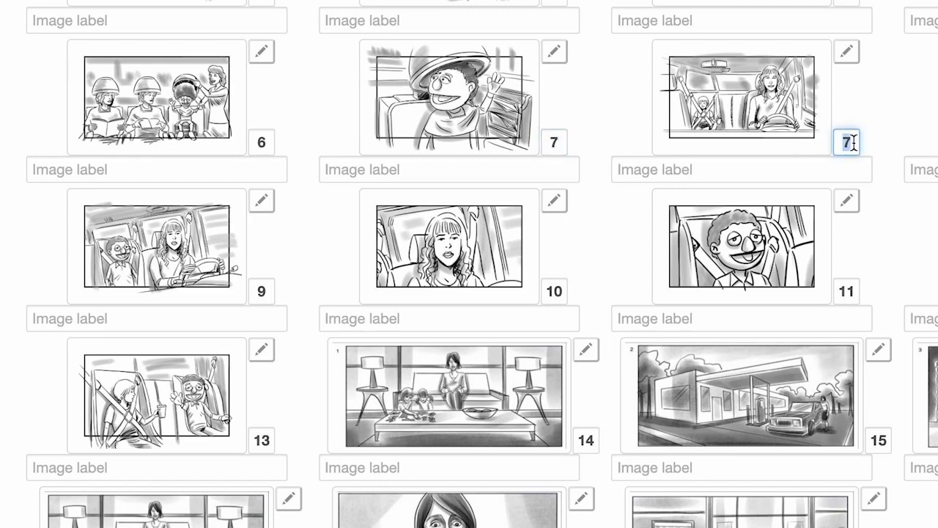
{"action": "key", "text": "BackSpace"}
{"action": "type", "text": "8"}
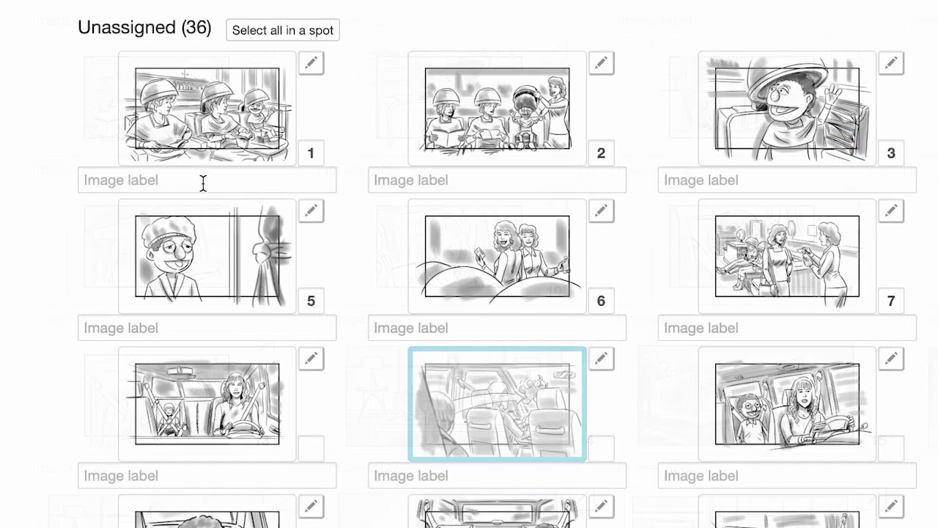
- Label unassigned image 1 "50 mm lens", image 3 "slow push in" and image 6 "reverse angle"
{"action": "left_click", "coordinate": [203, 182]}
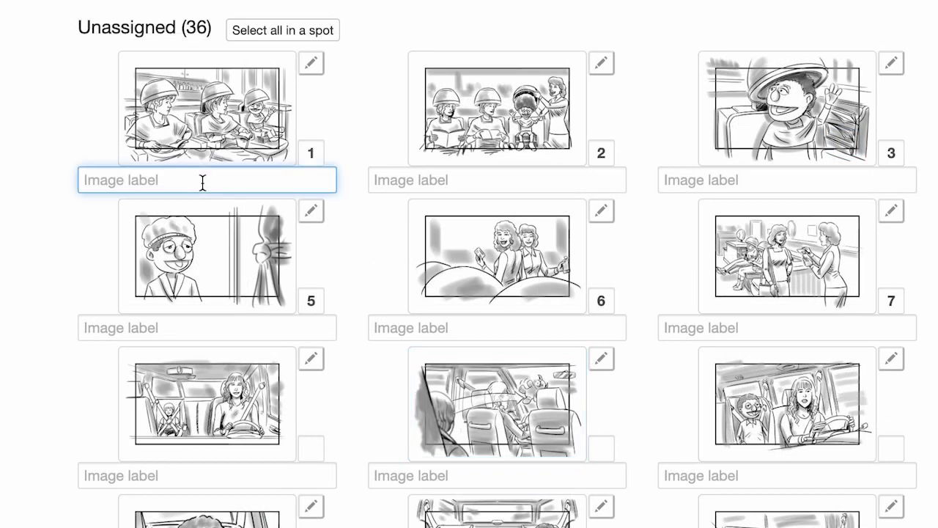
{"action": "type", "text": "50 mm lens"}
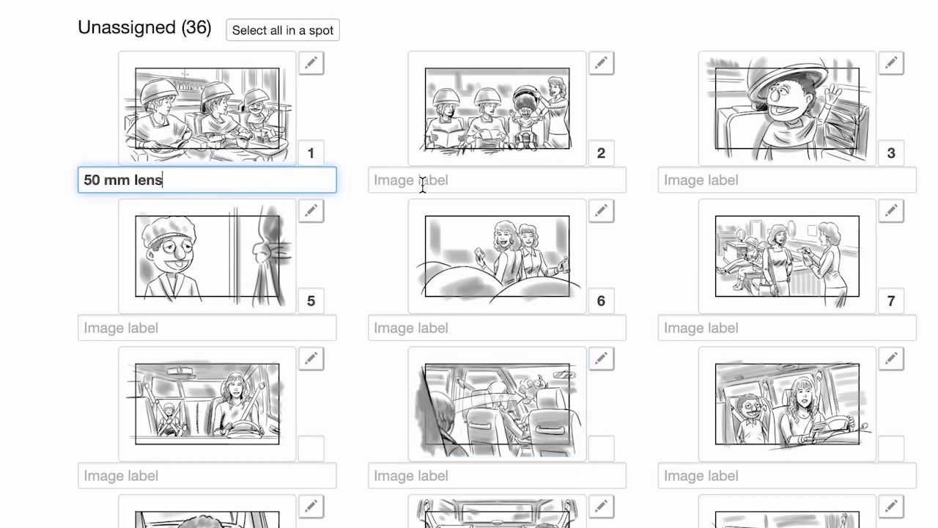
{"action": "left_click", "coordinate": [675, 180]}
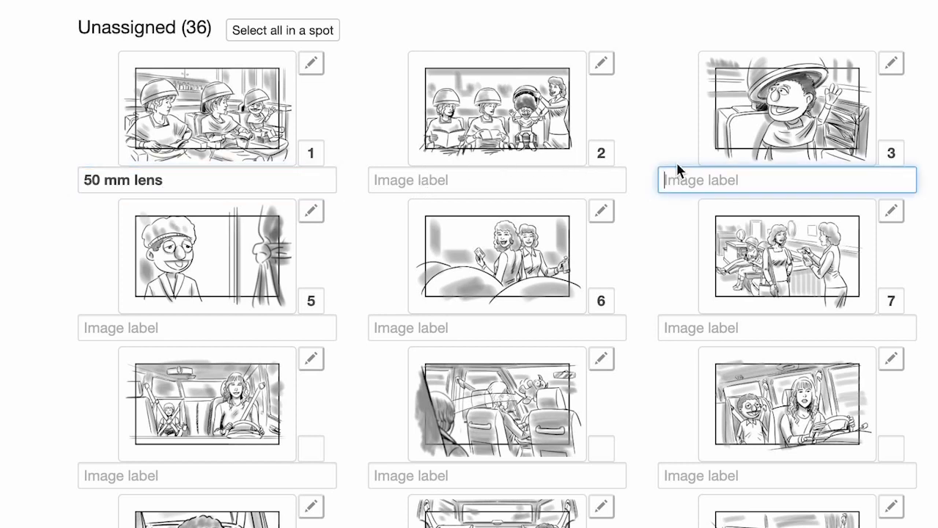
{"action": "type", "text": "slow push in"}
{"action": "left_click", "coordinate": [472, 328]}
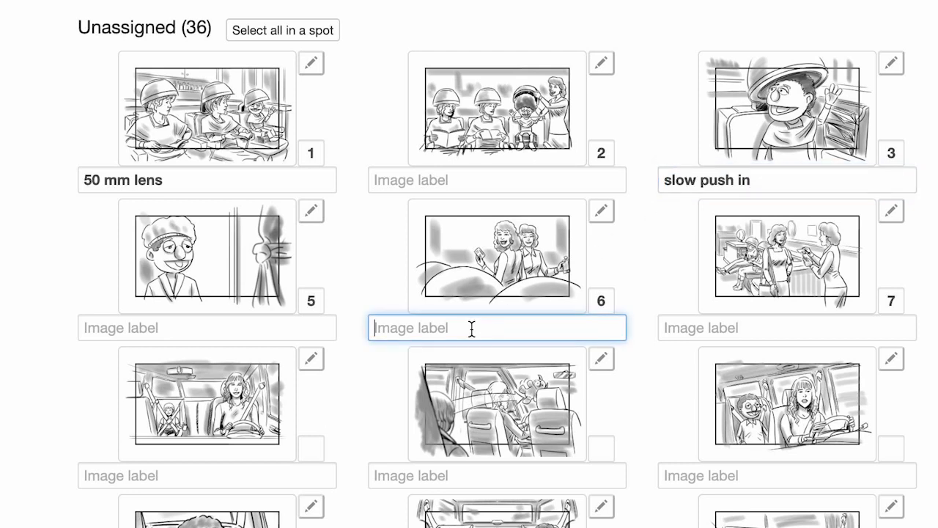
{"action": "type", "text": "reverse"}
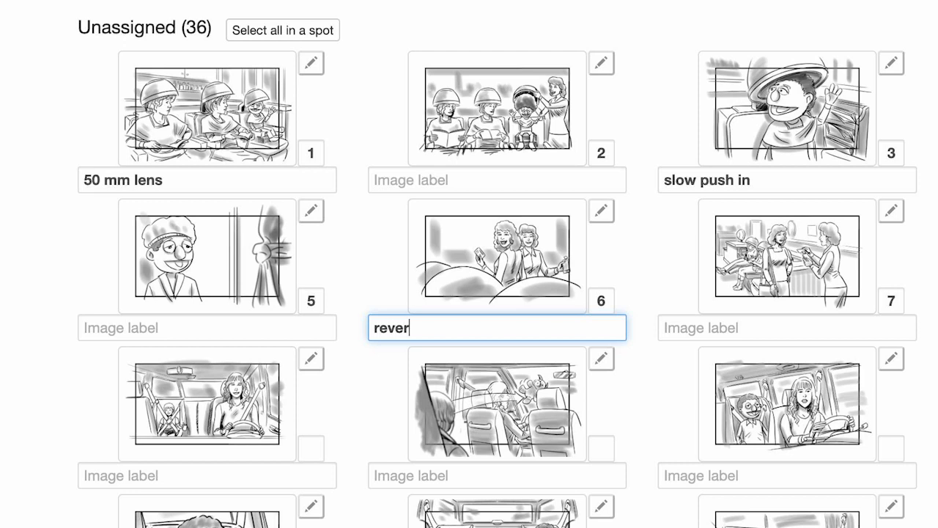
{"action": "type", "text": " angle"}
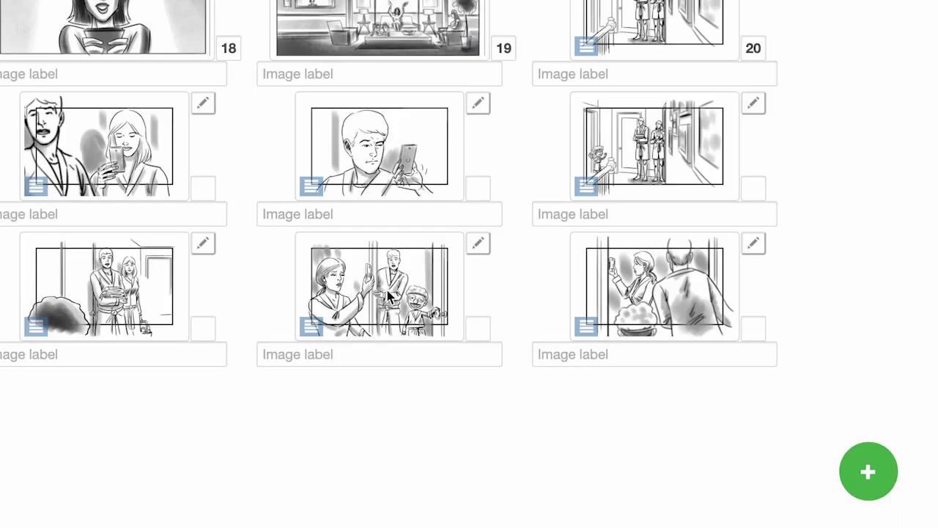
- Select the unassigned image of the woman holding up a phone beside the man and puppet, and assign it to the Racoon :30 spot
{"action": "left_click", "coordinate": [388, 296]}
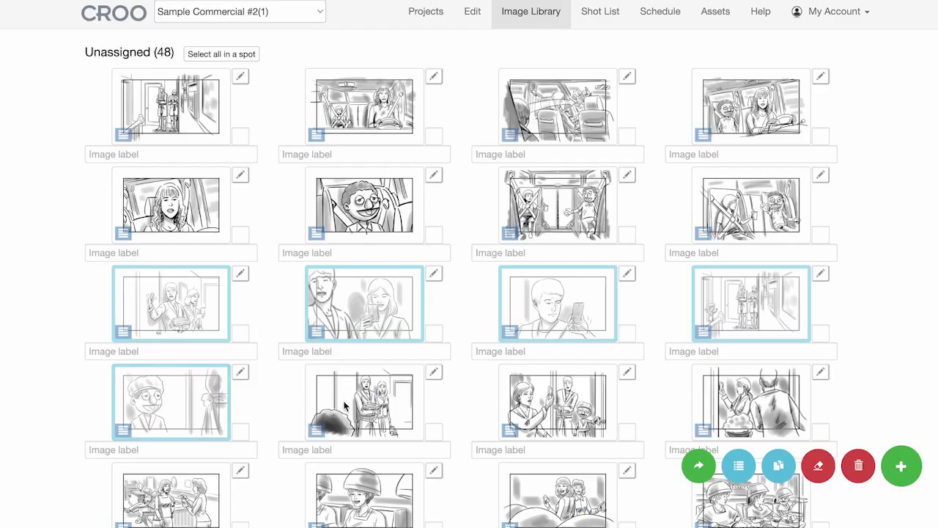
{"action": "left_click", "coordinate": [82, 293]}
{"action": "left_click", "coordinate": [386, 265]}
{"action": "left_click", "coordinate": [700, 469]}
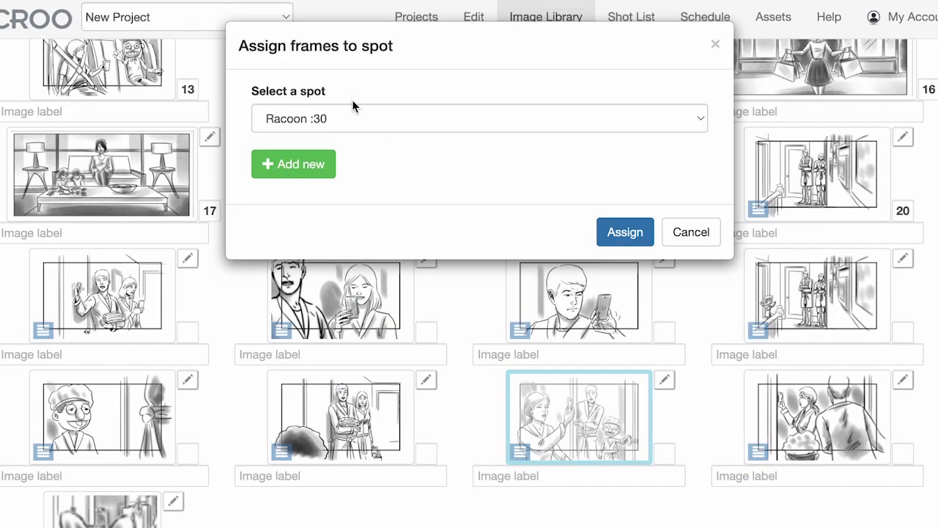
{"action": "left_click", "coordinate": [357, 119]}
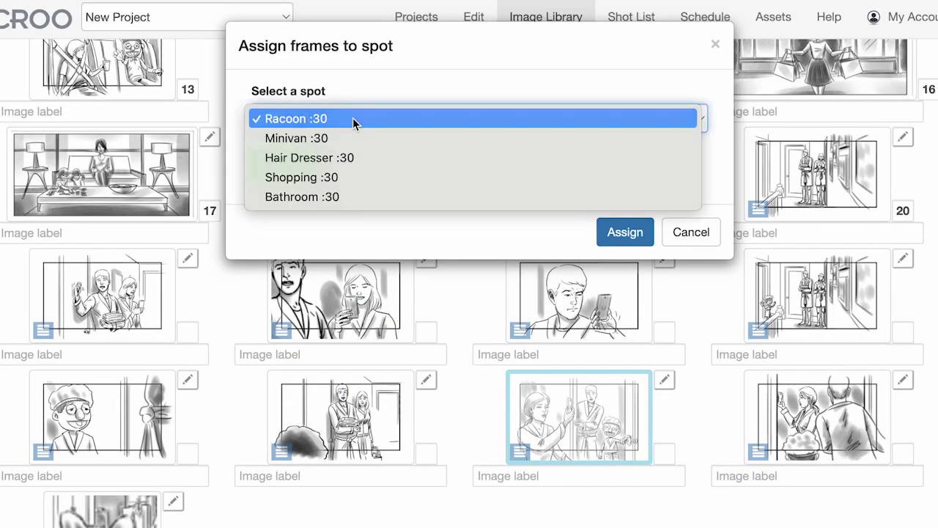
{"action": "left_click", "coordinate": [357, 119]}
{"action": "left_click", "coordinate": [610, 239]}
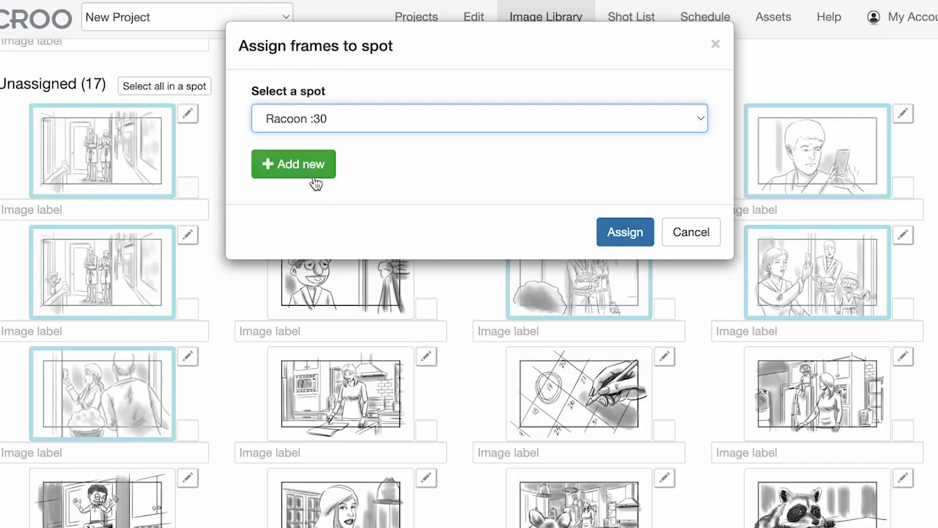
- Create a new spot titled "Bathroom :30" and assign the selected hallway and bathroom frames to it
{"action": "left_click", "coordinate": [310, 173]}
{"action": "left_click", "coordinate": [306, 123]}
{"action": "type", "text": "Bathroom :30"}
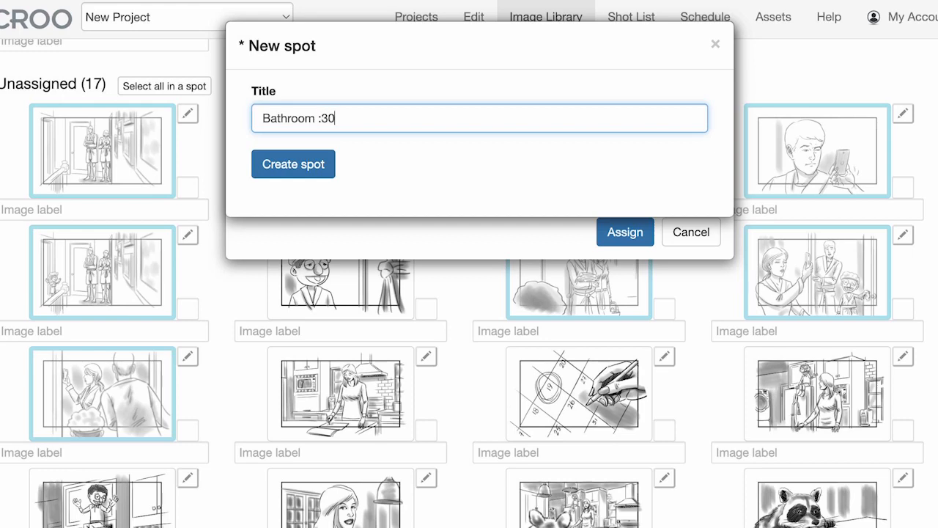
{"action": "left_click", "coordinate": [311, 165]}
{"action": "left_click", "coordinate": [630, 233]}
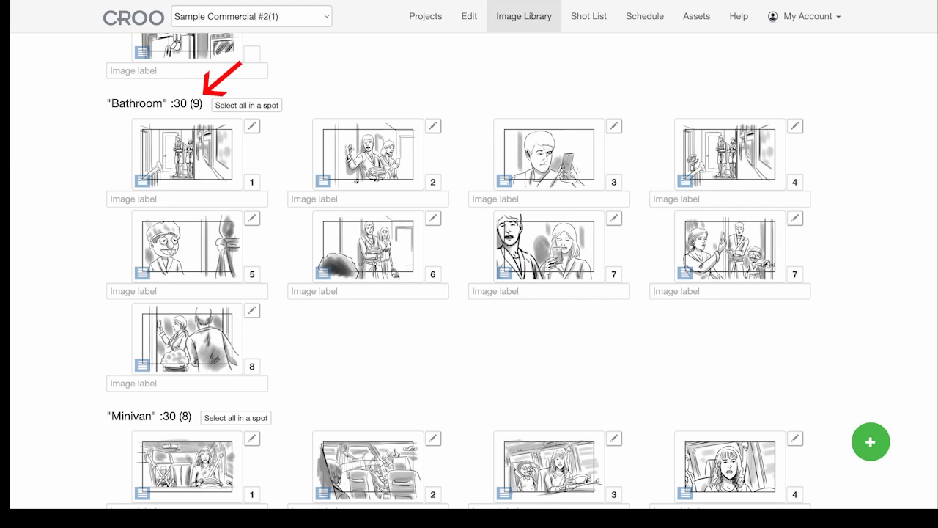
- Select all images in the "Bathroom" :30 spot, exclude images 1 and 2 from the selection, and de-select everything
{"action": "left_click", "coordinate": [247, 106]}
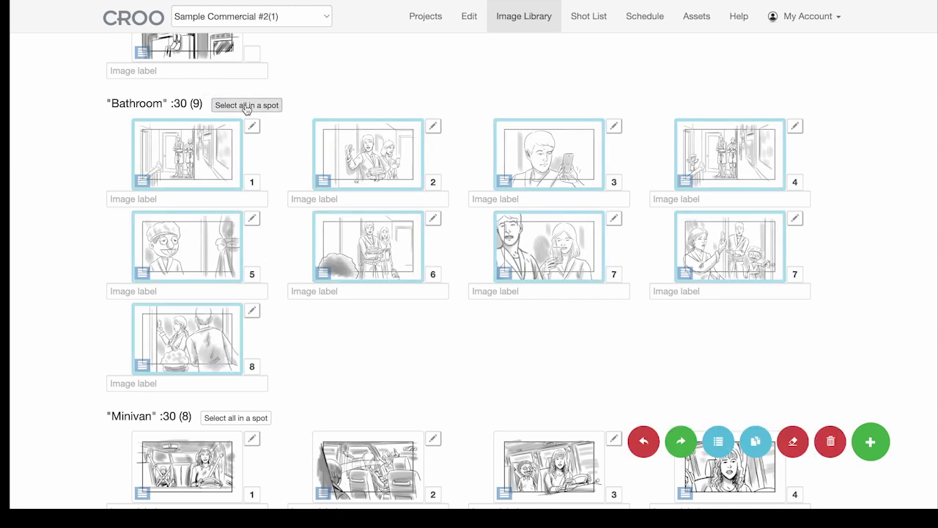
{"action": "left_click", "coordinate": [218, 147]}
{"action": "left_click", "coordinate": [338, 150]}
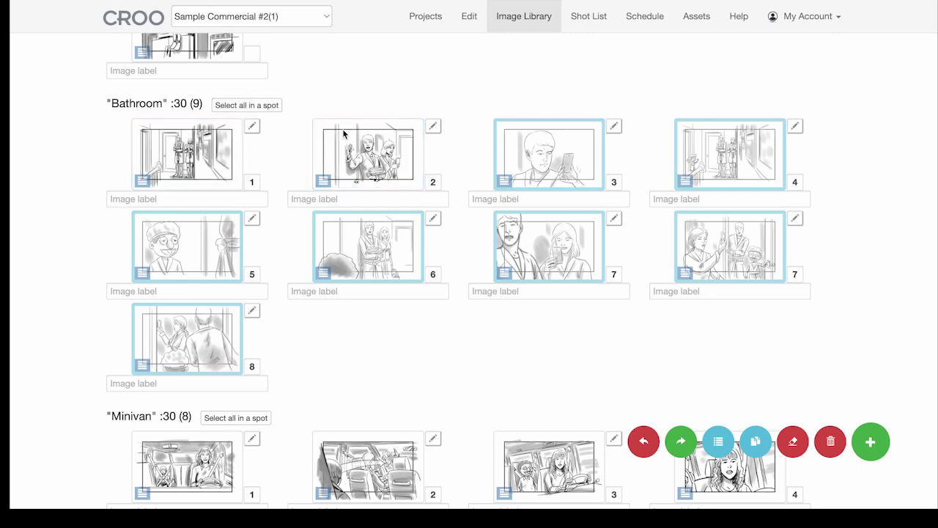
{"action": "scroll", "coordinate": [344, 134], "scroll_direction": "up", "scroll_amount": 3}
{"action": "scroll", "coordinate": [344, 134], "scroll_direction": "down", "scroll_amount": 1}
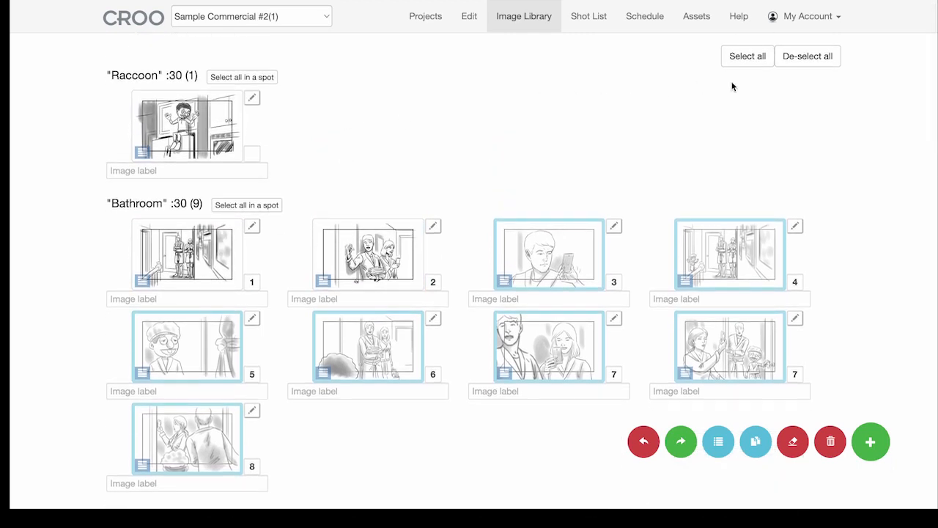
{"action": "left_click", "coordinate": [812, 59]}
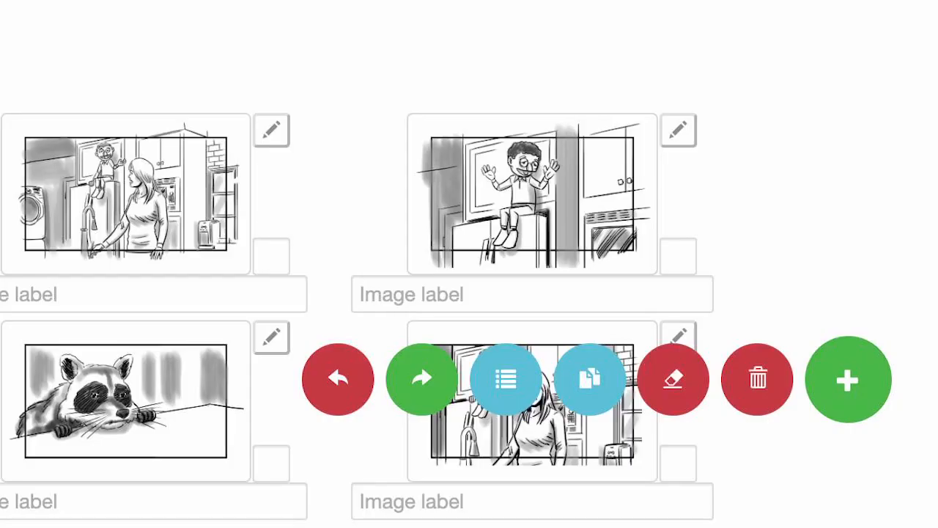
- De-assign the selected frames from the "Loco" TV :15 spot in the El Pollo Loco 2 project
{"action": "left_click", "coordinate": [328, 383]}
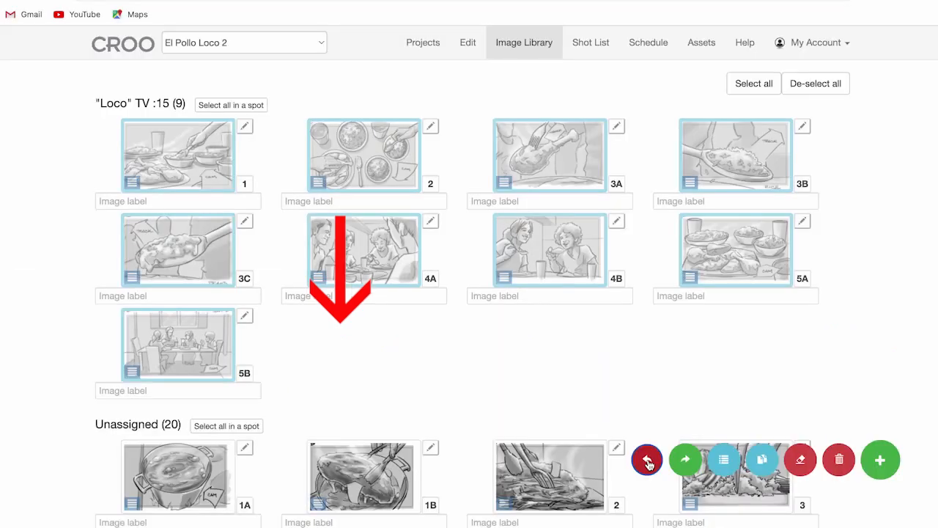
{"action": "left_click", "coordinate": [647, 459]}
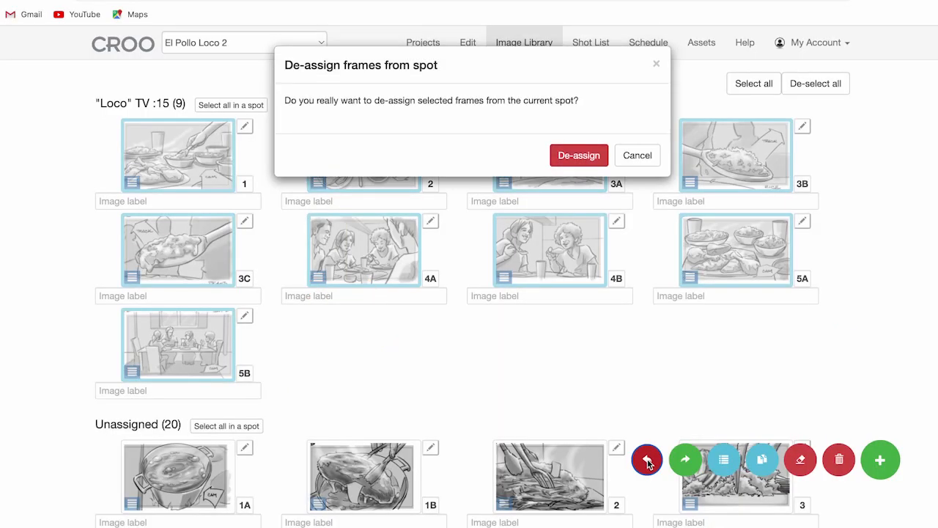
{"action": "left_click", "coordinate": [578, 156]}
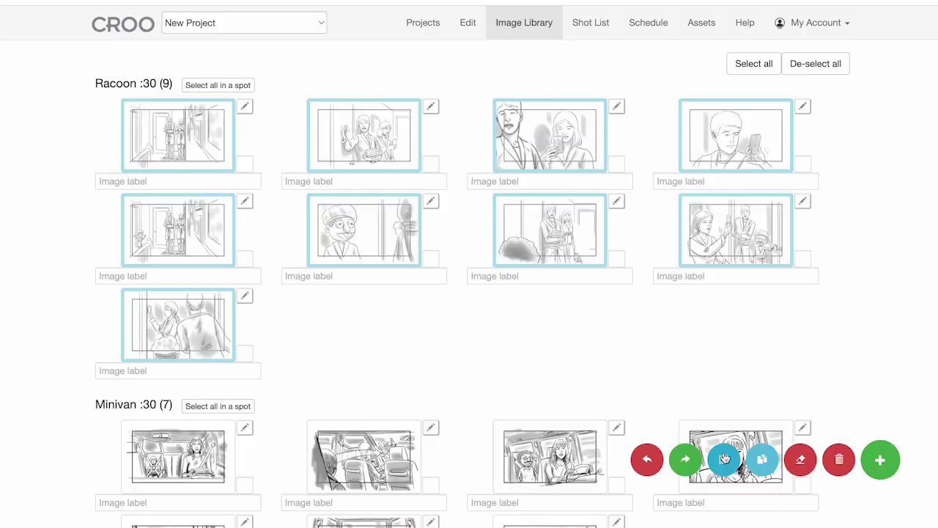
- Assign the selected Racoon :30 images to the shot list and look through them there
{"action": "left_click", "coordinate": [725, 459]}
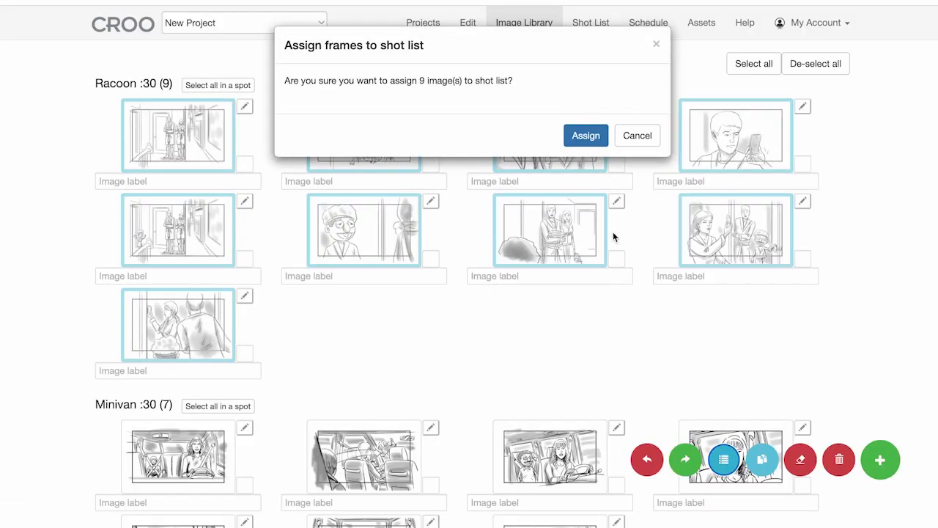
{"action": "left_click", "coordinate": [585, 140]}
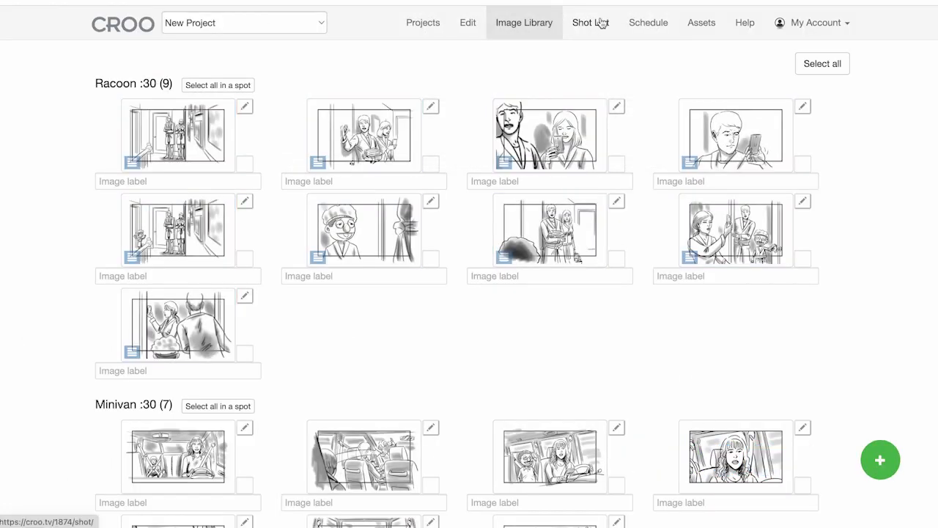
{"action": "left_click", "coordinate": [601, 22]}
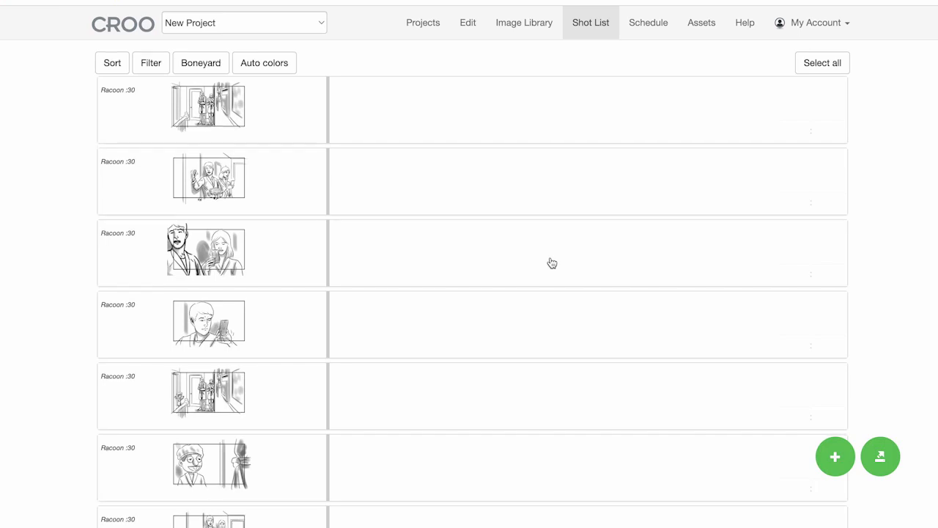
{"action": "scroll", "coordinate": [552, 263], "scroll_direction": "down", "scroll_amount": 3}
{"action": "scroll", "coordinate": [552, 263], "scroll_direction": "down", "scroll_amount": 5}
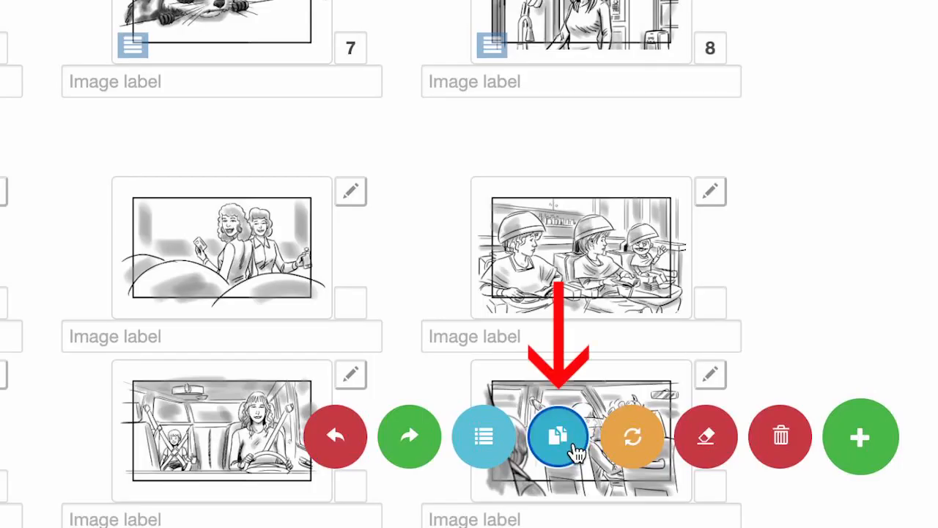
- Duplicate images 2 and 3 of the Racoon :30 spot, and replace image 1 with the woman's close-up from the image library
{"action": "left_click", "coordinate": [558, 437]}
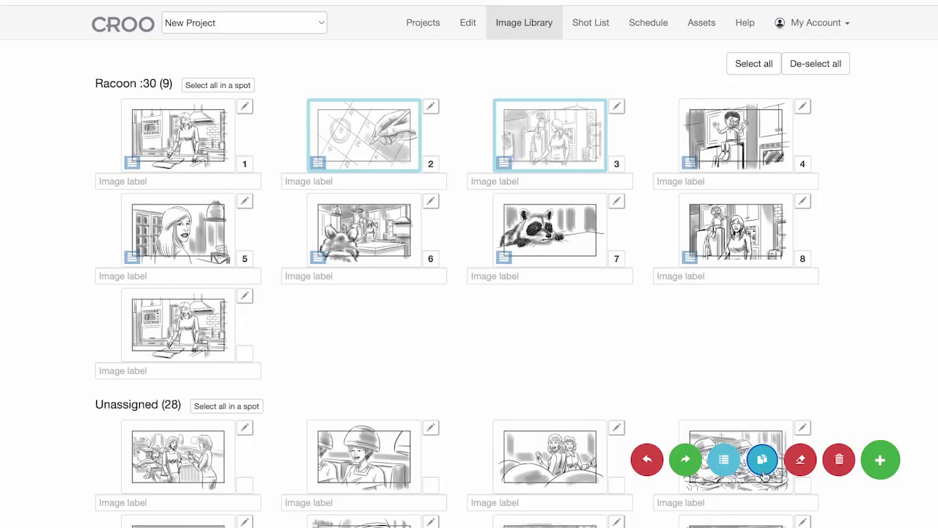
{"action": "left_click", "coordinate": [580, 135]}
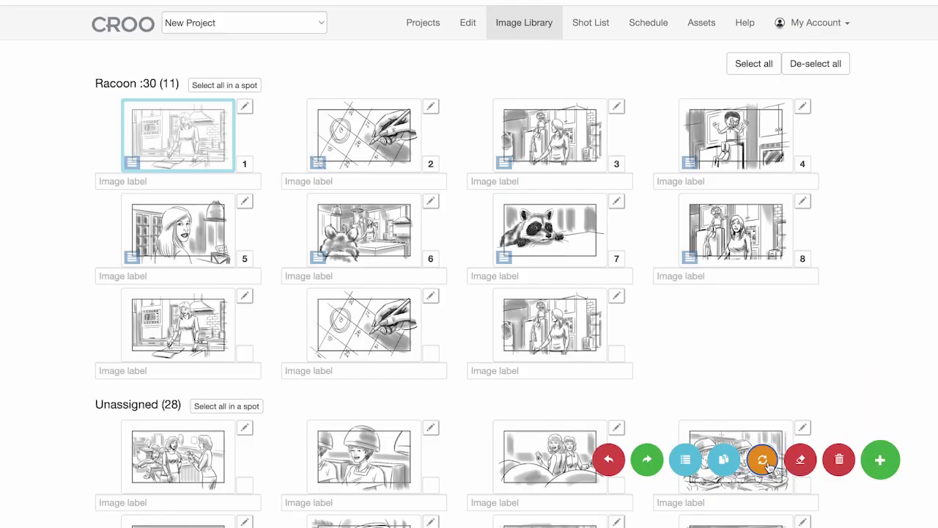
{"action": "left_click", "coordinate": [644, 420]}
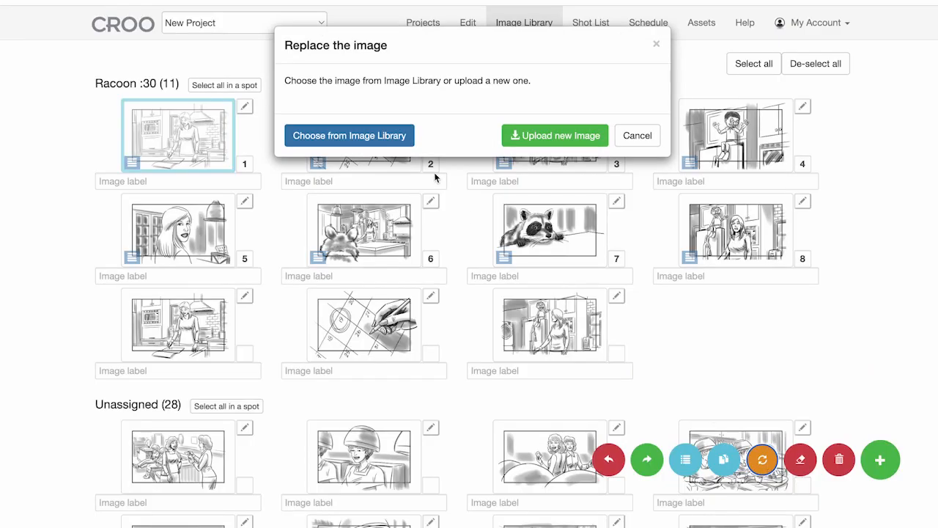
{"action": "left_click", "coordinate": [371, 129]}
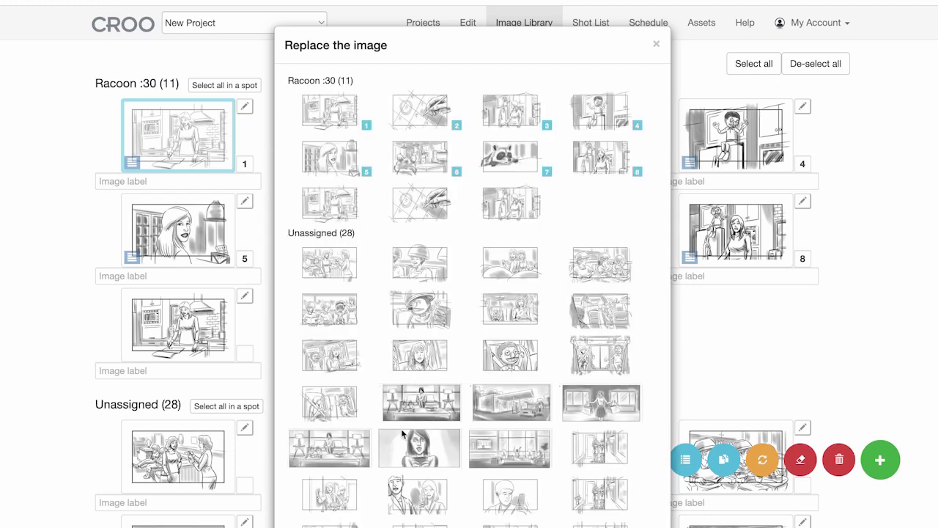
{"action": "left_click", "coordinate": [419, 445]}
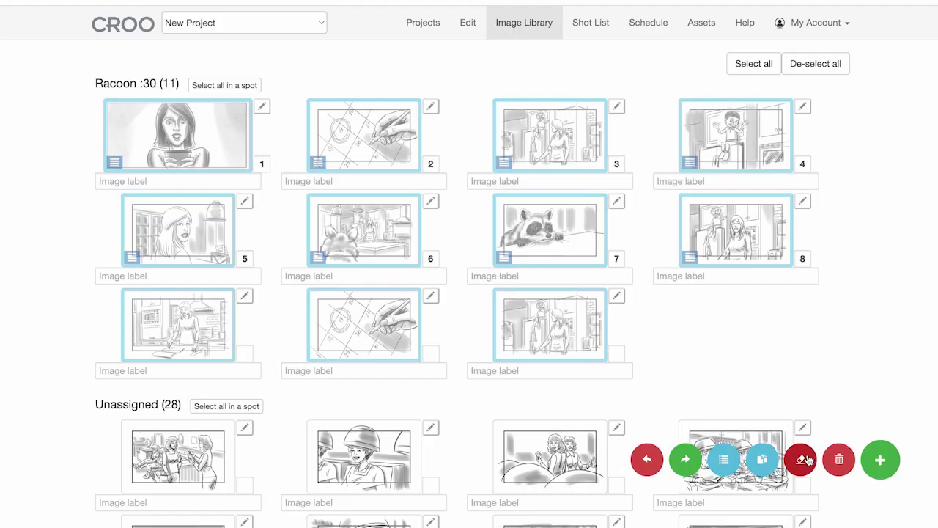
- Clear the frame numbers of all selected Racoon :30 images, and delete the selected "Raccoon" :30 images from Sample Commercial #2(1)
{"action": "left_click", "coordinate": [660, 375]}
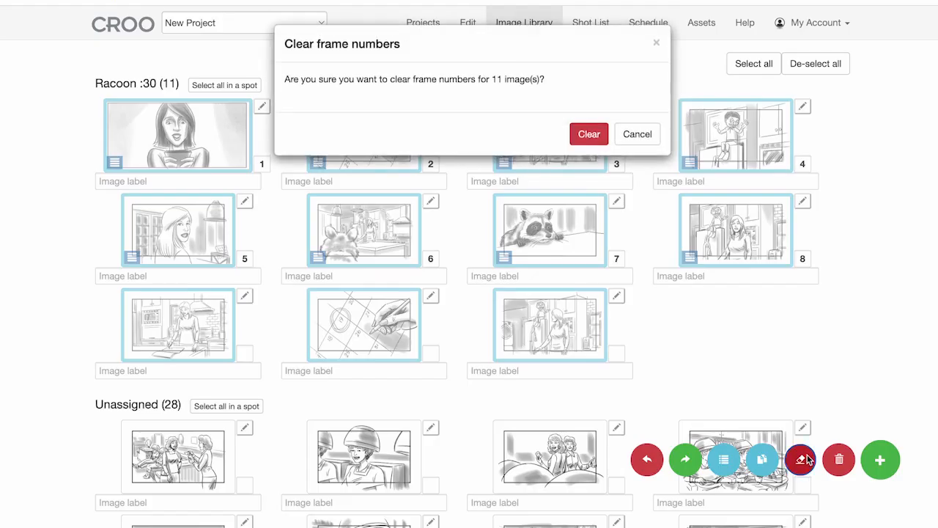
{"action": "left_click", "coordinate": [588, 136]}
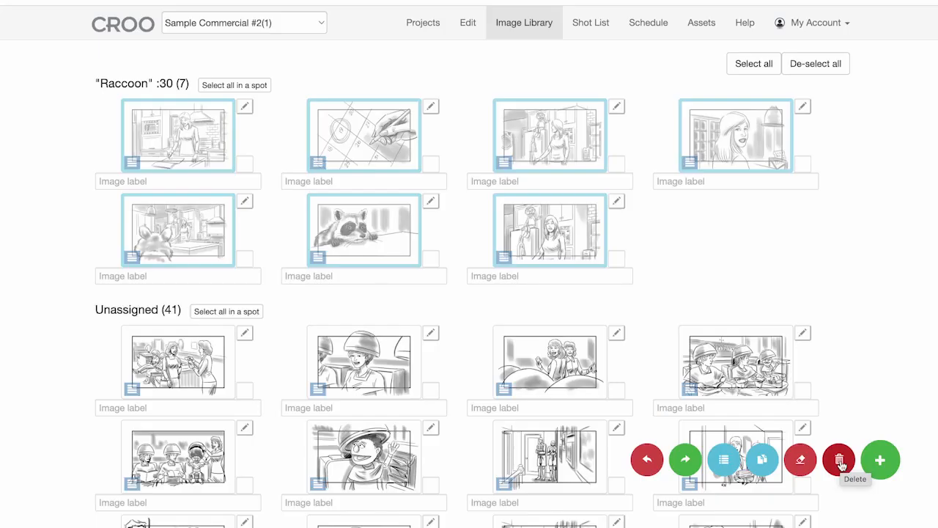
{"action": "left_click", "coordinate": [840, 462]}
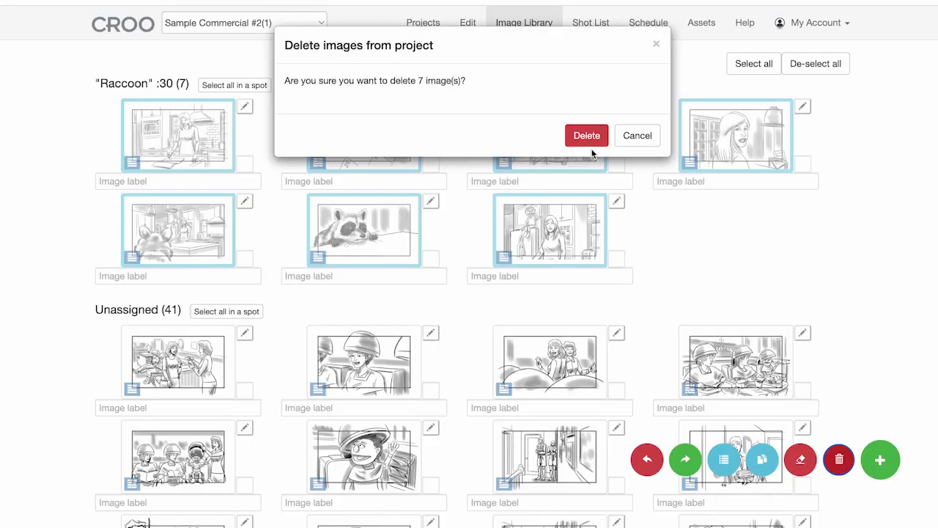
{"action": "left_click", "coordinate": [589, 138]}
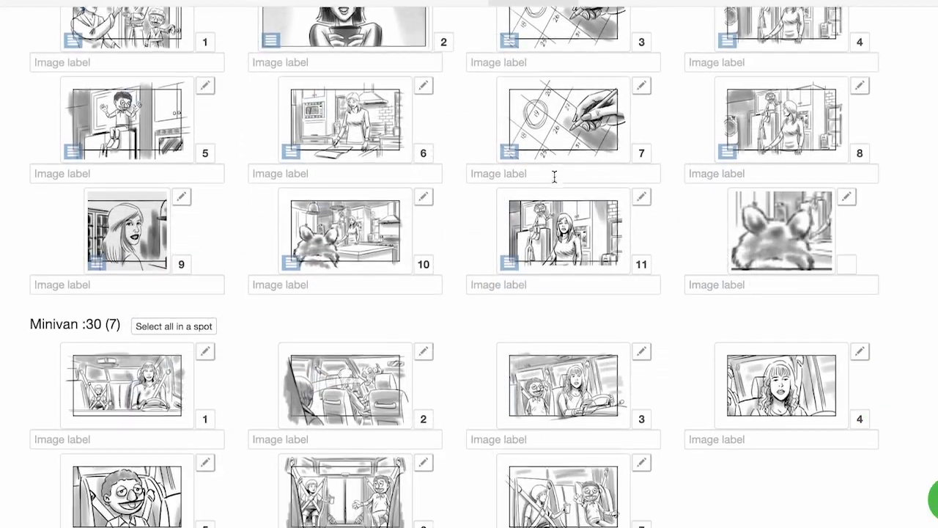
- Look through the remaining images in the library, and open the project's shot list to review its strips
{"action": "scroll", "coordinate": [555, 177], "scroll_direction": "down", "scroll_amount": 3}
{"action": "scroll", "coordinate": [554, 177], "scroll_direction": "down", "scroll_amount": 5}
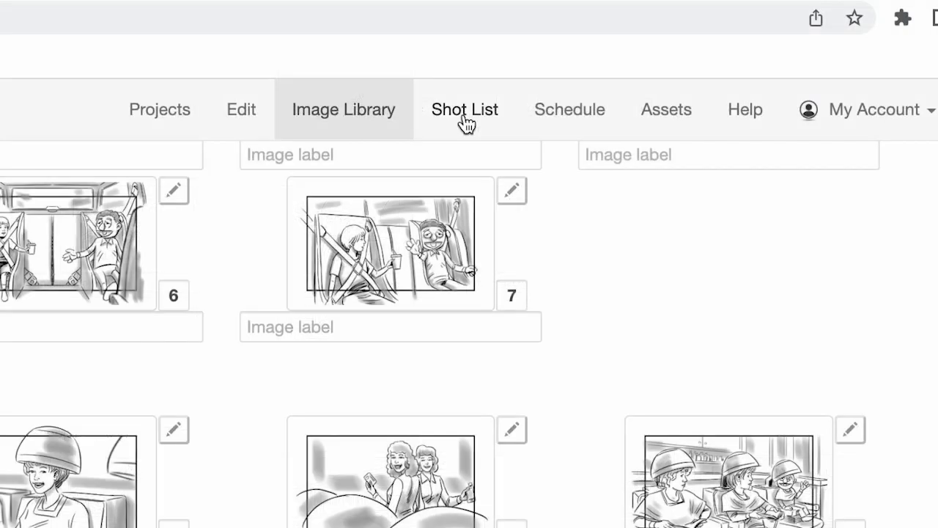
{"action": "left_click", "coordinate": [466, 121]}
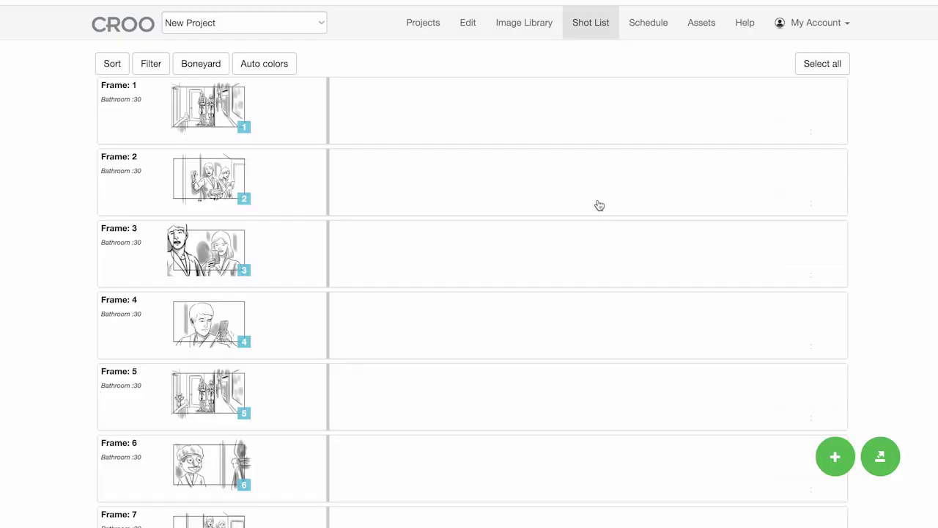
{"action": "scroll", "coordinate": [599, 205], "scroll_direction": "down", "scroll_amount": 5}
{"action": "scroll", "coordinate": [599, 205], "scroll_direction": "down", "scroll_amount": 4}
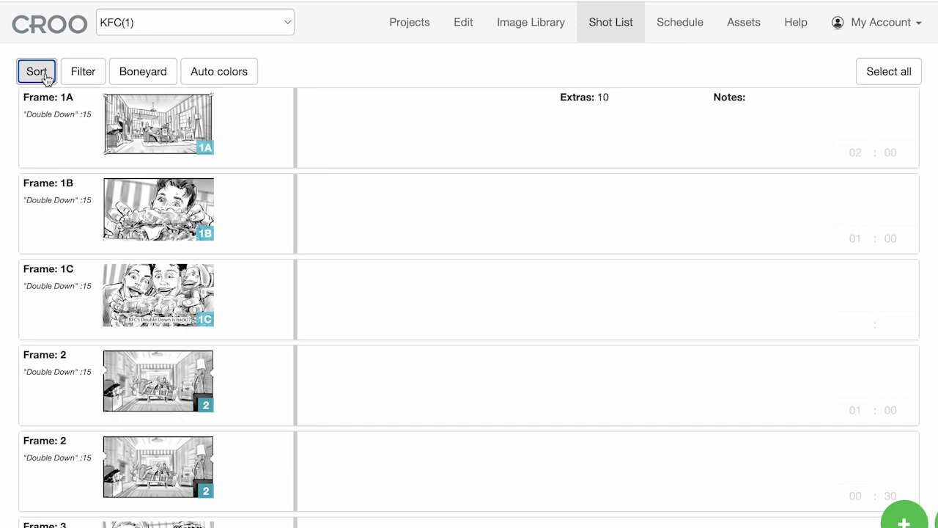
- Examine which criteria are available for sorting and filtering the strips of the KFC(1) shot list
{"action": "left_click", "coordinate": [37, 71]}
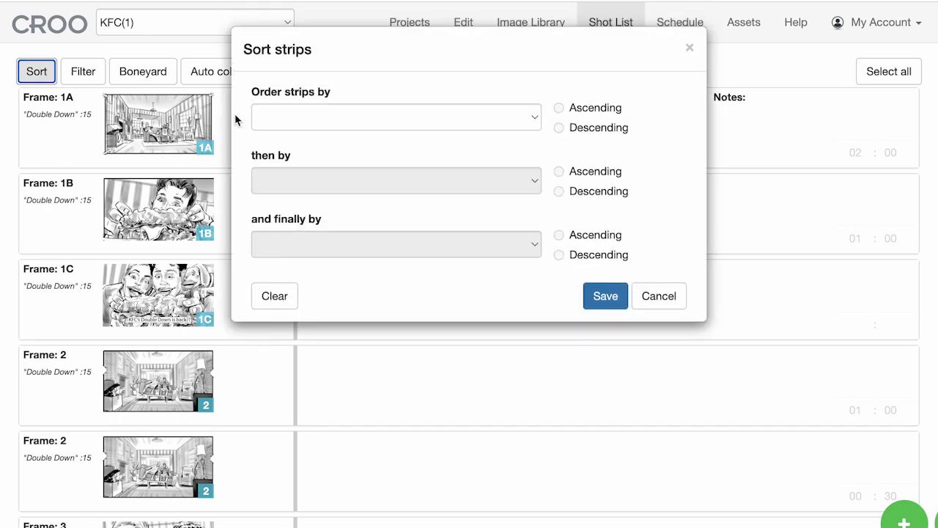
{"action": "left_click", "coordinate": [277, 119]}
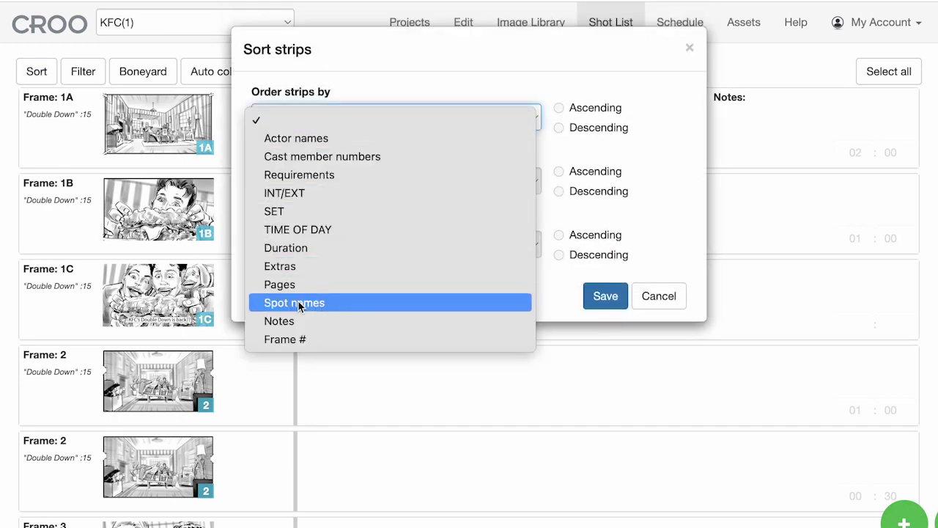
{"action": "left_click", "coordinate": [82, 73]}
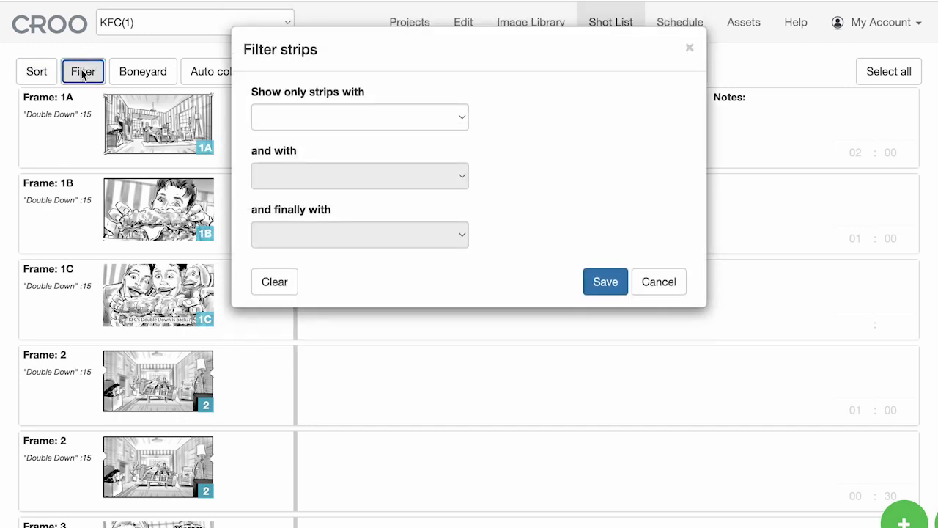
{"action": "left_click", "coordinate": [355, 113]}
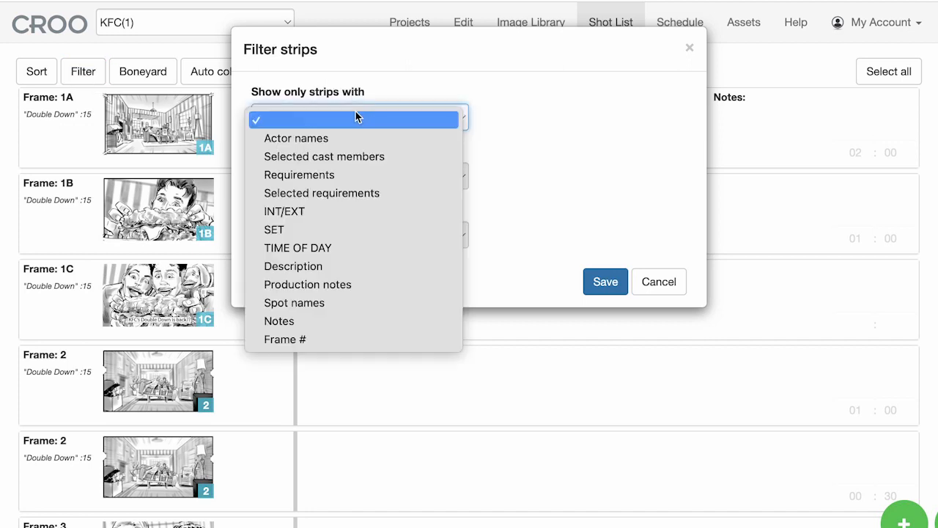
{"action": "left_click", "coordinate": [354, 193]}
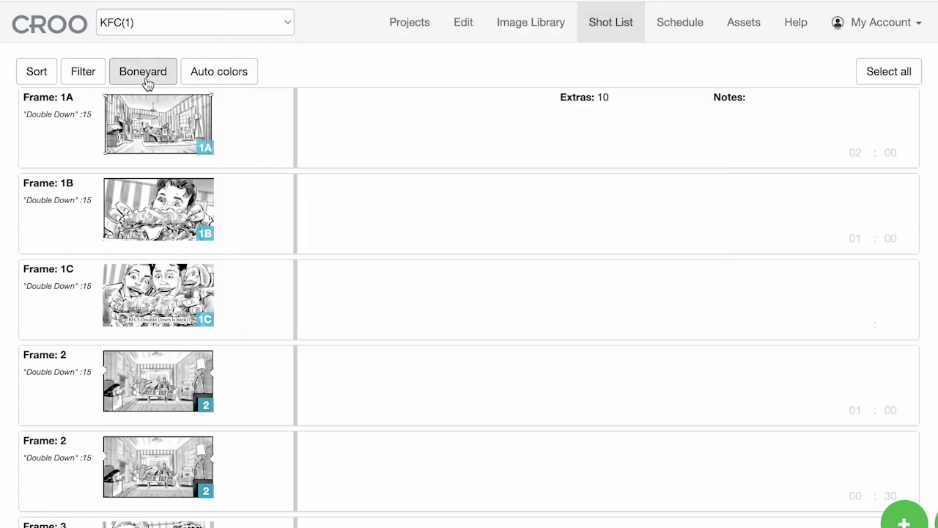
- View the strips in the boneyard, return to the shot list and open the automatic strip colors
{"action": "left_click", "coordinate": [146, 79]}
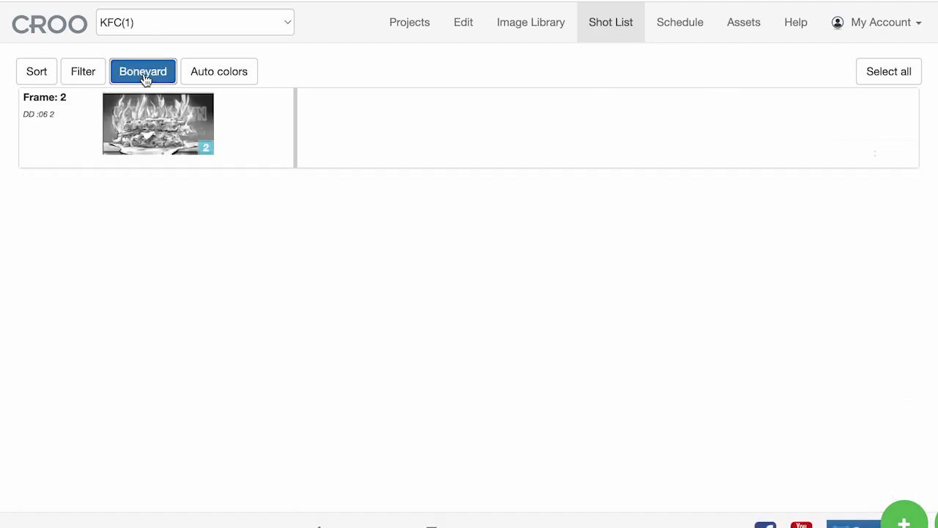
{"action": "left_click", "coordinate": [146, 80]}
{"action": "left_click", "coordinate": [217, 71]}
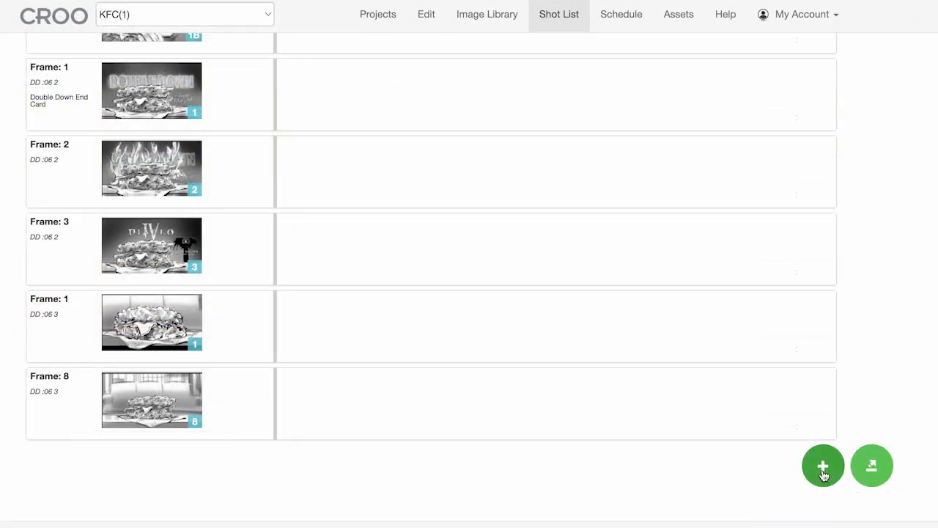
- Add a new blank strip at the end of the KFC(1) shot list, and open the export options
{"action": "left_click", "coordinate": [822, 470]}
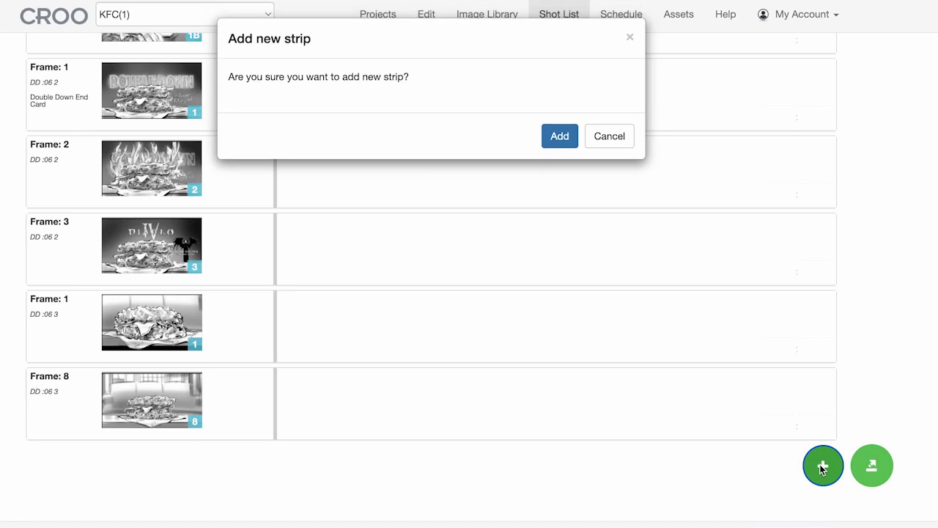
{"action": "left_click", "coordinate": [562, 140]}
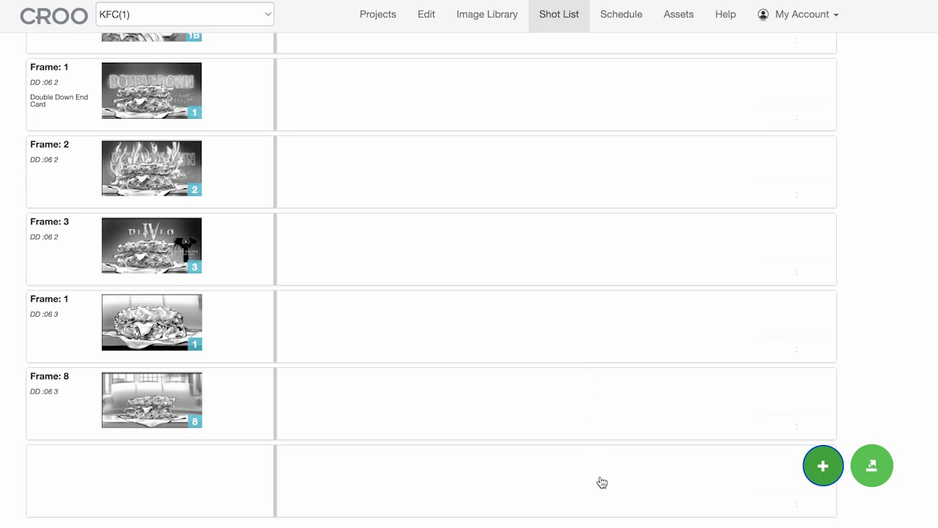
{"action": "left_click", "coordinate": [870, 475]}
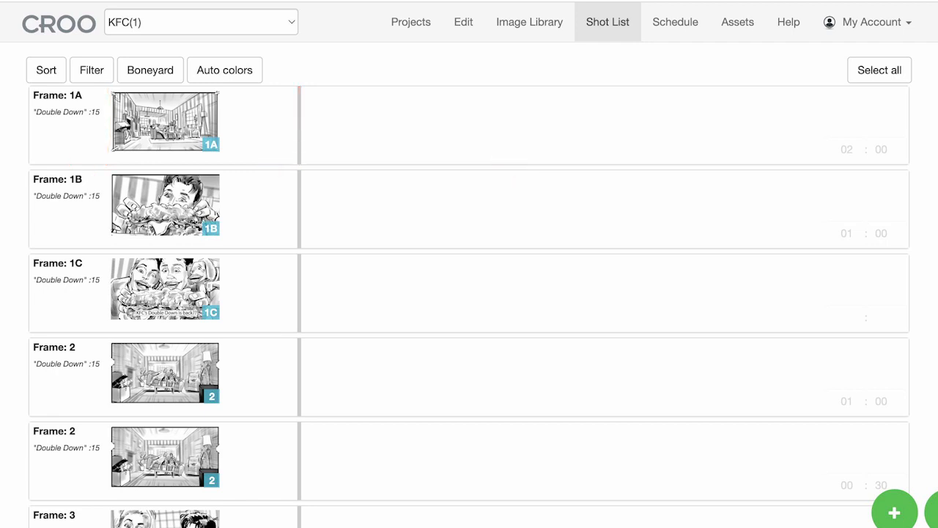
- Set the Frame 1A strip to INT, with HOUSE as the set and DAY as the time of day
{"action": "left_click", "coordinate": [603, 137]}
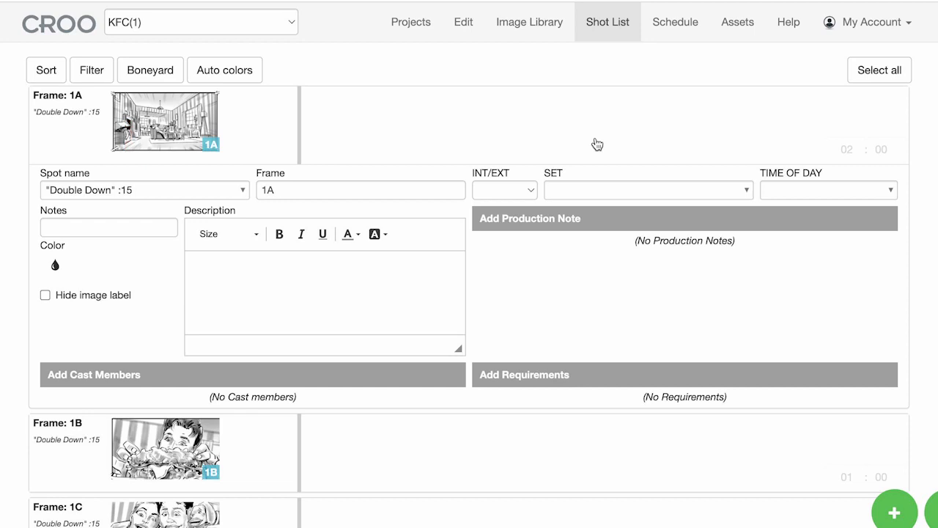
{"action": "left_click", "coordinate": [531, 191]}
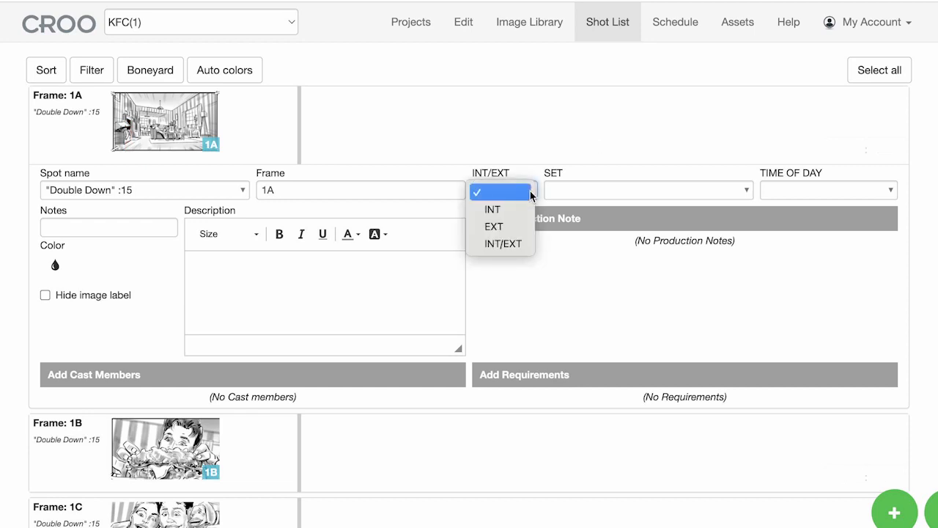
{"action": "left_click", "coordinate": [511, 210]}
{"action": "left_click", "coordinate": [574, 193]}
{"action": "left_click", "coordinate": [576, 242]}
{"action": "left_click", "coordinate": [771, 192]}
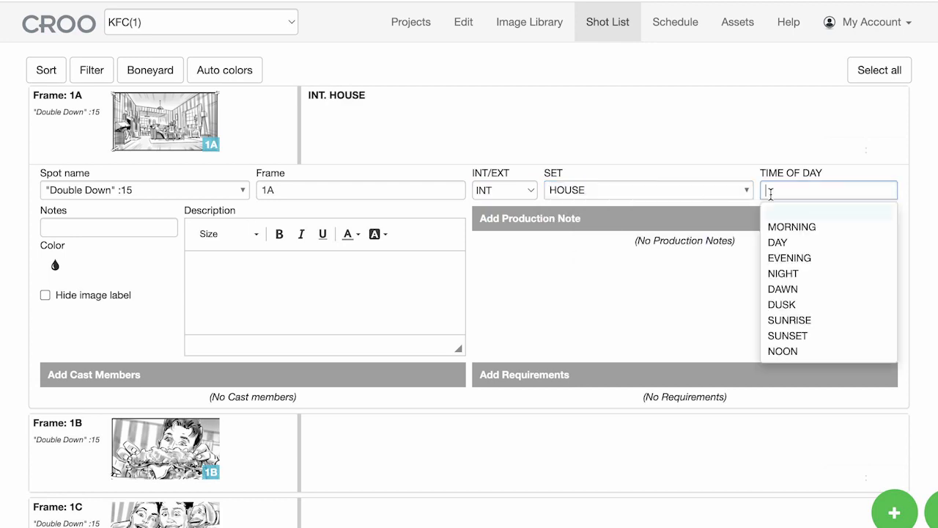
{"action": "left_click", "coordinate": [778, 243]}
- Enter "Two friends sit on the couch." as the description of the Frame 1A strip
{"action": "left_click", "coordinate": [197, 262]}
{"action": "type", "text": "Two f"}
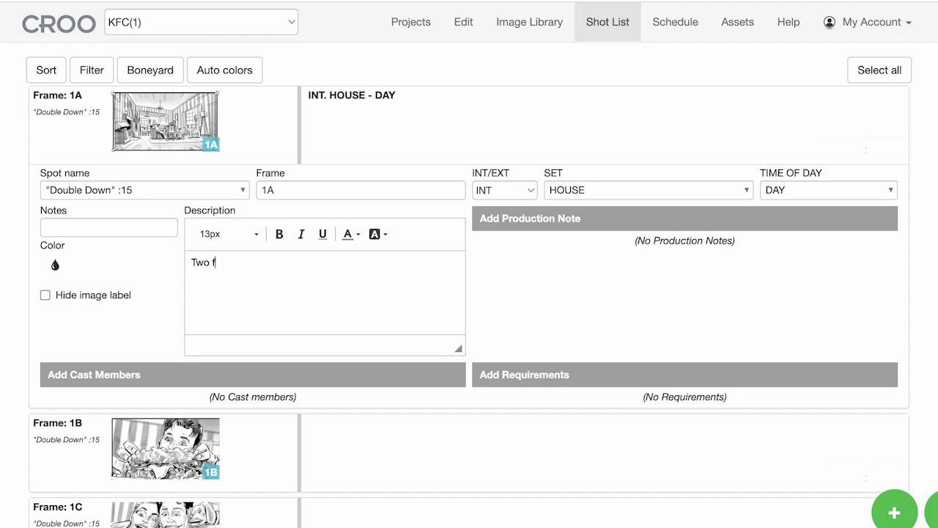
{"action": "type", "text": "riends sit on the couch."}
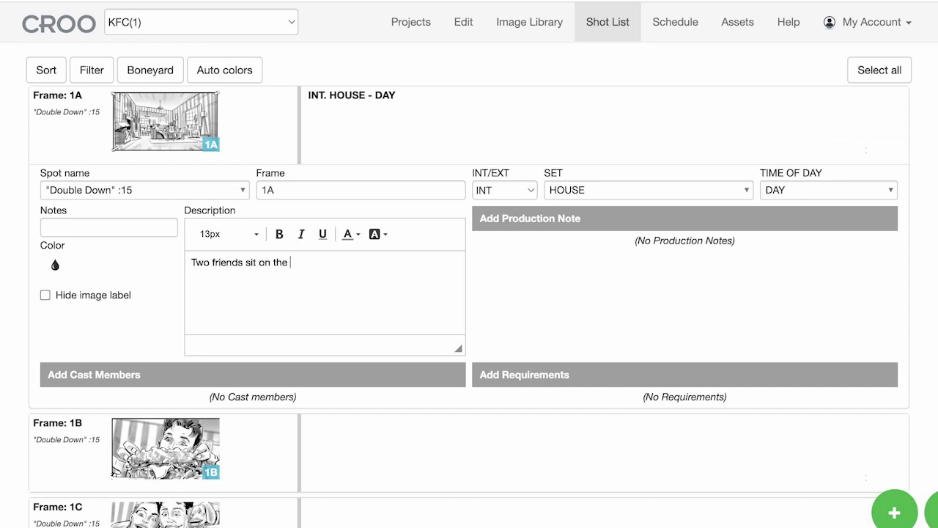
{"action": "left_click", "coordinate": [703, 313]}
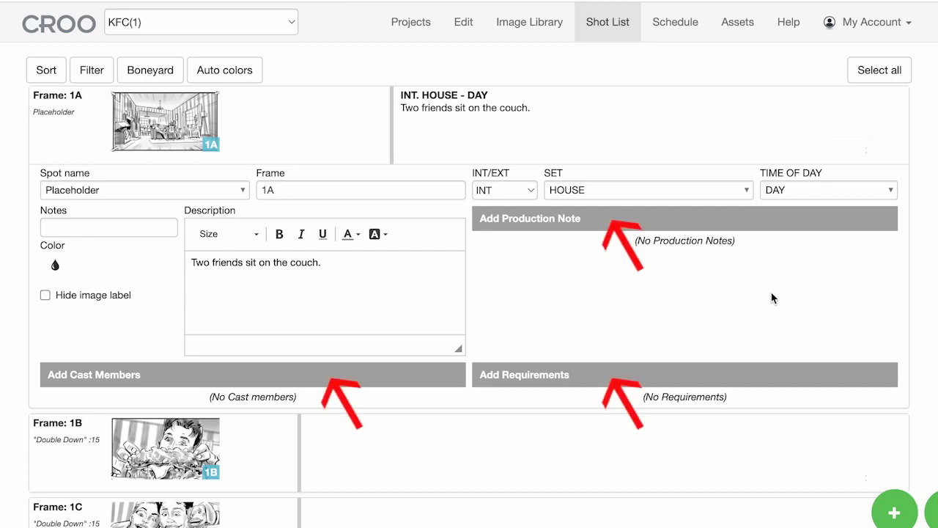
- Add the production note "Get Plate Shots" to Frame 1A, formatted in bold red text
{"action": "left_click", "coordinate": [627, 220]}
{"action": "type", "text": "Get Pla"}
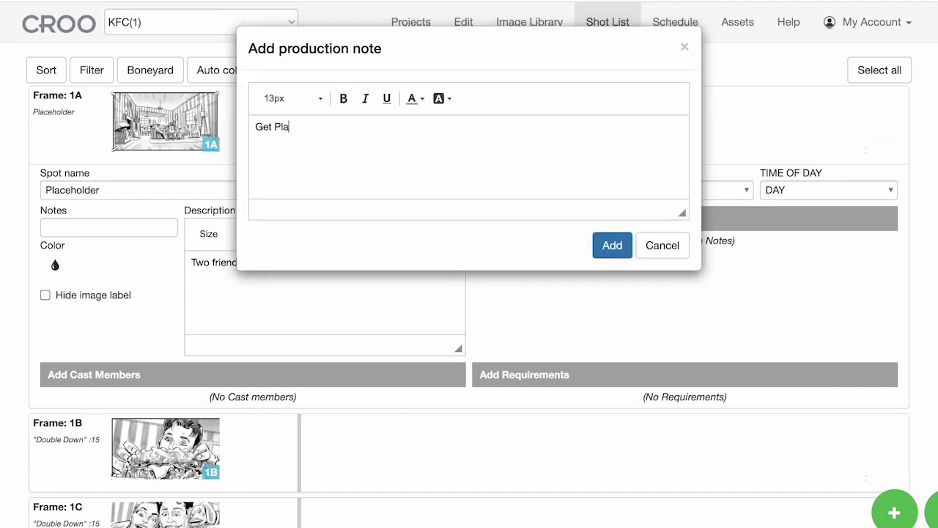
{"action": "type", "text": "te Shots"}
{"action": "left_click_drag", "start_coordinate": [333, 127], "coordinate": [220, 131]}
{"action": "left_click", "coordinate": [343, 98]}
{"action": "left_click", "coordinate": [412, 99]}
{"action": "left_click", "coordinate": [433, 184]}
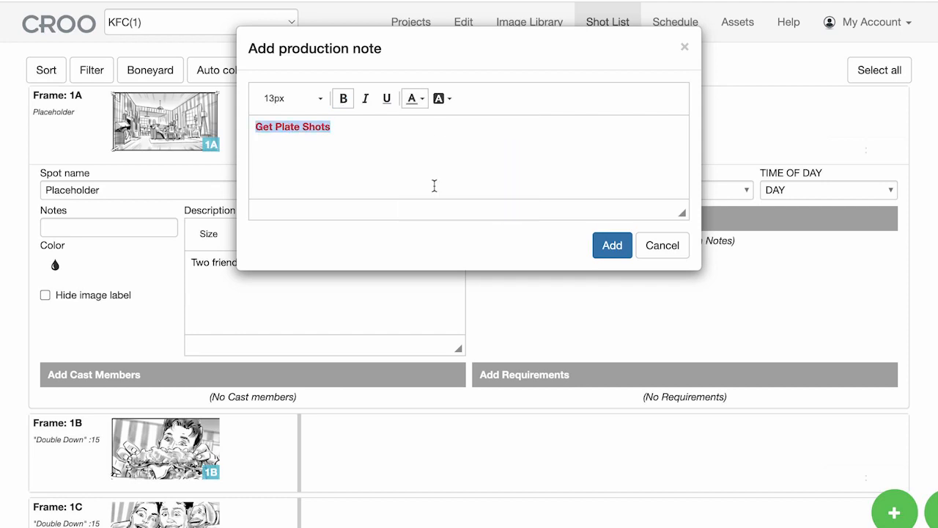
{"action": "left_click", "coordinate": [612, 245]}
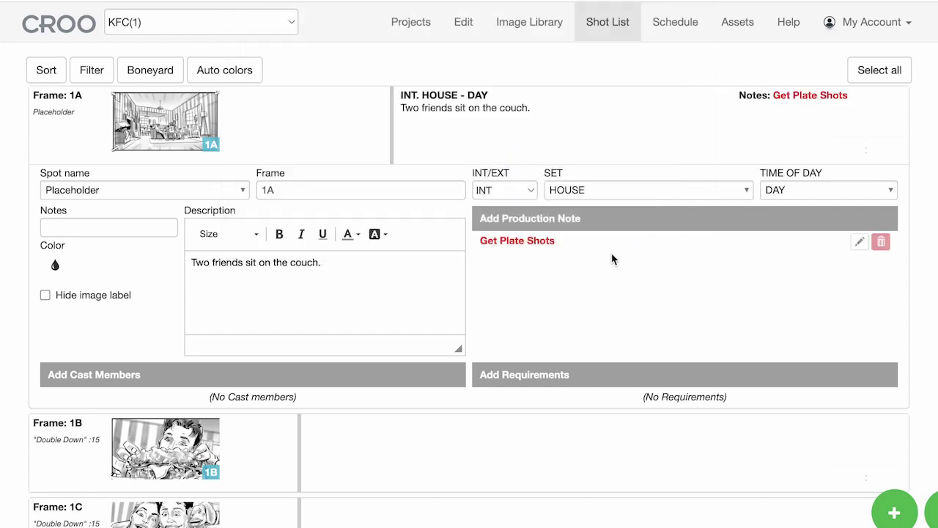
- Add a new Coffee Cup element to Frame 1A's requirements under the Props category
{"action": "left_click", "coordinate": [611, 379]}
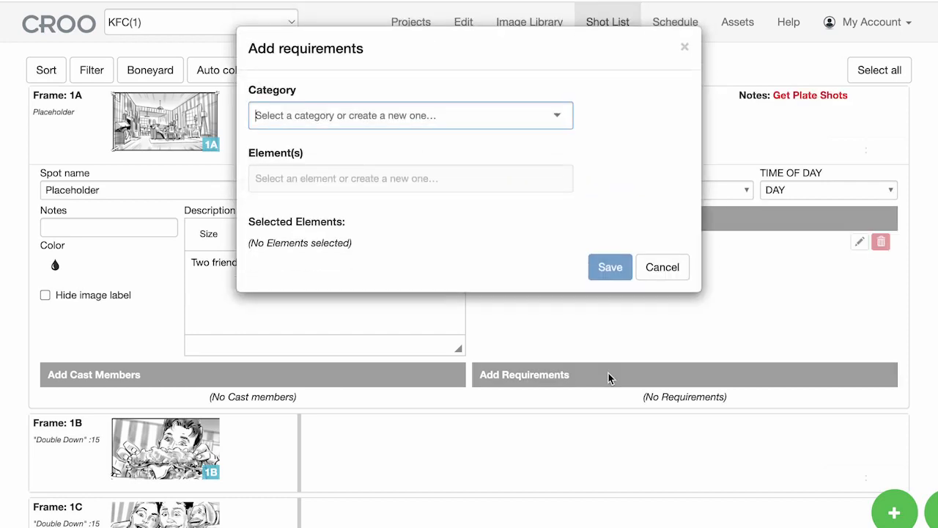
{"action": "type", "text": "Props"}
{"action": "key", "text": "Return"}
{"action": "type", "text": "C"}
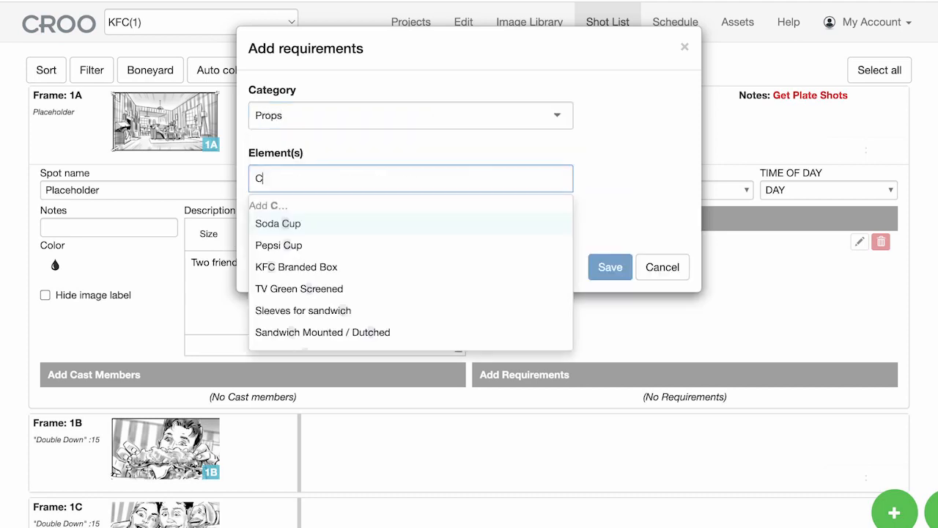
{"action": "type", "text": "offee Cup"}
{"action": "key", "text": "Return"}
{"action": "left_click", "coordinate": [612, 290]}
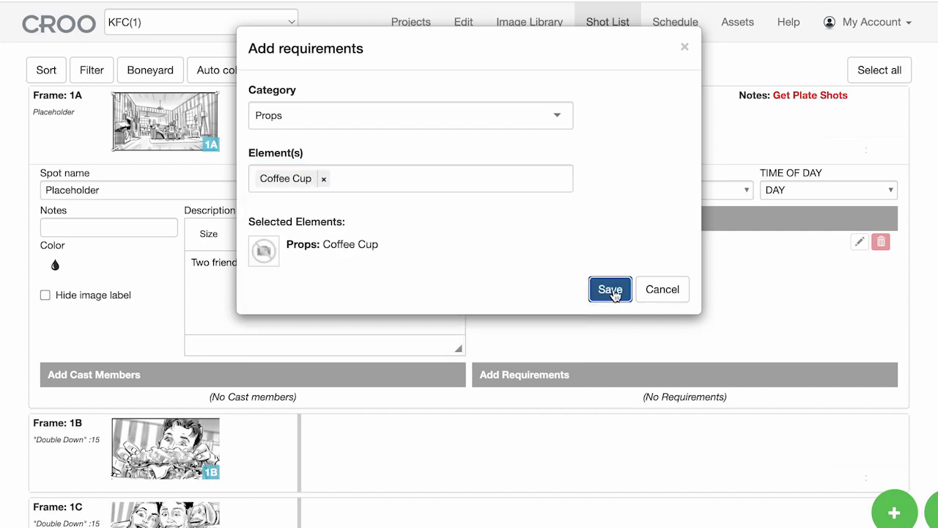
- Add the Sync Sound element to Frame 1A's requirements under the Sound category
{"action": "left_click", "coordinate": [605, 376]}
{"action": "left_click", "coordinate": [367, 118]}
{"action": "type", "text": "Sound"}
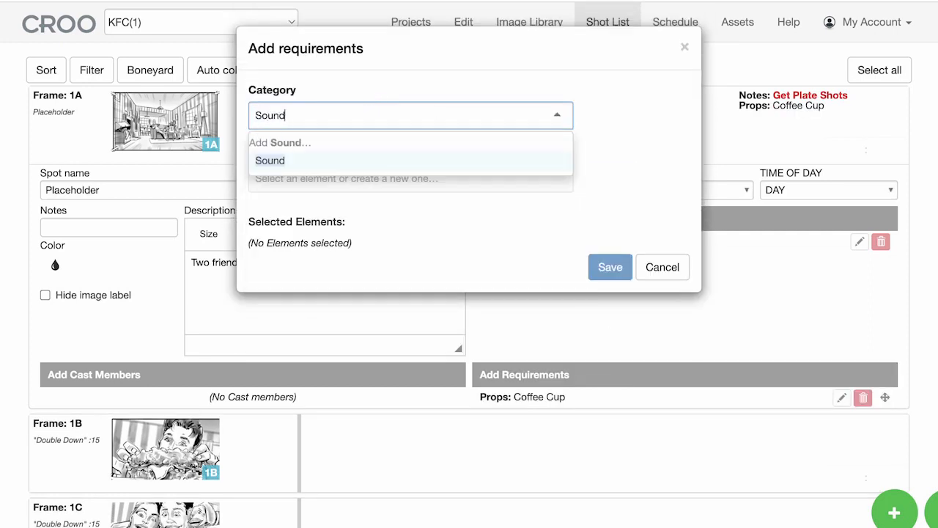
{"action": "key", "text": "Return"}
{"action": "type", "text": "Sy"}
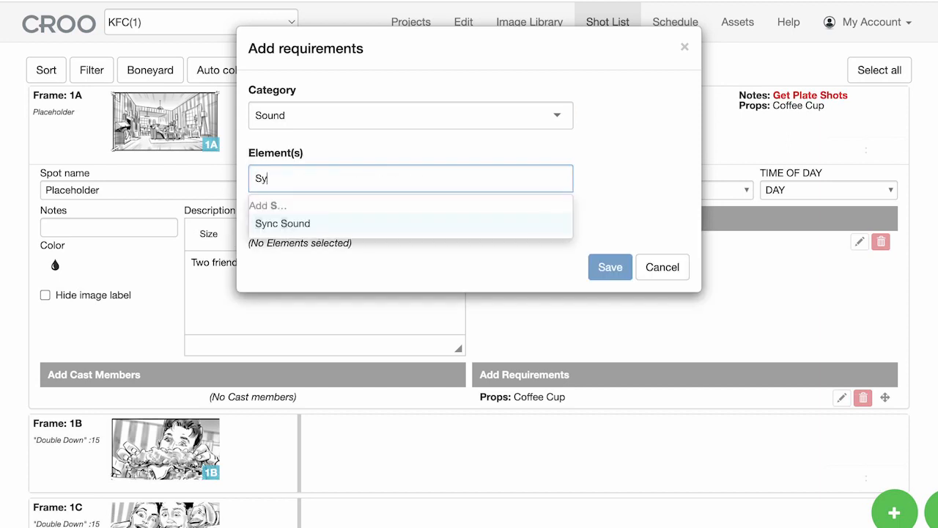
{"action": "type", "text": "nc Sound"}
{"action": "key", "text": "Return"}
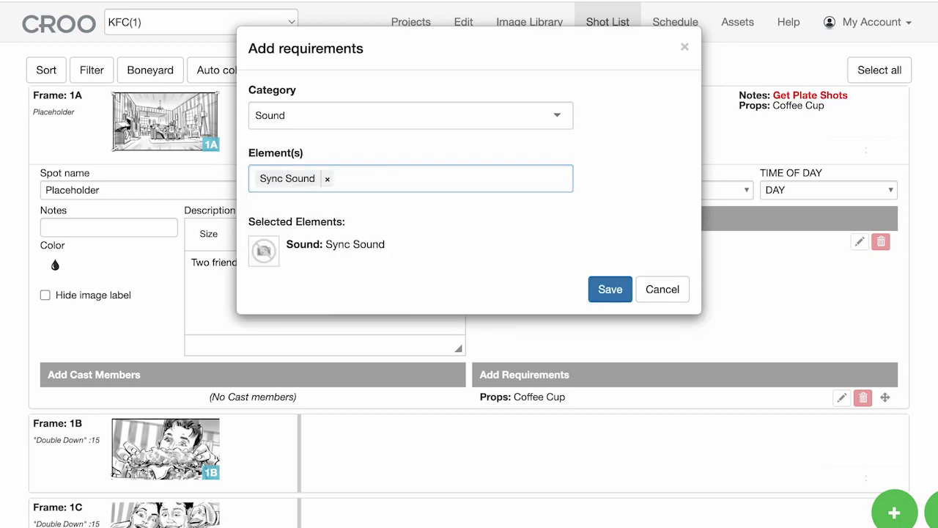
{"action": "left_click", "coordinate": [612, 290]}
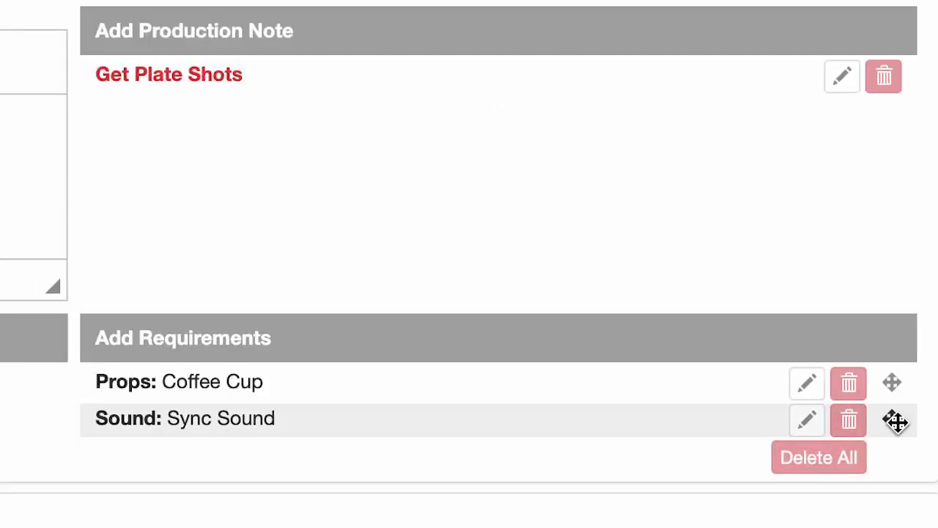
- Move the Sync Sound requirement above the Coffee Cup prop, and delete the Sync Sound requirement
{"action": "left_click_drag", "start_coordinate": [885, 416], "coordinate": [895, 379]}
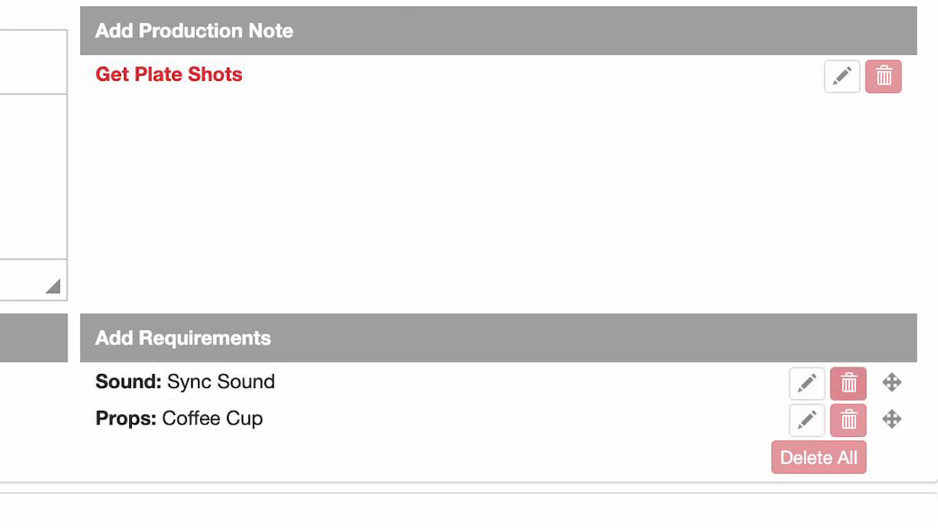
{"action": "left_click", "coordinate": [849, 383]}
- Rename the Coffee Cup prop in Frame 1A's requirements to "Wine Glass"
{"action": "left_click", "coordinate": [806, 382]}
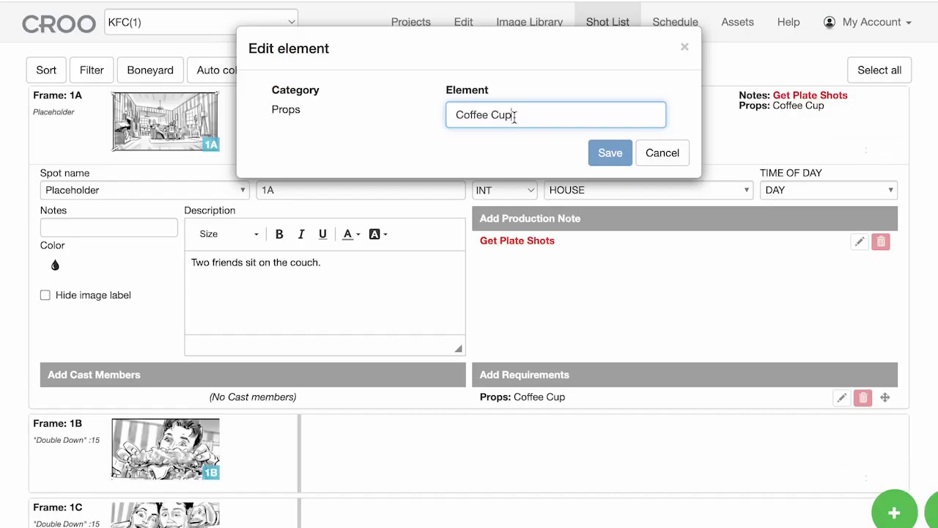
{"action": "key", "text": "ctrl+a"}
{"action": "type", "text": "Wine Glass"}
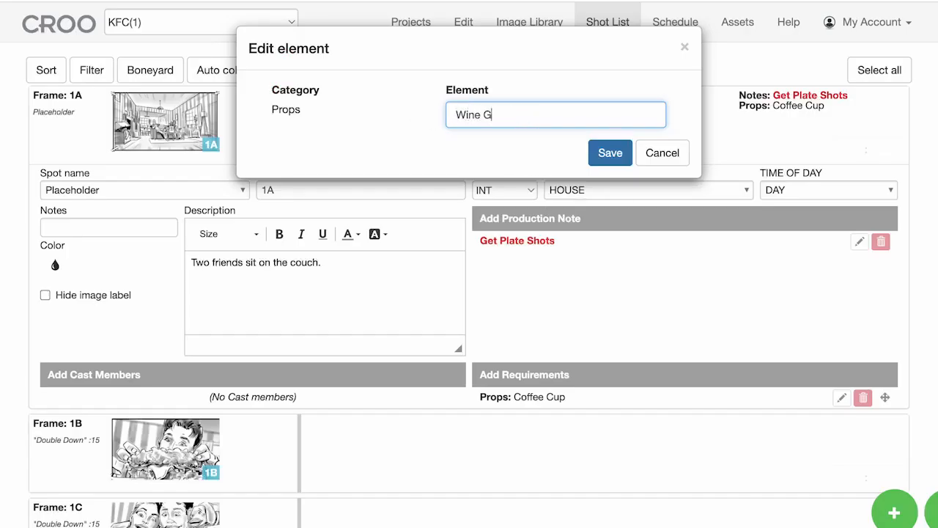
{"action": "key", "text": "Return"}
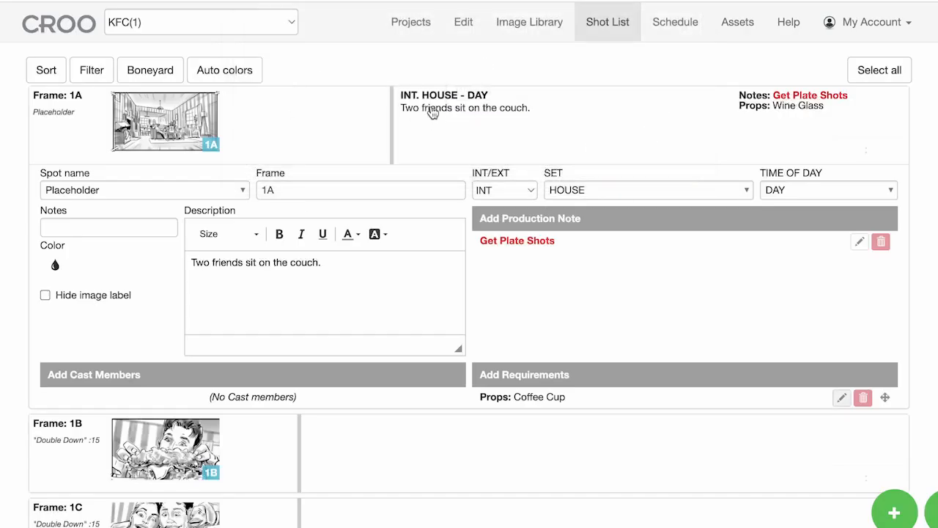
- Add four actors to Frame 1A's cast members, creating new entries for the names not yet in the list
{"action": "left_click", "coordinate": [262, 384]}
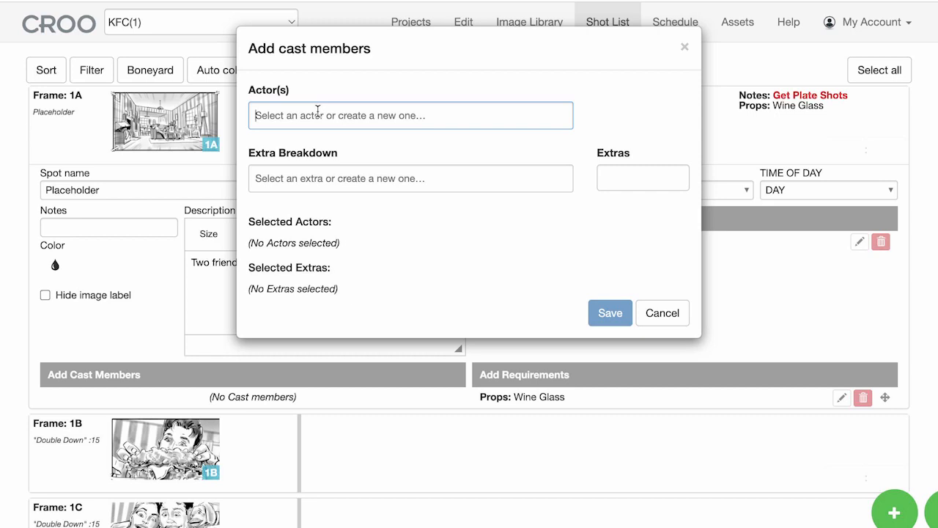
{"action": "type", "text": "Jon"}
{"action": "key", "text": "Return"}
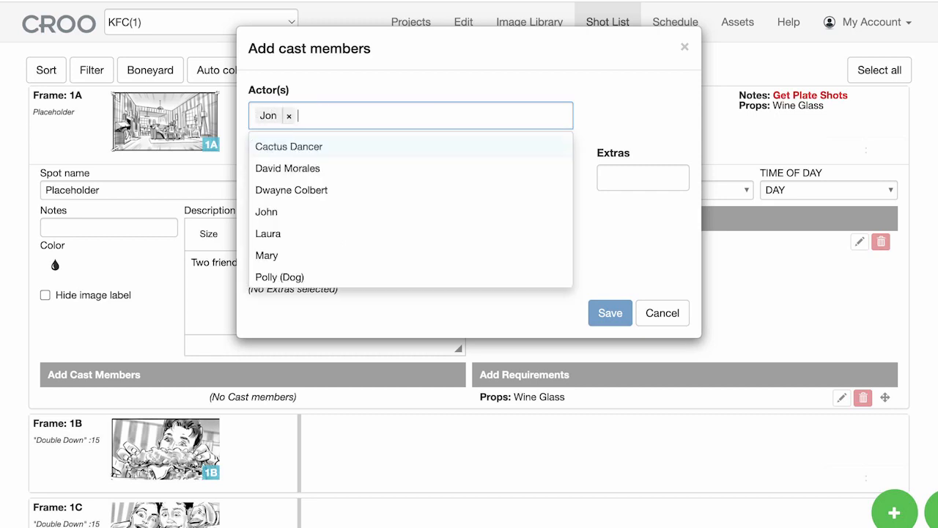
{"action": "type", "text": "Adam × Laura"}
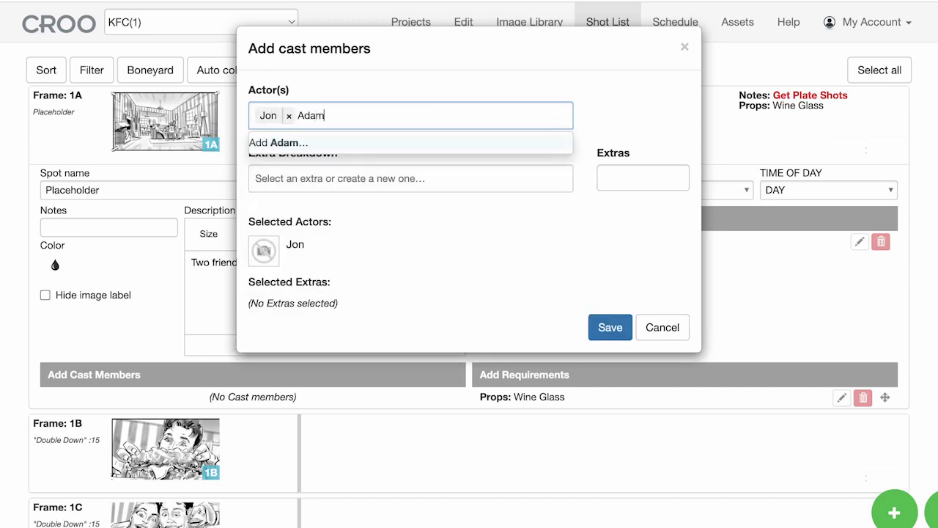
{"action": "key", "text": "Return"}
{"action": "type", "text": "Laura"}
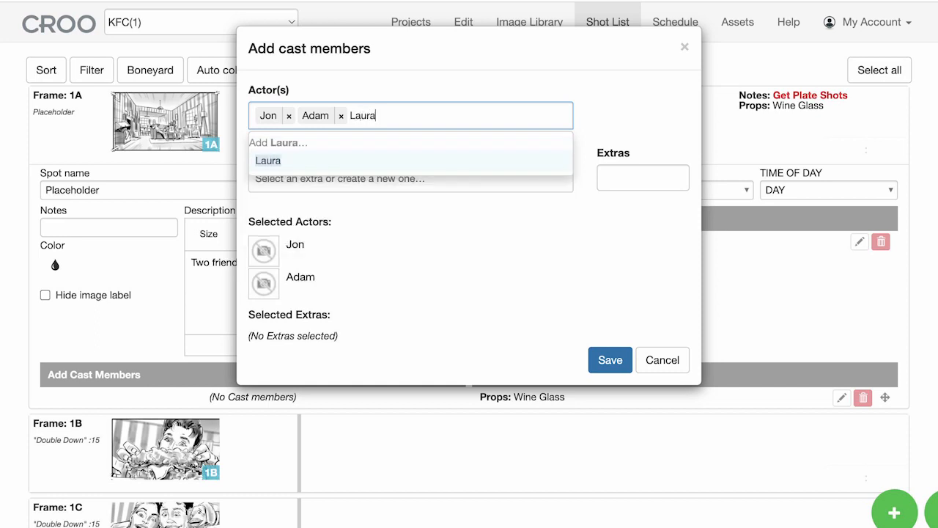
{"action": "key", "text": "Return"}
{"action": "type", "text": "Melinda"}
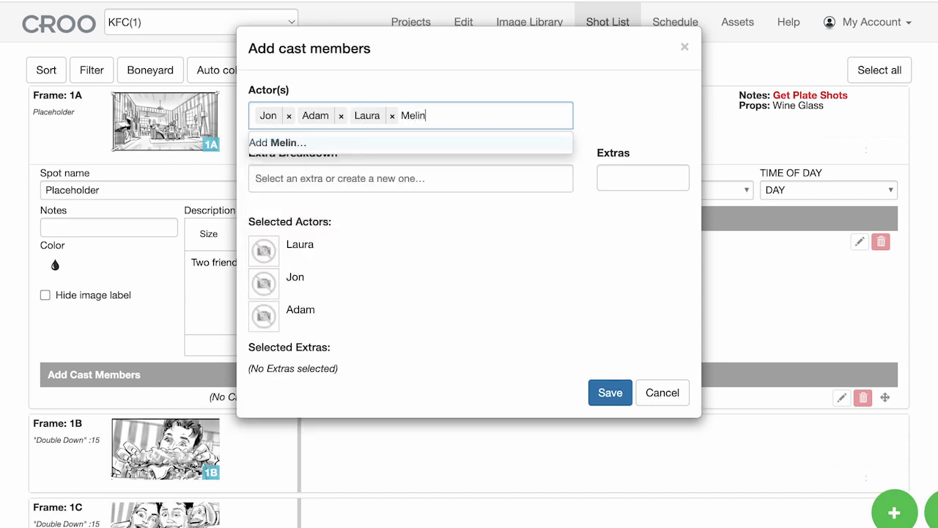
{"action": "key", "text": "Return"}
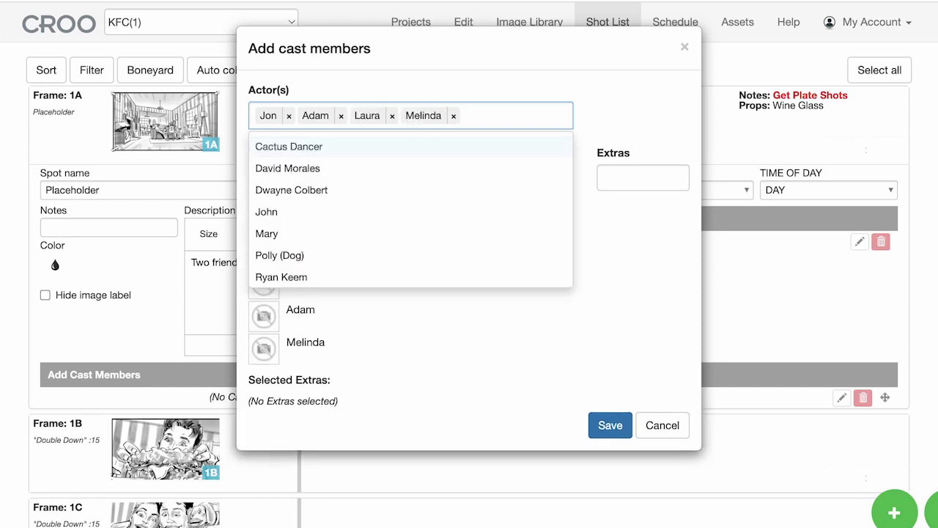
- Set Frame 1A's number of extras to 10, add a new "Street Pedestrians" extra breakdown, and save the cast members
{"action": "left_click", "coordinate": [404, 326]}
{"action": "left_click", "coordinate": [625, 184]}
{"action": "type", "text": "10"}
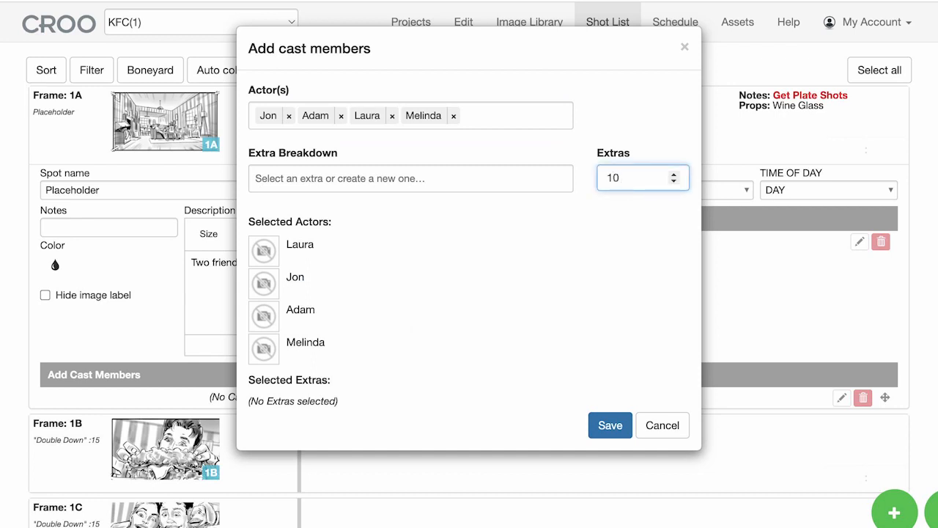
{"action": "left_click", "coordinate": [352, 178]}
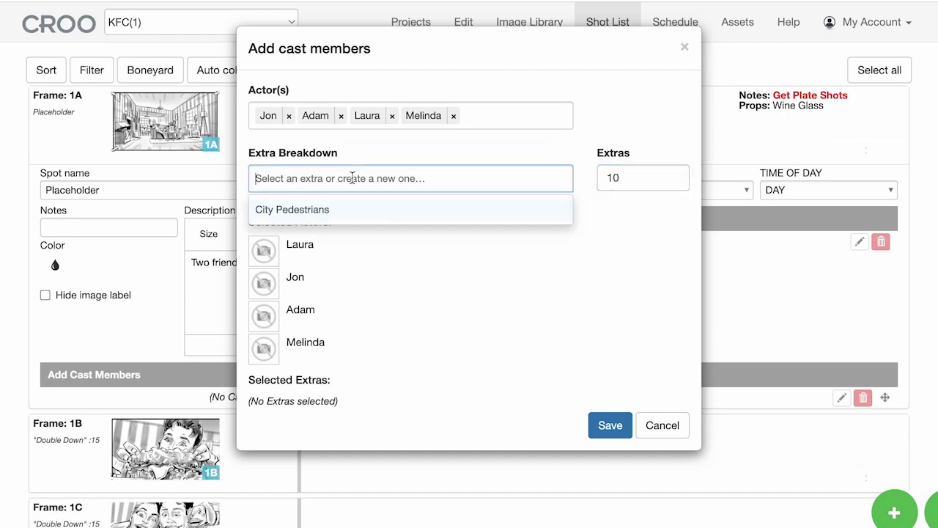
{"action": "type", "text": "Stre"}
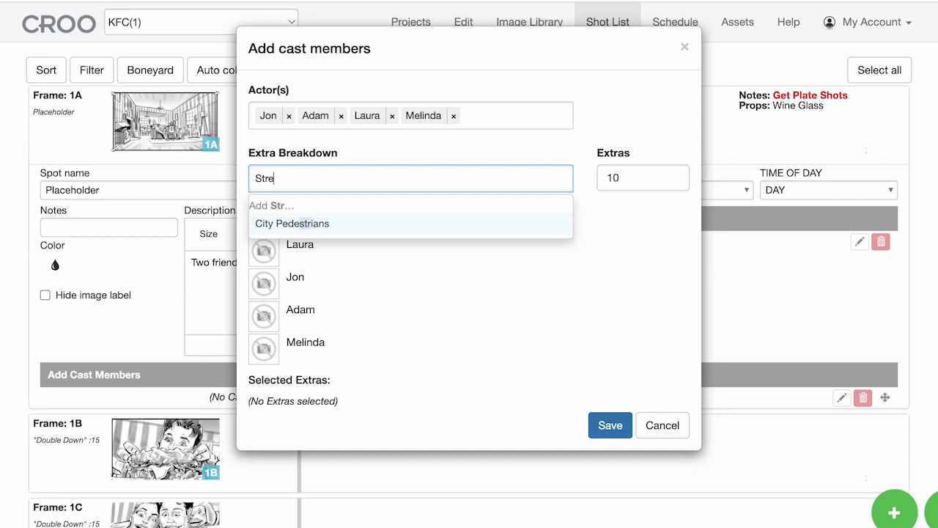
{"action": "type", "text": "et Pedes"}
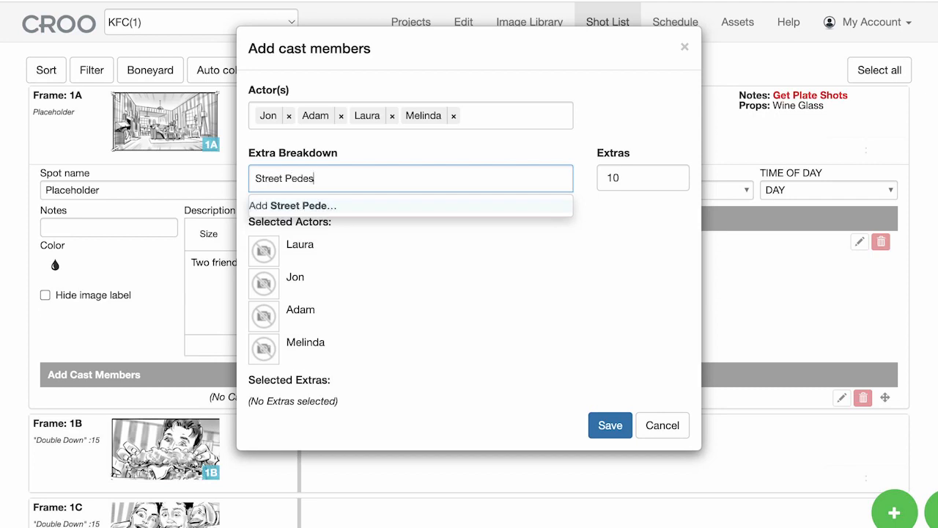
{"action": "type", "text": "trians"}
{"action": "key", "text": "Return"}
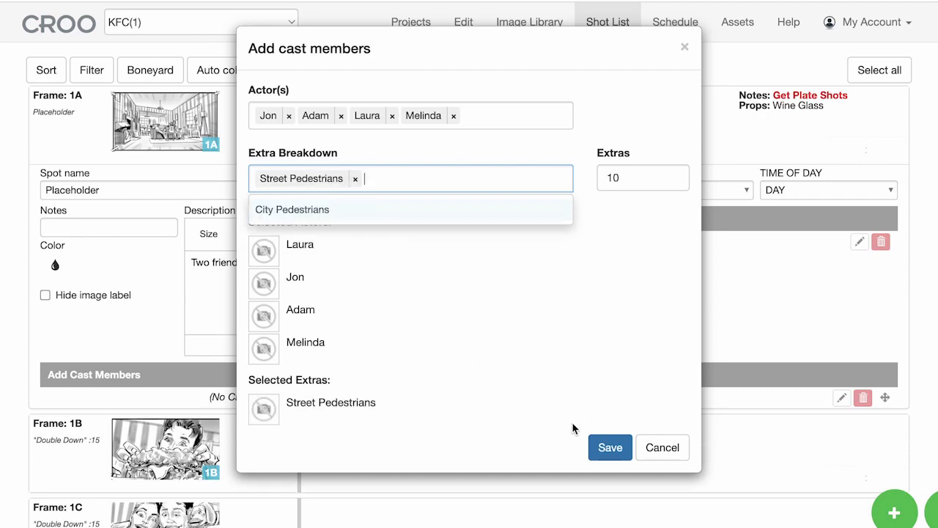
{"action": "left_click", "coordinate": [608, 449]}
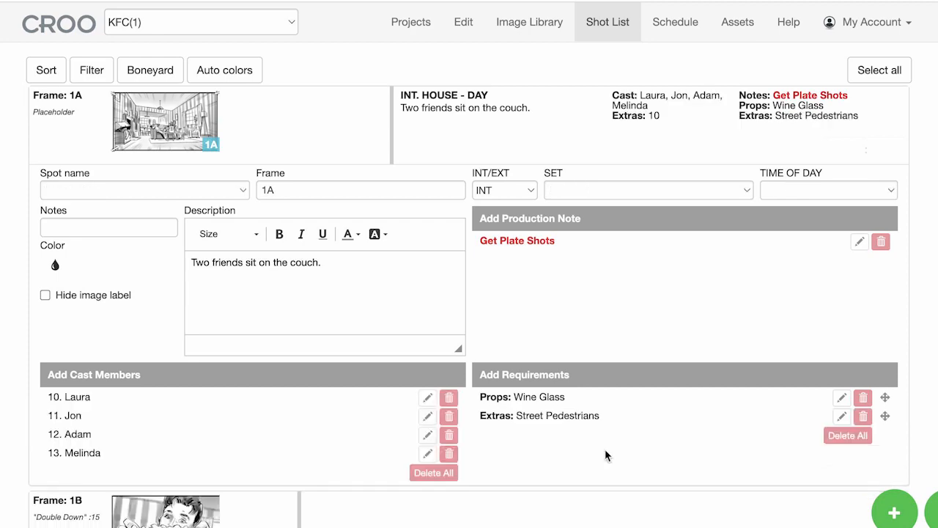
- Enter "B Camera" in the notes of Frame 1A in the KFC project
{"action": "left_click", "coordinate": [537, 149]}
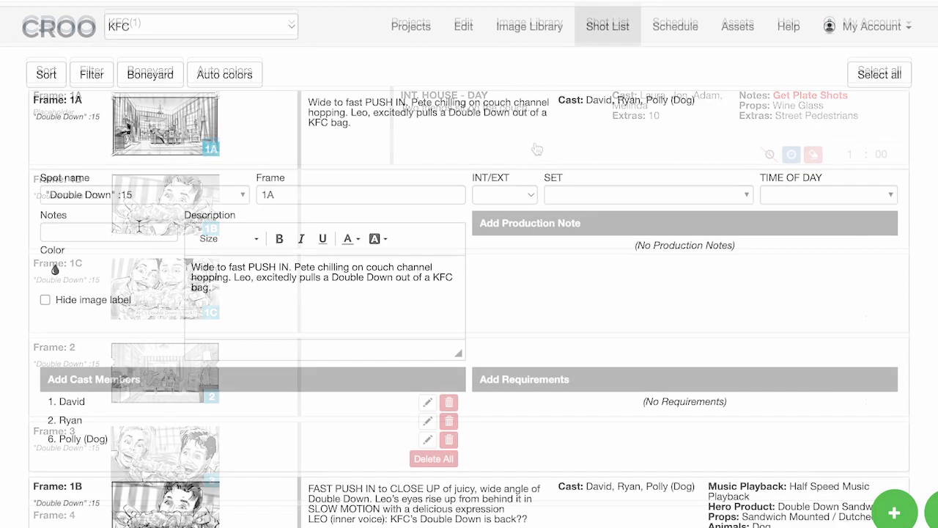
{"action": "left_click", "coordinate": [130, 231]}
{"action": "type", "text": "B "}
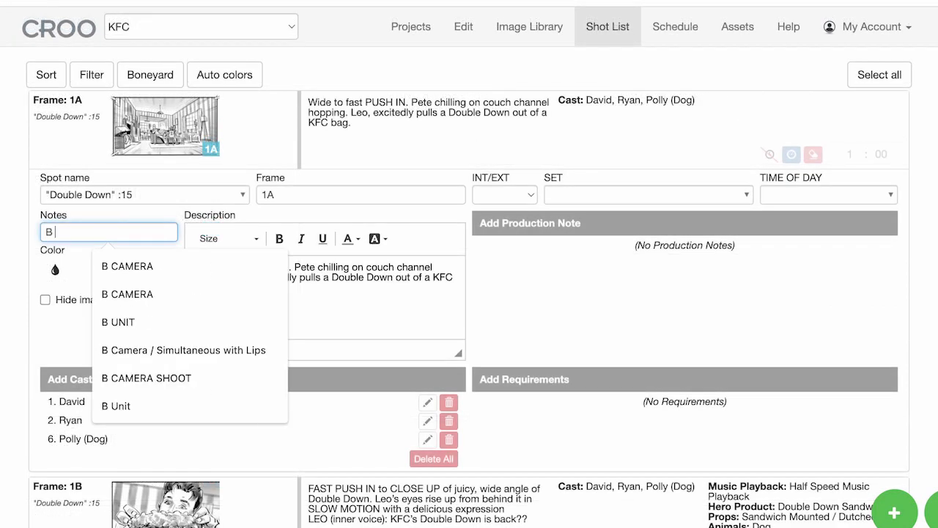
{"action": "type", "text": "Camera"}
{"action": "key", "text": "Tab"}
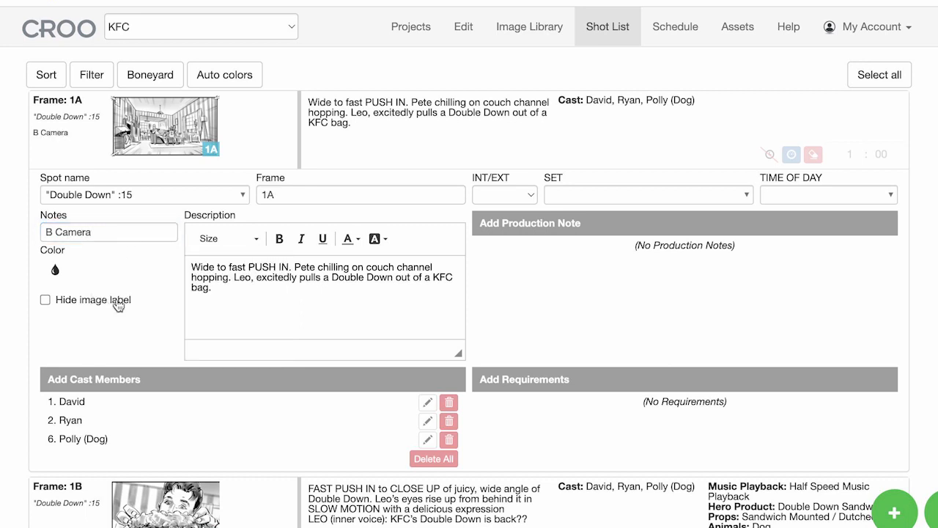
- Color Frame 1A's strip light pink (#f2dcdb) and hide its image label
{"action": "left_click", "coordinate": [55, 270]}
{"action": "left_click", "coordinate": [130, 341]}
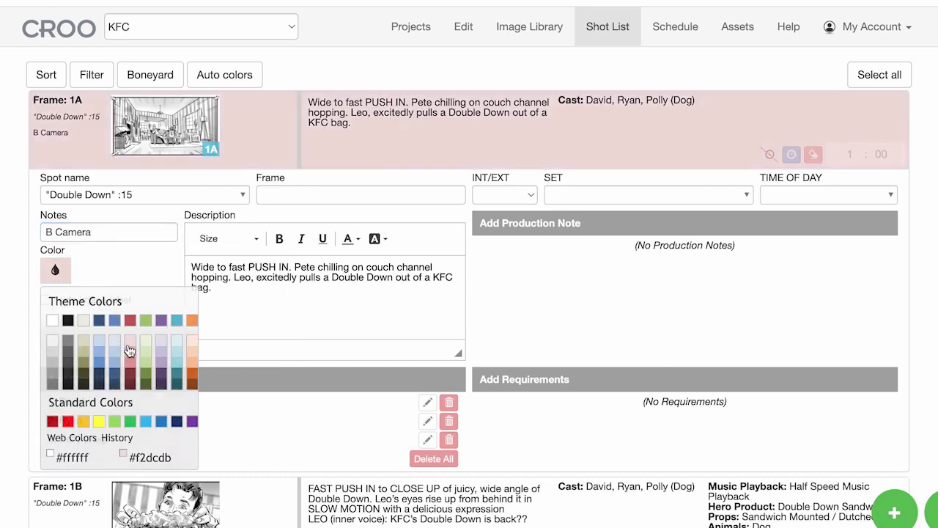
{"action": "left_click", "coordinate": [44, 299]}
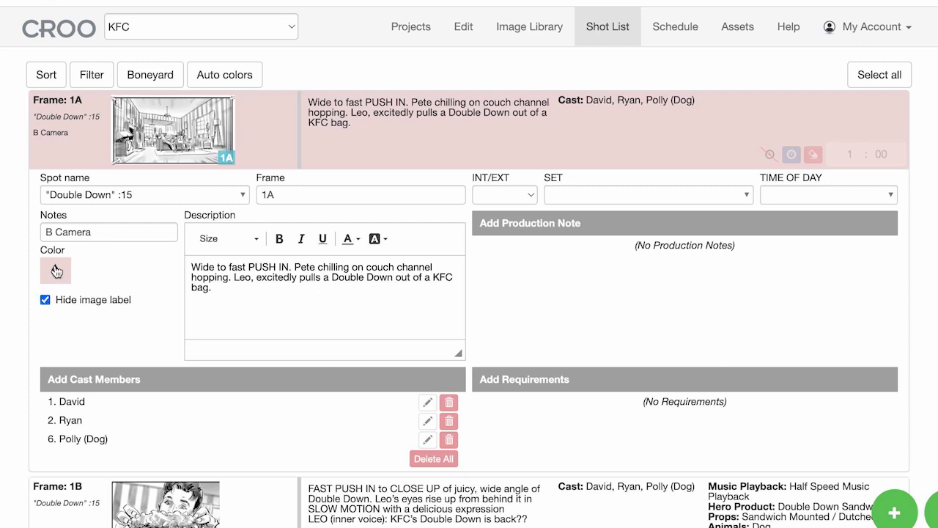
- Reset Frame 1A's strip color to white and open its time value for editing
{"action": "left_click", "coordinate": [55, 270]}
{"action": "left_click", "coordinate": [48, 320]}
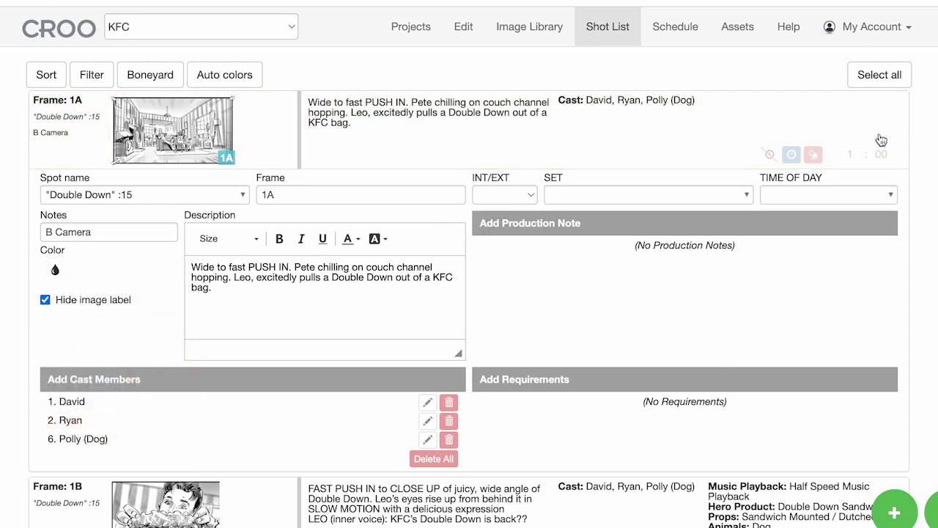
{"action": "left_click", "coordinate": [845, 156]}
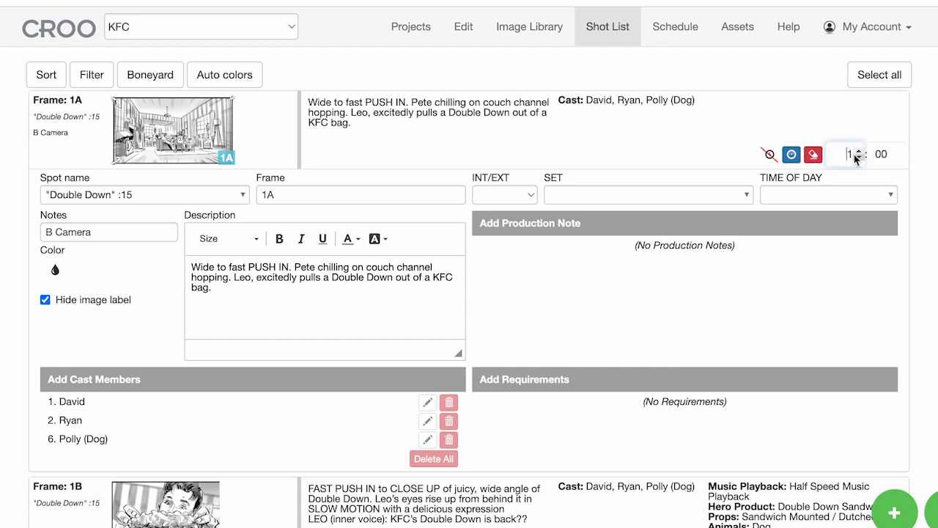
{"action": "left_click", "coordinate": [903, 150]}
{"action": "left_click", "coordinate": [903, 150]}
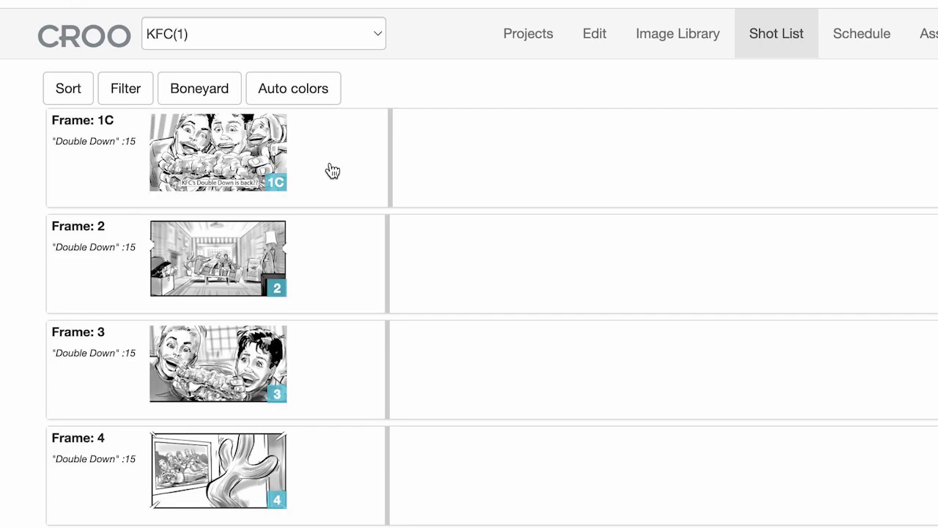
- Add "Double Down" 1A and 1C, "Savvy" 1A and zz1 5B to Frame 1C's strip, and widen its image area to fit all five images
{"action": "left_click", "coordinate": [333, 171]}
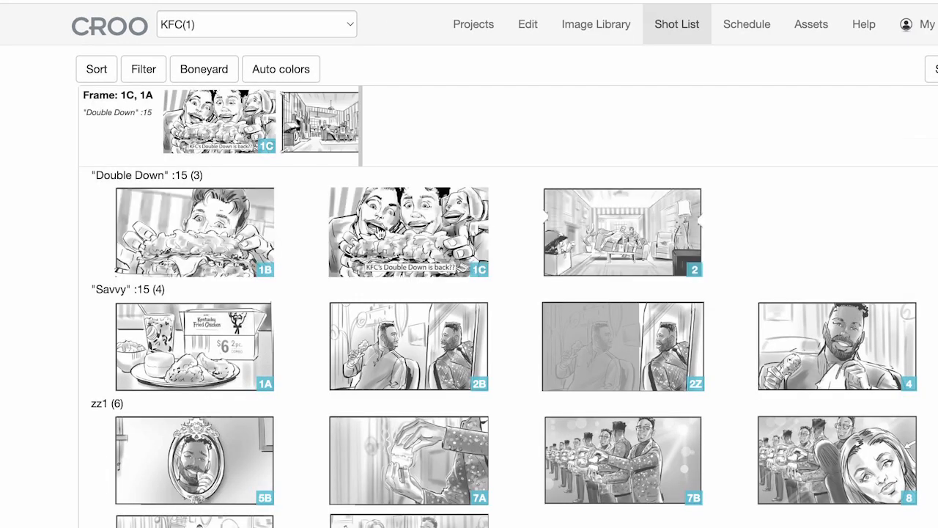
{"action": "left_click", "coordinate": [381, 233]}
{"action": "left_click", "coordinate": [212, 353]}
{"action": "left_click", "coordinate": [189, 453]}
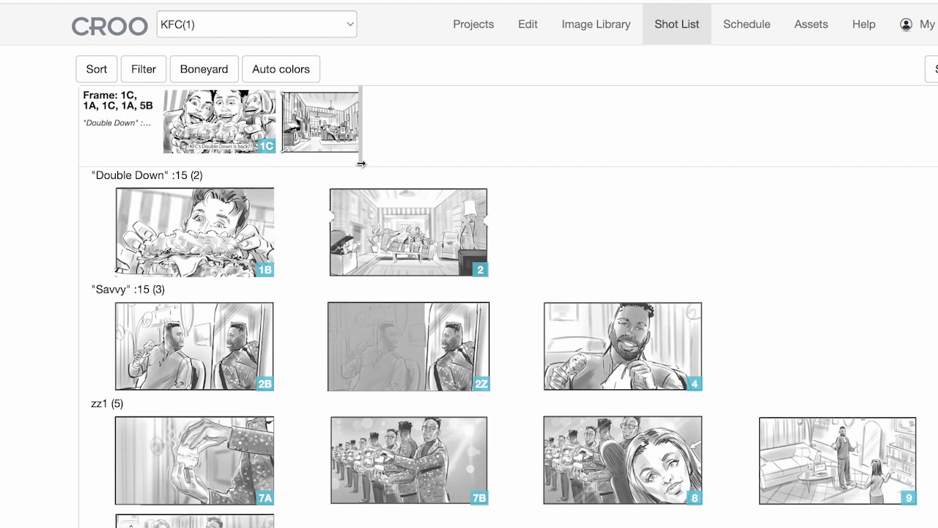
{"action": "left_click_drag", "start_coordinate": [361, 163], "coordinate": [457, 152]}
{"action": "left_click_drag", "start_coordinate": [572, 147], "coordinate": [748, 161]}
- Reorder the strip's images by placing 5B before the "Savvy" 1A image, and move that 1A image to second place
{"action": "mouse_move", "coordinate": [702, 116]}
{"action": "left_click_drag", "start_coordinate": [642, 101], "coordinate": [514, 96]}
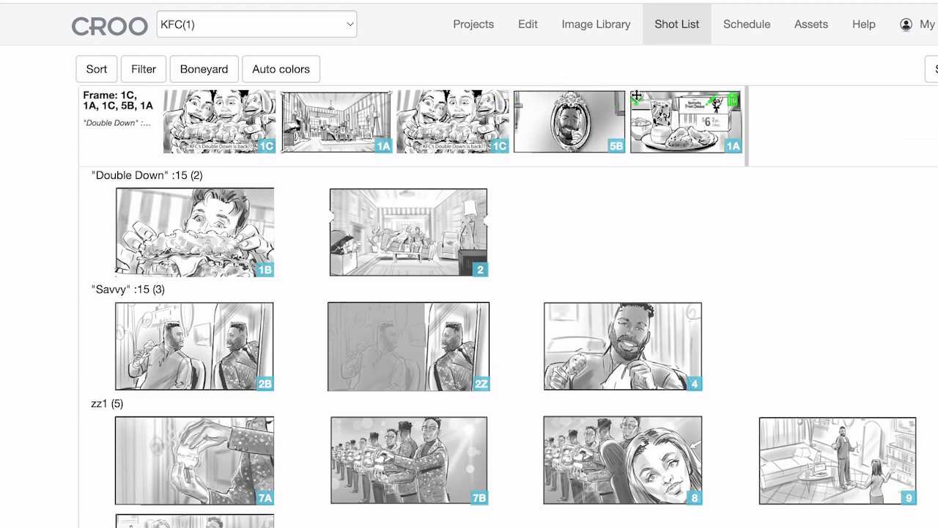
{"action": "left_click_drag", "start_coordinate": [636, 101], "coordinate": [291, 100]}
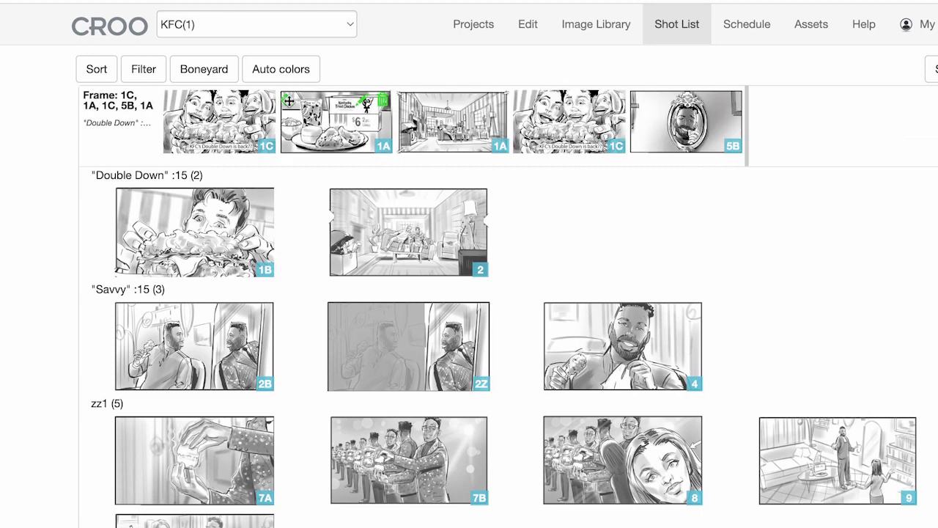
- Remove the second 1C image from the strip and narrow the image area to fit the remaining four images
{"action": "mouse_move", "coordinate": [603, 105]}
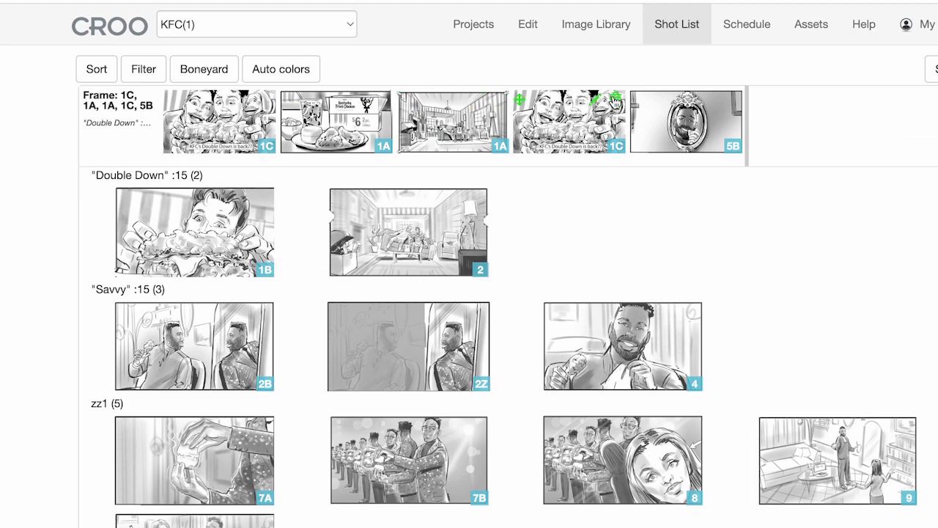
{"action": "left_click", "coordinate": [616, 101]}
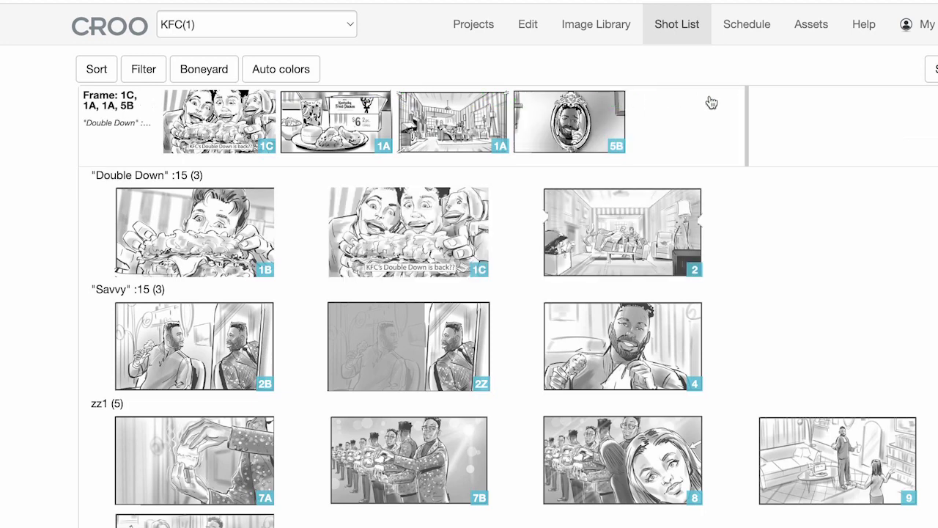
{"action": "left_click_drag", "start_coordinate": [747, 114], "coordinate": [641, 116]}
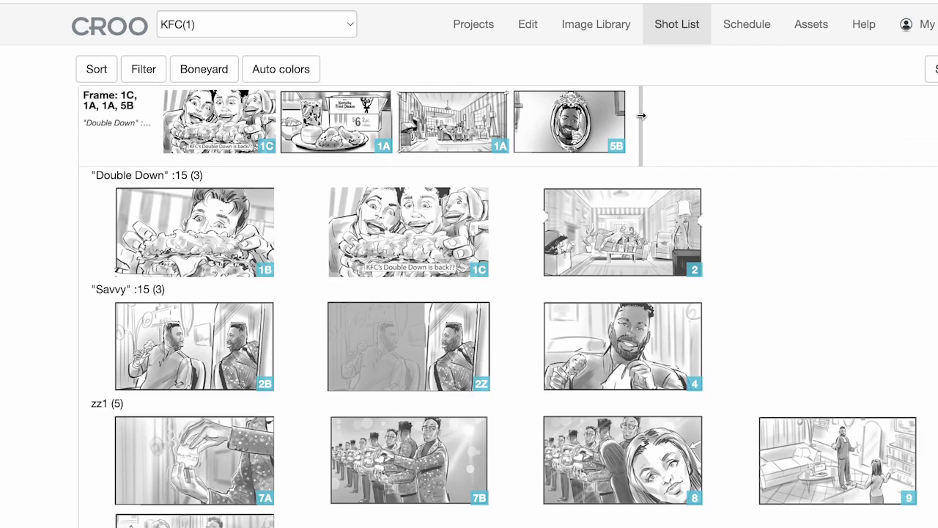
{"action": "left_click", "coordinate": [636, 162]}
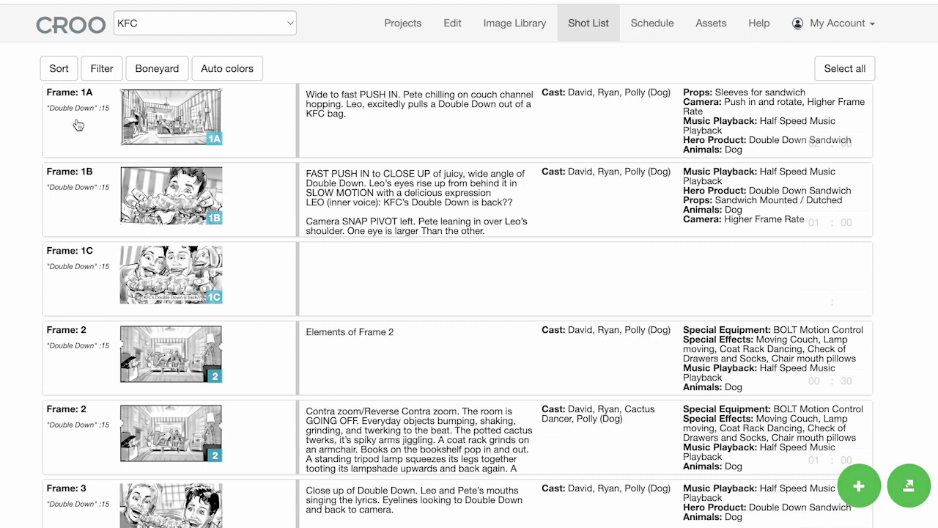
- Duplicate the Frame 1A strip in the KFC project
{"action": "left_click", "coordinate": [77, 124]}
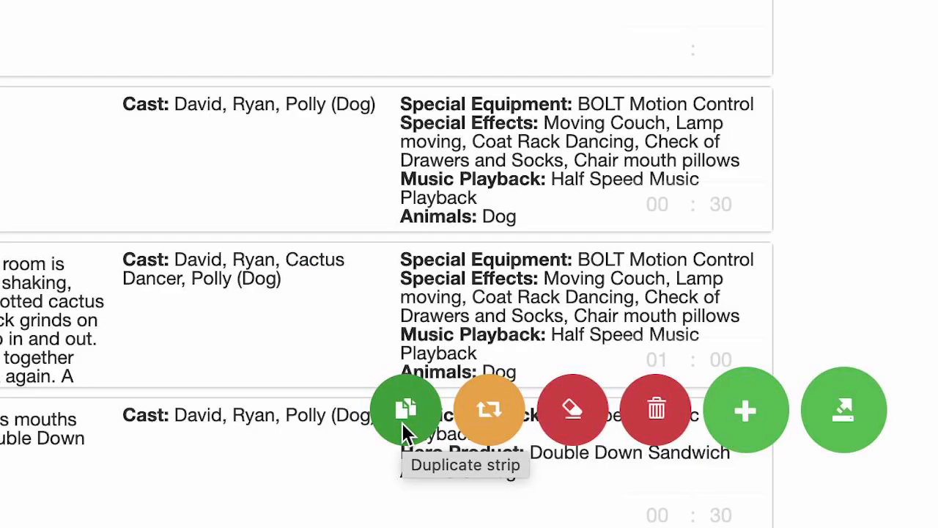
{"action": "left_click", "coordinate": [685, 494]}
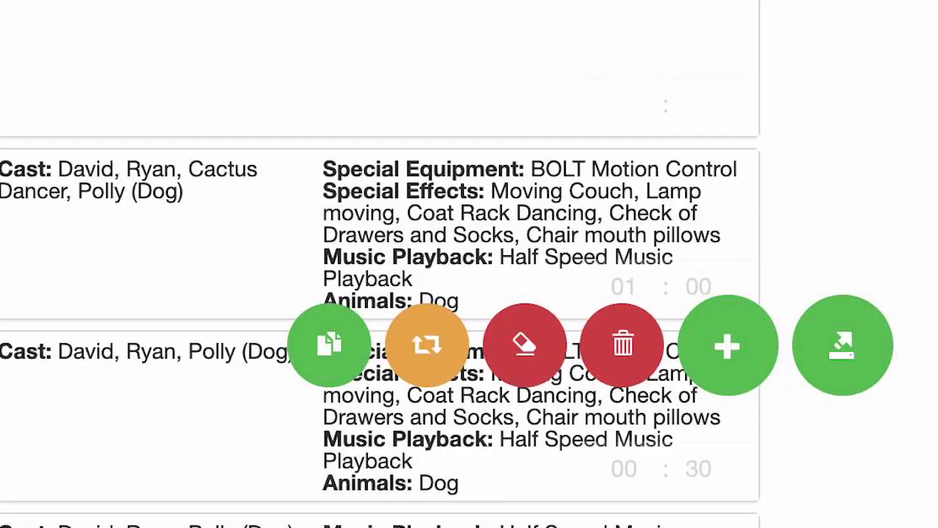
- Replace the Polly (Dog) asset in the selected Frame 1A strip with another cast asset
{"action": "left_click", "coordinate": [428, 351]}
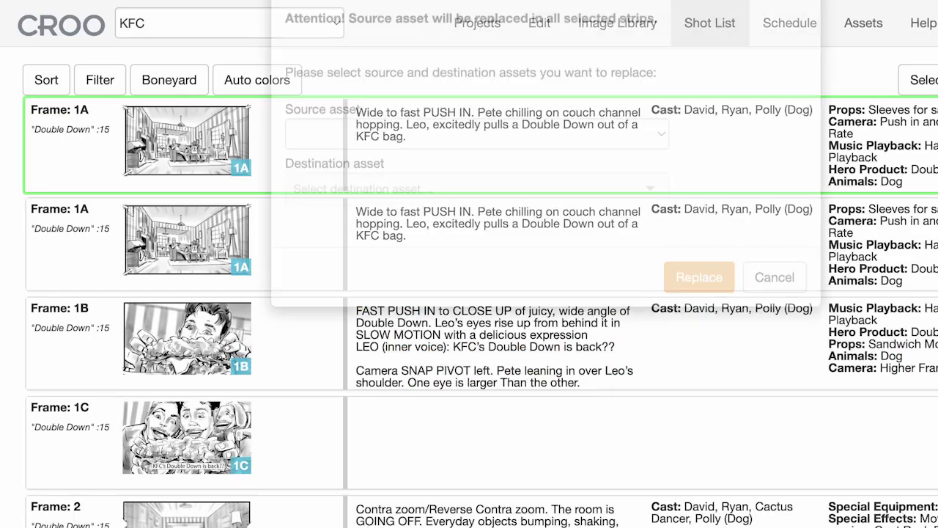
{"action": "left_click", "coordinate": [436, 189]}
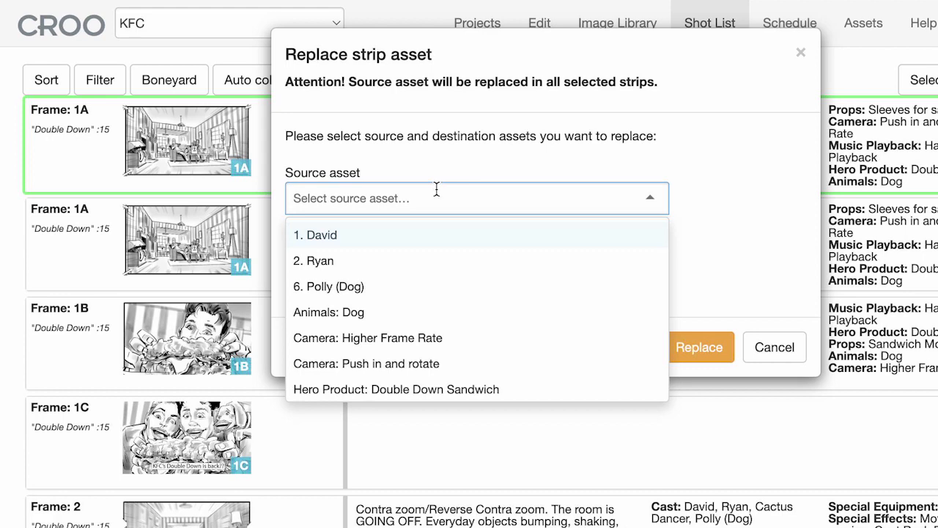
{"action": "left_click", "coordinate": [383, 230]}
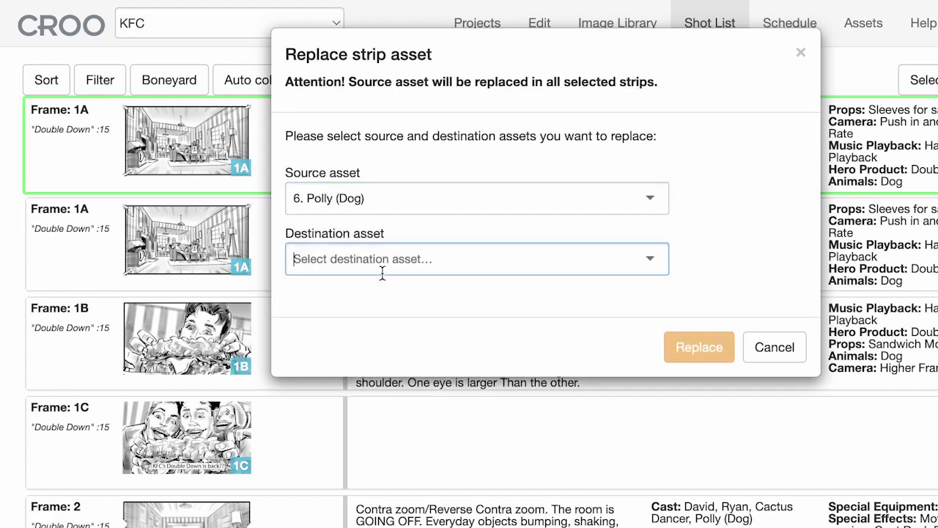
{"action": "left_click", "coordinate": [382, 259]}
{"action": "left_click", "coordinate": [364, 402]}
{"action": "left_click", "coordinate": [684, 350]}
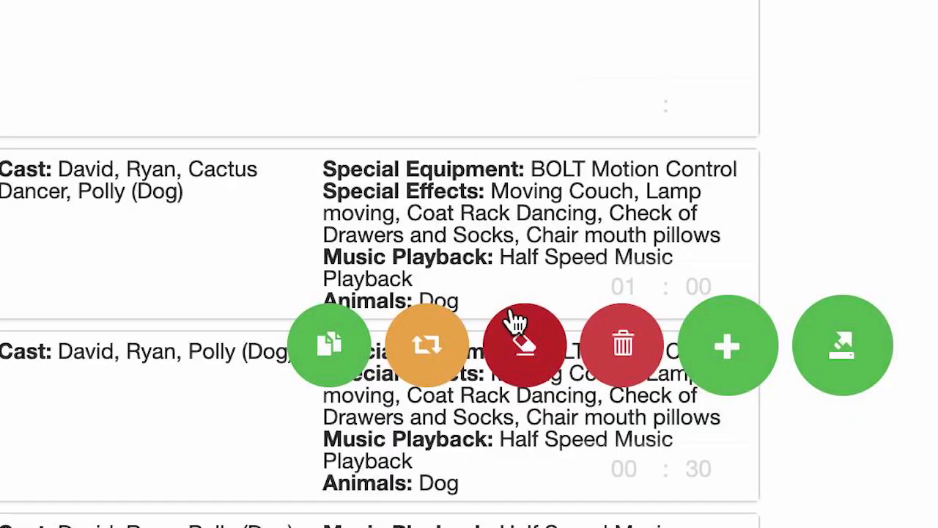
- Delete only the first listed cast member from the selected Frame 1B, Frame 1C and Frame 2 strips
{"action": "left_click", "coordinate": [513, 314]}
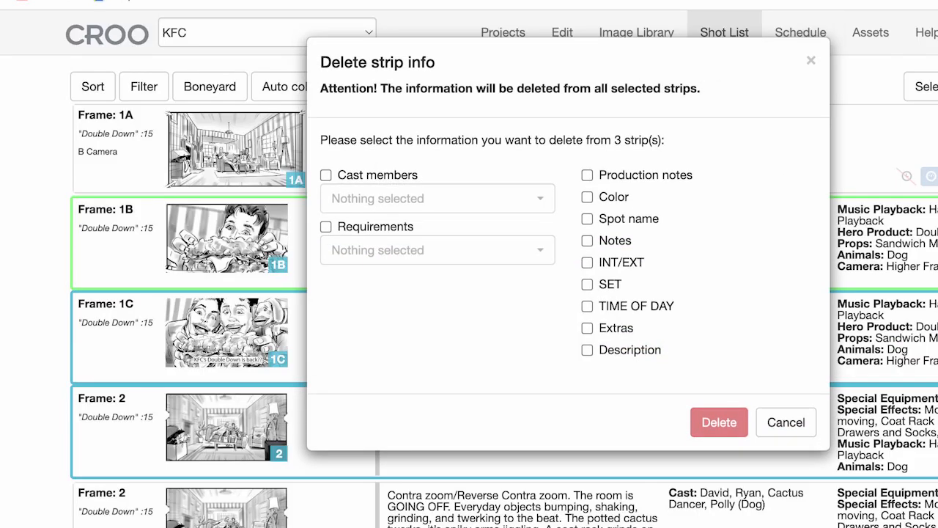
{"action": "left_click", "coordinate": [331, 171]}
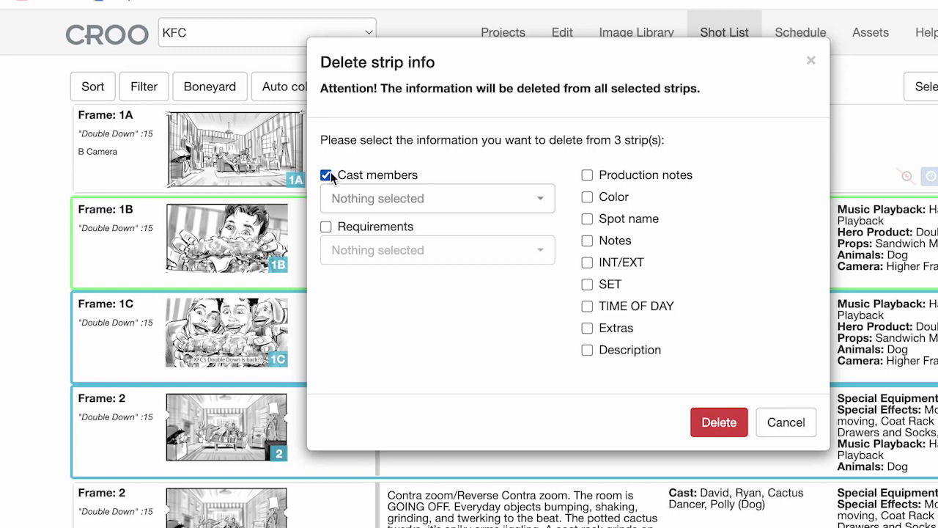
{"action": "left_click", "coordinate": [343, 198]}
{"action": "left_click", "coordinate": [363, 266]}
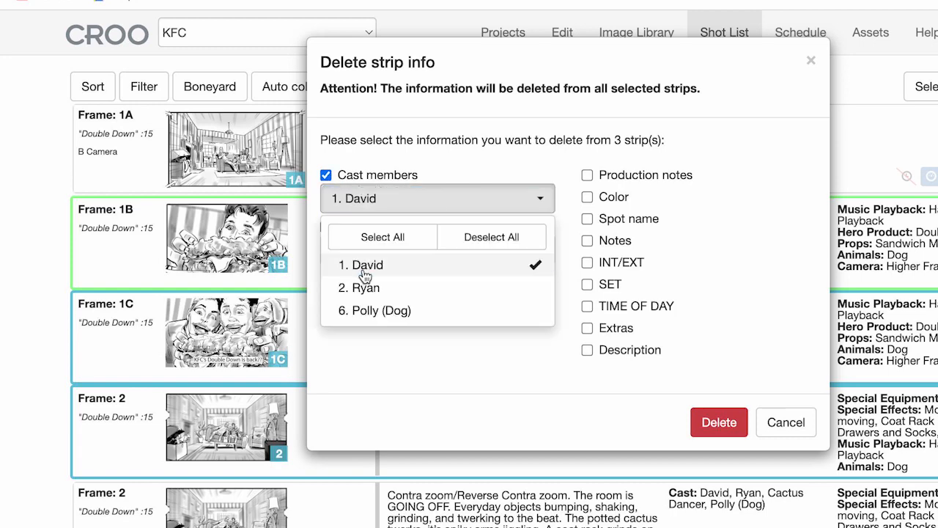
{"action": "left_click", "coordinate": [719, 422]}
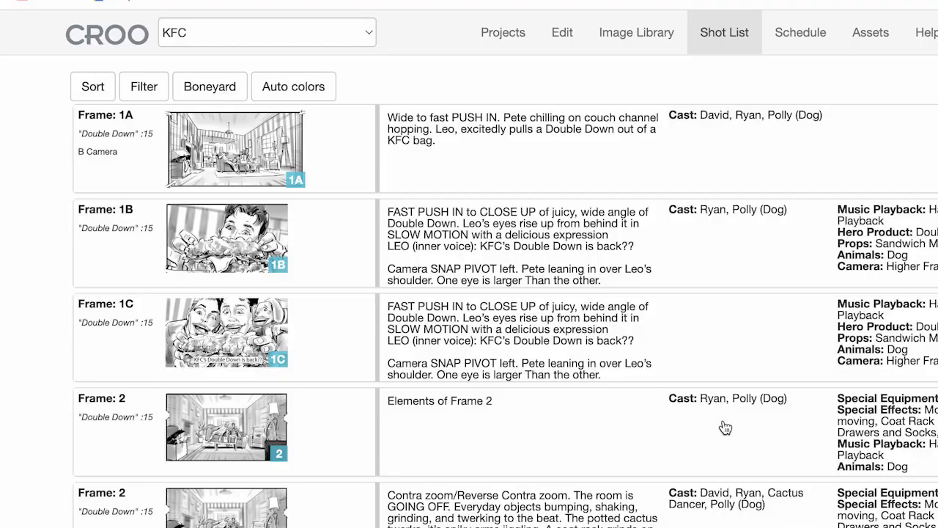
- Delete the selected duplicate Frame 1A strip from the KFC shot list
{"action": "left_click", "coordinate": [621, 376]}
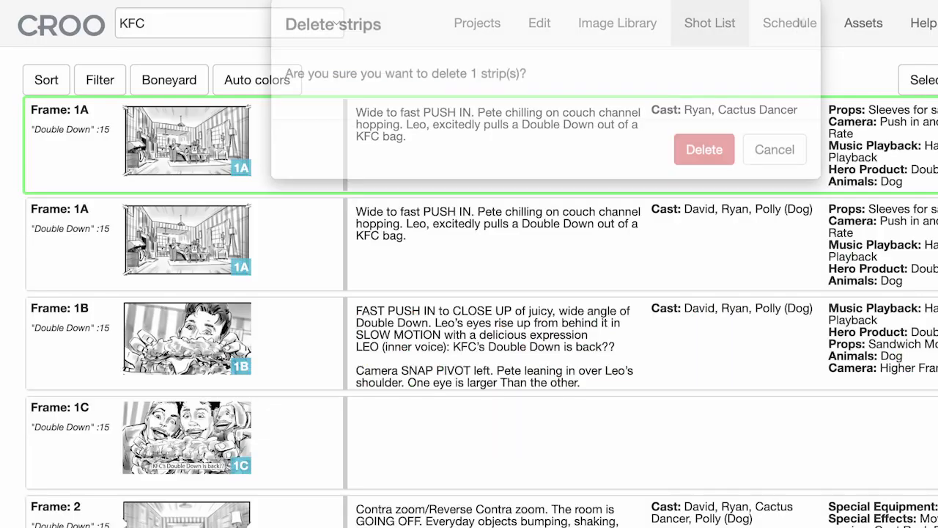
{"action": "left_click", "coordinate": [698, 185]}
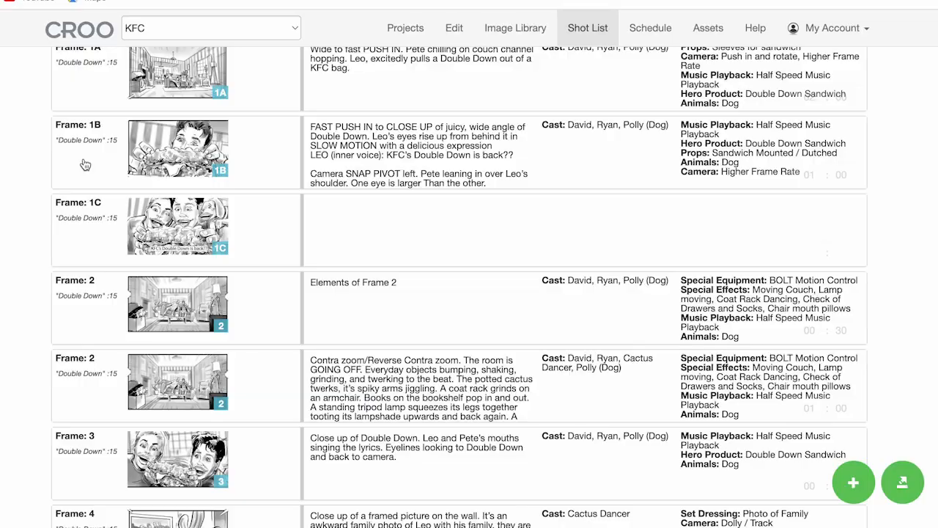
- Set up a fill from the Frame 1B strip into Frame 1C with only the first listed cast member chosen
{"action": "left_click", "coordinate": [85, 165]}
{"action": "left_click", "coordinate": [98, 219]}
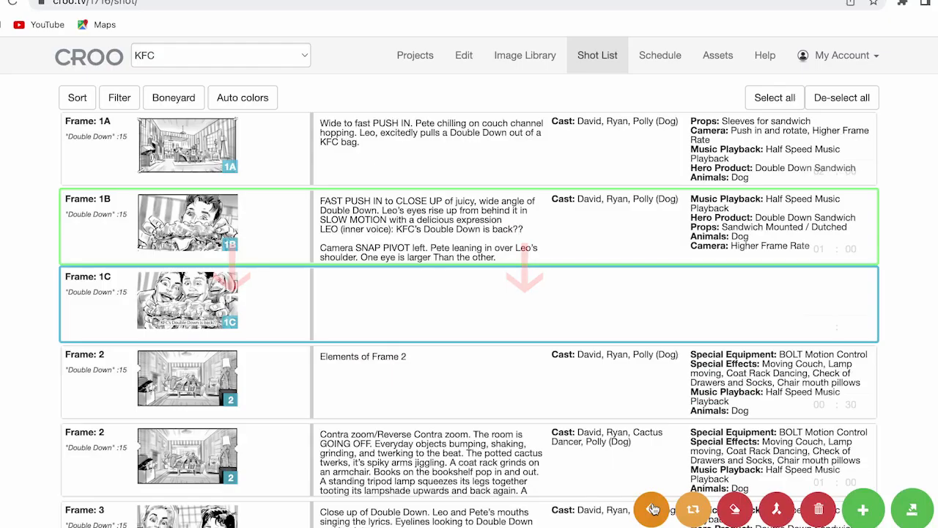
{"action": "left_click", "coordinate": [222, 367]}
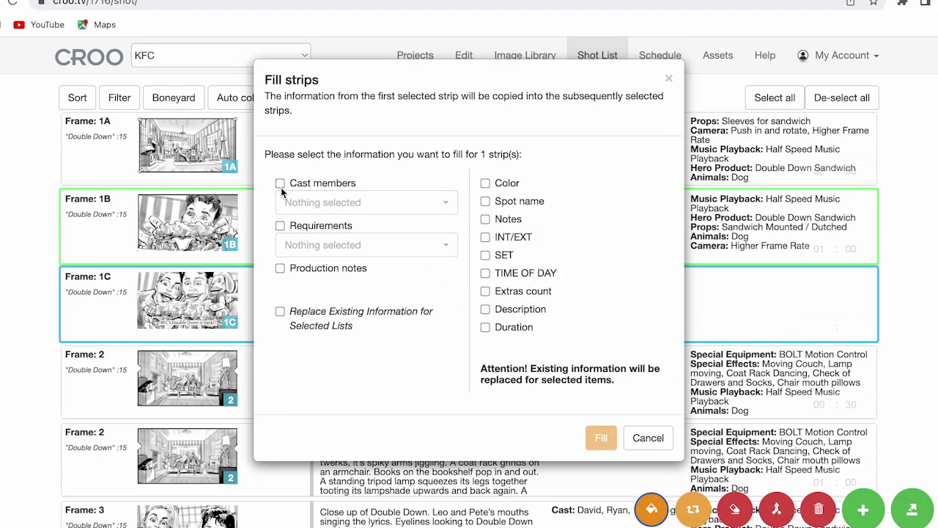
{"action": "left_click", "coordinate": [280, 184]}
{"action": "left_click", "coordinate": [304, 202]}
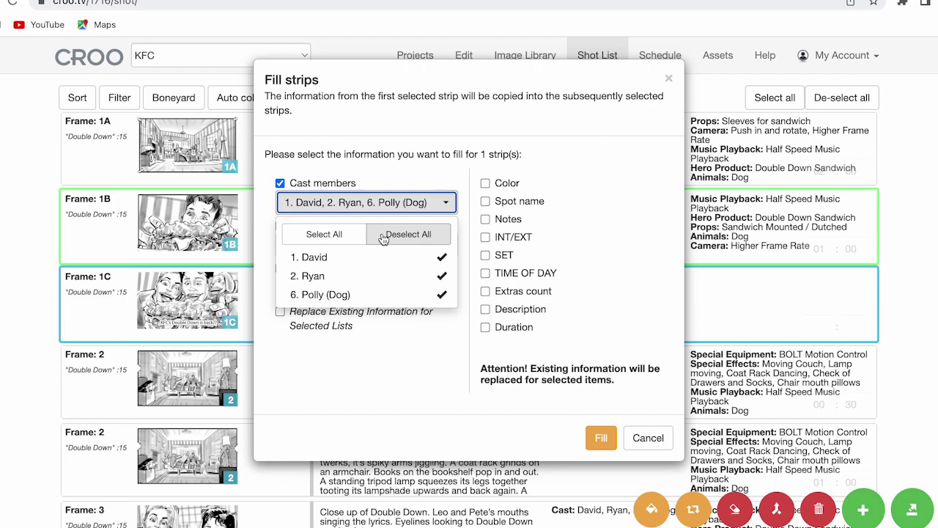
{"action": "left_click", "coordinate": [384, 236]}
{"action": "left_click", "coordinate": [326, 264]}
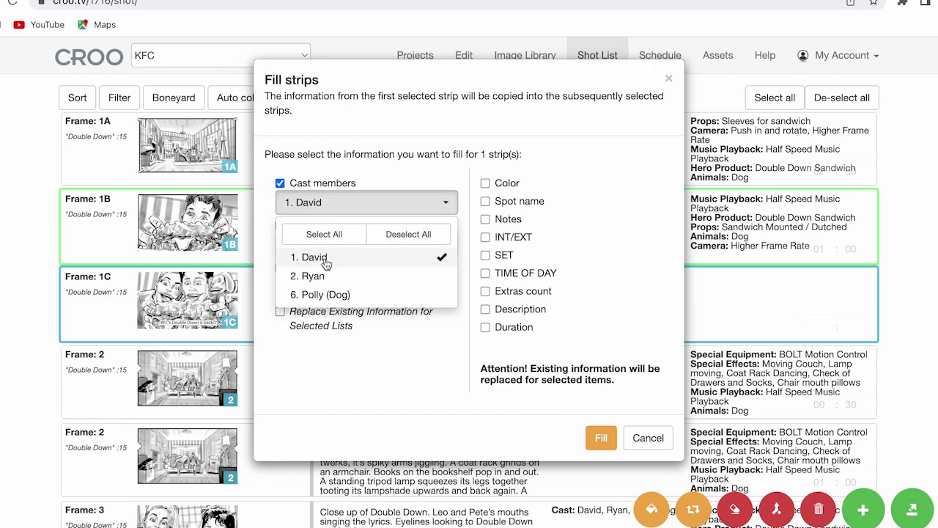
{"action": "left_click", "coordinate": [373, 346]}
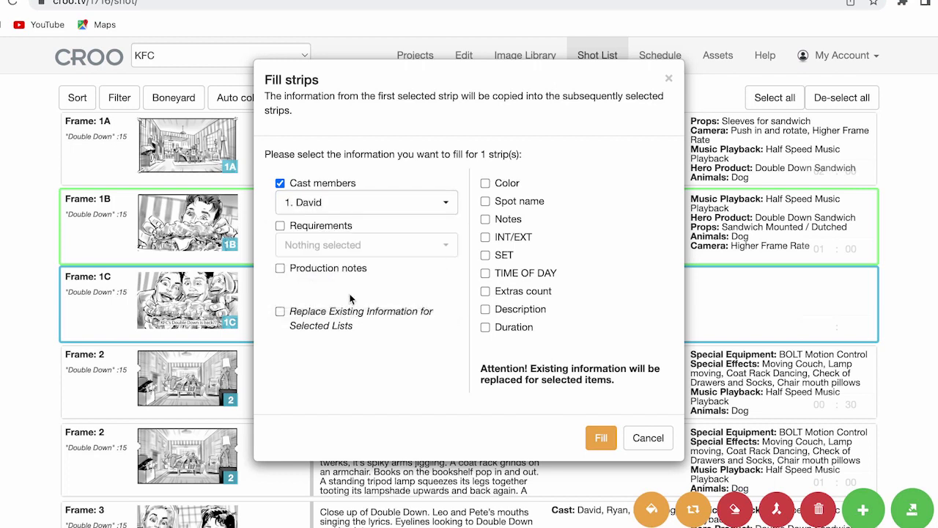
- Add requirements, INT/EXT, SET, TIME OF DAY and Description to the fill, enable replacing existing information for selected lists, and apply it
{"action": "left_click", "coordinate": [280, 226]}
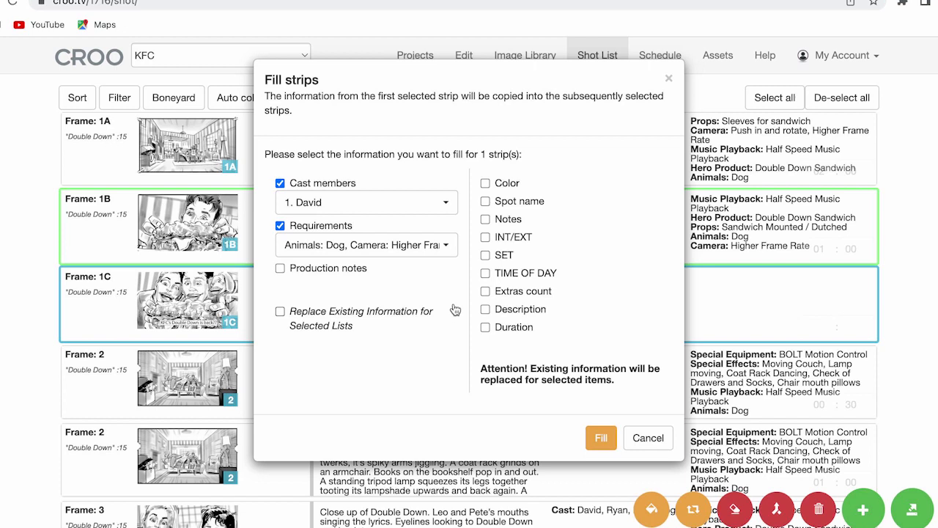
{"action": "left_click", "coordinate": [485, 238]}
{"action": "left_click", "coordinate": [485, 256]}
{"action": "left_click", "coordinate": [485, 272]}
{"action": "left_click", "coordinate": [485, 309]}
{"action": "left_click", "coordinate": [280, 313]}
{"action": "left_click", "coordinate": [600, 439]}
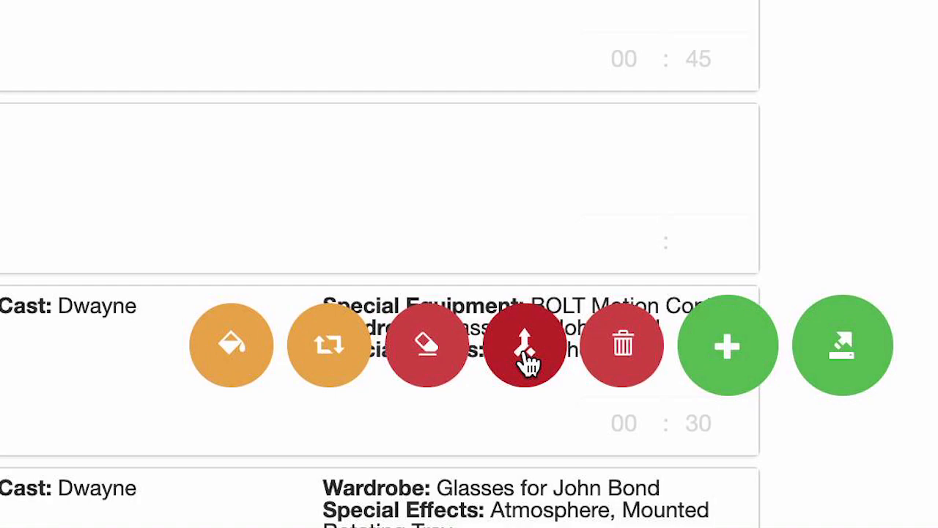
- Merge the selected "Savvy" Frame 1A and Frame 1B strips
{"action": "left_click", "coordinate": [528, 359]}
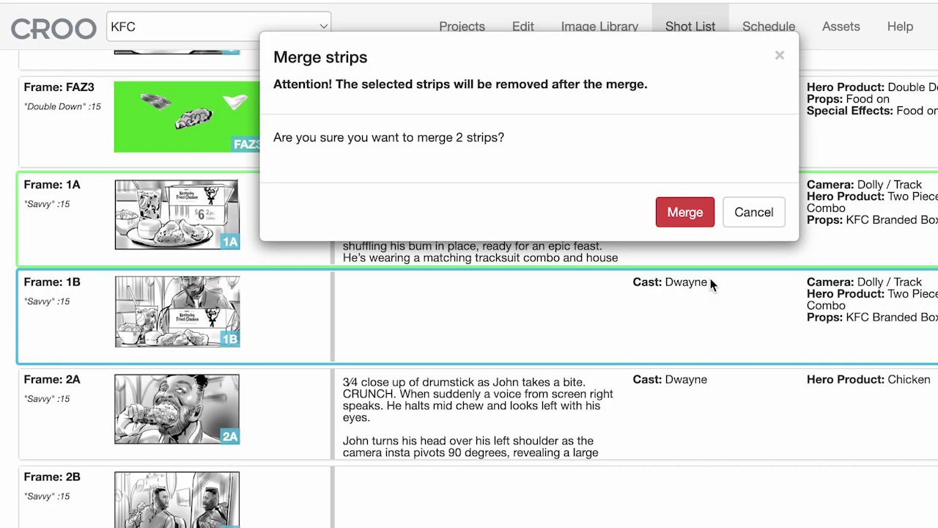
{"action": "left_click", "coordinate": [679, 222]}
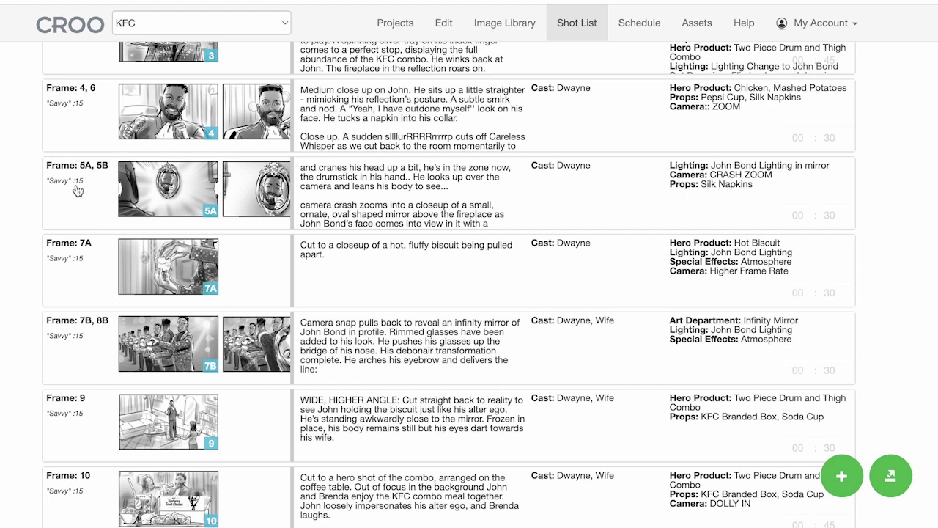
- Merge the "Savvy" Frame 5A, 5B strip with the Frame 7A strip
{"action": "left_click", "coordinate": [77, 193]}
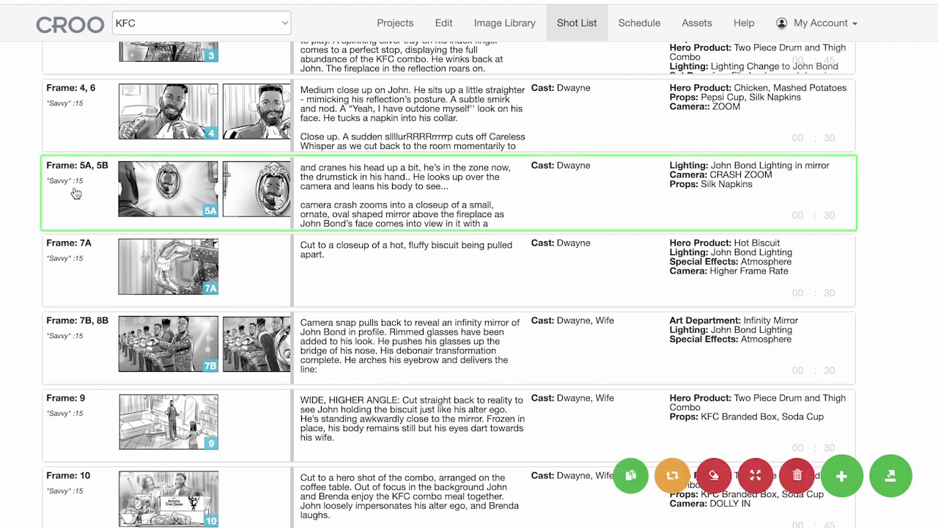
{"action": "left_click", "coordinate": [79, 278]}
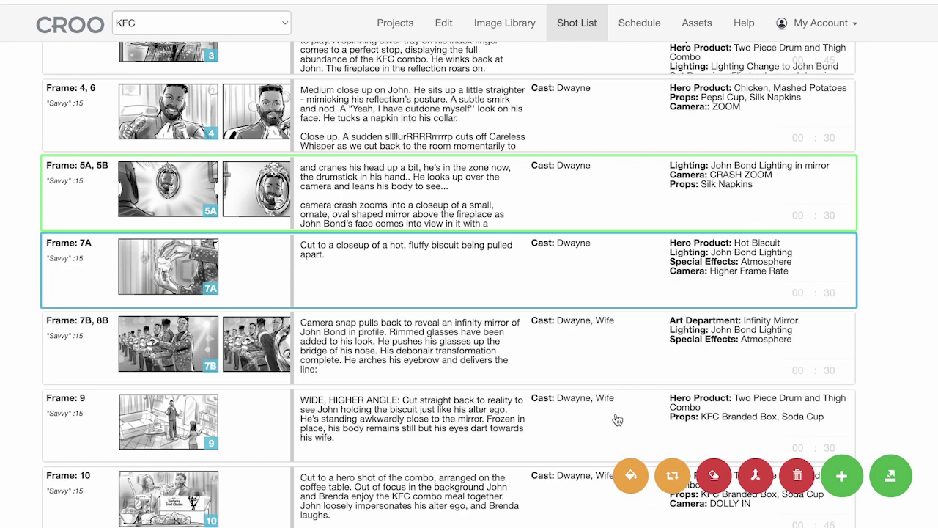
{"action": "left_click", "coordinate": [756, 475]}
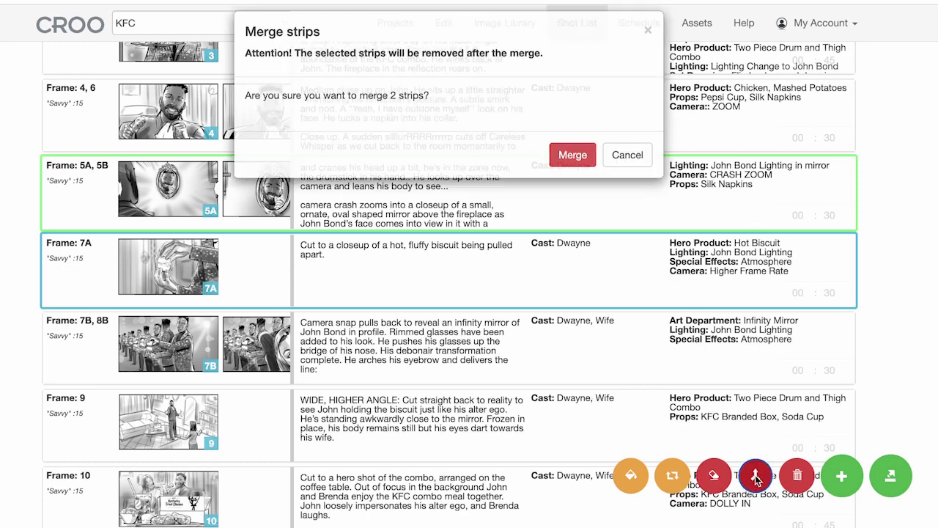
{"action": "left_click", "coordinate": [572, 176]}
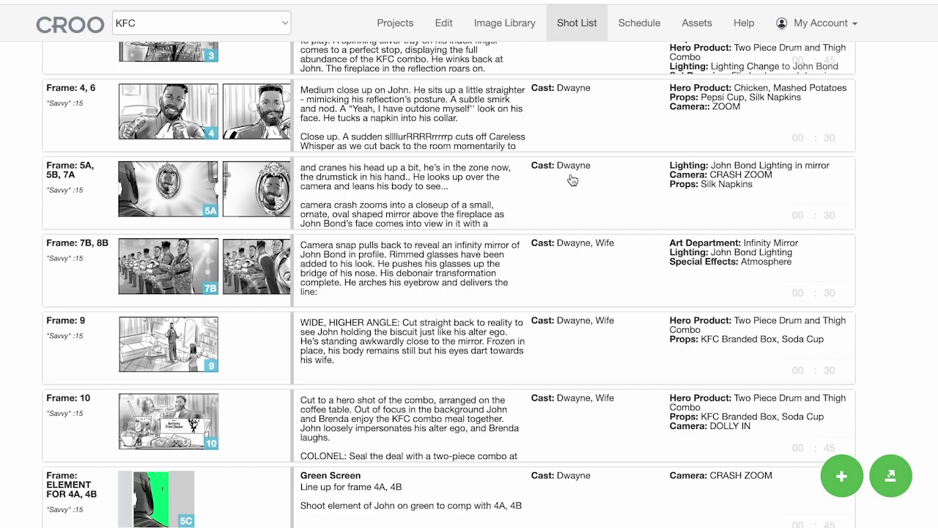
- Split the merged Frame 5A, 5B, 7A strip into separate strips for its images
{"action": "left_click", "coordinate": [67, 187]}
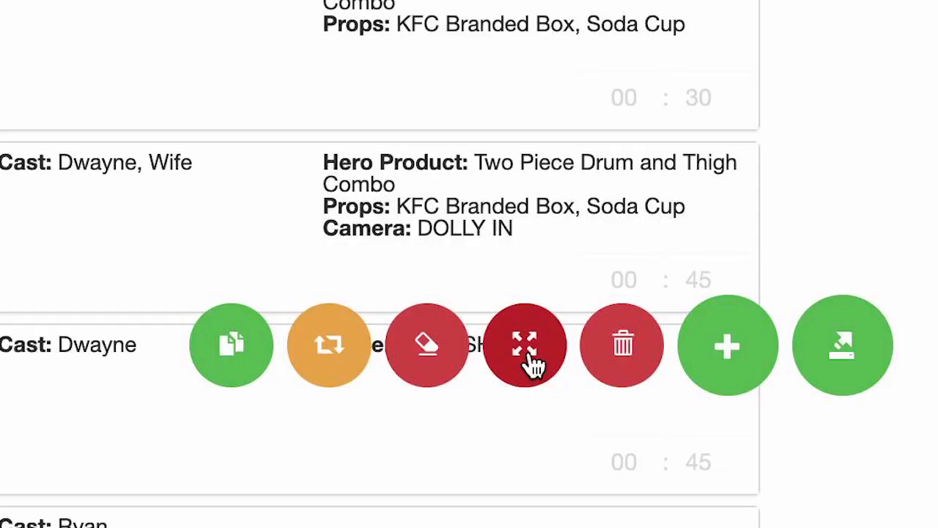
{"action": "left_click", "coordinate": [525, 344]}
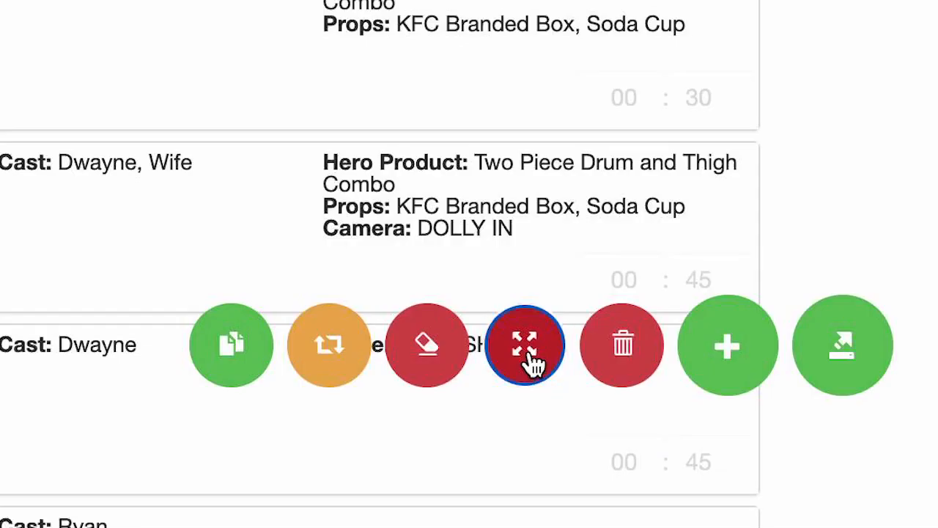
{"action": "left_click", "coordinate": [529, 349]}
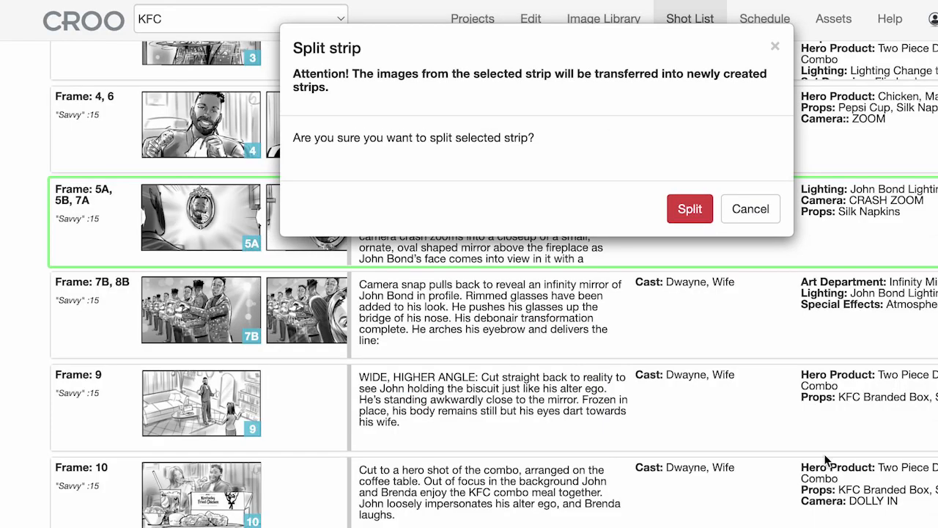
{"action": "left_click", "coordinate": [688, 211]}
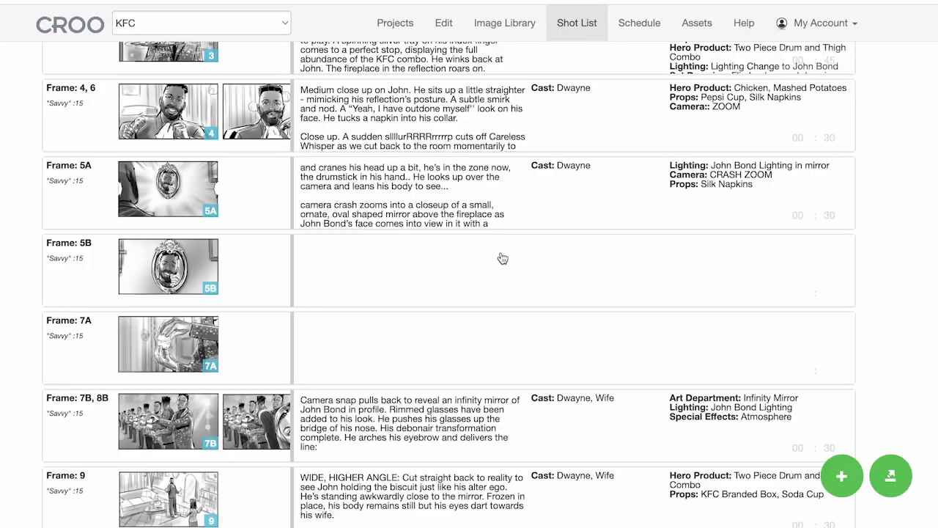
- Fill the Frame 5B strip with the Description from the Frame 5A strip
{"action": "left_click", "coordinate": [80, 216]}
{"action": "left_click", "coordinate": [87, 283]}
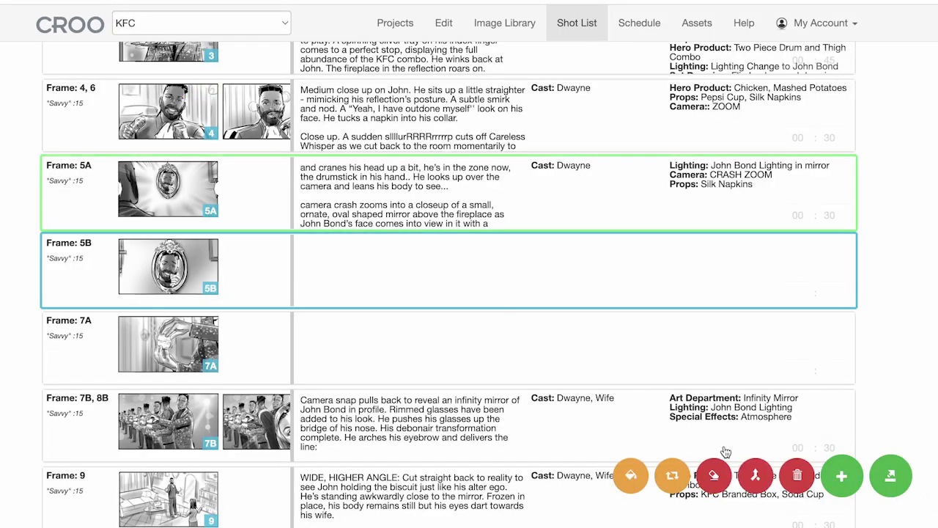
{"action": "left_click", "coordinate": [632, 475]}
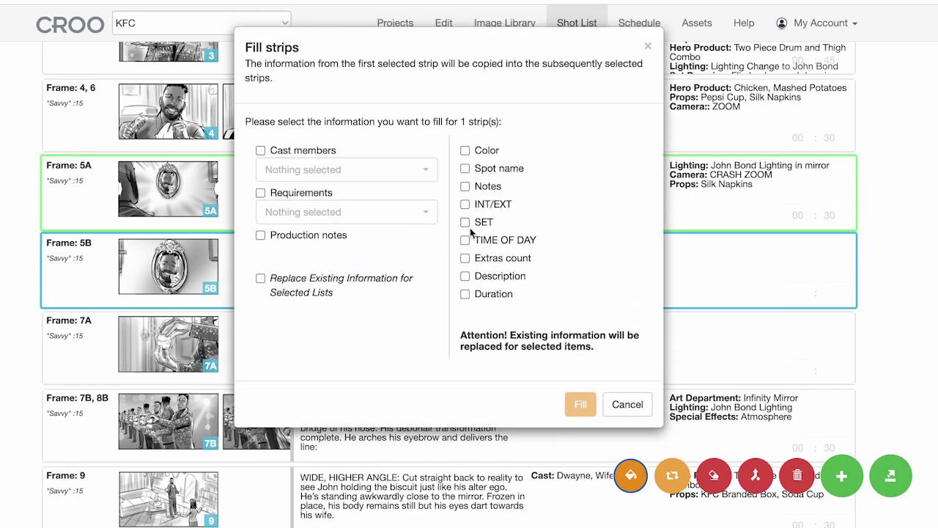
{"action": "left_click", "coordinate": [465, 275]}
{"action": "left_click", "coordinate": [580, 404]}
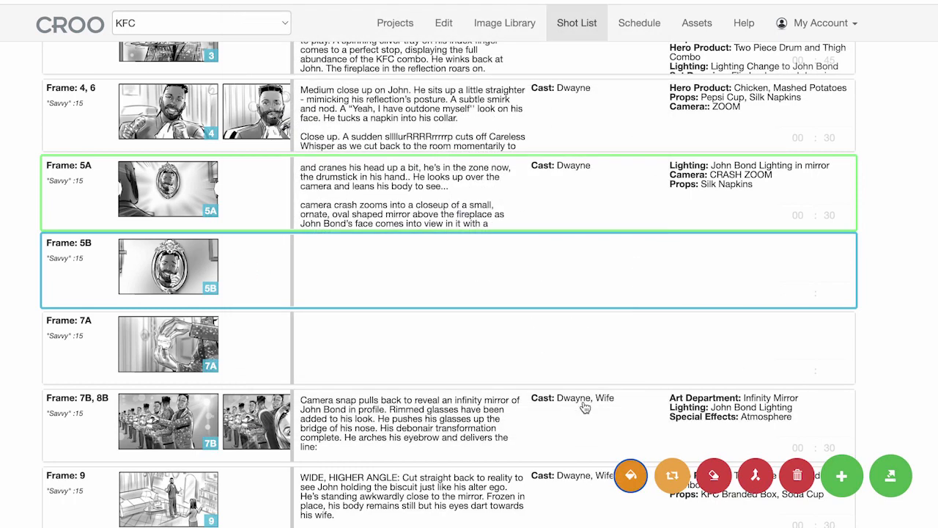
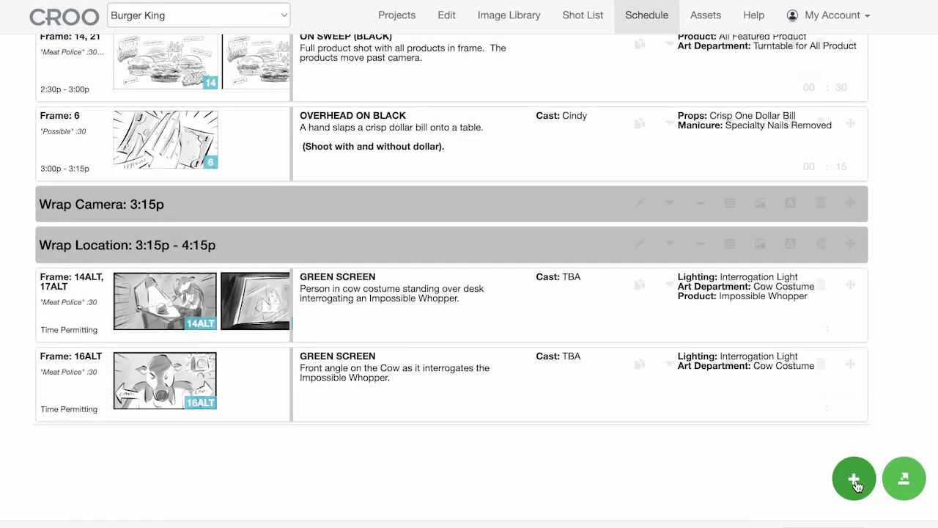
- Create a non-shoot day titled "Rehearsal Day" on July 18, 2023 in the Burger King schedule
{"action": "left_click", "coordinate": [854, 479]}
{"action": "left_click", "coordinate": [604, 353]}
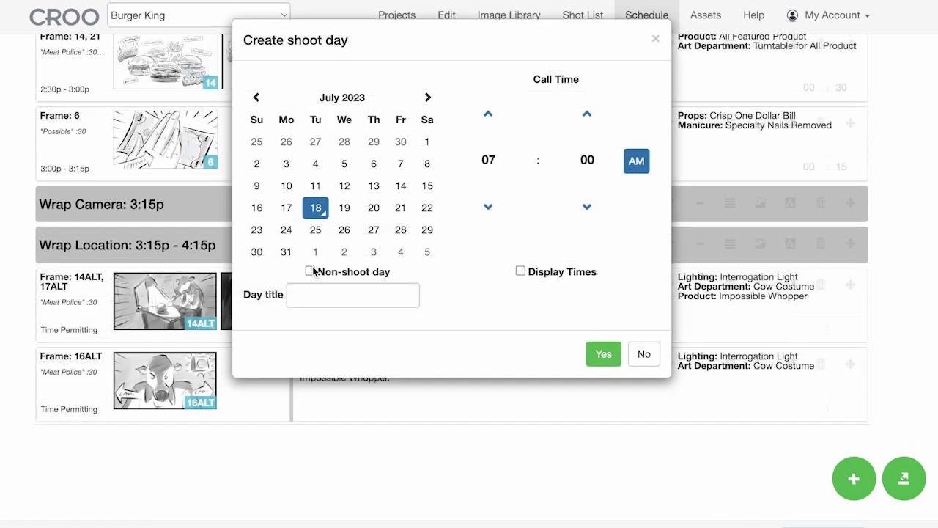
{"action": "left_click", "coordinate": [310, 272]}
{"action": "left_click", "coordinate": [323, 294]}
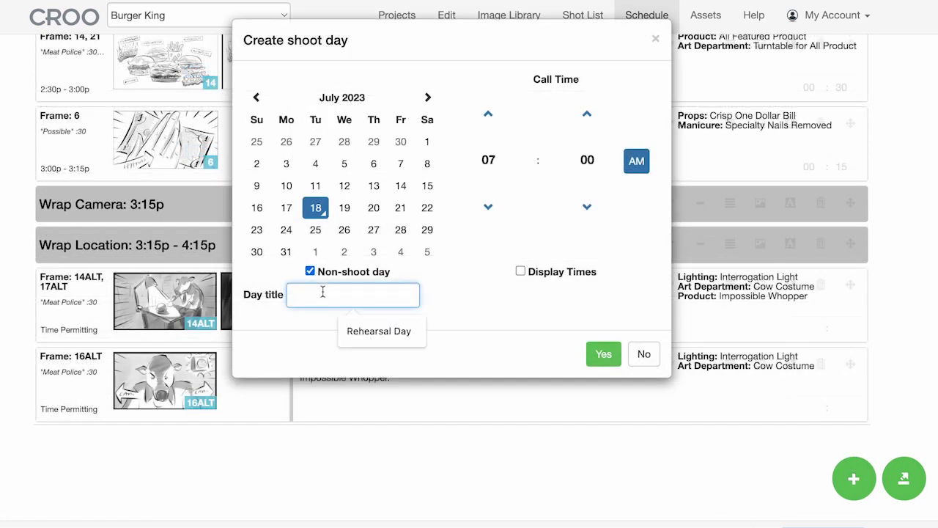
{"action": "type", "text": "Rehearsal Day"}
{"action": "key", "text": "Return"}
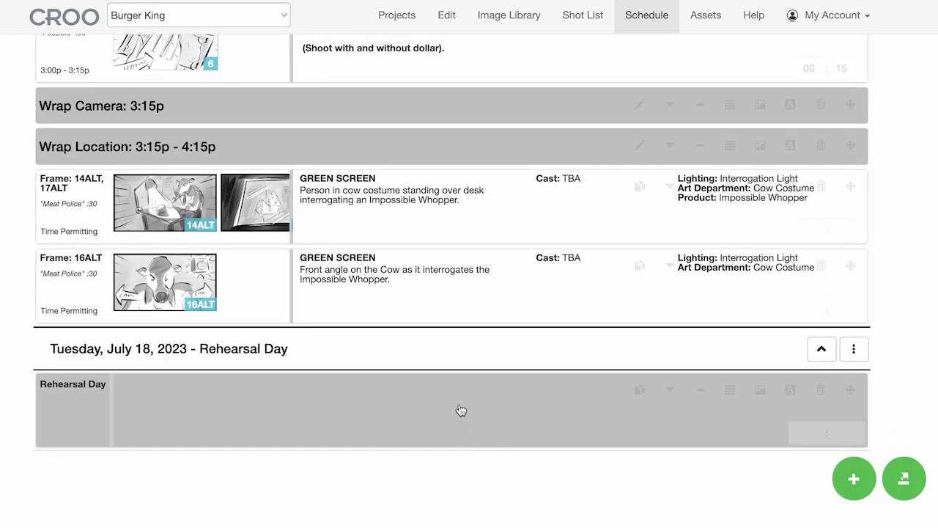
{"action": "left_click", "coordinate": [460, 410]}
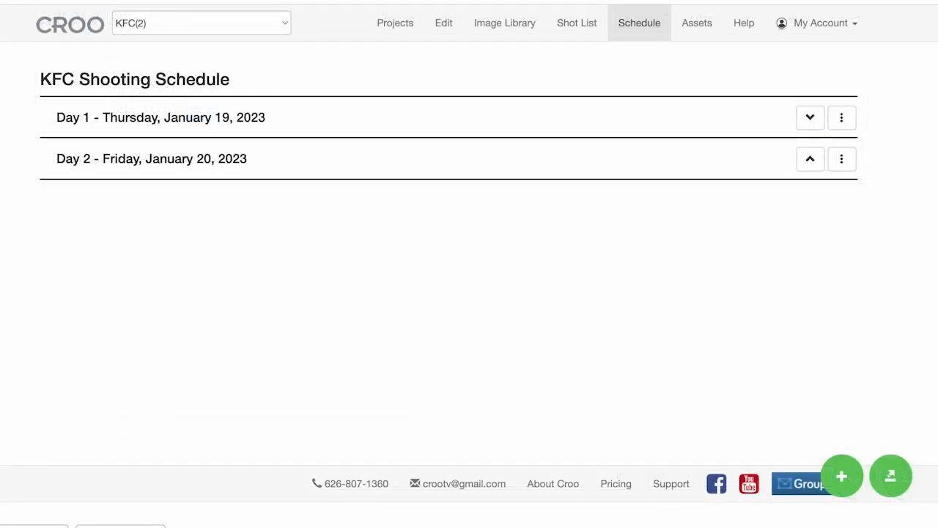
- Expand Day 1 in the KFC(2) shooting schedule
{"action": "left_click", "coordinate": [809, 120]}
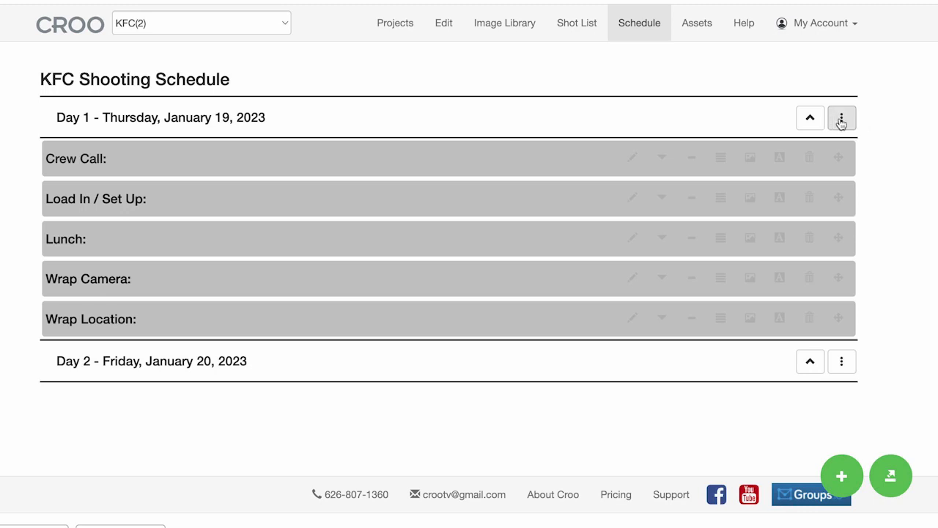
{"action": "left_click", "coordinate": [843, 122]}
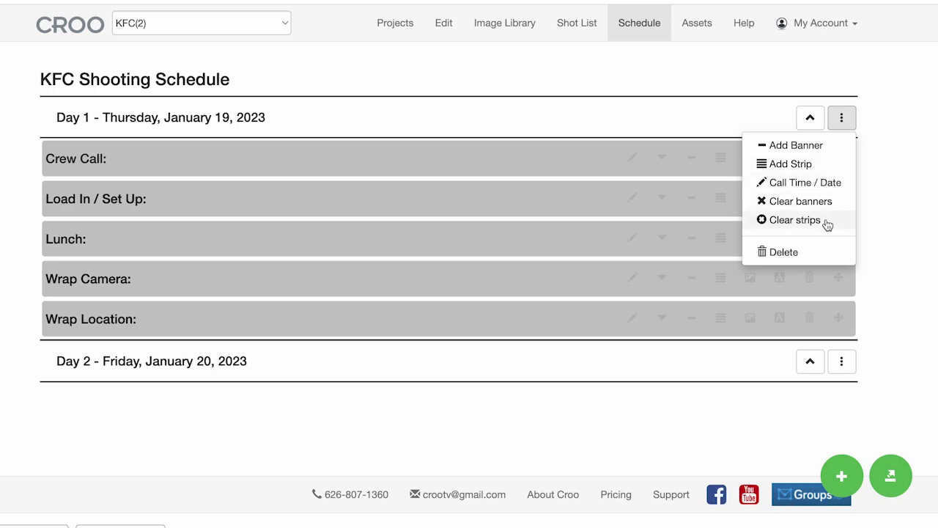
{"action": "left_click", "coordinate": [784, 252]}
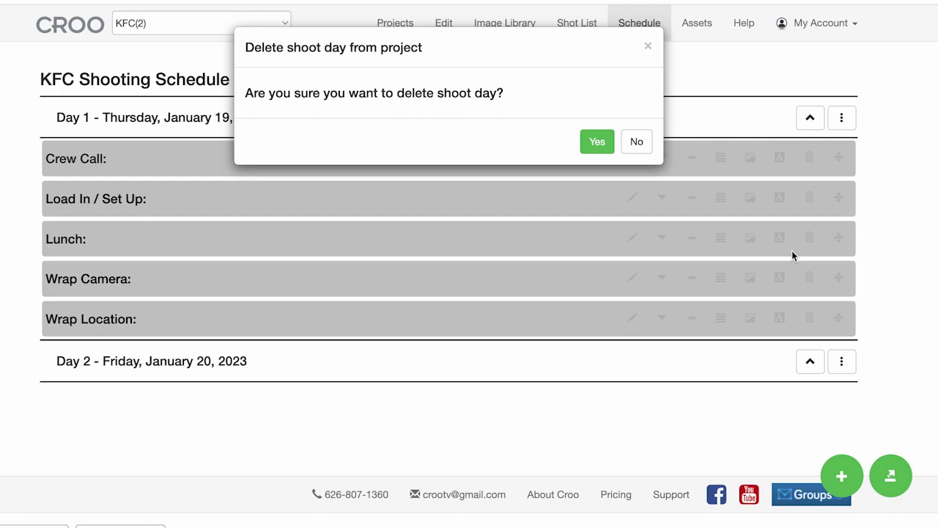
{"action": "left_click", "coordinate": [638, 142]}
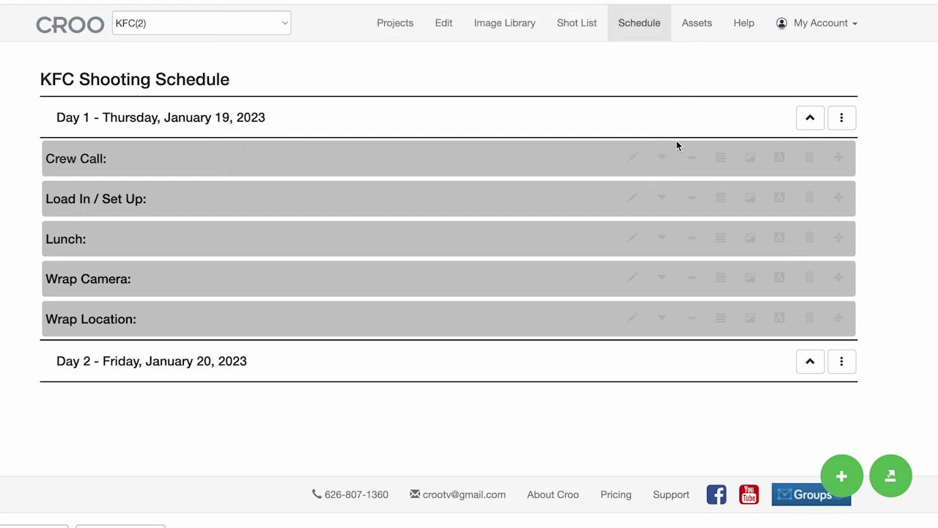
- Collapse Day 1 in the KFC(2) shooting schedule
{"action": "left_click", "coordinate": [811, 121]}
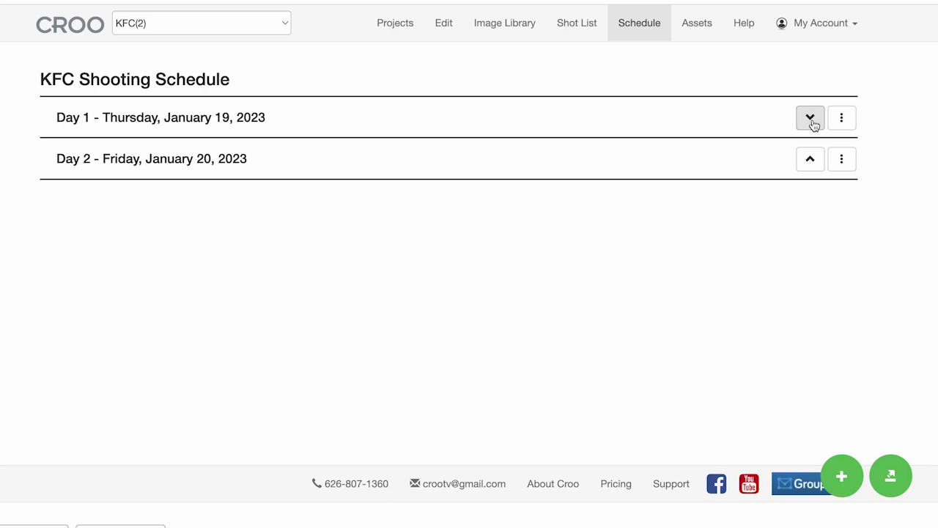
{"action": "left_click", "coordinate": [812, 123]}
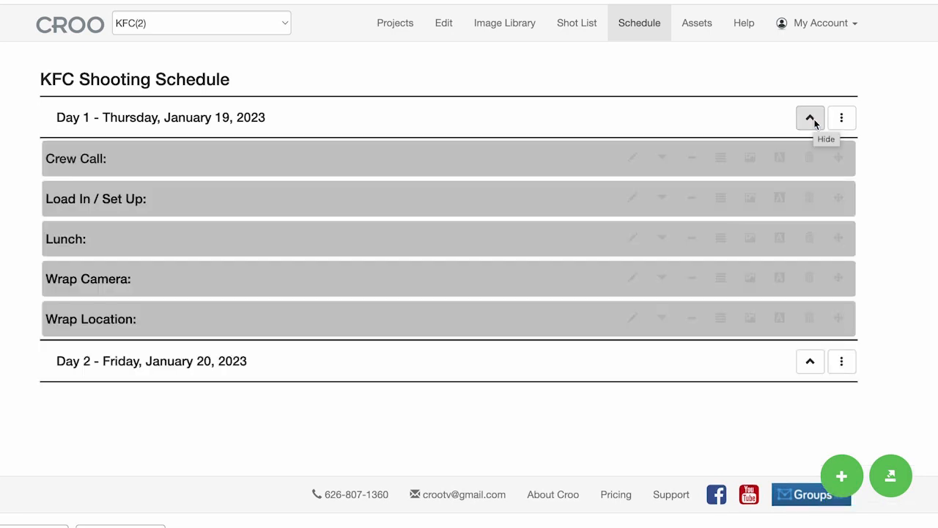
{"action": "left_click", "coordinate": [812, 120]}
- Start a new banner for Day 2 with "Lunch:" as its first text
{"action": "left_click", "coordinate": [842, 159]}
{"action": "left_click", "coordinate": [823, 188]}
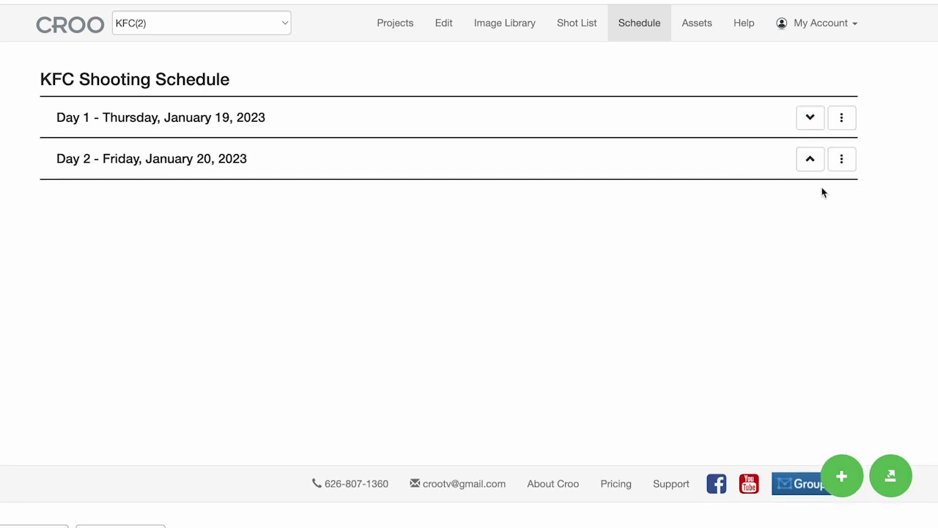
{"action": "left_click", "coordinate": [319, 100]}
{"action": "type", "text": "Lunch:"}
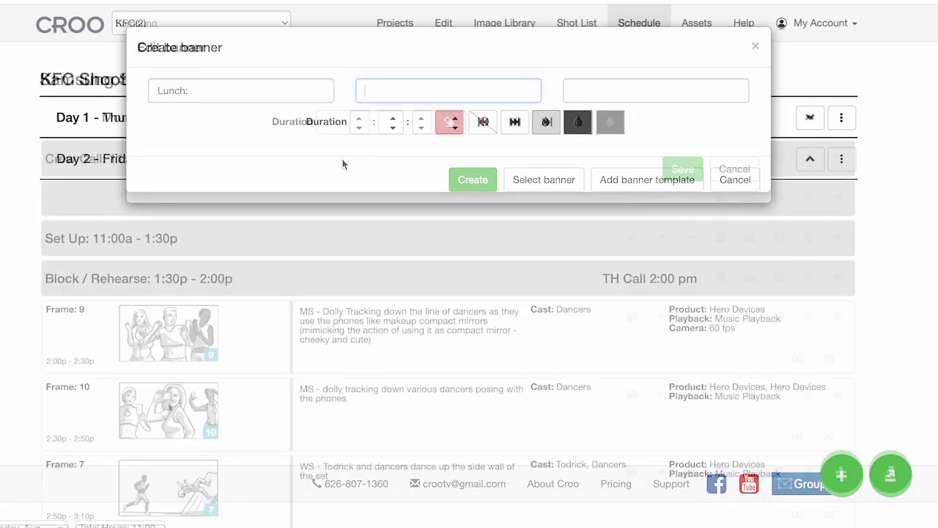
- Enter "Safety Meeting" as the middle text of the blank banner in the Samsung schedule and save it
{"action": "type", "text": "fety Meeting"}
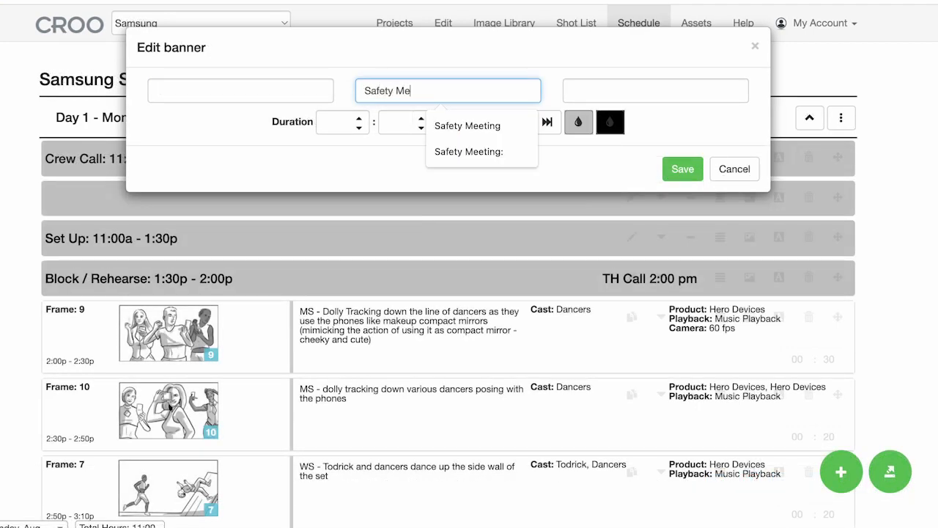
{"action": "left_click", "coordinate": [681, 170]}
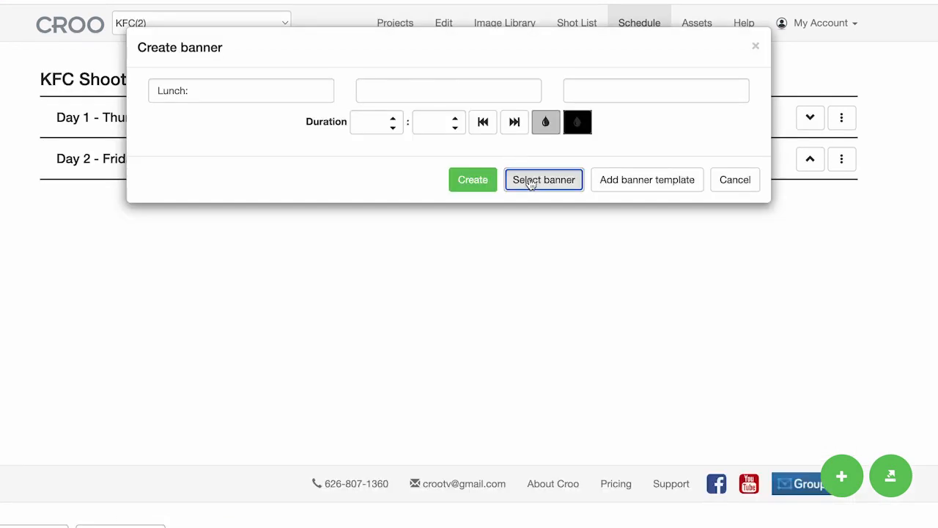
- Check the list of saved banners for Day 2 and add the "Lunch:" banner as a banner template
{"action": "left_click", "coordinate": [515, 180]}
{"action": "left_click", "coordinate": [471, 114]}
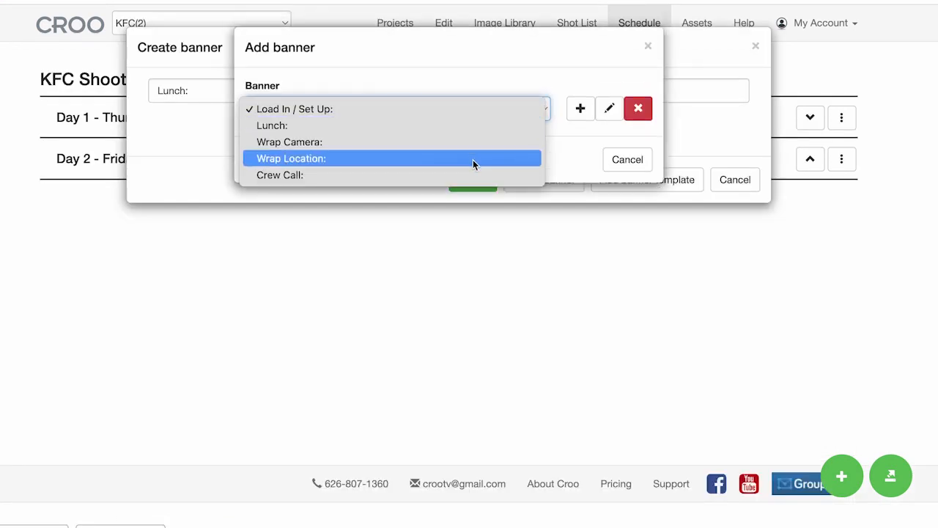
{"action": "left_click", "coordinate": [622, 159]}
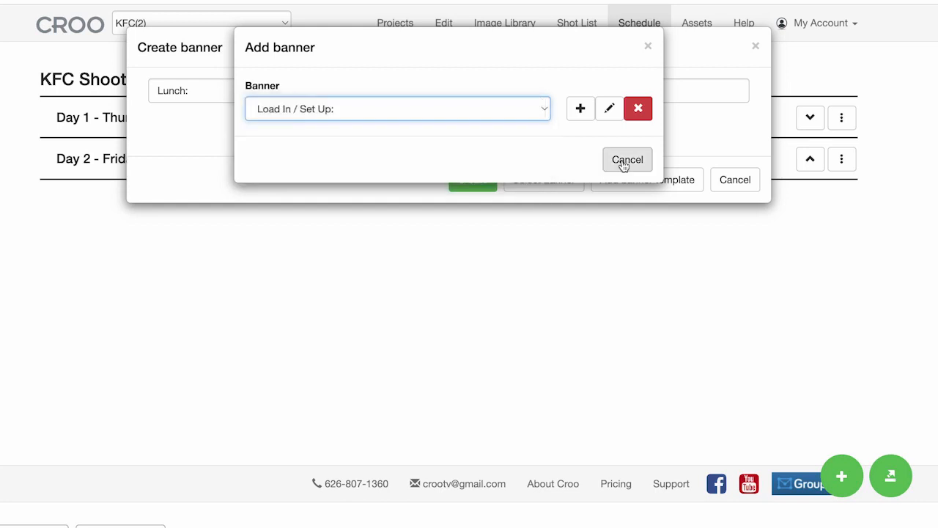
{"action": "left_click", "coordinate": [623, 160]}
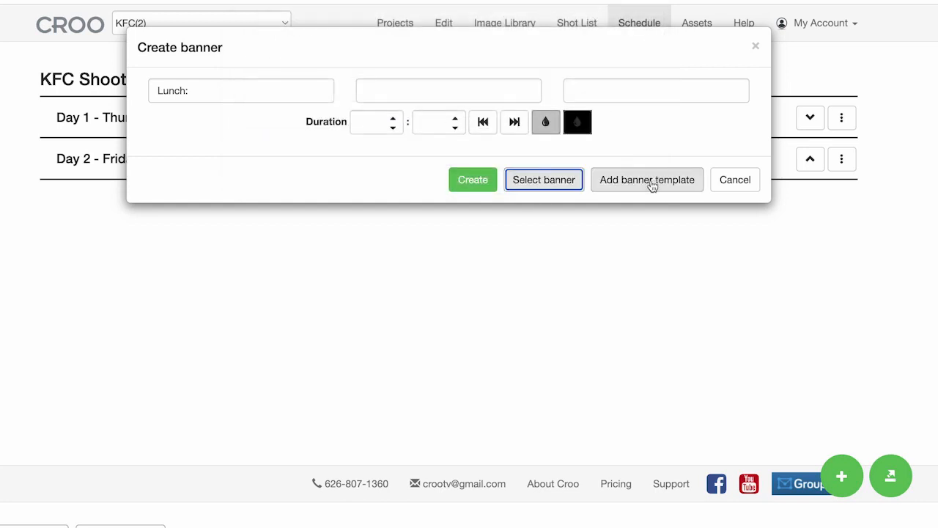
{"action": "left_click", "coordinate": [651, 184]}
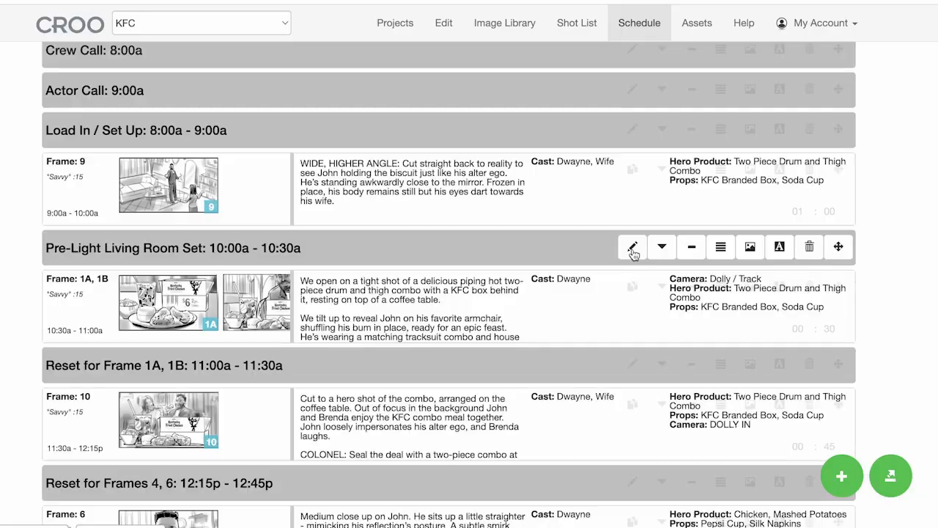
- Set the Pre-Light Living Room Set banner's duration to 1 hour 30 minutes in the KFC schedule
{"action": "left_click", "coordinate": [632, 247]}
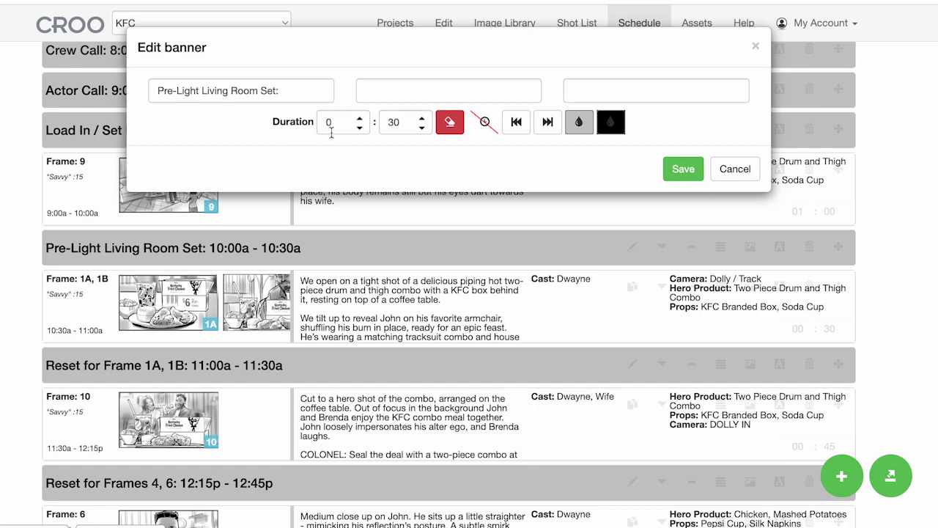
{"action": "left_click_drag", "start_coordinate": [332, 125], "coordinate": [326, 125]}
{"action": "type", "text": "1"}
{"action": "left_click", "coordinate": [683, 170]}
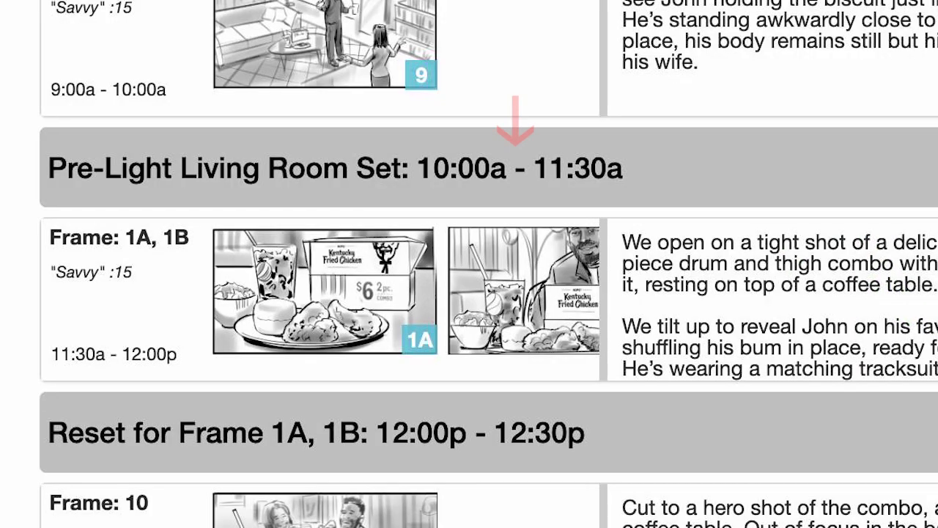
- Clear the Pre-Light Living Room Set banner's duration and save it, and set its duration minutes to 0
{"action": "left_click_drag", "start_coordinate": [330, 168], "coordinate": [324, 350]}
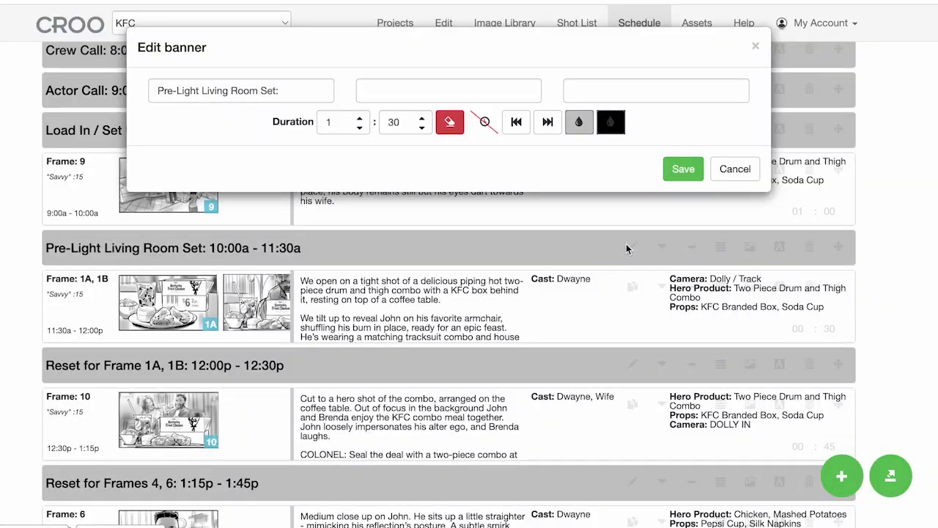
{"action": "left_click", "coordinate": [683, 171]}
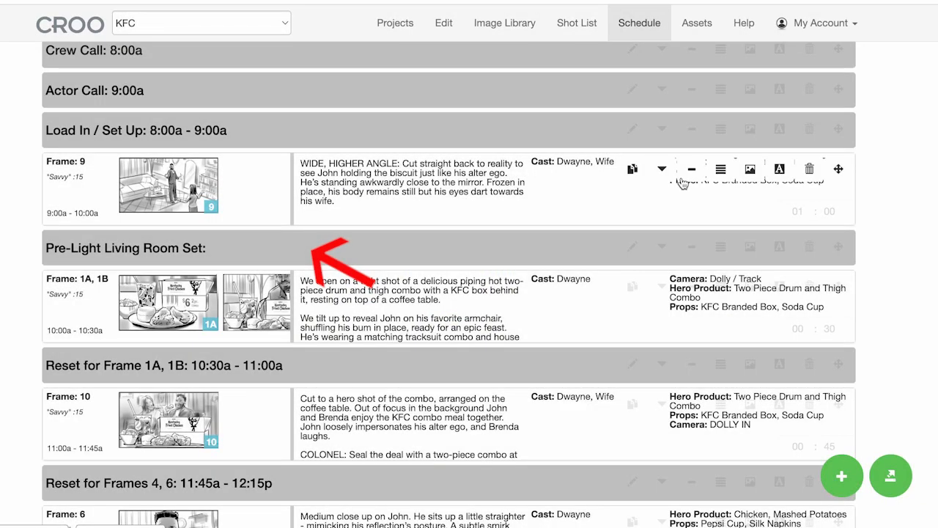
{"action": "left_click", "coordinate": [633, 246]}
{"action": "type", "text": "0"}
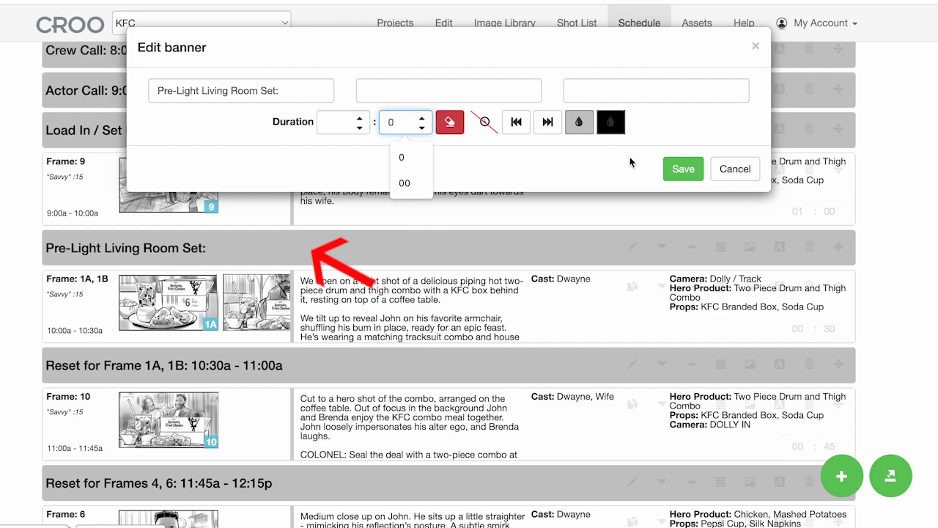
{"action": "left_click", "coordinate": [683, 169]}
- Set the Pre-Light Living Room Set banner's duration to 0 hours 30 minutes and save it
{"action": "left_click", "coordinate": [632, 247]}
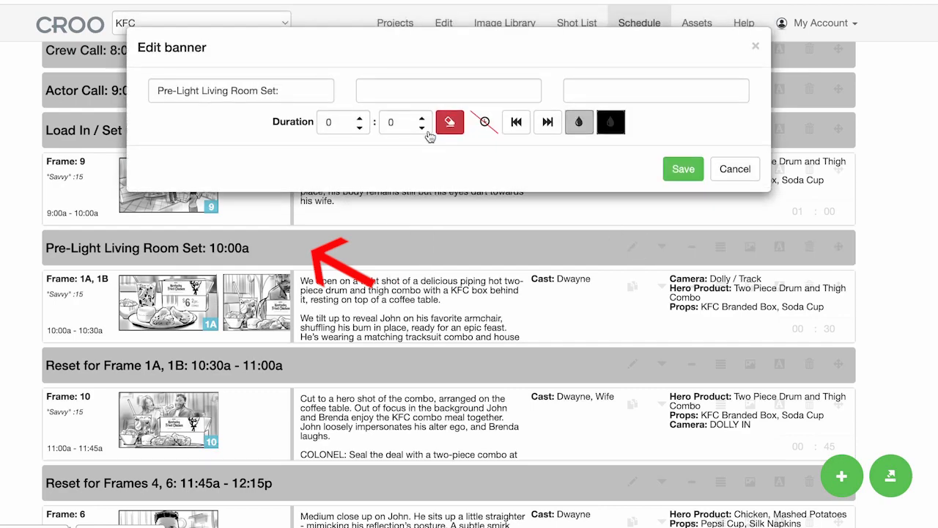
{"action": "left_click", "coordinate": [424, 119]}
{"action": "left_click", "coordinate": [423, 119]}
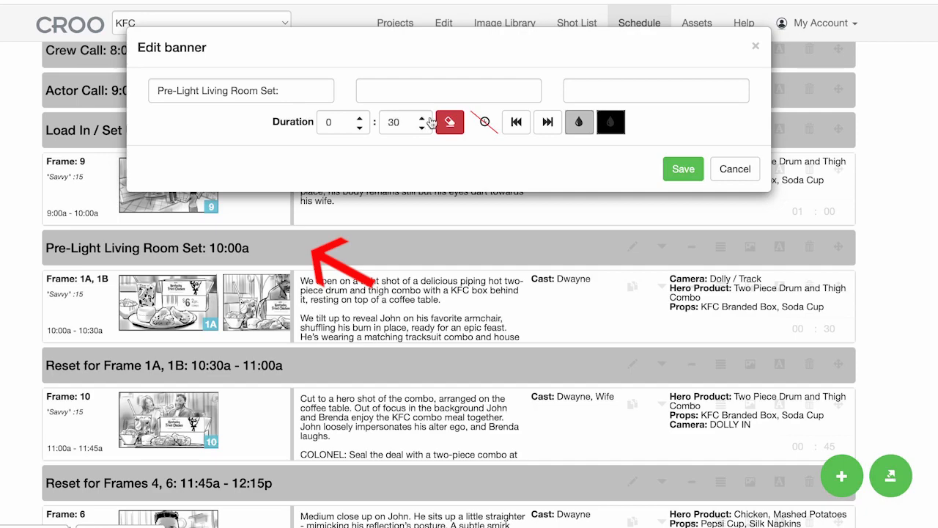
{"action": "left_click", "coordinate": [682, 169]}
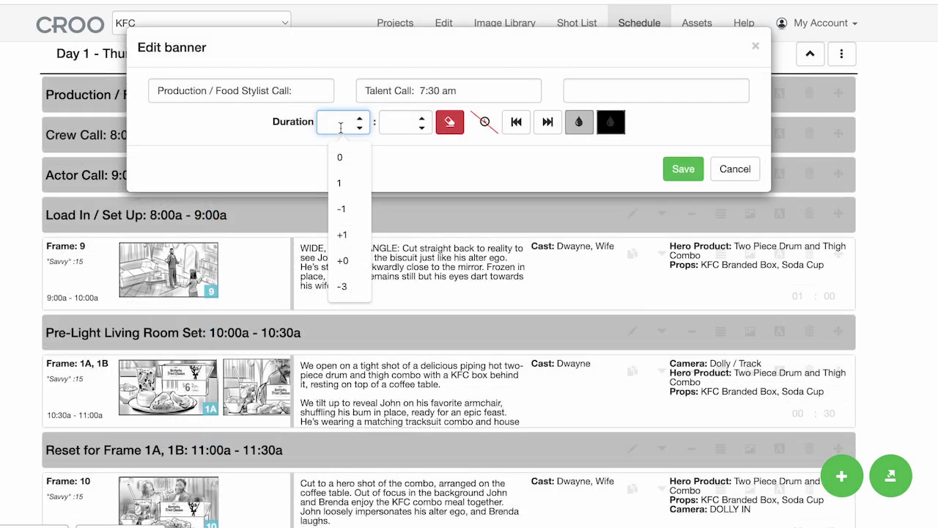
- Set the Production / Food Stylist Call banner's duration to -1 hour and -30 minutes and save it
{"action": "type", "text": "-1"}
{"action": "left_click", "coordinate": [399, 129]}
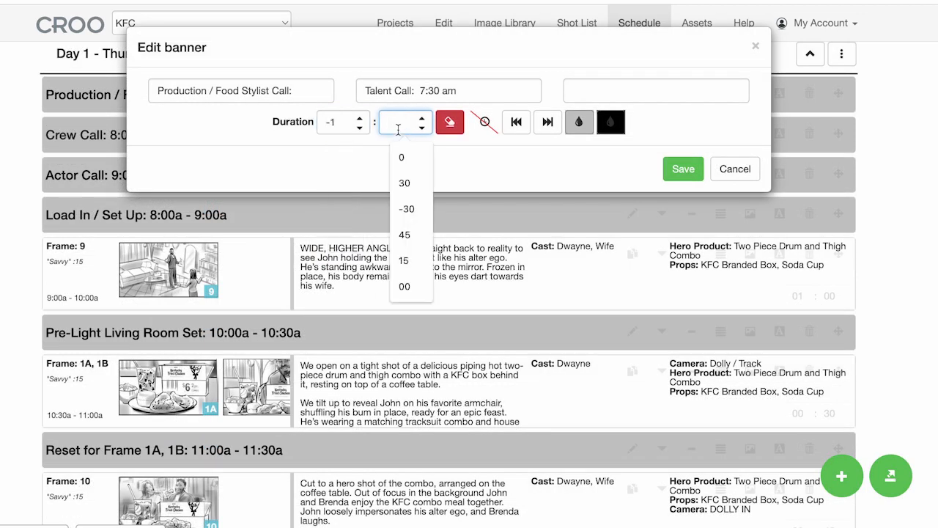
{"action": "type", "text": "-"}
{"action": "left_click", "coordinate": [407, 157]}
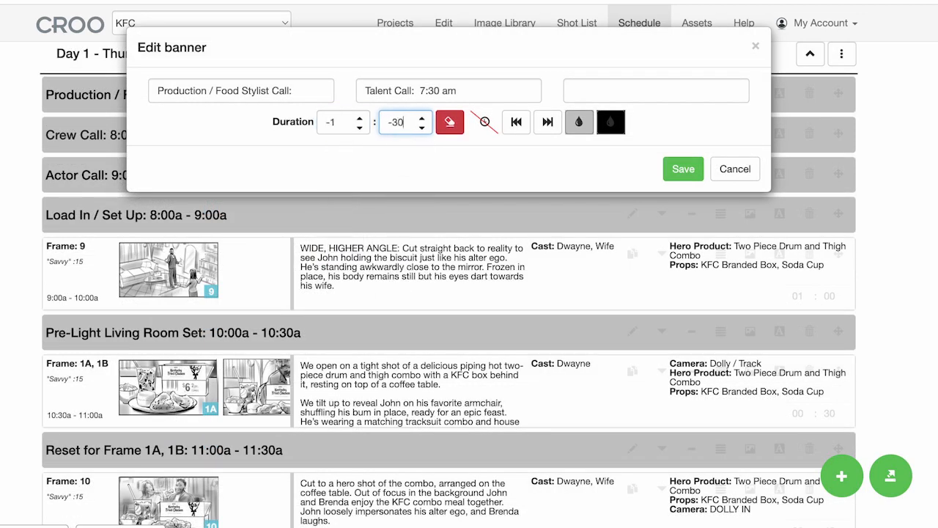
{"action": "left_click", "coordinate": [684, 169]}
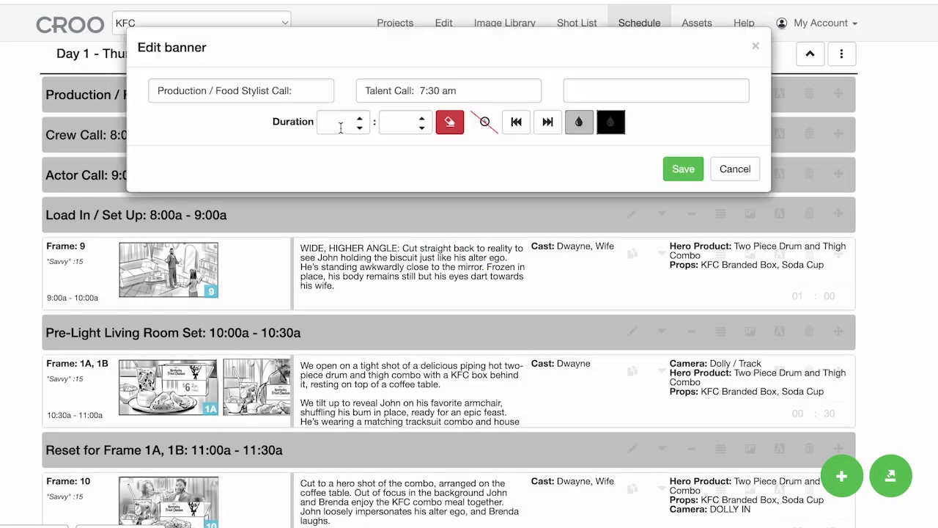
{"action": "left_click", "coordinate": [341, 124]}
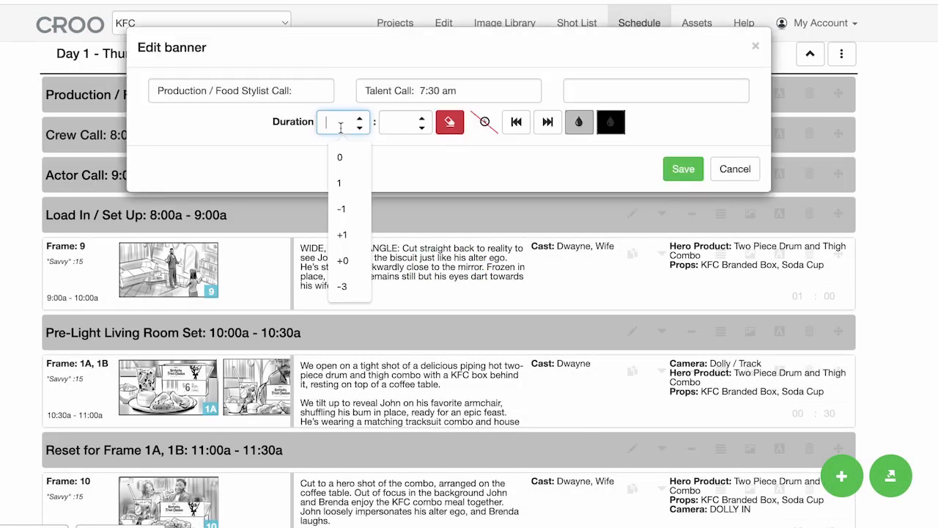
{"action": "type", "text": "-1"}
{"action": "left_click", "coordinate": [398, 125]}
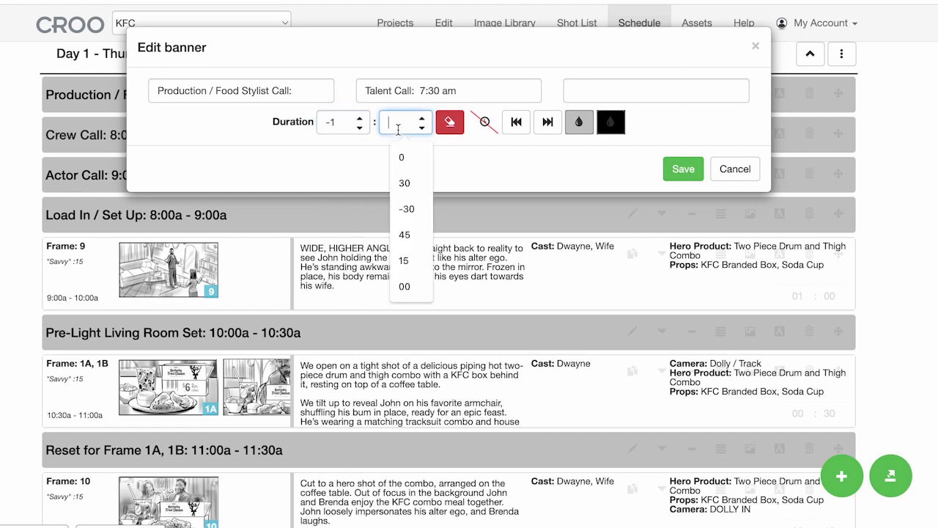
{"action": "type", "text": "-30"}
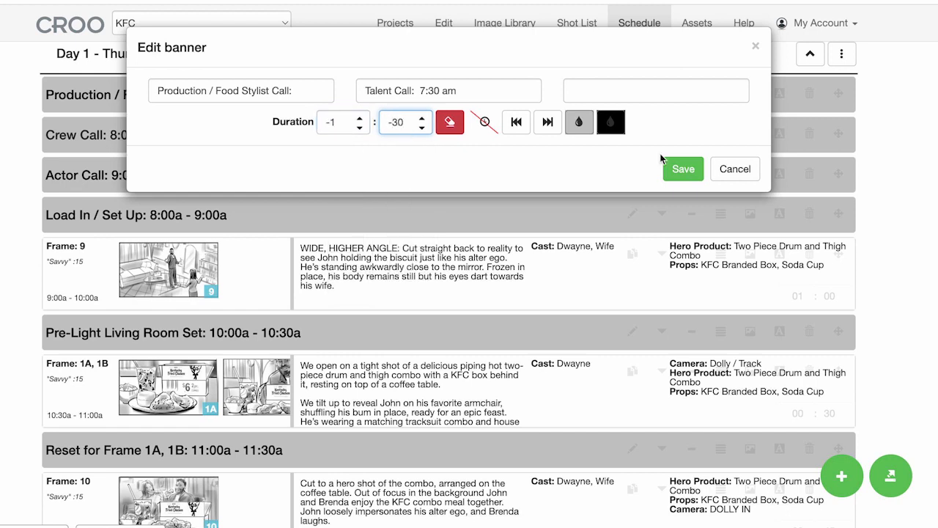
{"action": "left_click", "coordinate": [667, 163]}
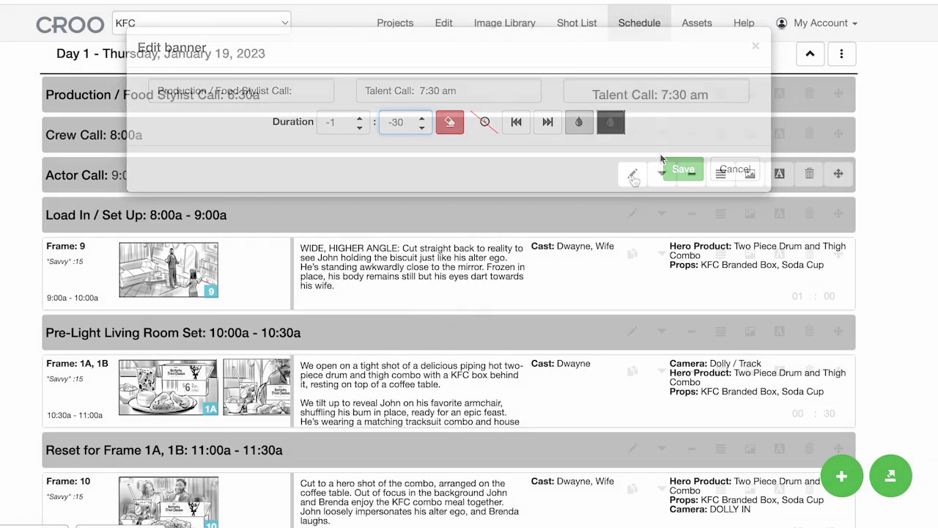
- Set the Actor Call banner's duration to +1 hour and save it
{"action": "left_click", "coordinate": [632, 176]}
{"action": "left_click", "coordinate": [345, 120]}
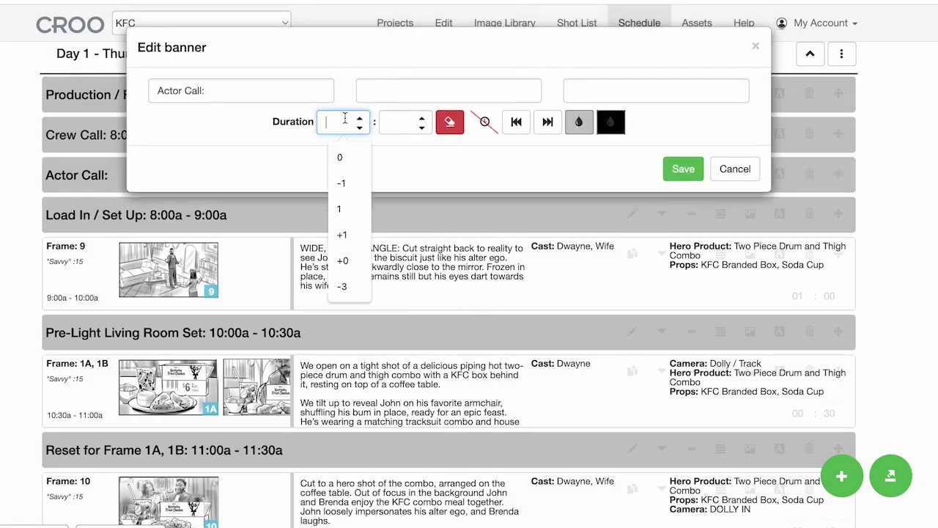
{"action": "type", "text": "+1"}
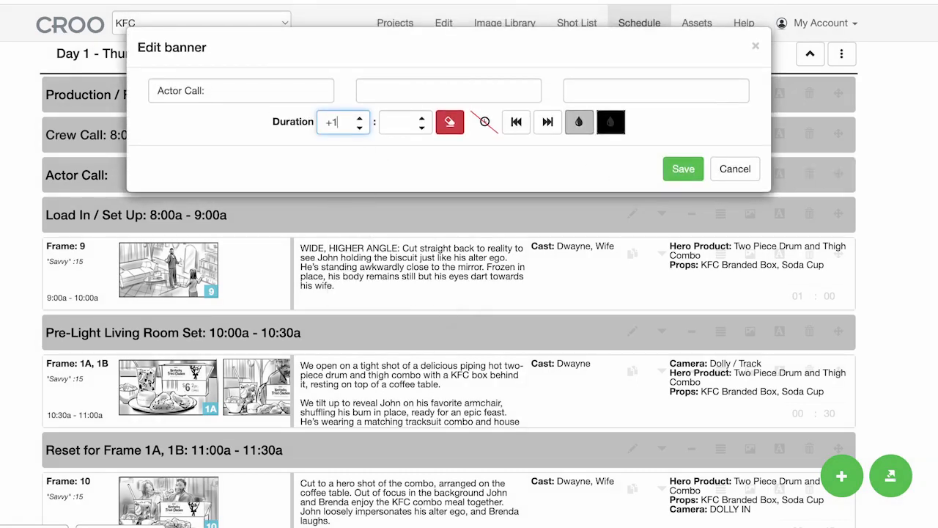
{"action": "left_click", "coordinate": [682, 169]}
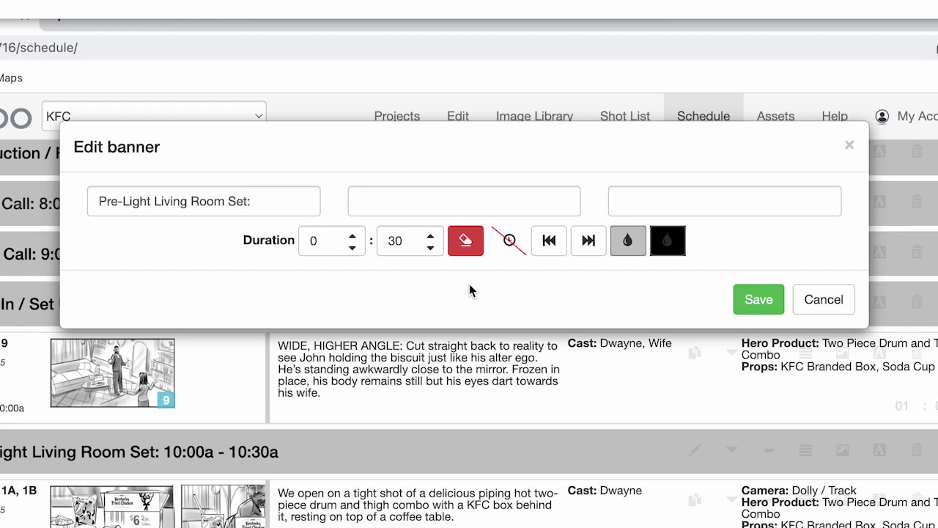
- Clear the Pre-Light Living Room Set banner's duration and toggle its hide-time option
{"action": "left_click", "coordinate": [465, 245]}
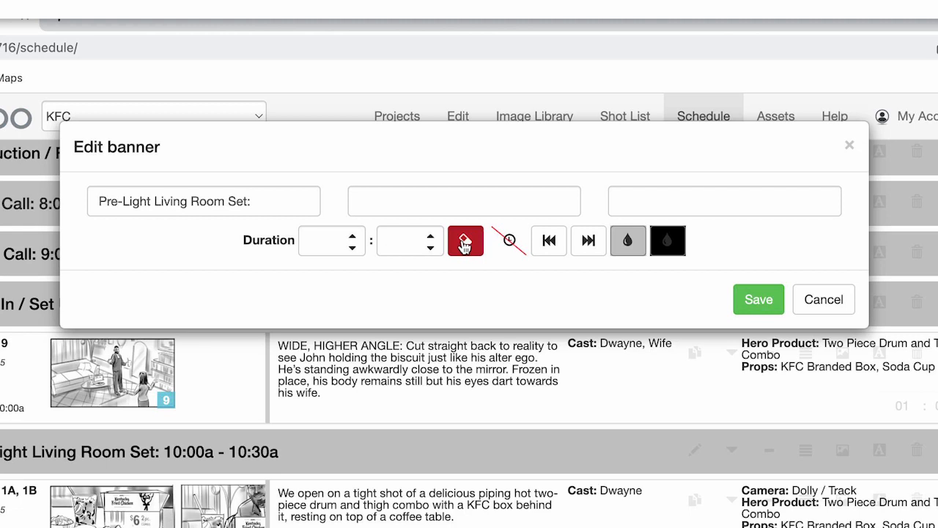
{"action": "left_click", "coordinate": [510, 243]}
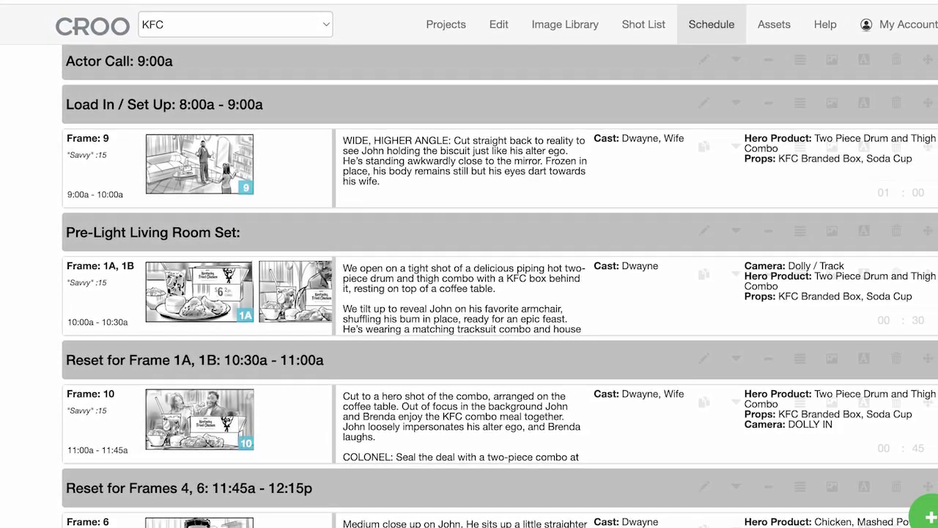
- Turn on the hide-time option for the Pre-Light Living Room Set banner, give it a duration in minutes, and save it
{"action": "left_click", "coordinate": [705, 233]}
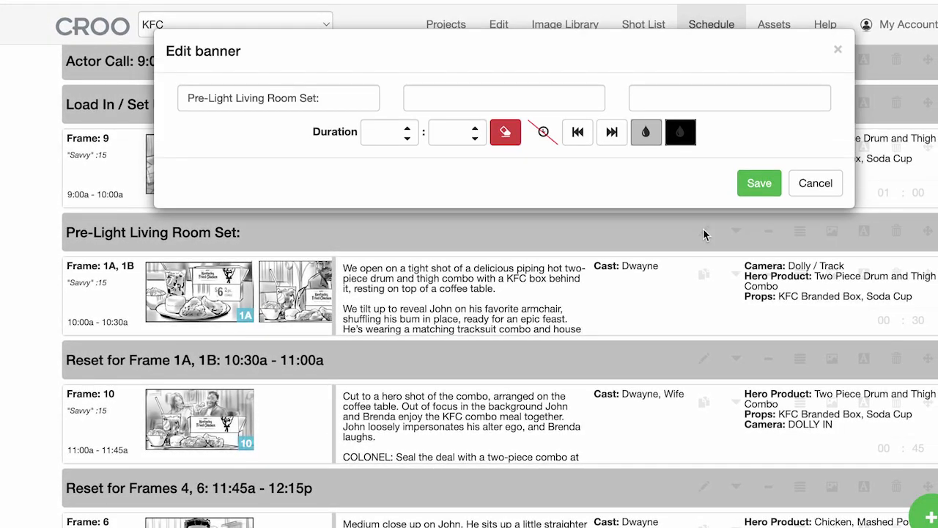
{"action": "left_click", "coordinate": [543, 133]}
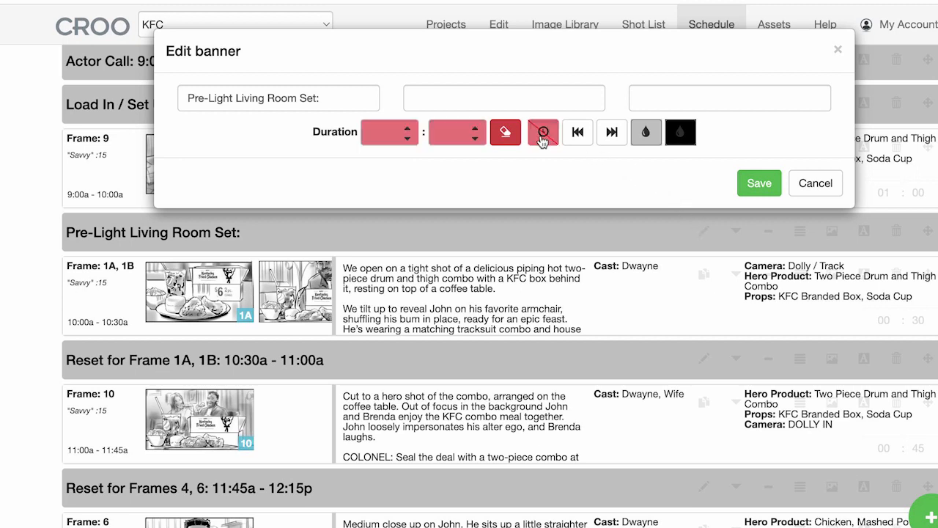
{"action": "left_click", "coordinate": [475, 128]}
{"action": "left_click", "coordinate": [475, 128]}
{"action": "left_click", "coordinate": [475, 128]}
{"action": "left_click", "coordinate": [755, 185]}
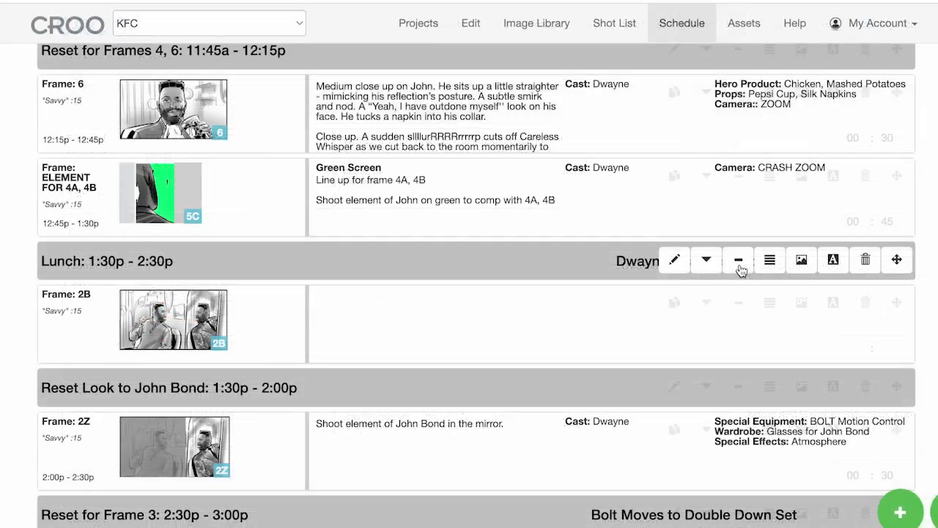
- Start a new banner below the Lunch banner and try its forward and backward time-shift options
{"action": "left_click", "coordinate": [738, 262]}
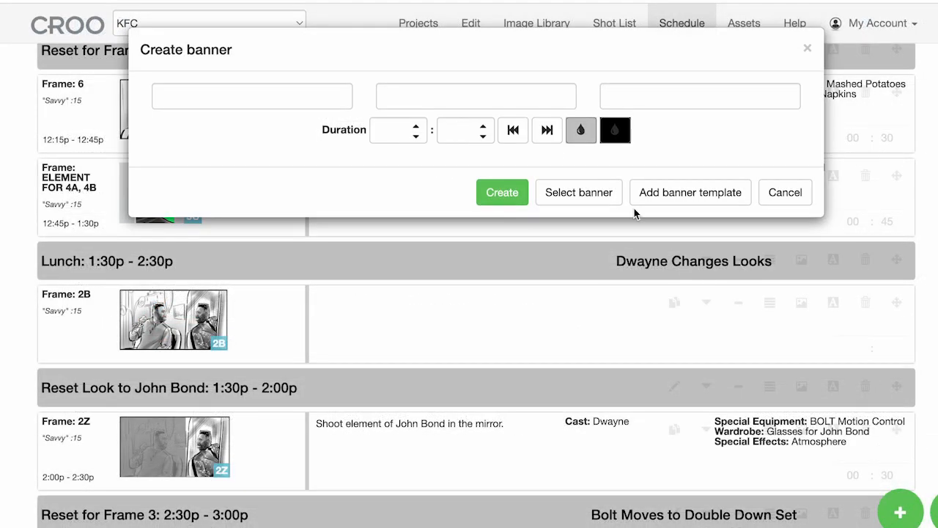
{"action": "left_click", "coordinate": [546, 133]}
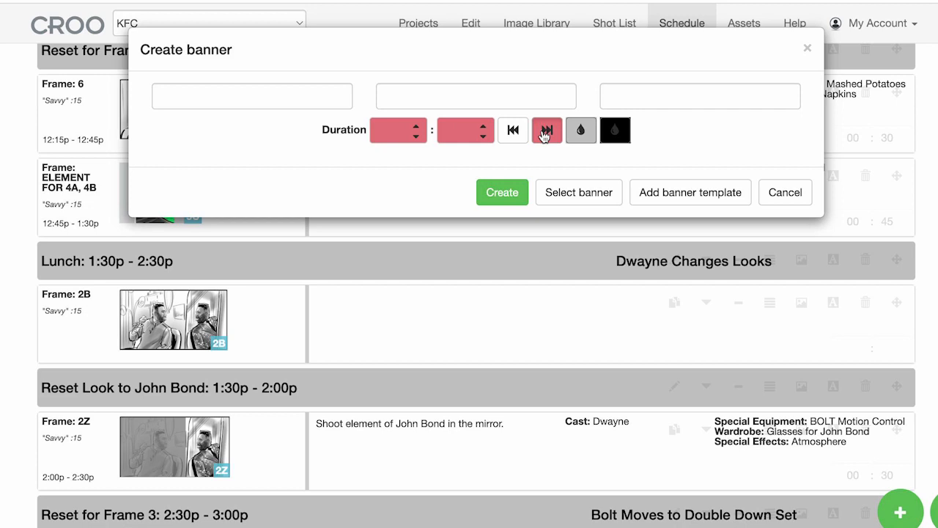
{"action": "left_click", "coordinate": [514, 132]}
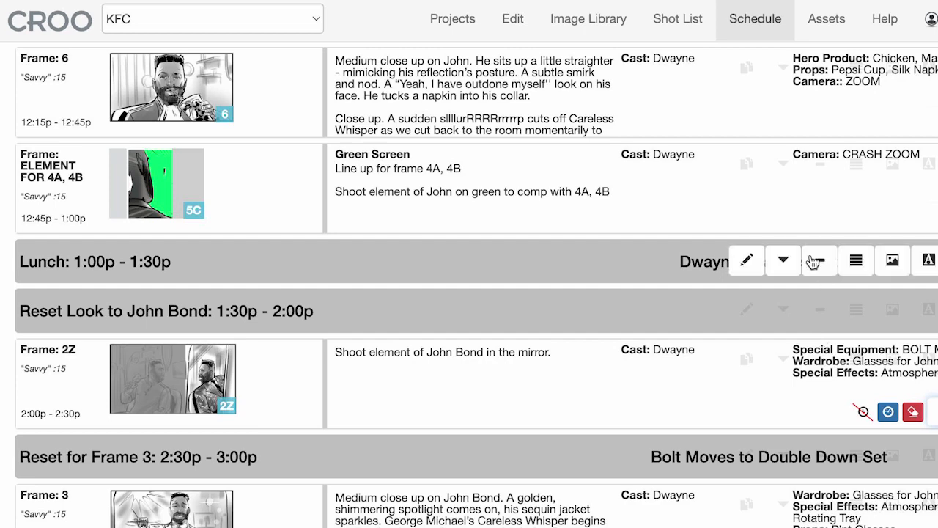
- Create an untitled banner below the Lunch banner that shifts the schedule forward by a duration in minutes
{"action": "left_click", "coordinate": [816, 262]}
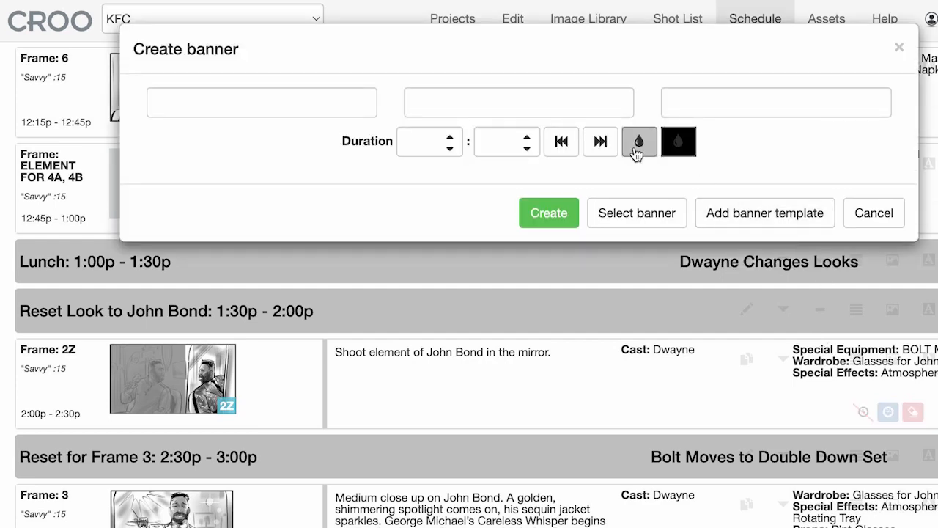
{"action": "left_click", "coordinate": [601, 141]}
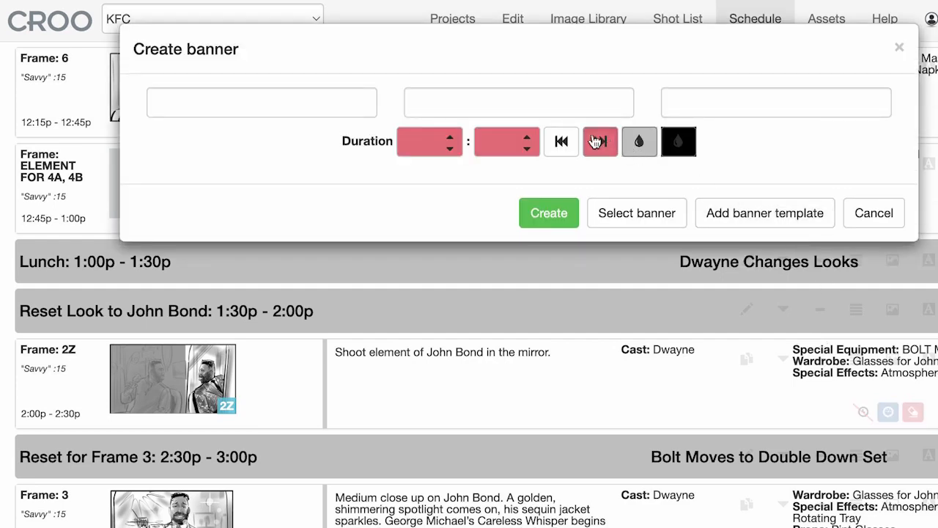
{"action": "left_click", "coordinate": [530, 136]}
{"action": "left_click", "coordinate": [530, 137]}
{"action": "left_click", "coordinate": [544, 212]}
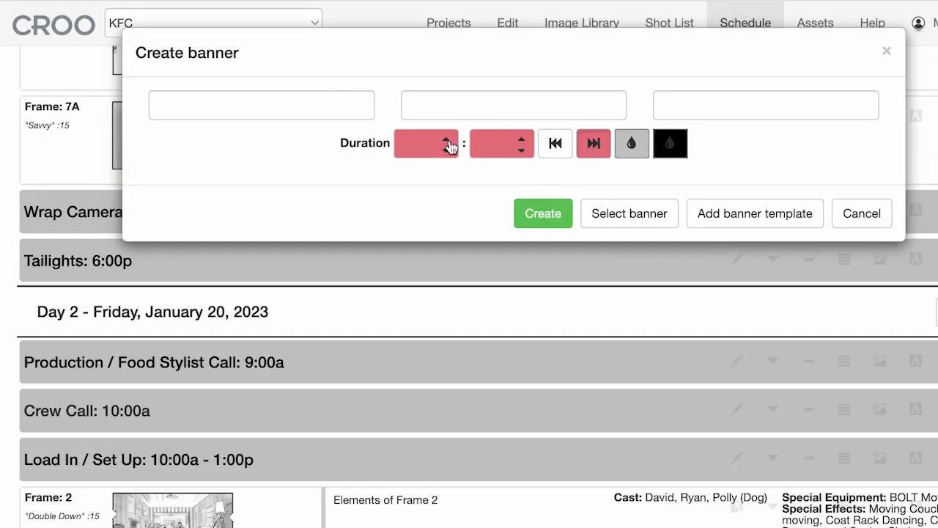
- Create an untitled banner between Wrap Camera and Tailights that shifts time forward by 1 hour 30 minutes
{"action": "left_click", "coordinate": [447, 140]}
{"action": "left_click", "coordinate": [522, 139]}
{"action": "left_click", "coordinate": [521, 139]}
{"action": "left_click", "coordinate": [522, 139]}
{"action": "left_click", "coordinate": [543, 213]}
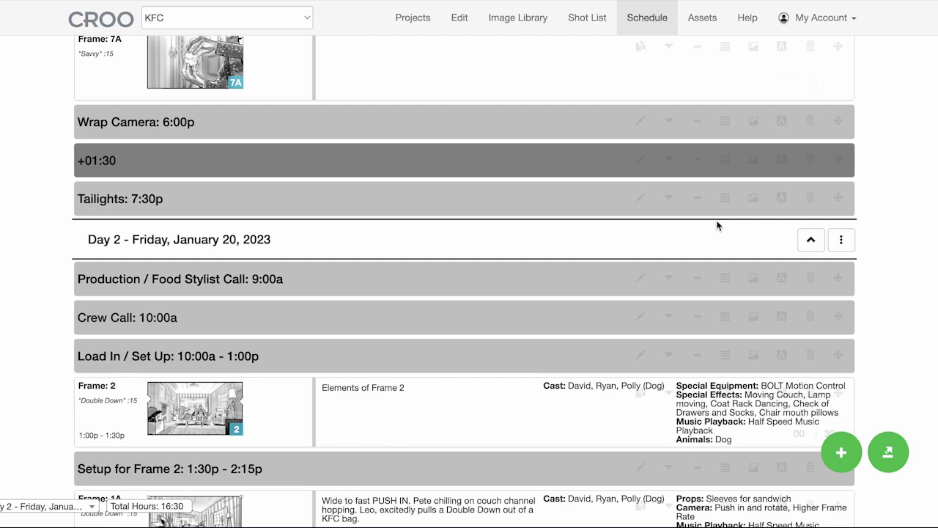
- Insert a page break below the Tailights banner, followed by an untitled banner that shifts time back by 13 hours and 00 minutes
{"action": "left_click", "coordinate": [666, 195]}
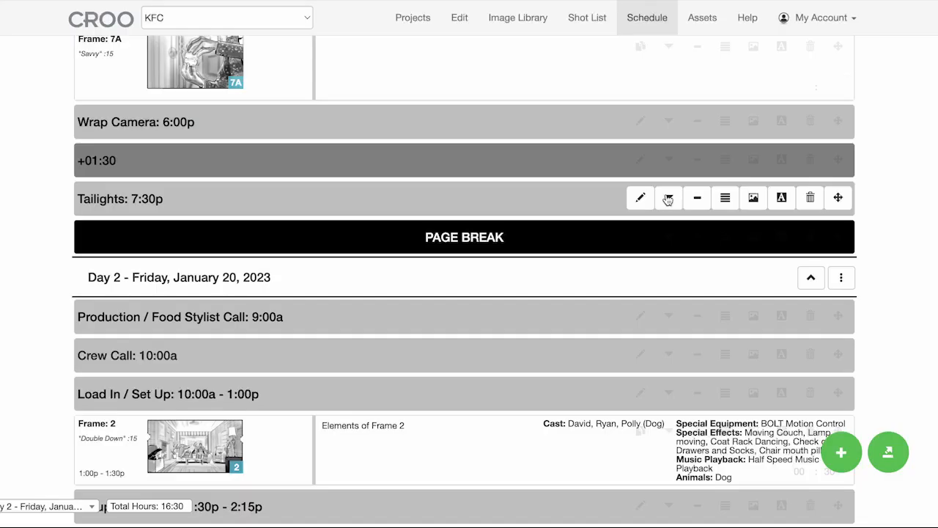
{"action": "left_click", "coordinate": [697, 241]}
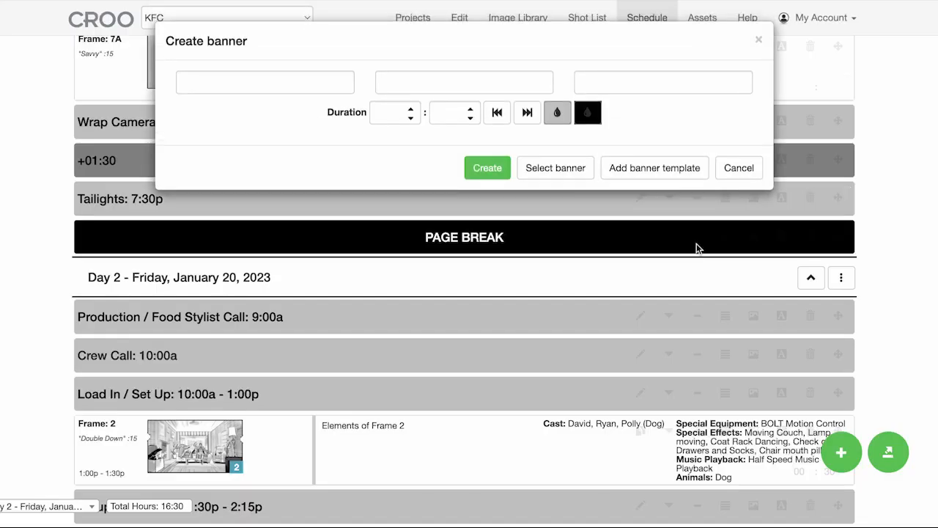
{"action": "left_click", "coordinate": [388, 112]}
{"action": "type", "text": "13"}
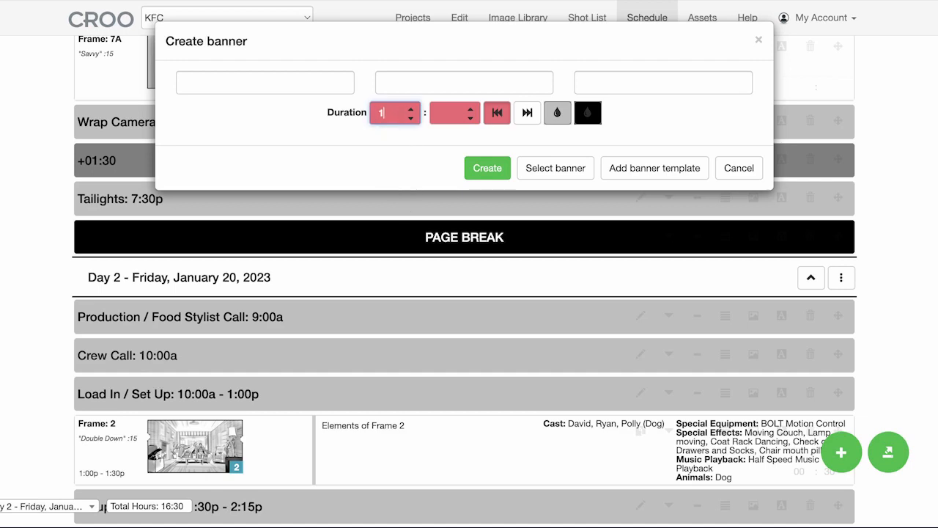
{"action": "left_click", "coordinate": [445, 114]}
{"action": "type", "text": "00"}
{"action": "left_click", "coordinate": [501, 168]}
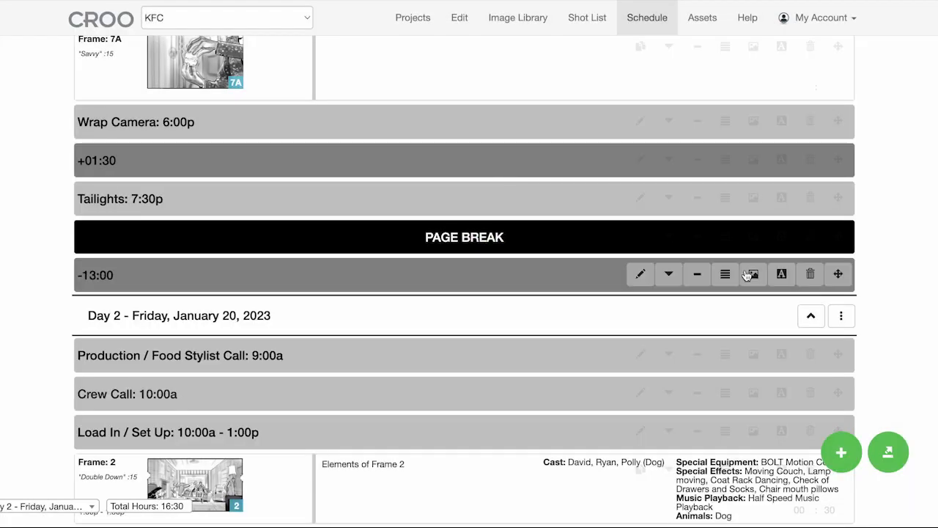
- Start a new banner below the -13:00 banner and choose to add a banner template
{"action": "left_click", "coordinate": [697, 279]}
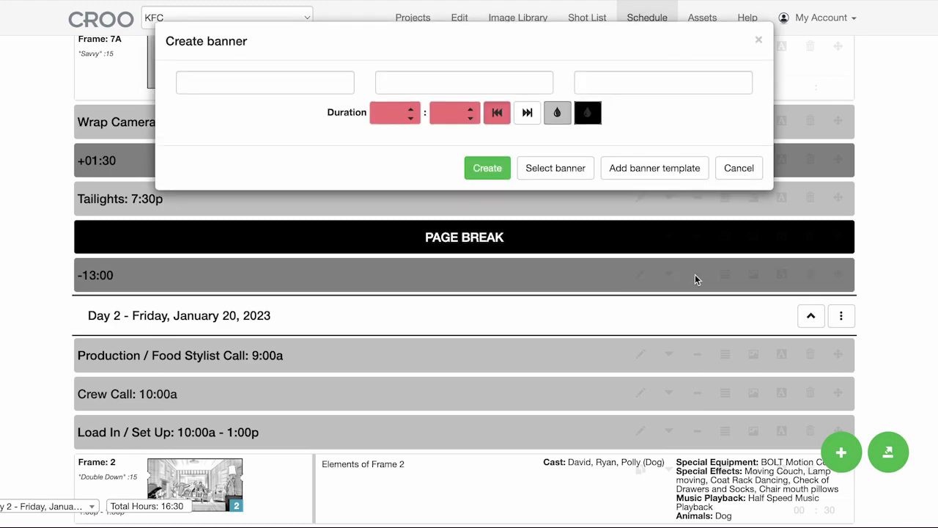
{"action": "left_click", "coordinate": [643, 168]}
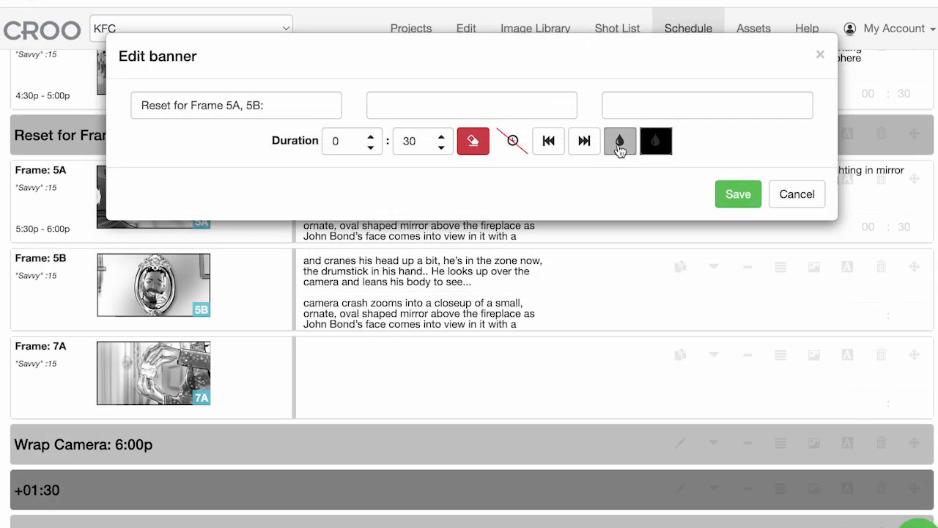
- Change the background and text colours of the Reset for Frame 5A, 5B banner and save it
{"action": "left_click", "coordinate": [619, 141]}
{"action": "left_click", "coordinate": [633, 164]}
{"action": "left_click", "coordinate": [657, 141]}
{"action": "left_click", "coordinate": [654, 165]}
{"action": "left_click", "coordinate": [734, 193]}
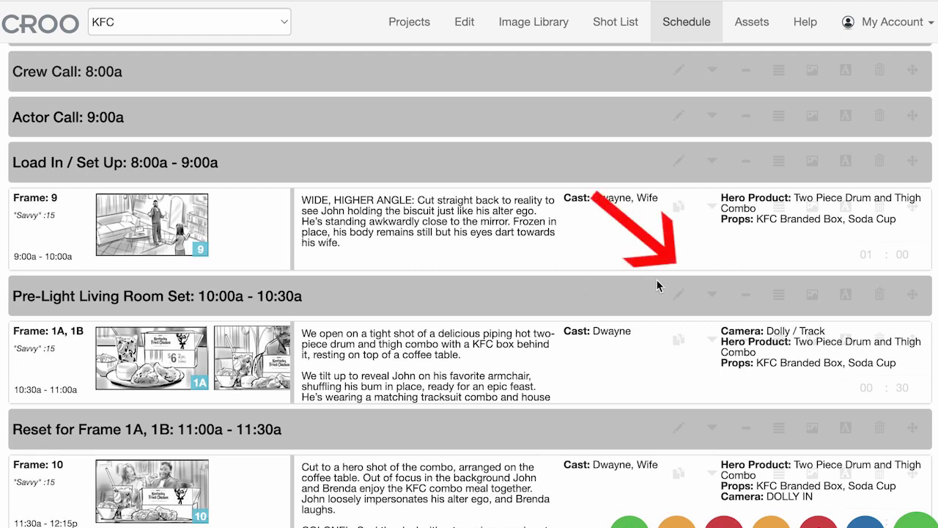
- Open the Pre-Light Living Room Set banner for editing
{"action": "mouse_move", "coordinate": [667, 291]}
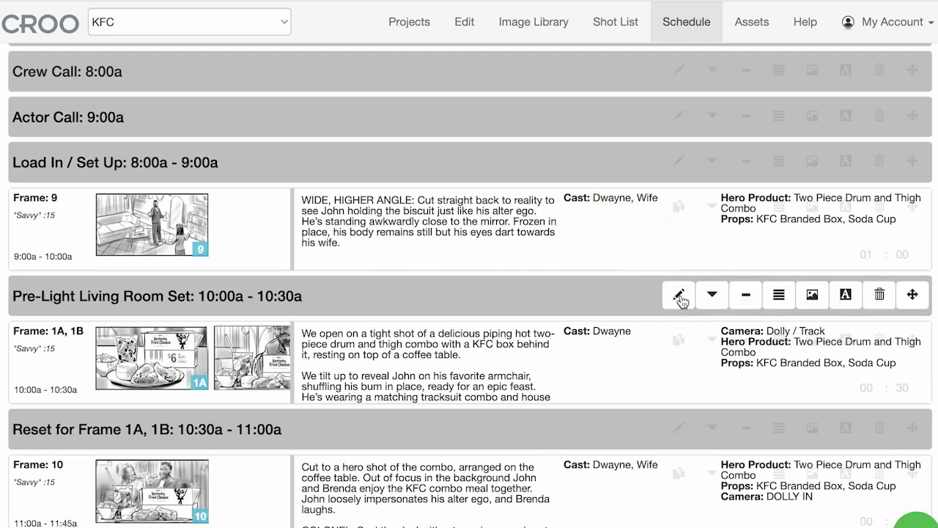
{"action": "left_click", "coordinate": [679, 295]}
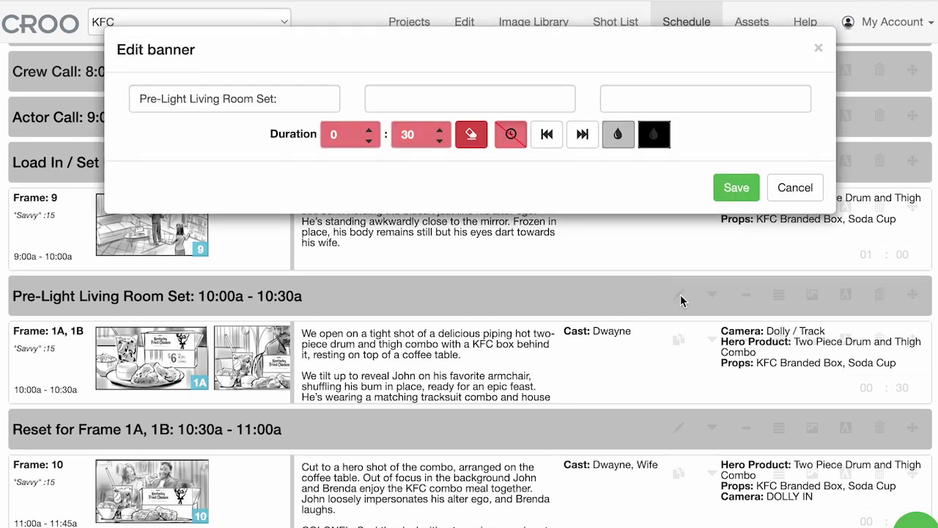
{"action": "left_click", "coordinate": [680, 301]}
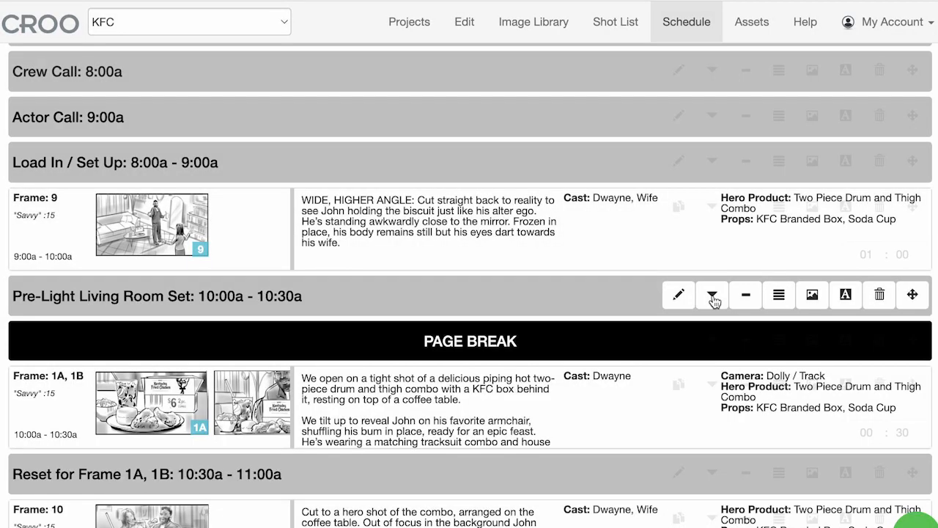
- Try adding a page break and an untitled banner below the Pre-Light Living Room Set banner
{"action": "left_click", "coordinate": [714, 301]}
{"action": "left_click", "coordinate": [743, 298]}
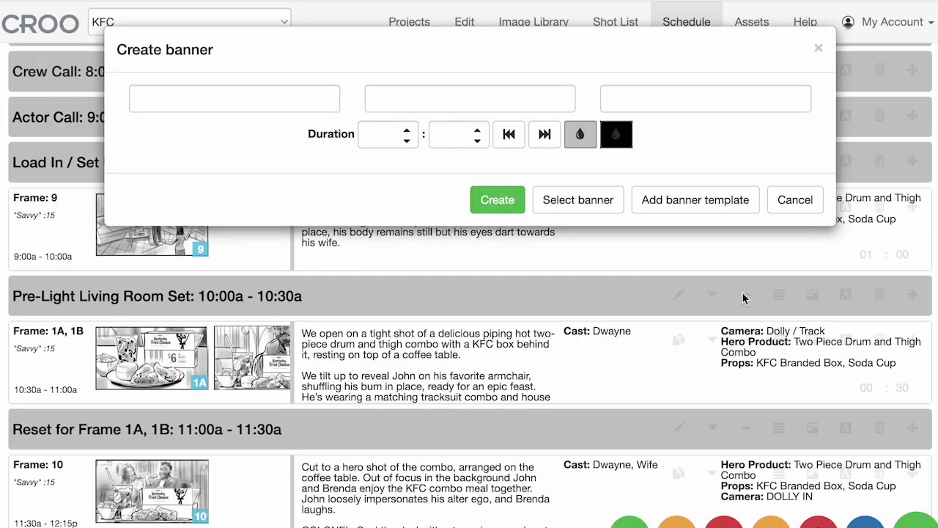
{"action": "left_click", "coordinate": [507, 207]}
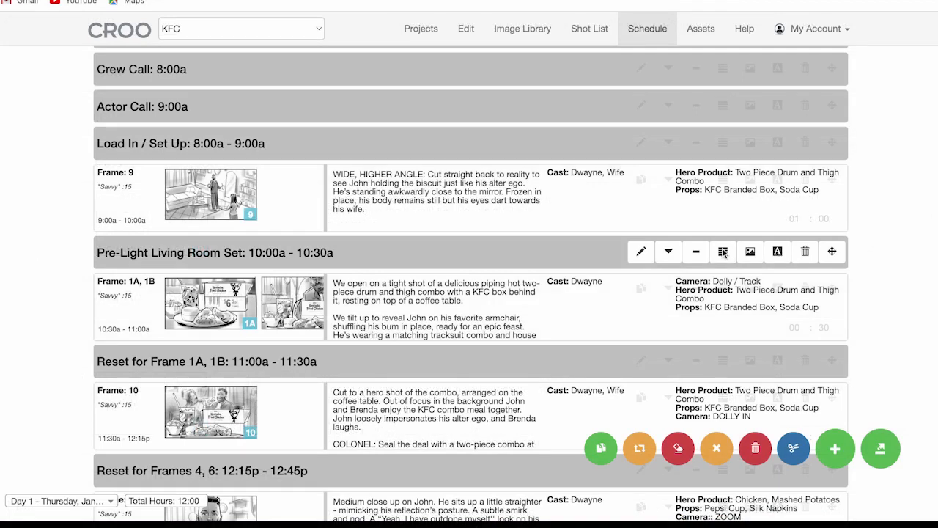
- Add the "Double Down" Frame 3 strip below the Pre-Light Living Room Set banner
{"action": "left_click", "coordinate": [722, 252]}
{"action": "left_click", "coordinate": [492, 208]}
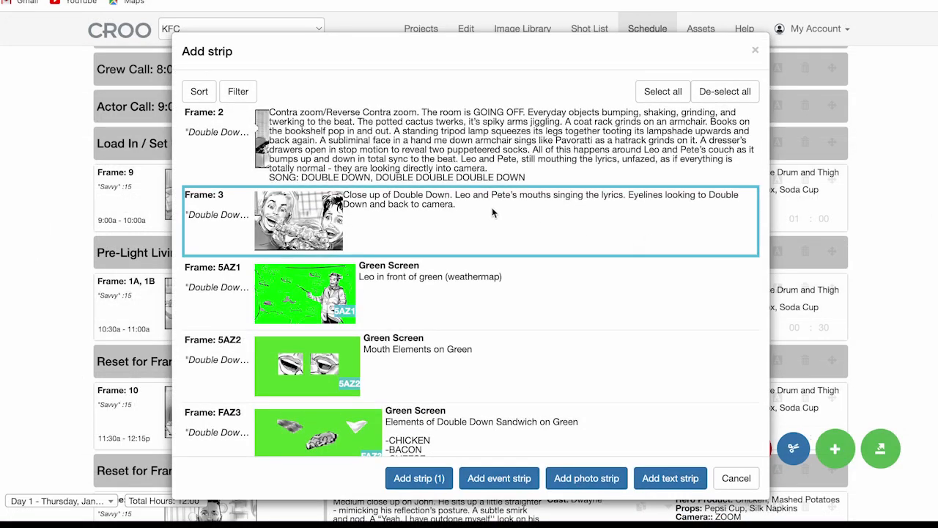
{"action": "left_click", "coordinate": [419, 478]}
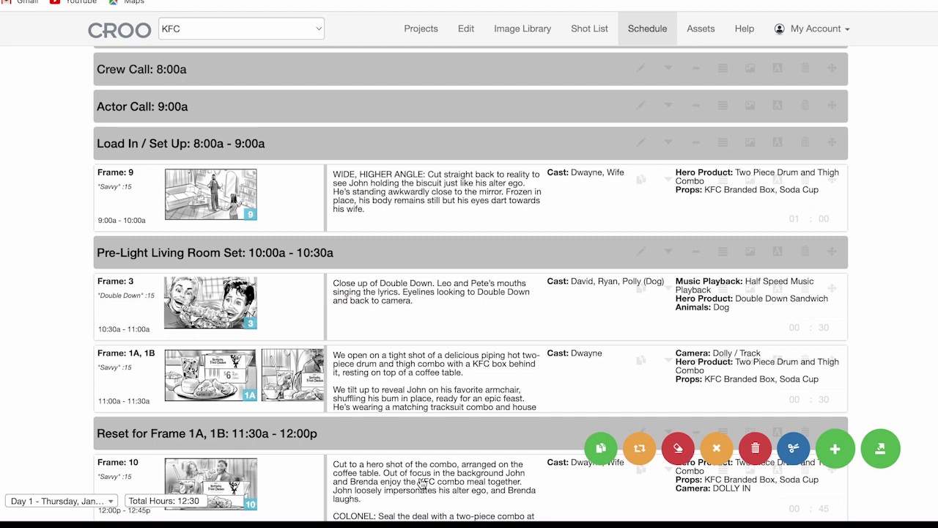
- Add a photo strip below the Pre-Light Living Room Set banner and fill it with frames 1A, 1B and 4
{"action": "left_click", "coordinate": [750, 253]}
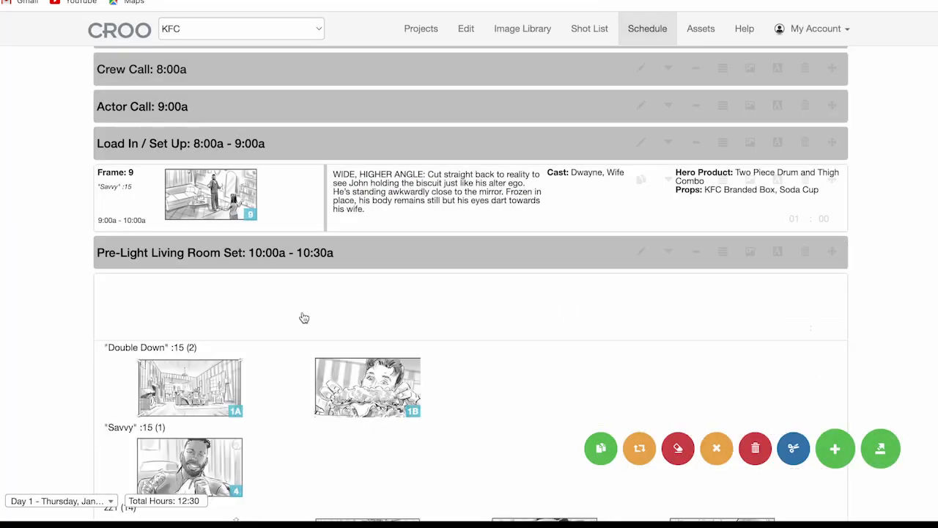
{"action": "left_click_drag", "start_coordinate": [214, 381], "coordinate": [352, 315]}
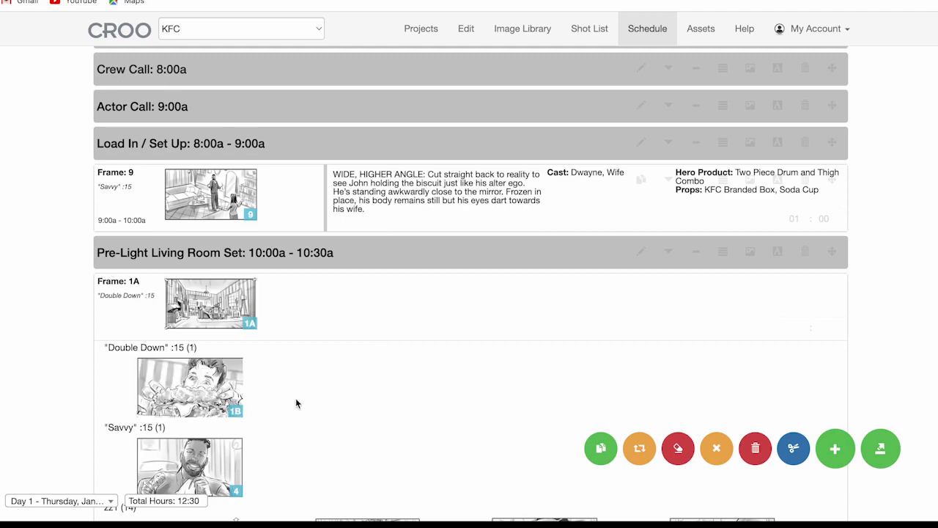
{"action": "left_click", "coordinate": [192, 385]}
{"action": "left_click", "coordinate": [192, 385]}
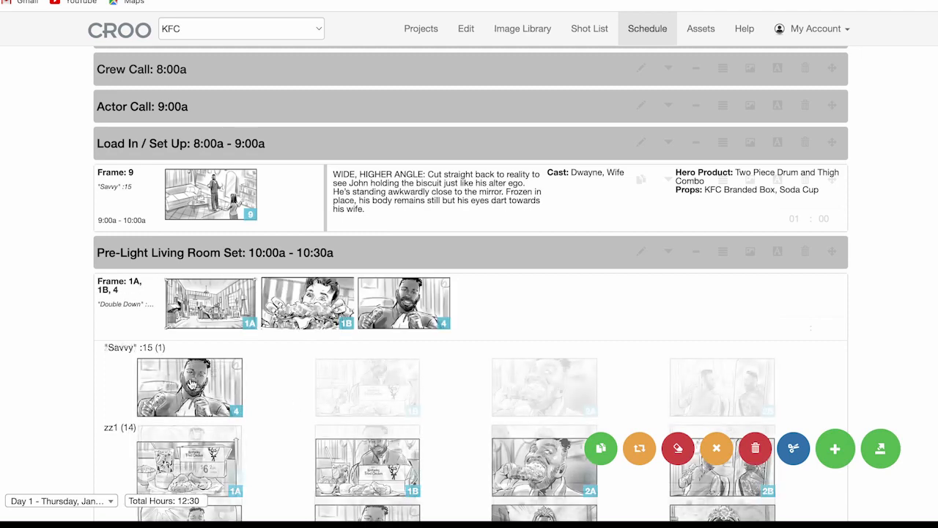
{"action": "left_click", "coordinate": [192, 453]}
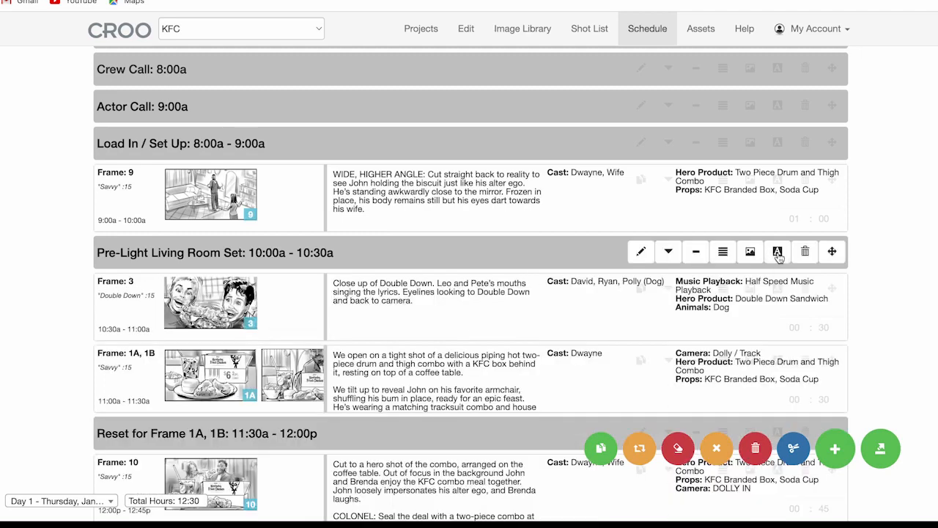
- Add a text strip below the Pre-Light Living Room Set banner and open its text for editing
{"action": "left_click", "coordinate": [777, 252]}
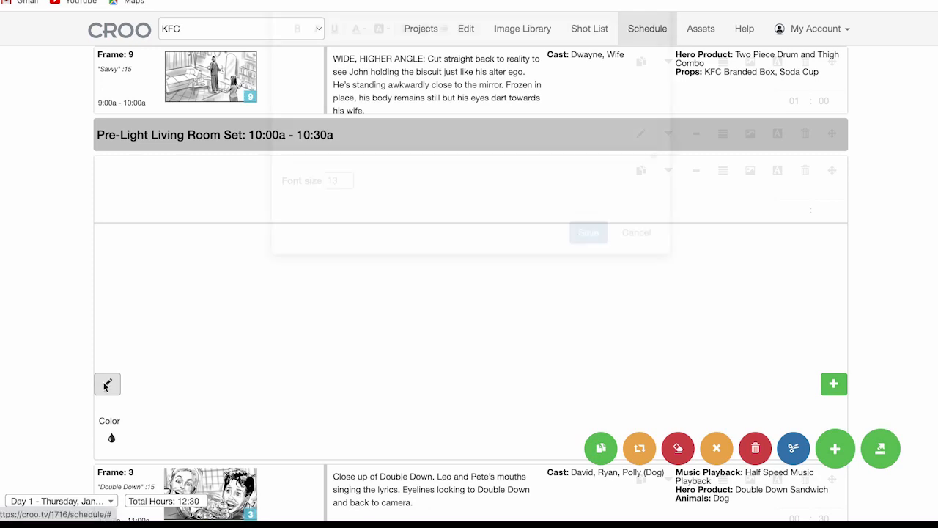
{"action": "left_click", "coordinate": [107, 385]}
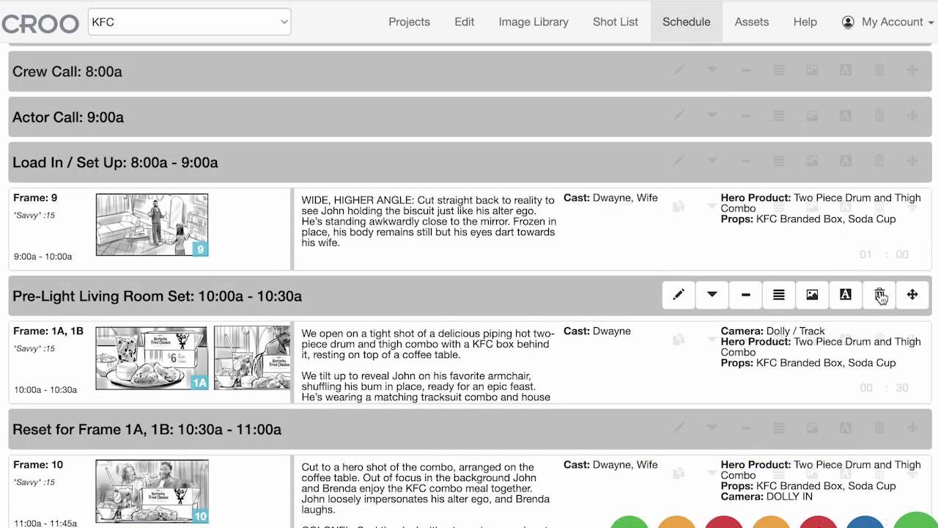
- Delete the Pre-Light Living Room Set banner and move the Reset for Frame 1A, 1B banner above the Frame 1A, 1B strip
{"action": "left_click", "coordinate": [879, 294]}
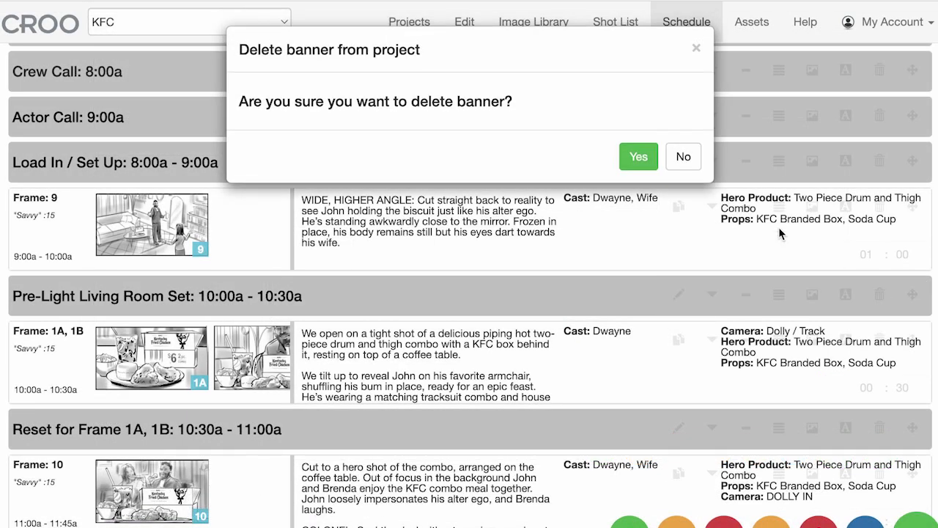
{"action": "left_click", "coordinate": [648, 153]}
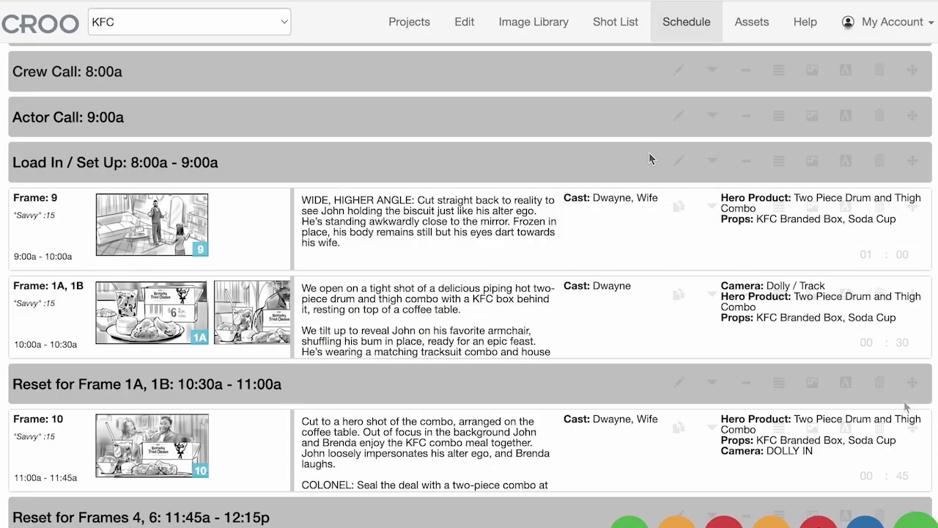
{"action": "left_click_drag", "start_coordinate": [913, 381], "coordinate": [908, 293]}
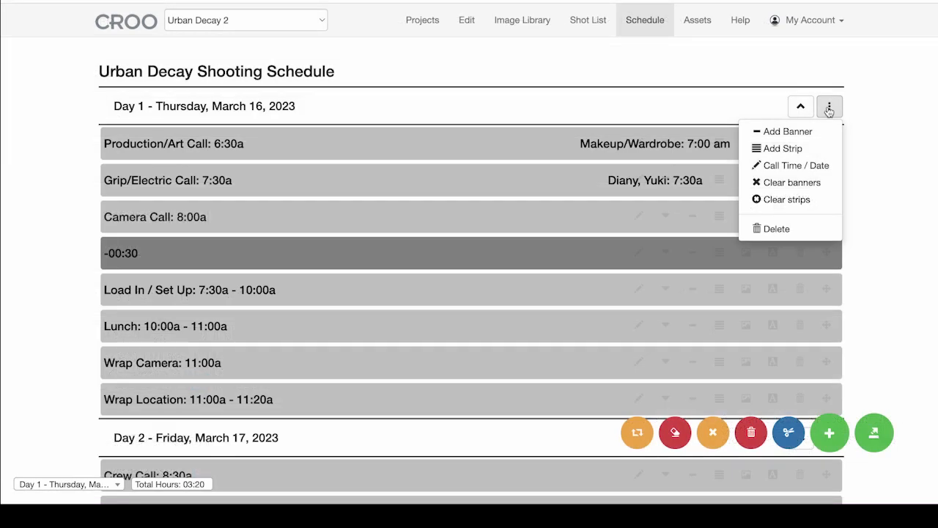
- Start adding a strip to Day 1 of Urban Decay 2 and review the available sort and filter criteria
{"action": "left_click", "coordinate": [799, 148]}
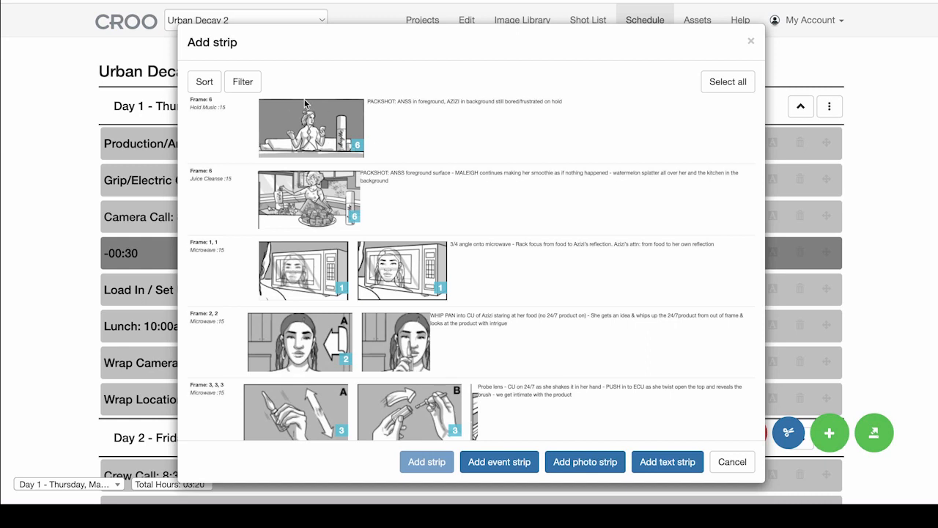
{"action": "left_click", "coordinate": [215, 84]}
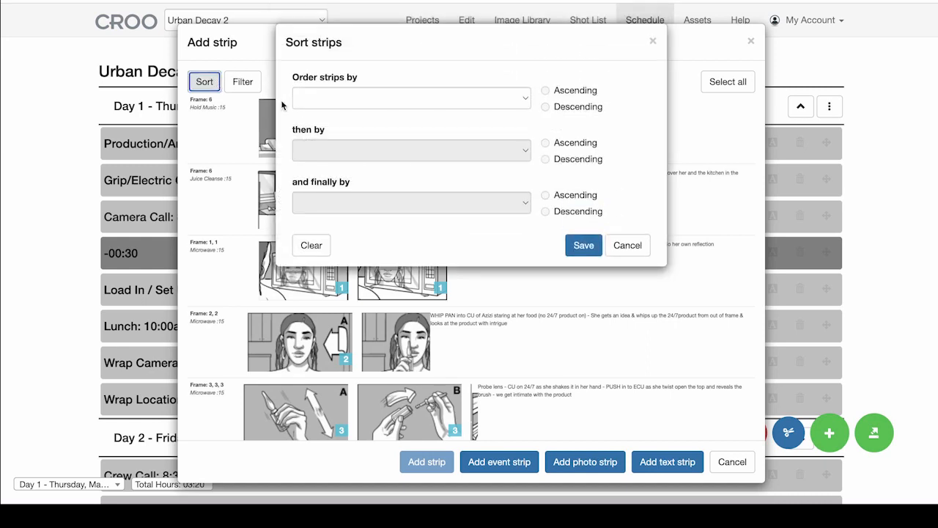
{"action": "left_click", "coordinate": [296, 101]}
{"action": "left_click", "coordinate": [241, 80]}
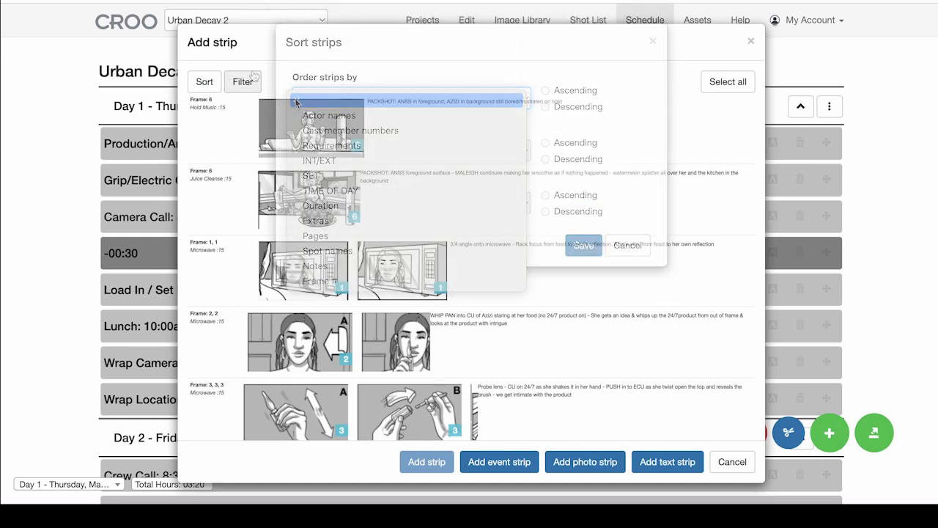
{"action": "left_click", "coordinate": [247, 84]}
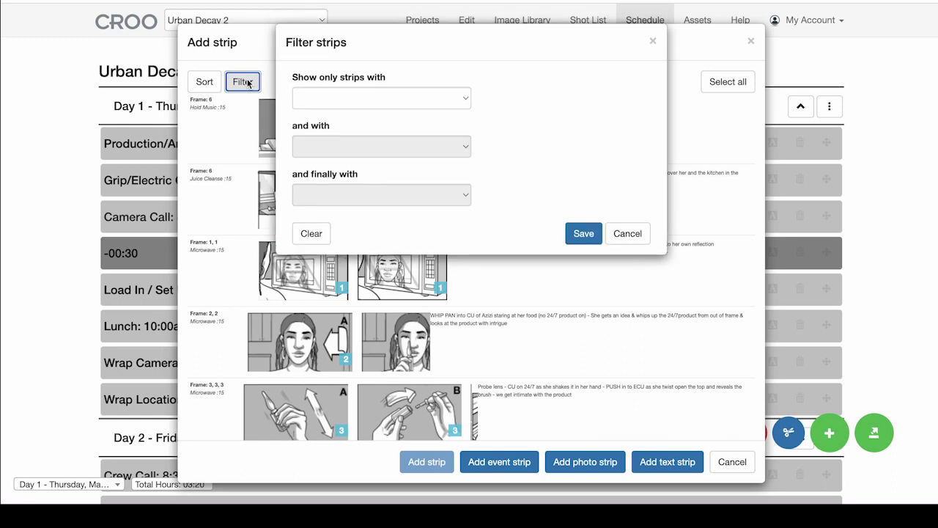
{"action": "left_click", "coordinate": [339, 91]}
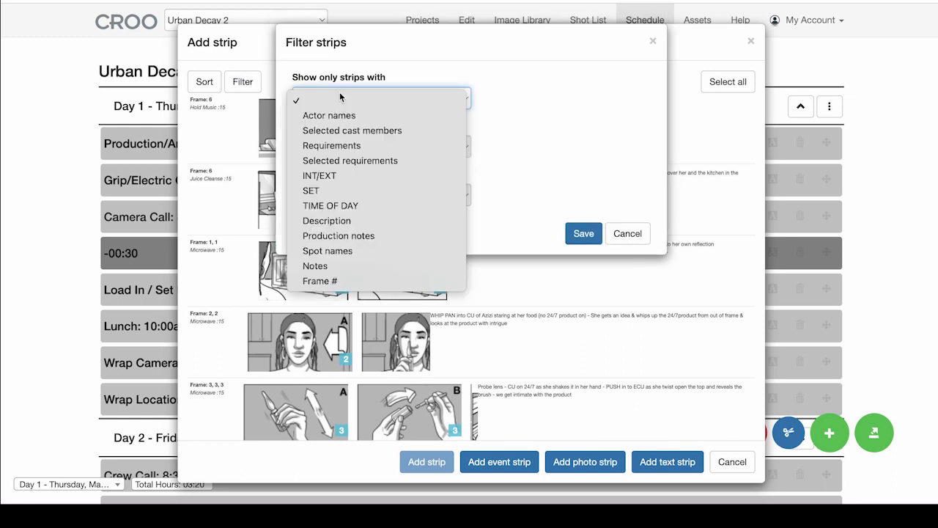
- Add the Hold Music Frame 6, Juice Cleanse Frame 6 and Microwave Frame 1, 1 strips to Day 1
{"action": "left_click", "coordinate": [220, 137]}
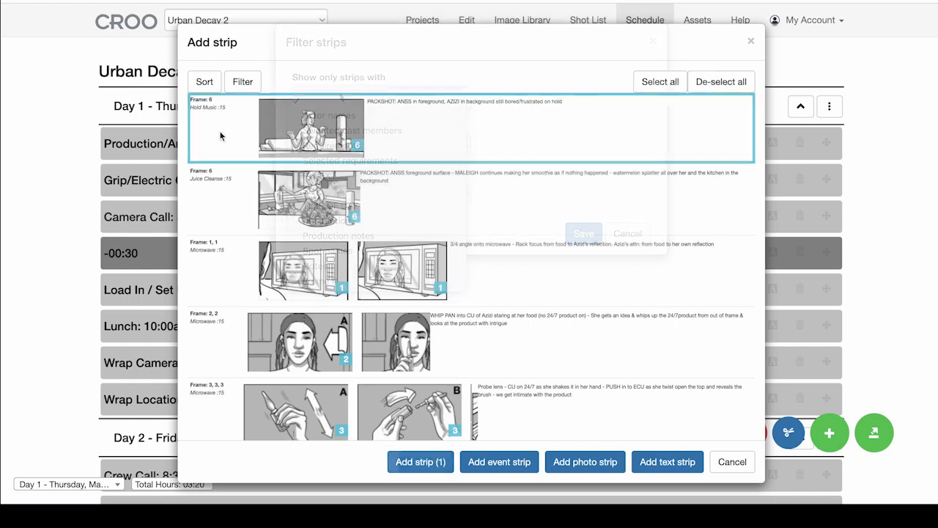
{"action": "left_click", "coordinate": [223, 200]}
{"action": "left_click", "coordinate": [216, 242]}
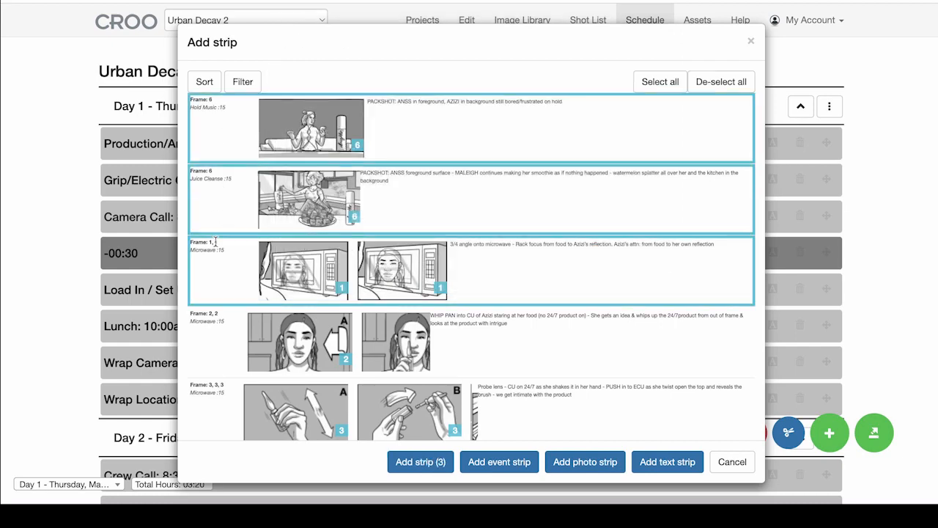
{"action": "left_click", "coordinate": [437, 462]}
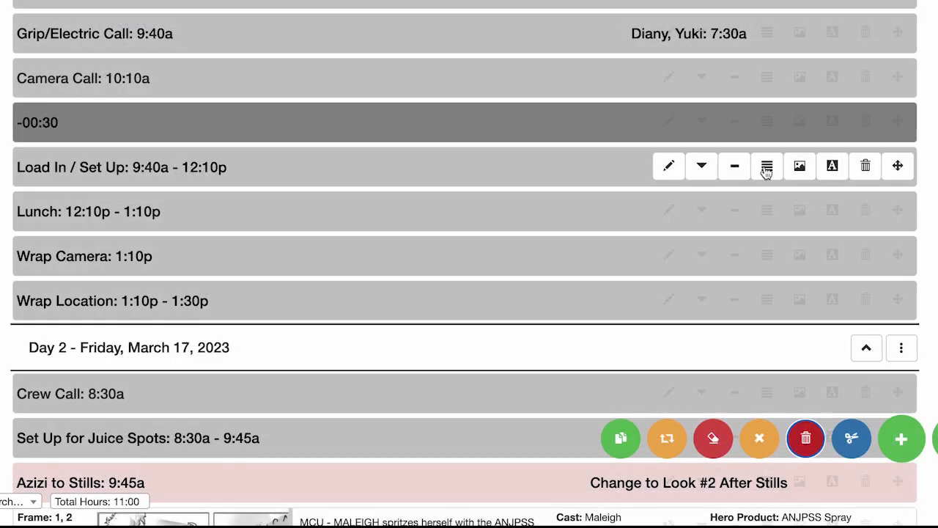
- Add the Microwave :15 Frame 4 strip beneath the Load In / Set Up banner
{"action": "left_click", "coordinate": [767, 169]}
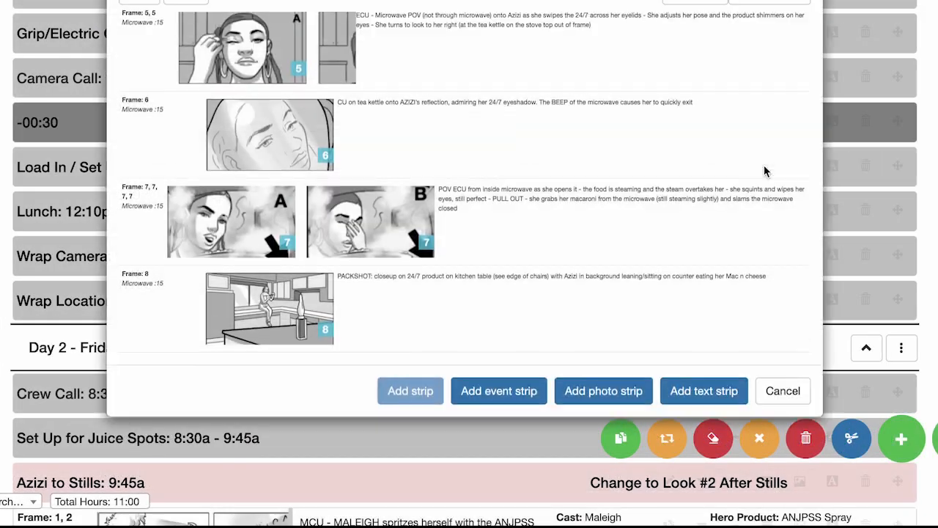
{"action": "left_click", "coordinate": [145, 81]}
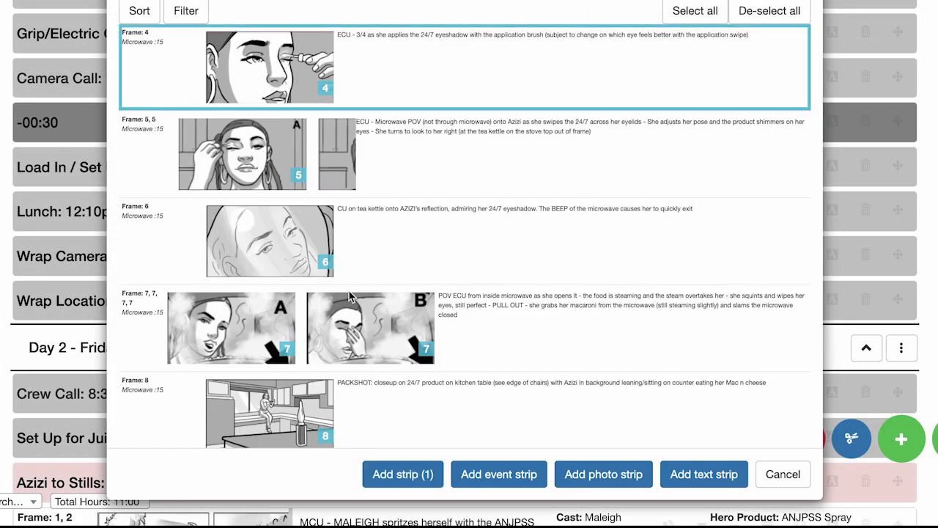
{"action": "left_click", "coordinate": [438, 480]}
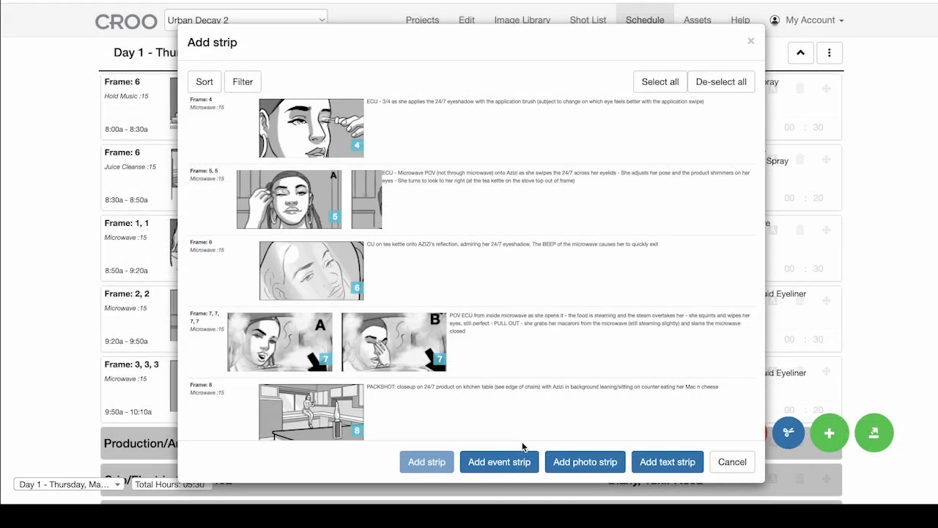
- Add an event strip at the start of Day 1 and title it Rehearsal Day
{"action": "left_click", "coordinate": [517, 460]}
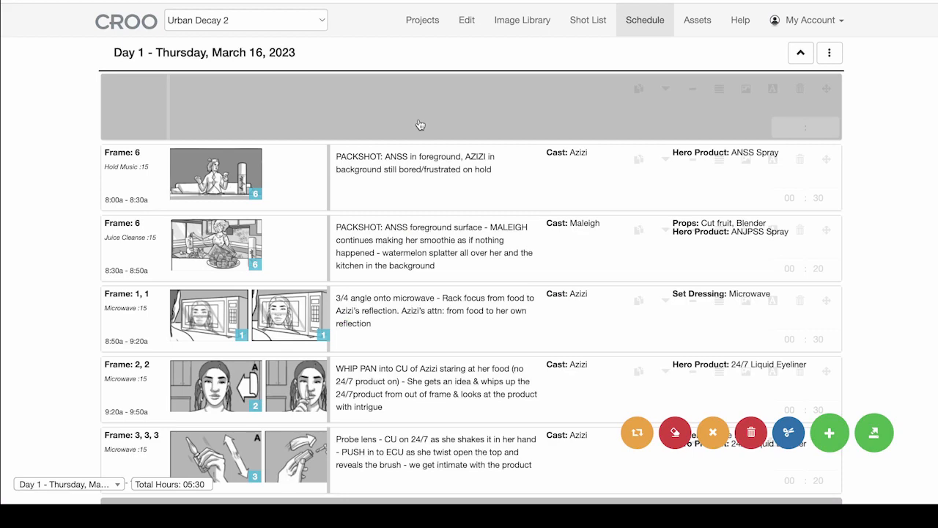
{"action": "left_click", "coordinate": [349, 162]}
{"action": "type", "text": "R"}
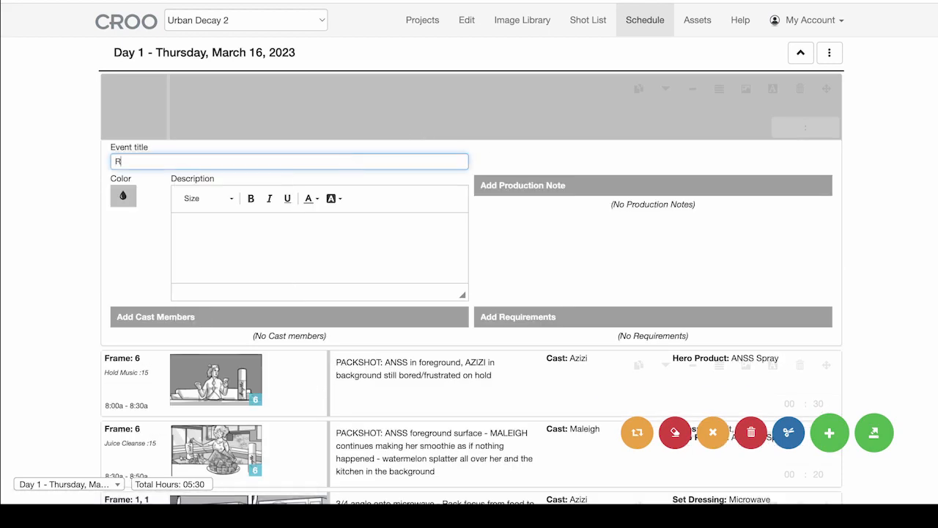
{"action": "type", "text": "ehearsal Day"}
- Assign the two rehearsing actors as cast members of the Rehearsal Day event
{"action": "left_click", "coordinate": [327, 326]}
{"action": "type", "text": "Jan"}
{"action": "key", "text": "Return"}
{"action": "type", "text": "Sarah"}
{"action": "key", "text": "Return"}
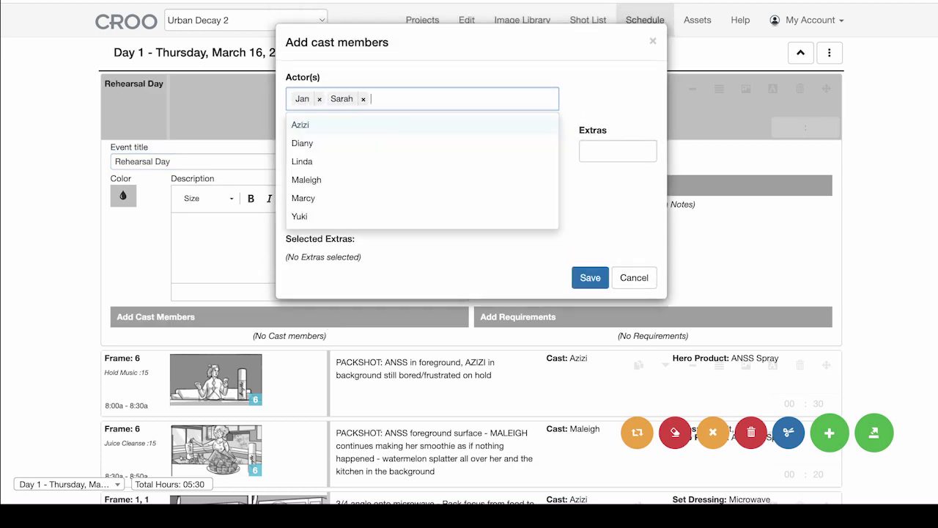
{"action": "left_click", "coordinate": [591, 303]}
- Write the Rehearsal Day description, stating that the two cast members rehearse their fight
{"action": "left_click", "coordinate": [379, 222]}
{"action": "type", "text": "Jan "}
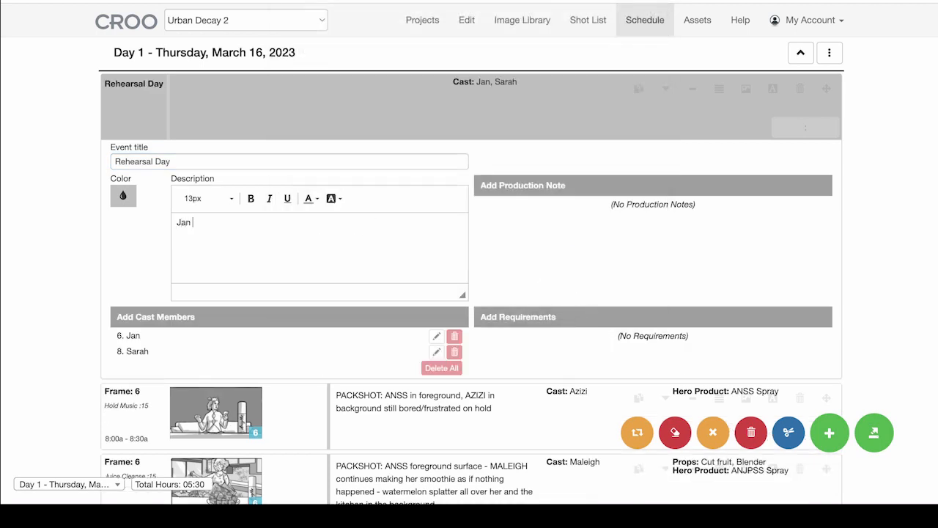
{"action": "type", "text": "and Sarah rehearse their fight."}
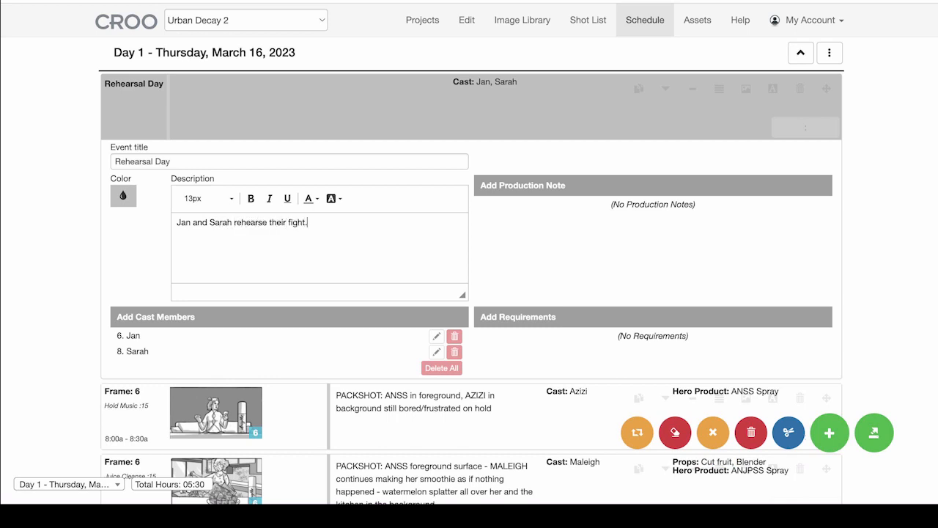
- Add a requirement to the Rehearsal Day event with category Location and element Rehearsal Stage
{"action": "left_click", "coordinate": [641, 319]}
{"action": "left_click", "coordinate": [542, 101]}
{"action": "type", "text": "Location"}
{"action": "key", "text": "Return"}
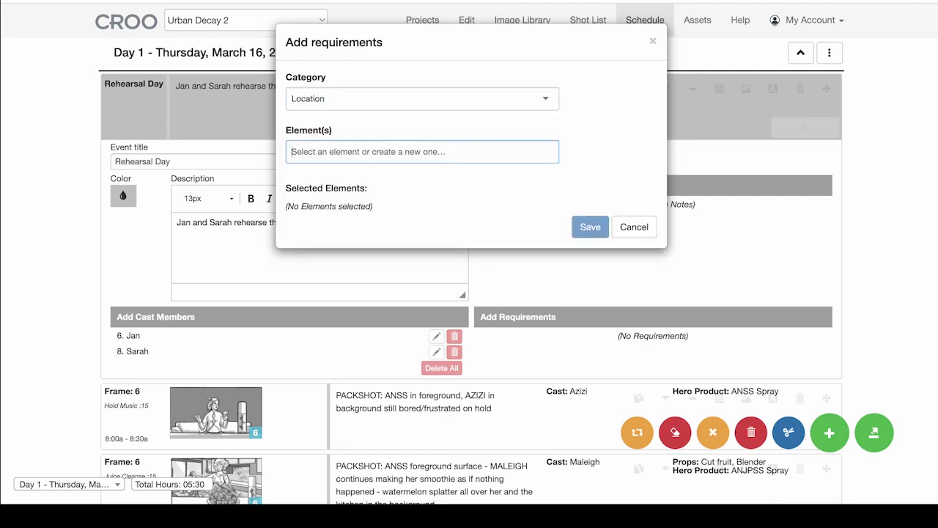
{"action": "type", "text": "Rehears"}
{"action": "type", "text": "al Stag"}
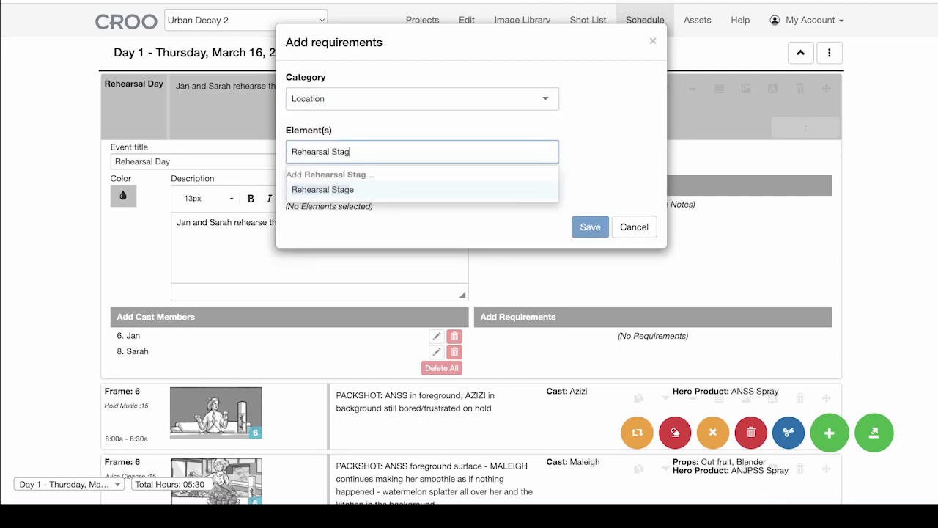
{"action": "key", "text": "Return"}
{"action": "left_click", "coordinate": [591, 254]}
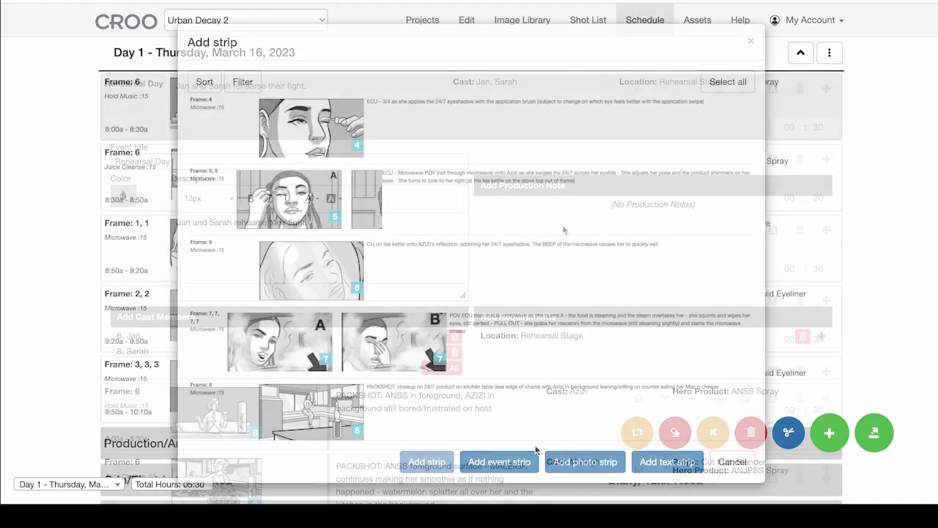
- Add a photo strip at the start of Day 1 and place Microwave :15 frames 4, 6 and 8 in it
{"action": "left_click", "coordinate": [569, 457]}
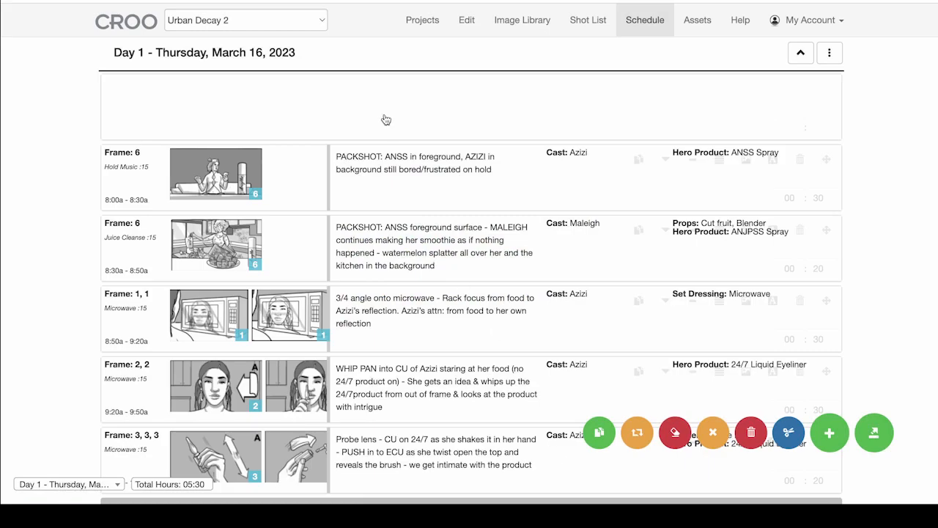
{"action": "left_click", "coordinate": [386, 119]}
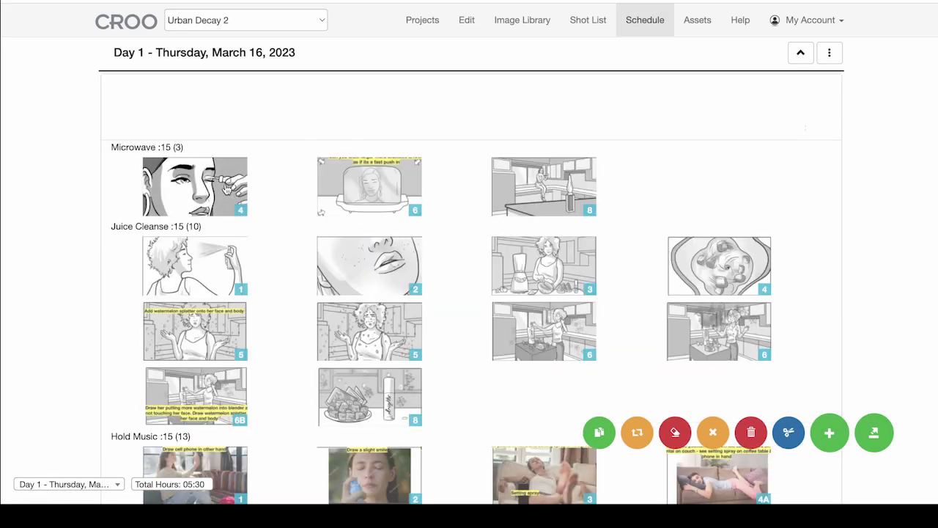
{"action": "left_click", "coordinate": [226, 189]}
{"action": "left_click", "coordinate": [226, 189]}
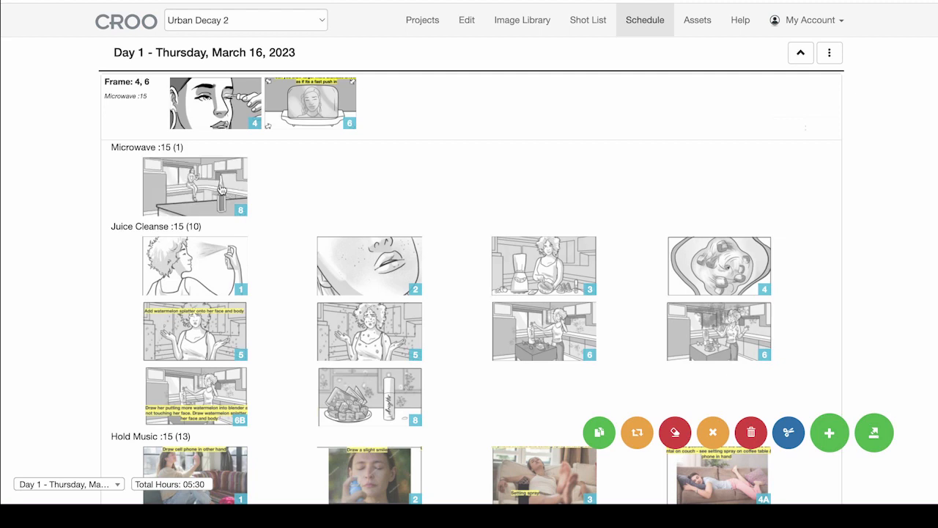
{"action": "left_click", "coordinate": [222, 189]}
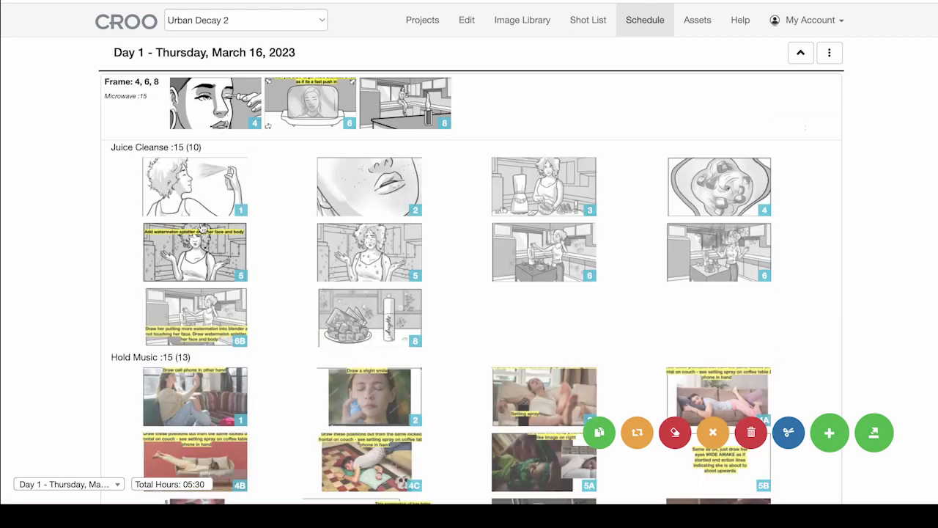
- Add Juice Cleanse :15 frames 1, 2, 3, 4 and the first frame 5 to the photo strip
{"action": "left_click", "coordinate": [199, 215]}
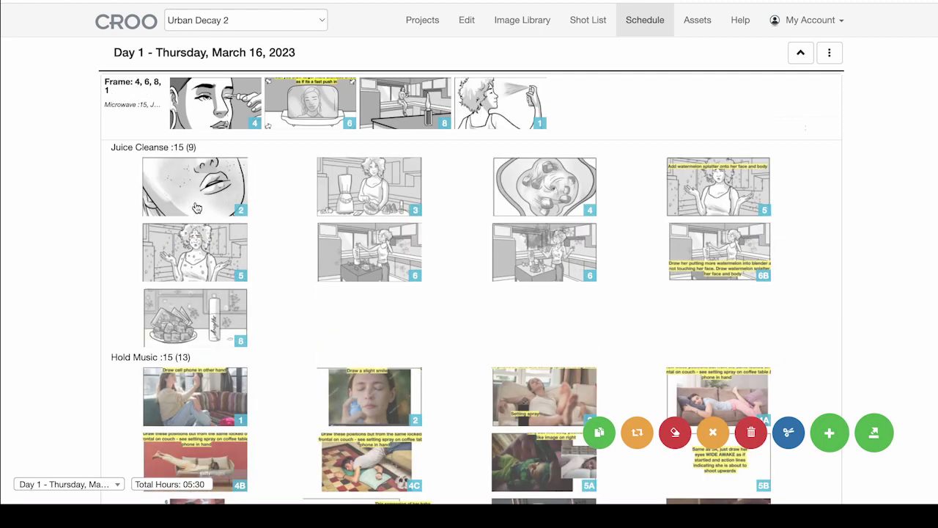
{"action": "left_click", "coordinate": [194, 200]}
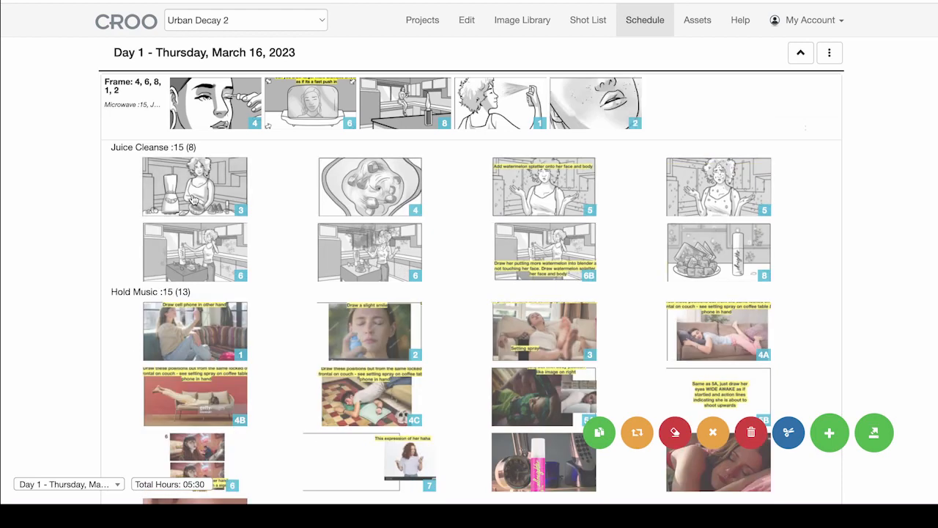
{"action": "left_click", "coordinate": [194, 199]}
{"action": "left_click", "coordinate": [195, 199]}
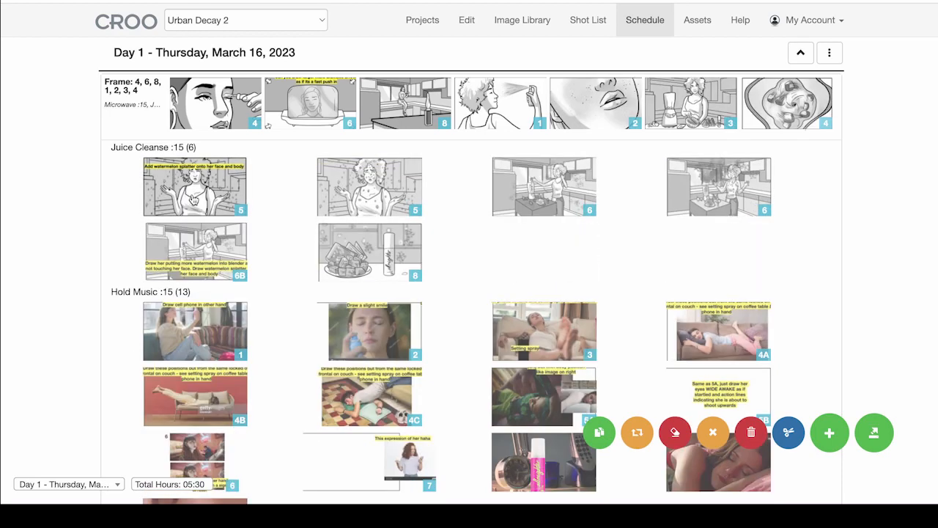
{"action": "left_click", "coordinate": [194, 200]}
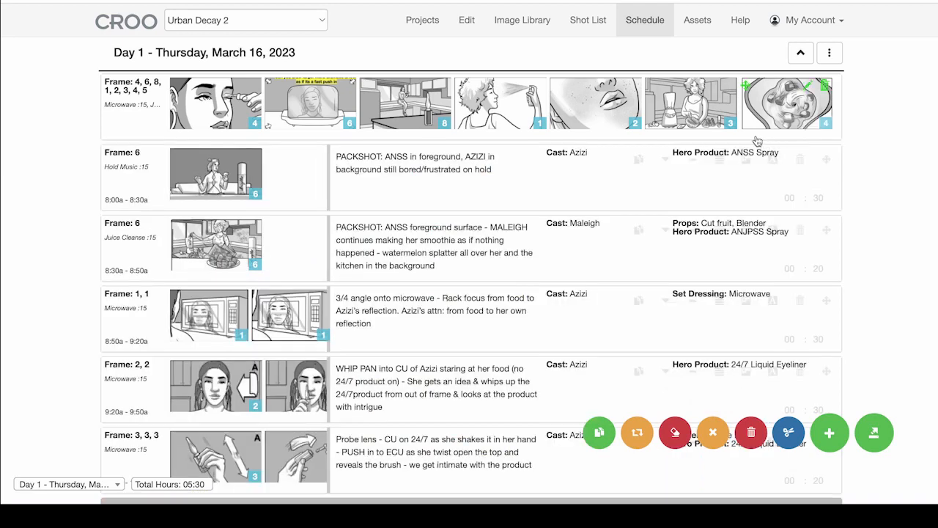
- Hide the image data and the image labels on the Day 1 photo strip
{"action": "left_click", "coordinate": [757, 140]}
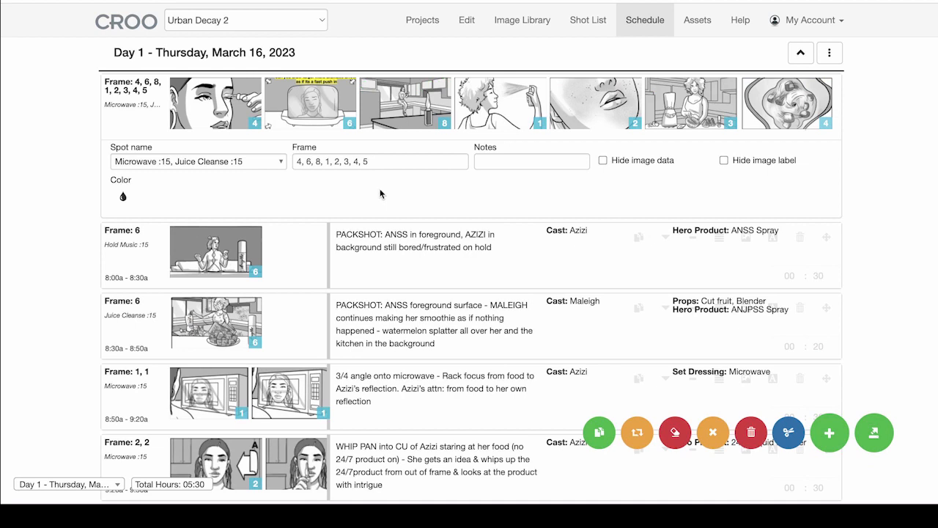
{"action": "left_click", "coordinate": [604, 160]}
{"action": "left_click", "coordinate": [724, 161]}
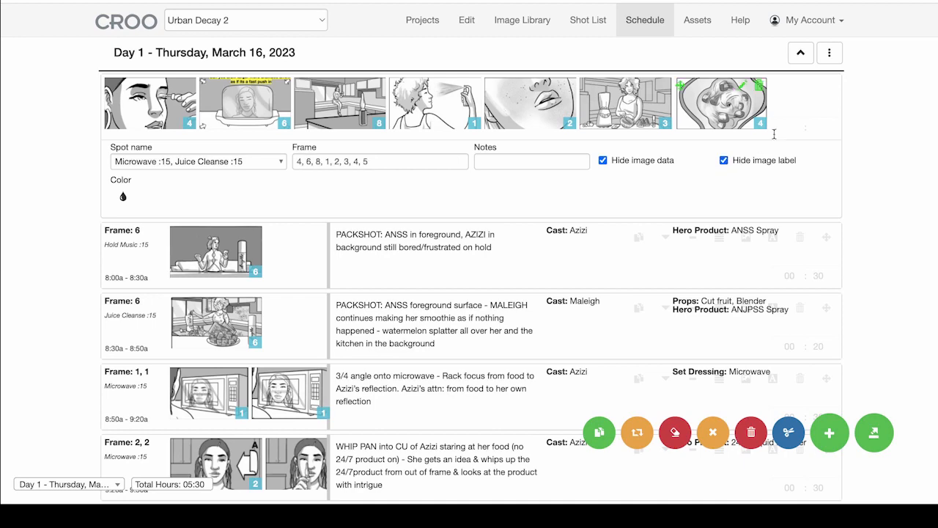
{"action": "left_click", "coordinate": [766, 139]}
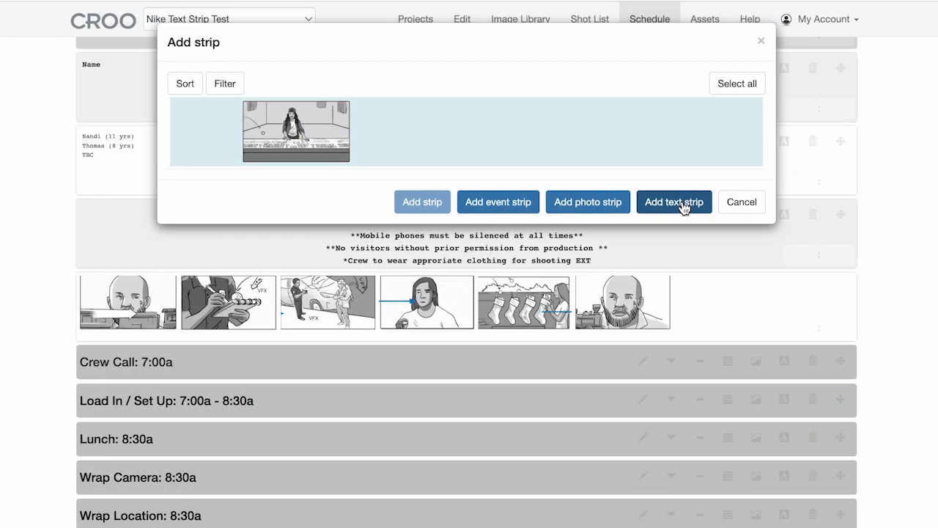
- Add an empty text strip below the Unit Notes strip in the Nike Text Strip Test schedule
{"action": "left_click", "coordinate": [686, 204]}
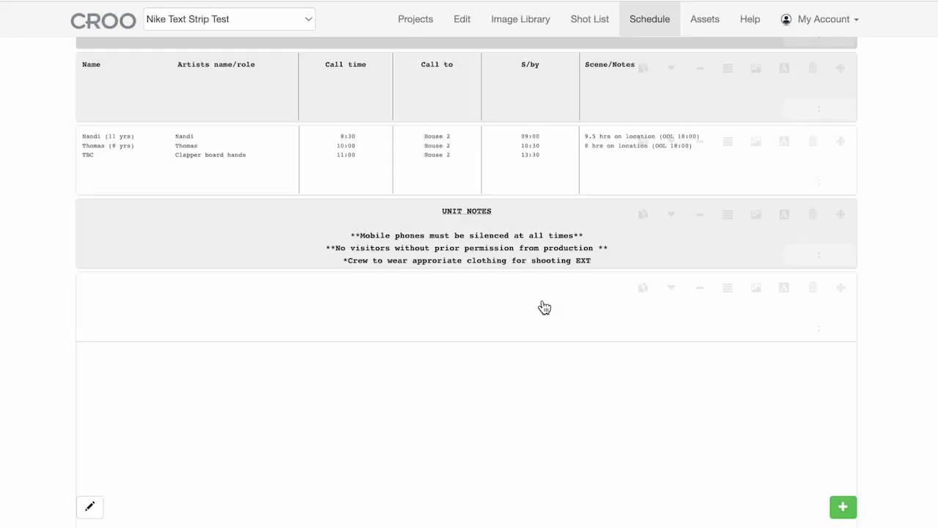
{"action": "scroll", "coordinate": [544, 307], "scroll_direction": "down", "scroll_amount": 3}
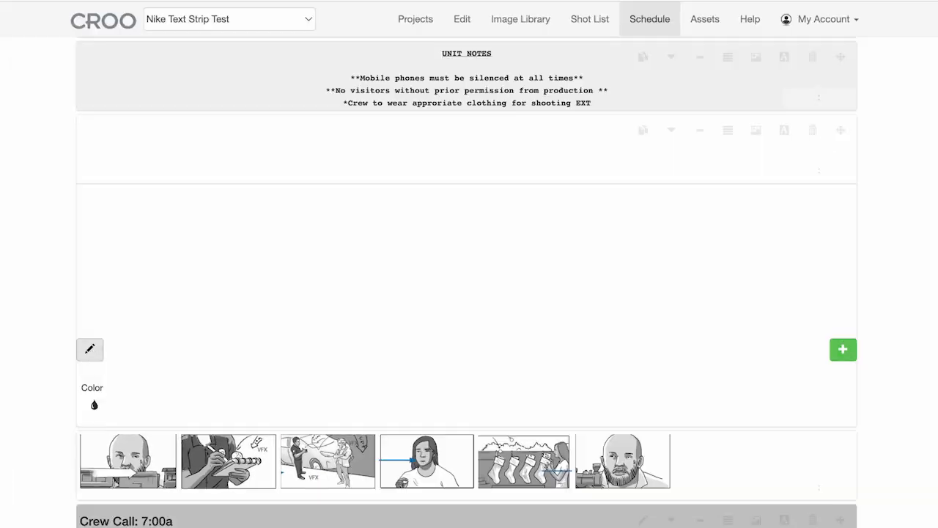
- Enter "Text in this column" in the empty text strip's column and save it
{"action": "left_click", "coordinate": [91, 352]}
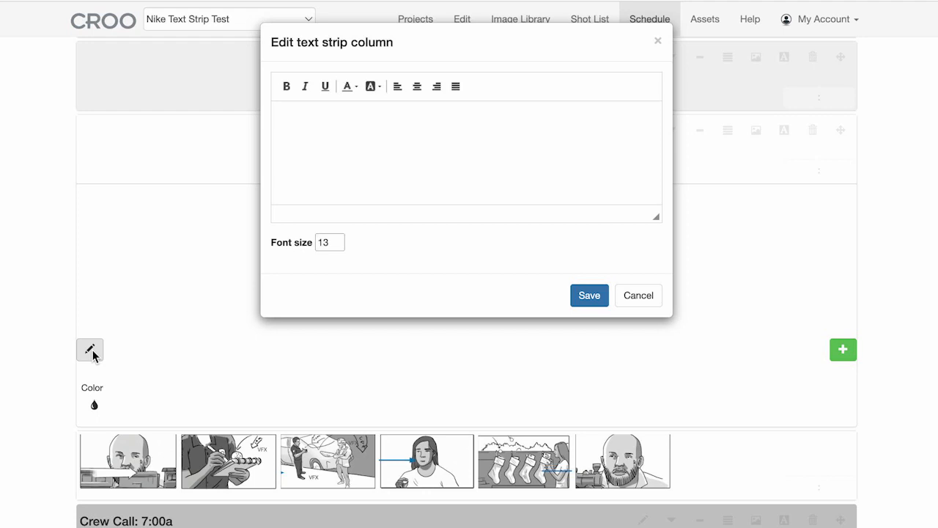
{"action": "left_click", "coordinate": [340, 160]}
{"action": "type", "text": "Text in this column"}
{"action": "left_click", "coordinate": [591, 304]}
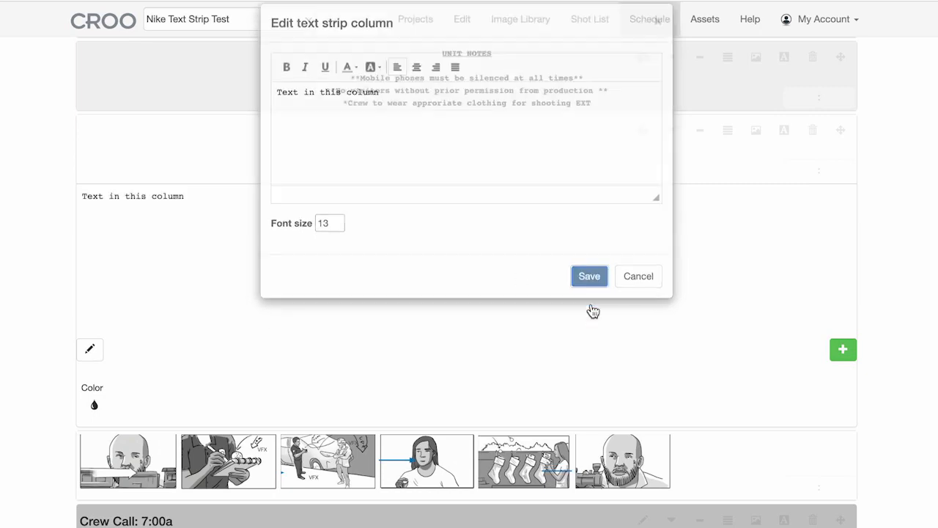
- Add four more empty columns to the text strip, and open the fourth column's text editor without entering anything
{"action": "left_click", "coordinate": [843, 352]}
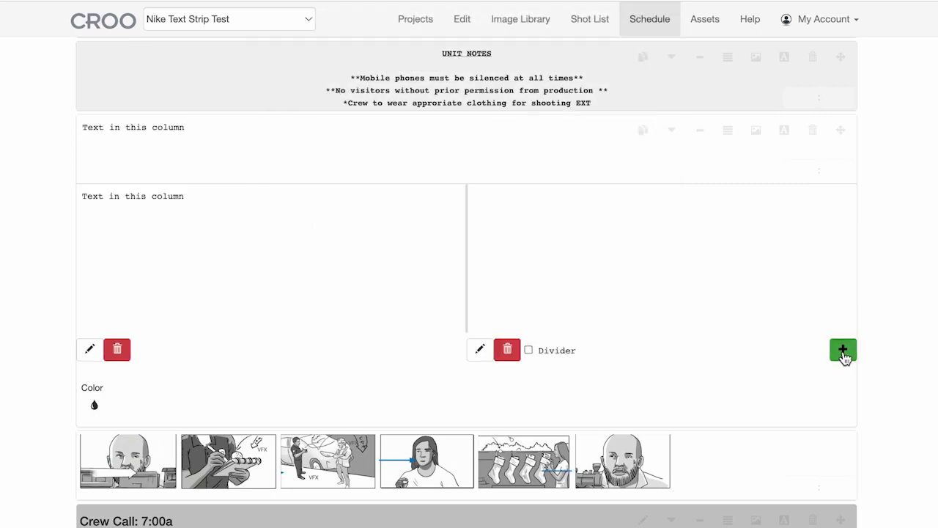
{"action": "left_click", "coordinate": [843, 352]}
{"action": "left_click", "coordinate": [843, 352]}
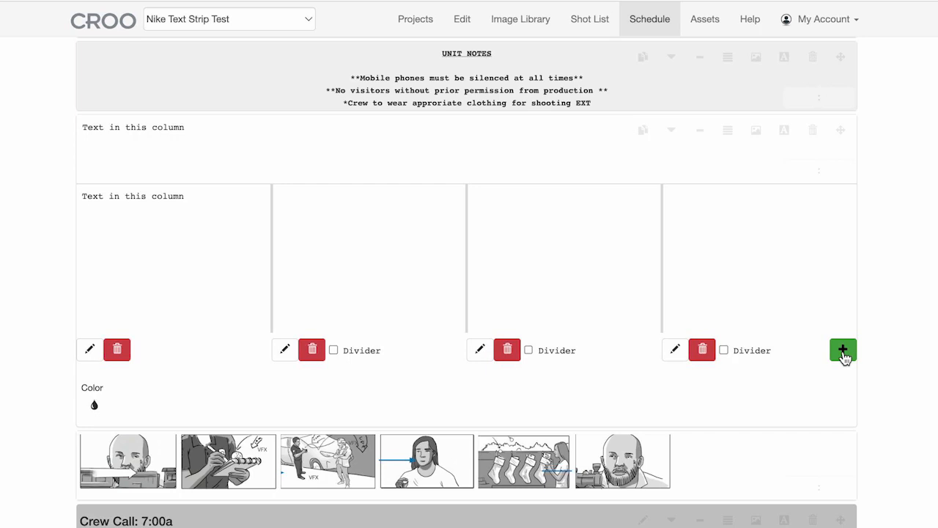
{"action": "left_click", "coordinate": [843, 351]}
{"action": "left_click", "coordinate": [559, 350]}
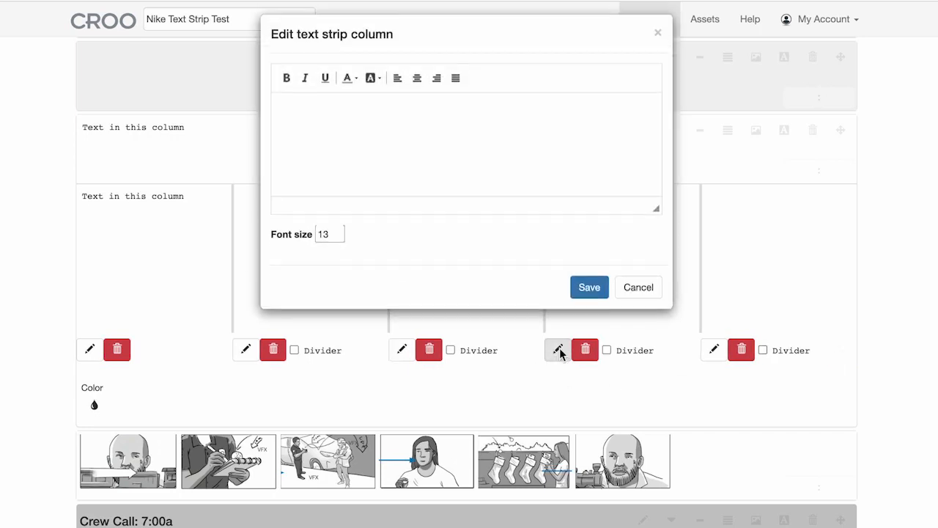
{"action": "left_click", "coordinate": [629, 302]}
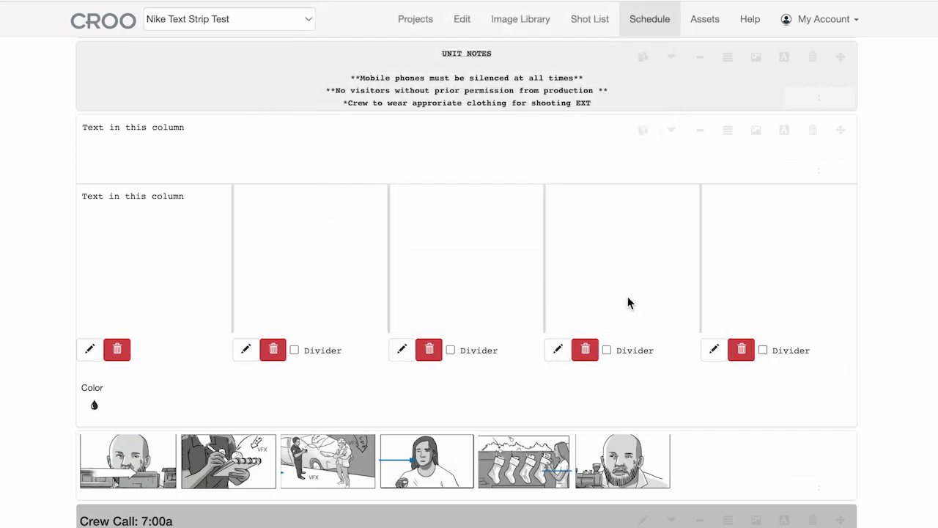
- Delete the fourth of the five text strip columns and turn on the dividers for the remaining added columns
{"action": "left_click", "coordinate": [586, 357]}
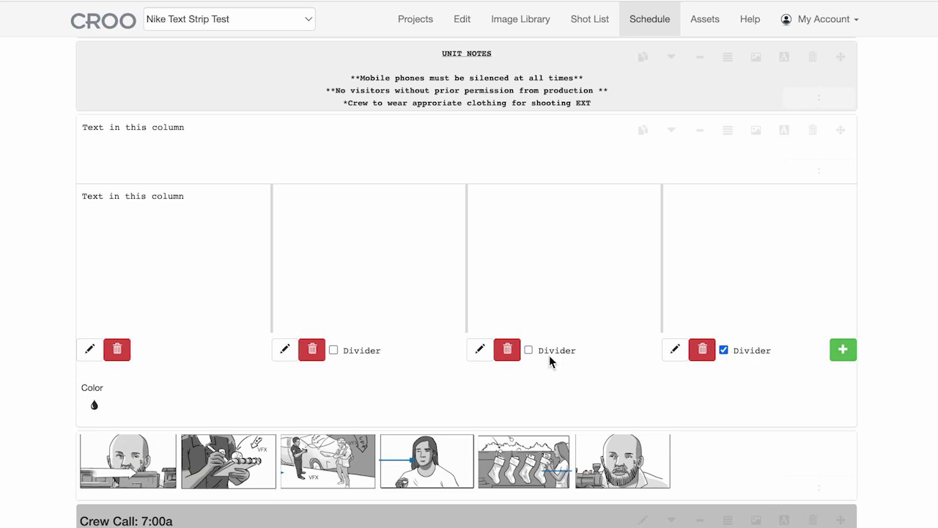
{"action": "left_click", "coordinate": [529, 350]}
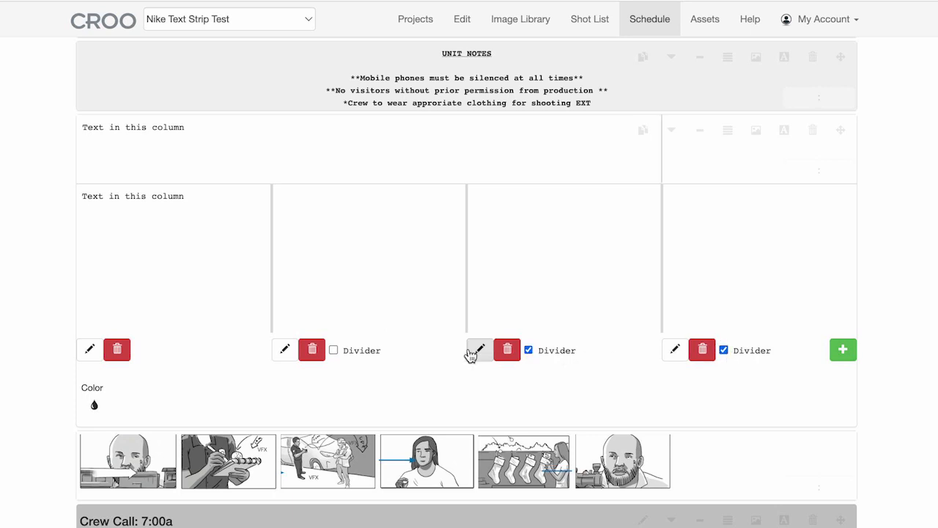
{"action": "left_click", "coordinate": [333, 351]}
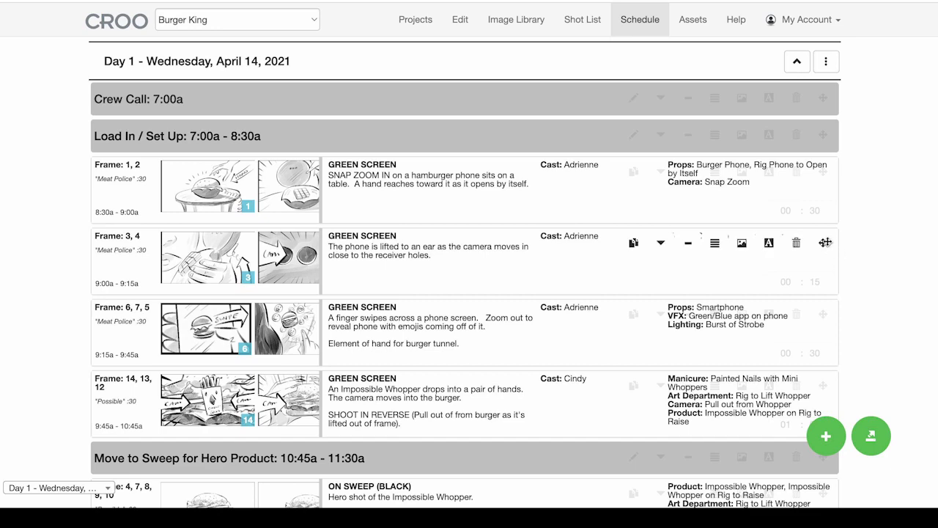
- In Burger King Day 1, move the frames 3, 4 strip below the frames 6, 7, 5 strip and set the call time to 06:30 AM
{"action": "left_click_drag", "start_coordinate": [824, 243], "coordinate": [824, 315]}
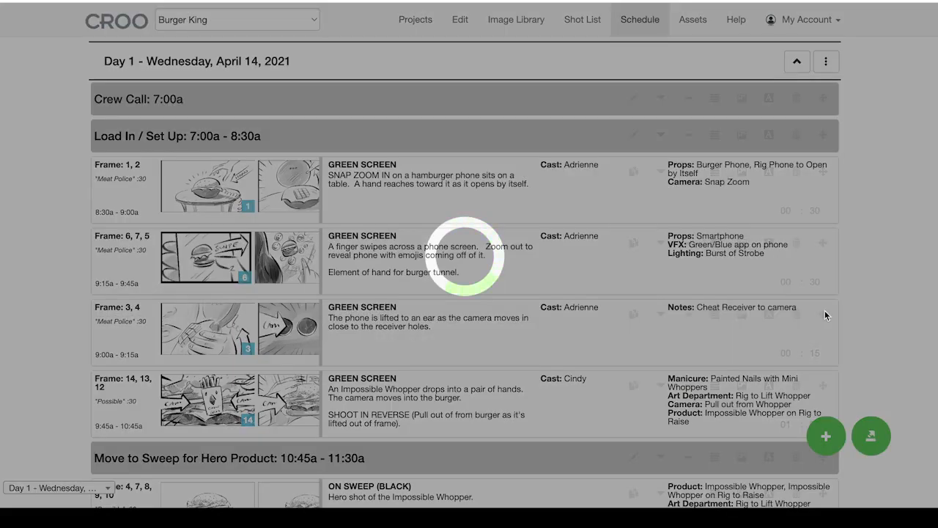
{"action": "left_click", "coordinate": [830, 64]}
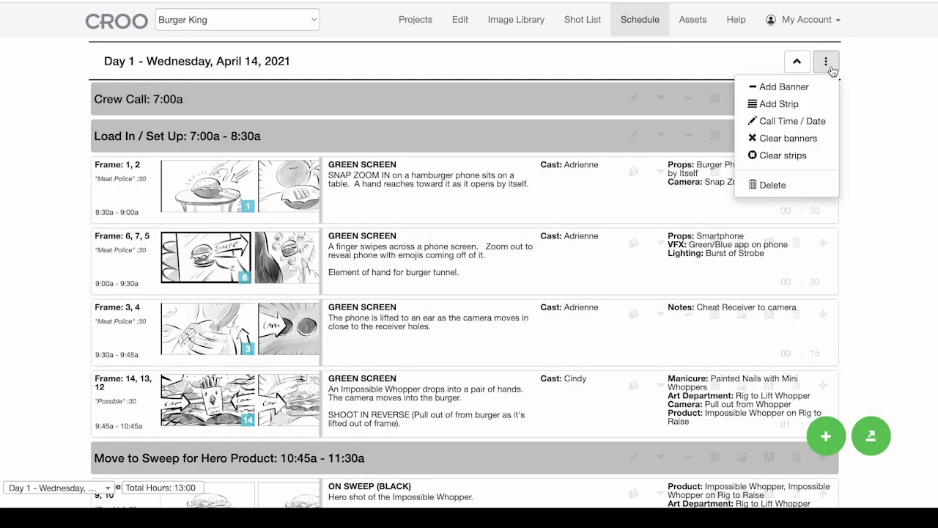
{"action": "left_click", "coordinate": [810, 122]}
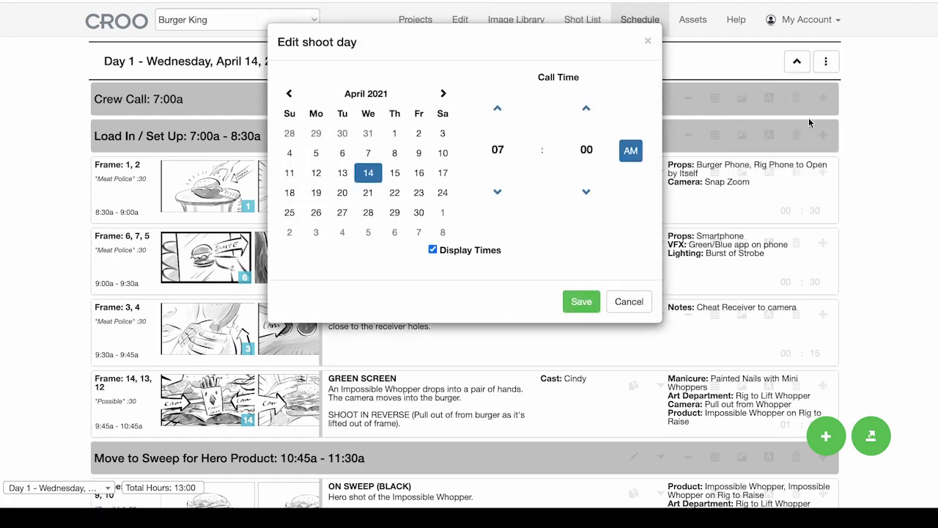
{"action": "left_click", "coordinate": [511, 151]}
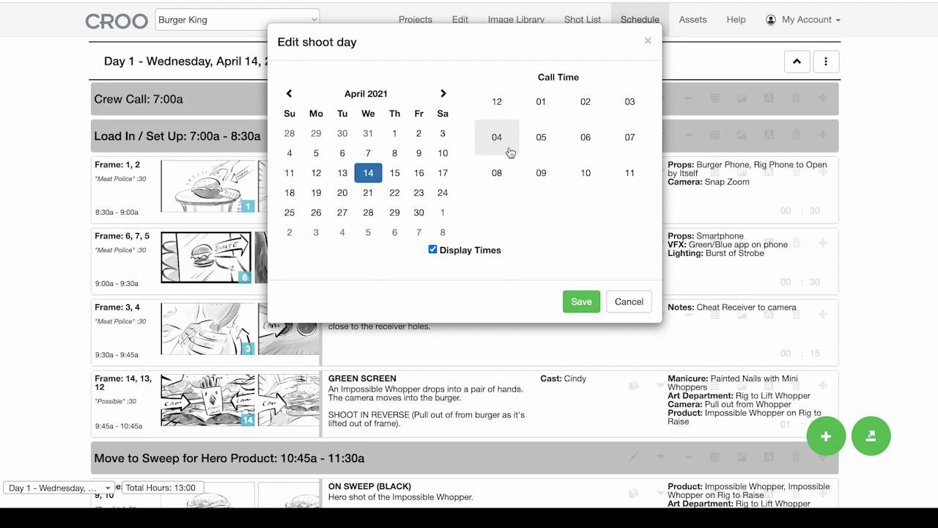
{"action": "left_click", "coordinate": [591, 145]}
{"action": "left_click", "coordinate": [592, 147]}
{"action": "left_click", "coordinate": [592, 144]}
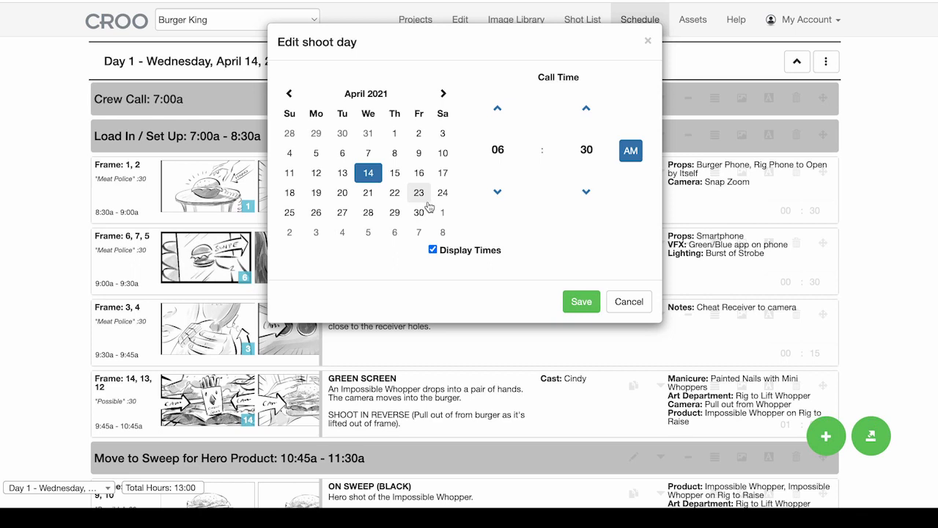
{"action": "left_click", "coordinate": [433, 250]}
{"action": "left_click", "coordinate": [433, 250]}
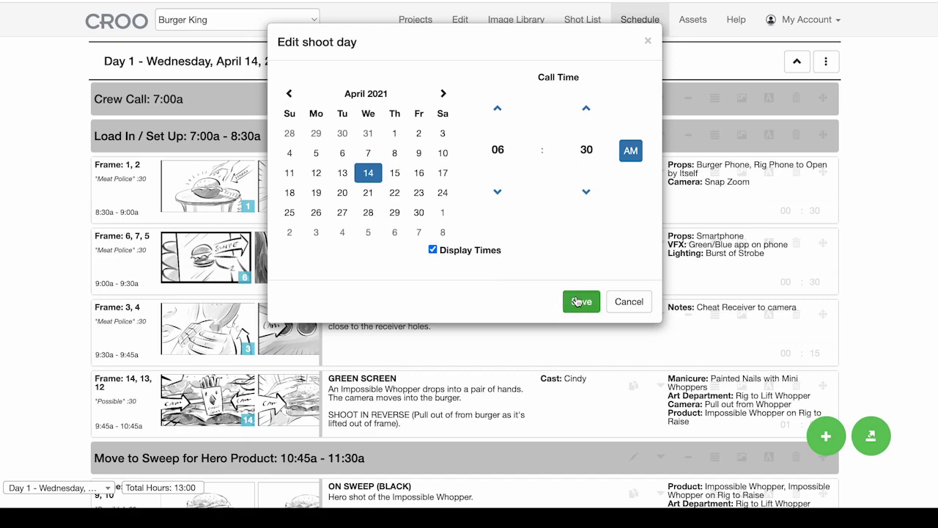
{"action": "left_click", "coordinate": [581, 301]}
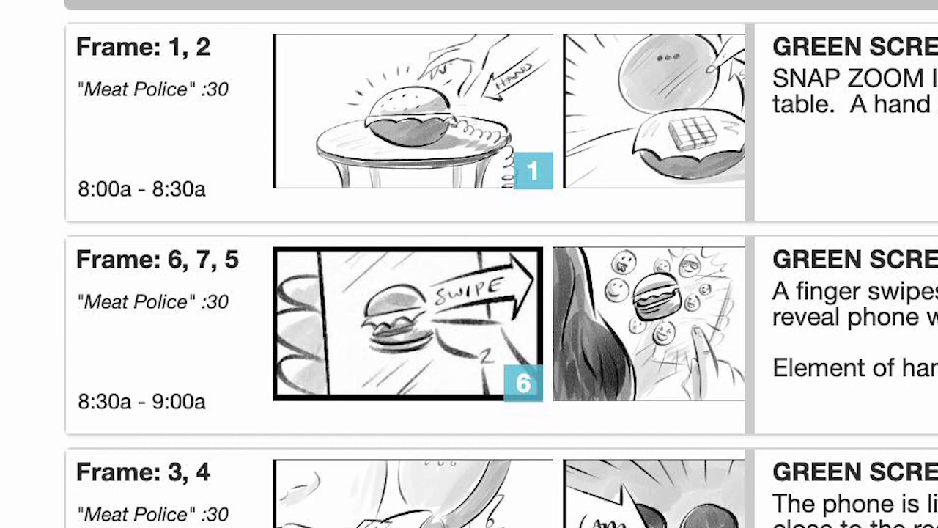
- Move the "Meat Police" frames 1, 2 strip below the frames 6, 7, 5 strip
{"action": "left_click_drag", "start_coordinate": [410, 121], "coordinate": [410, 334]}
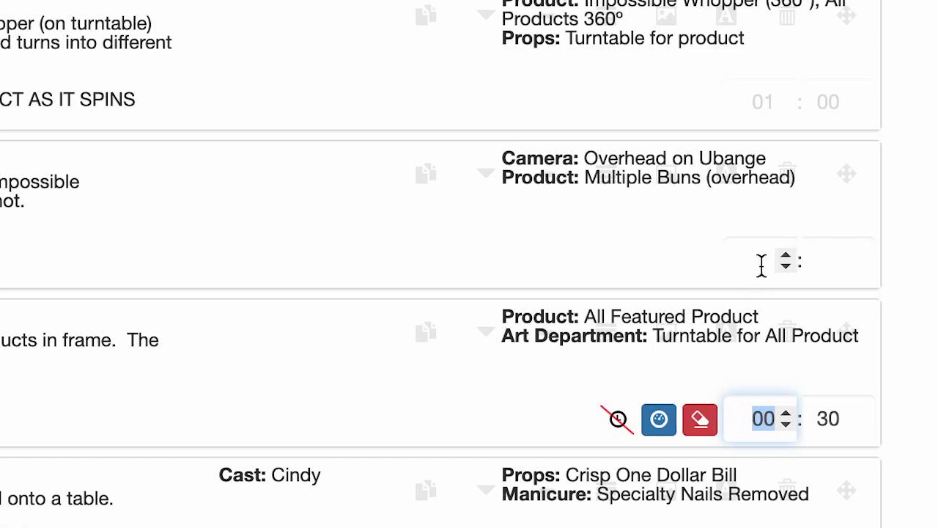
- Enter 1 hour as the duration of the overhead Multiple Buns strip and raise its minutes
{"action": "left_click", "coordinate": [762, 263]}
{"action": "type", "text": "1"}
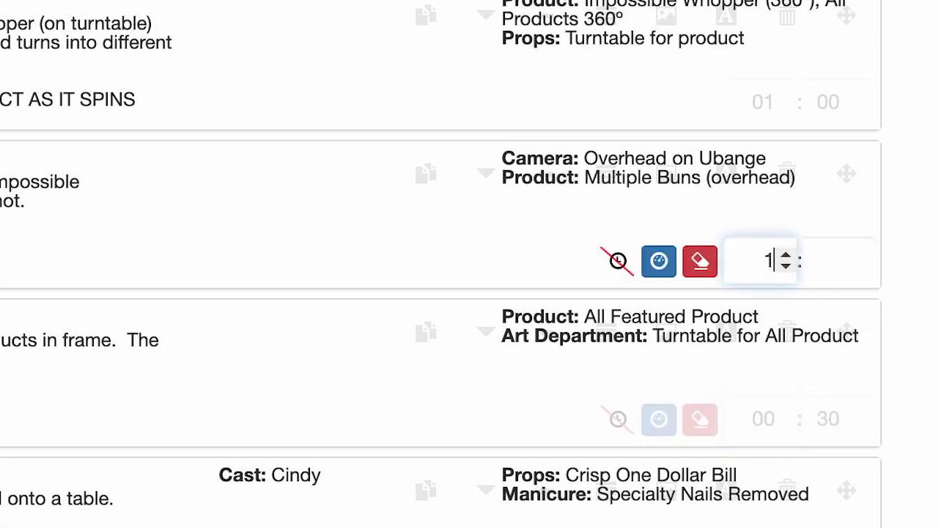
{"action": "left_click", "coordinate": [866, 255]}
{"action": "left_click", "coordinate": [865, 255]}
{"action": "left_click", "coordinate": [865, 255]}
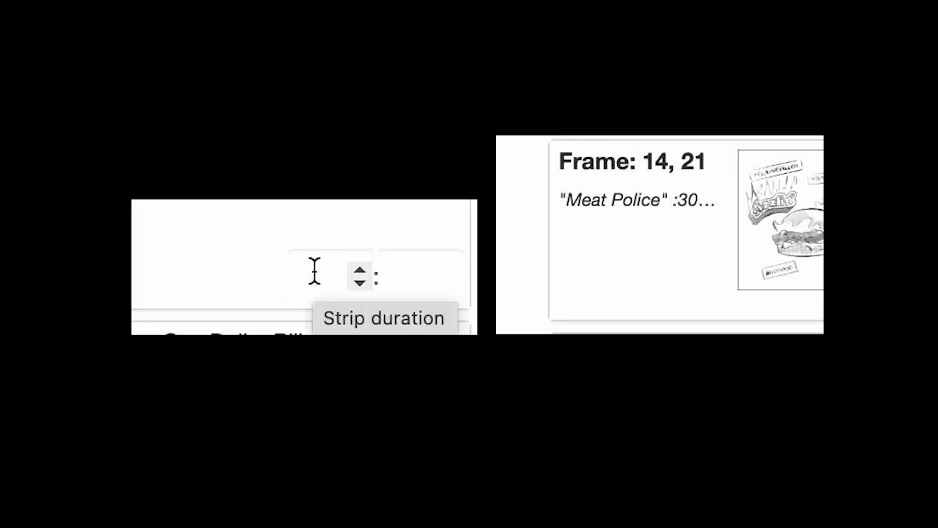
- Set the duration of the frames 14, 21 strip to 00:00
{"action": "left_click", "coordinate": [315, 270]}
{"action": "type", "text": "0"}
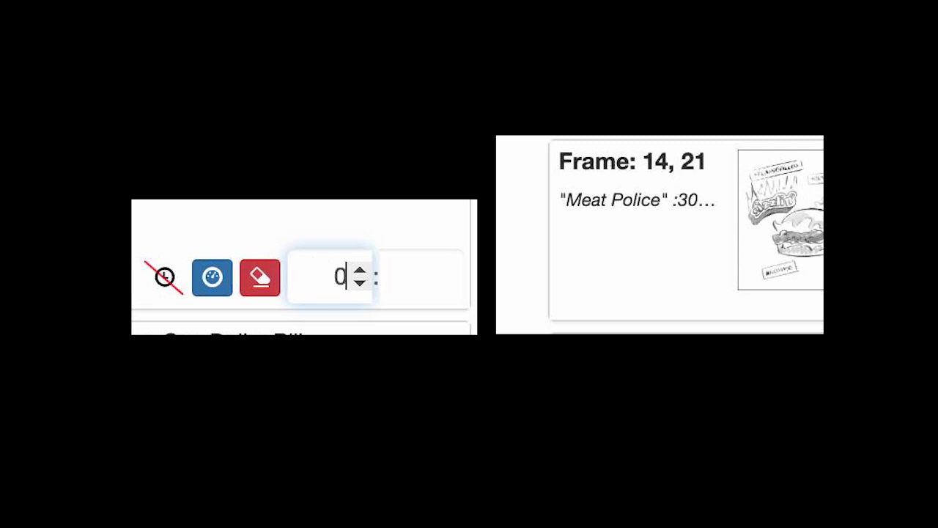
{"action": "key", "text": "Tab"}
{"action": "key", "text": "Tab"}
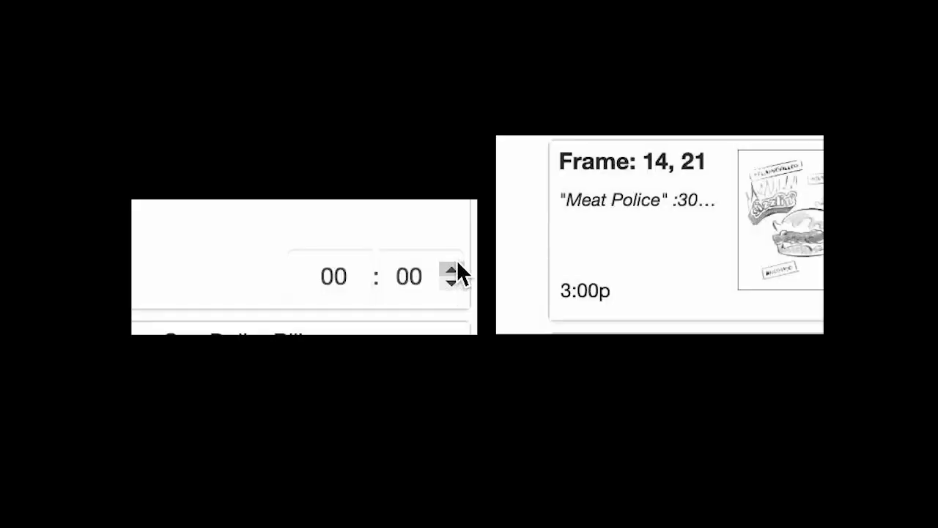
- Raise the duration of the frames 14, 21 strip to 00:30
{"action": "left_click", "coordinate": [457, 267]}
{"action": "left_click", "coordinate": [456, 268]}
{"action": "left_click", "coordinate": [457, 268]}
{"action": "left_click", "coordinate": [457, 267]}
{"action": "left_click", "coordinate": [457, 267]}
{"action": "left_click", "coordinate": [457, 267]}
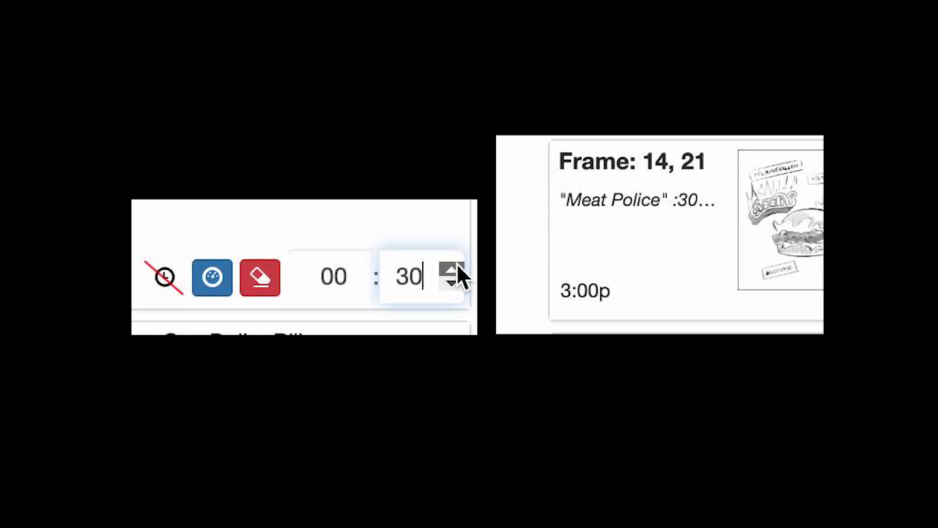
{"action": "key", "text": "Tab"}
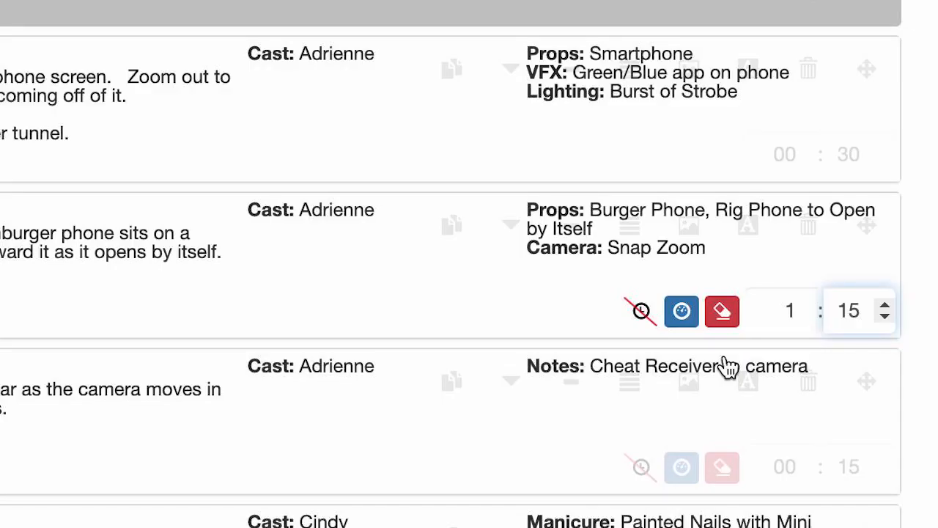
- Erase the duration of the frames 1, 2 strip and apply the duration gauge option to the frames 3, 4 strip
{"action": "left_click", "coordinate": [725, 311]}
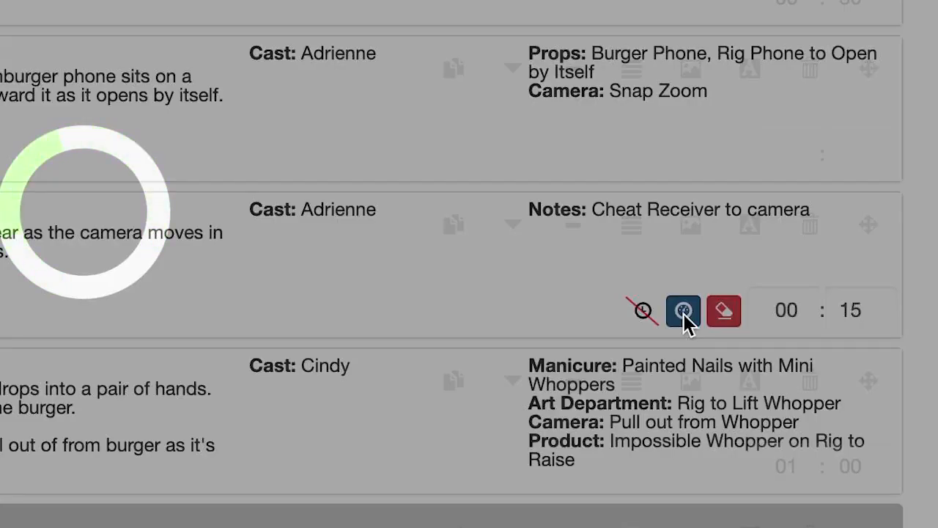
{"action": "left_click", "coordinate": [685, 323]}
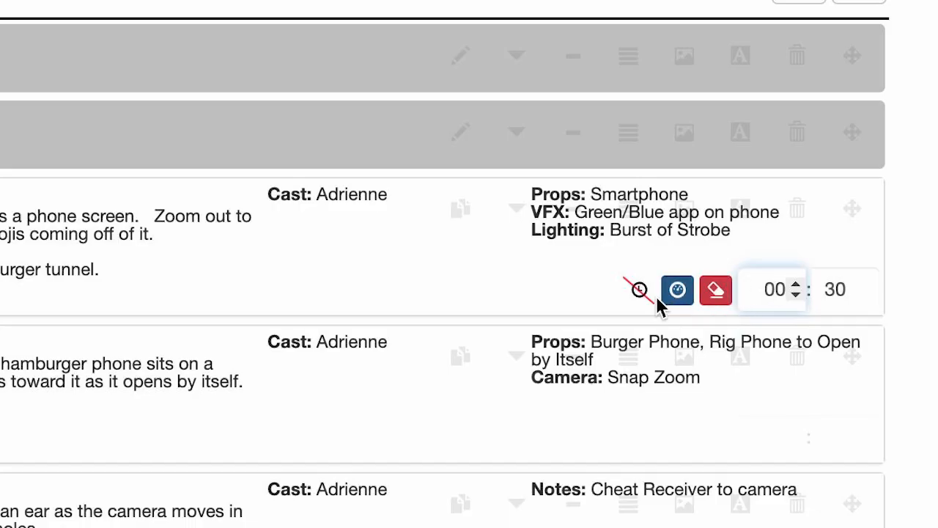
- Exclude the frames 6, 7, 5 strip's duration from the schedule timing and set the frames 1, 2 strip's duration to 1:00
{"action": "left_click", "coordinate": [643, 291]}
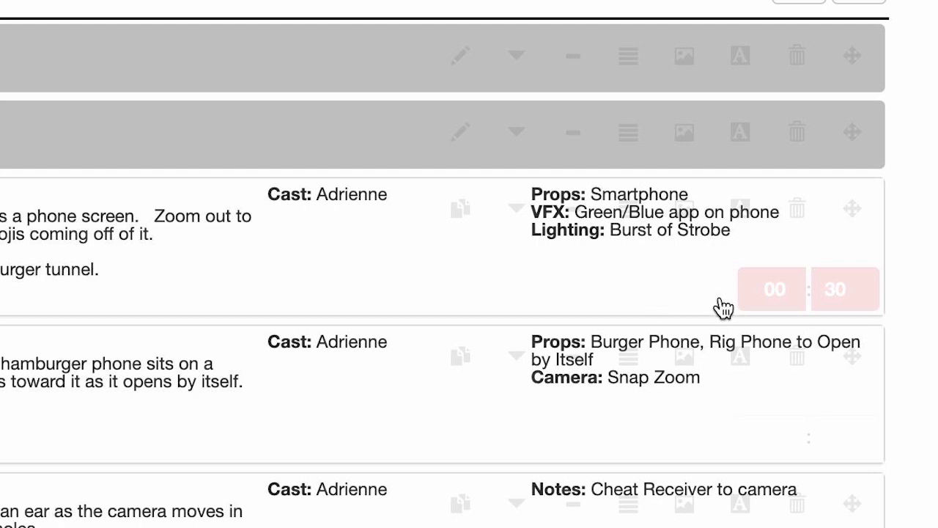
{"action": "left_click", "coordinate": [775, 450]}
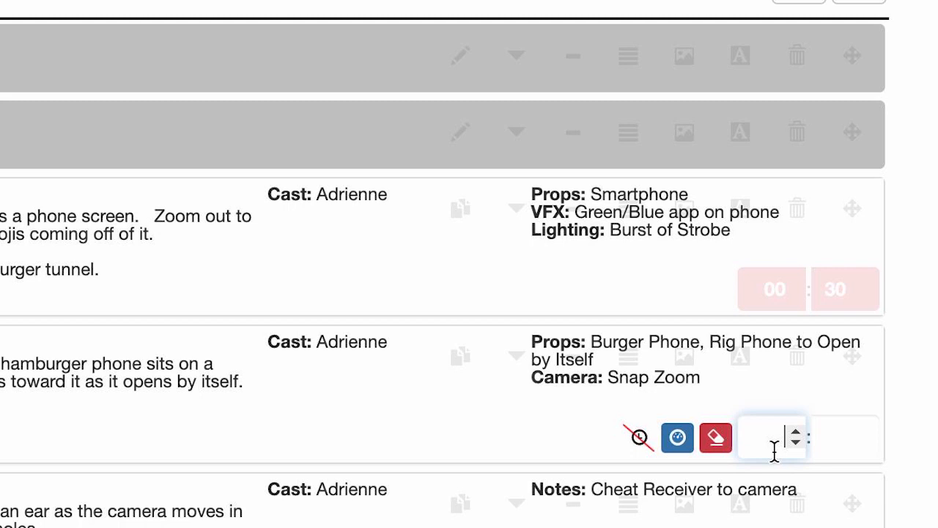
{"action": "type", "text": "1"}
{"action": "key", "text": "Tab"}
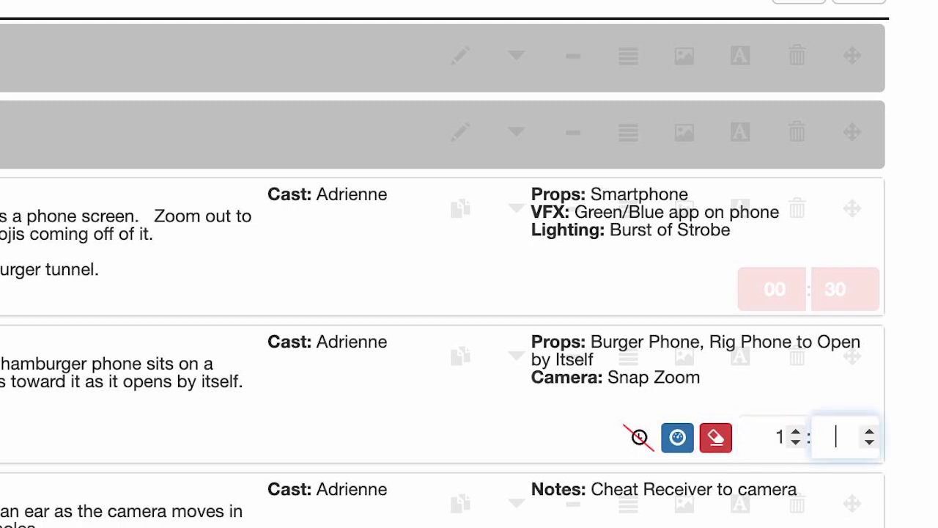
{"action": "type", "text": "00"}
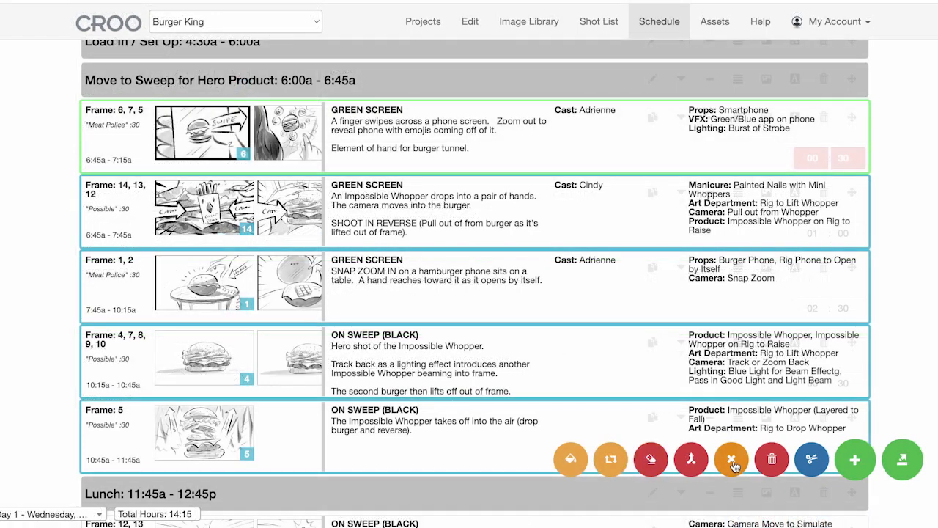
- Clear the current strip selection and delete the "Meat Police" frames 1, 2 strip from Day 1
{"action": "left_click", "coordinate": [732, 459]}
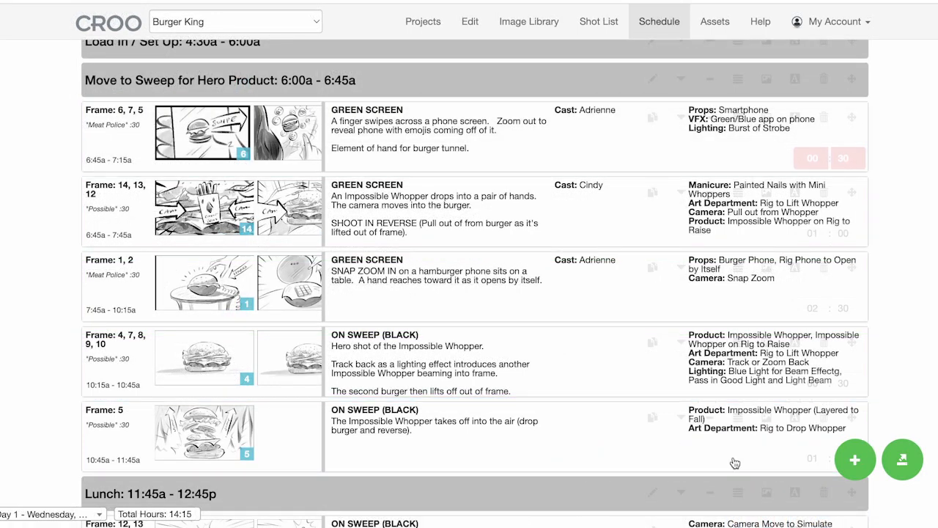
{"action": "left_click", "coordinate": [129, 283]}
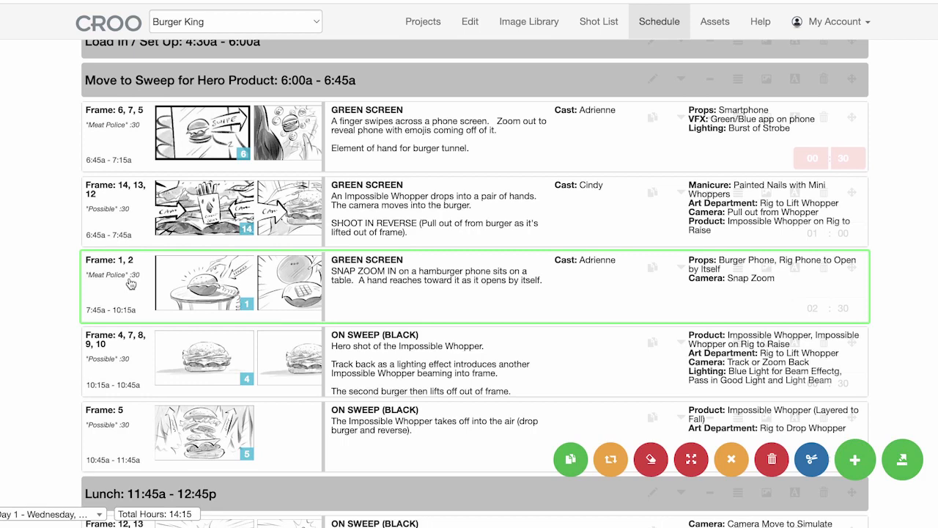
{"action": "left_click", "coordinate": [766, 458]}
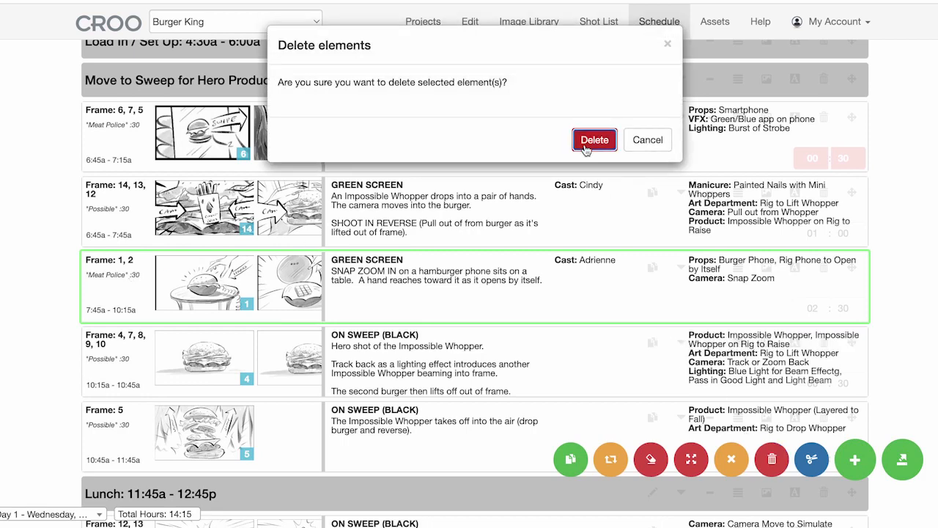
{"action": "left_click", "coordinate": [586, 141]}
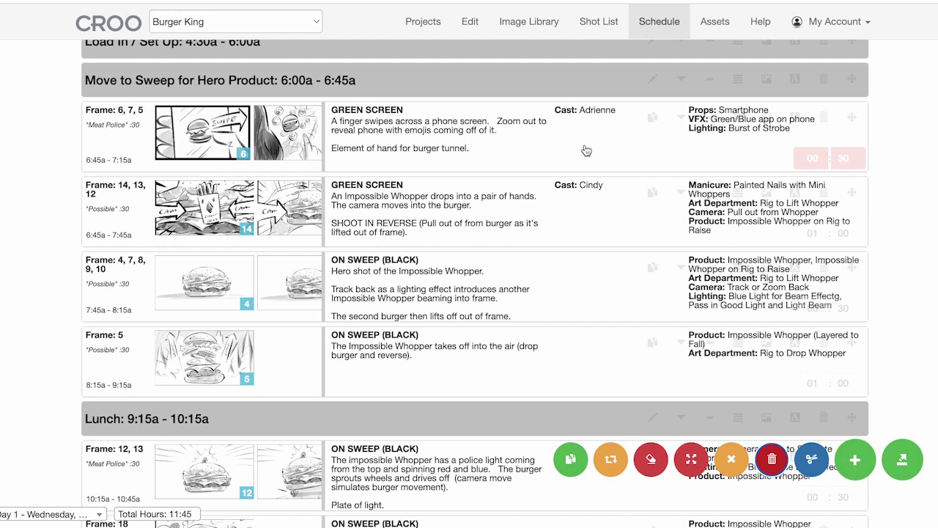
- Cut the frames 6, 7, 5; 14, 13, 12; 4, 7, 8, 9, 10; and 5 strips and paste them directly below the Lunch banner
{"action": "left_click", "coordinate": [129, 145]}
{"action": "left_click", "coordinate": [132, 279]}
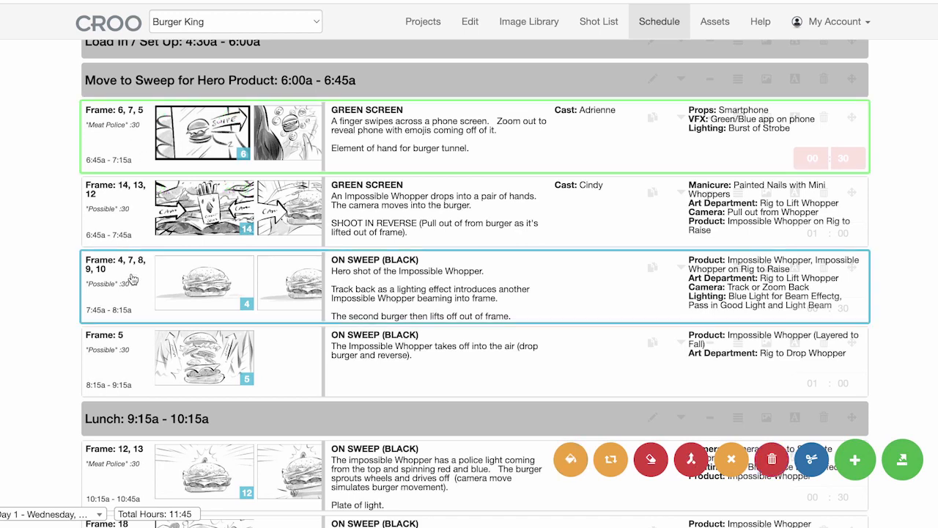
{"action": "left_click", "coordinate": [132, 229]}
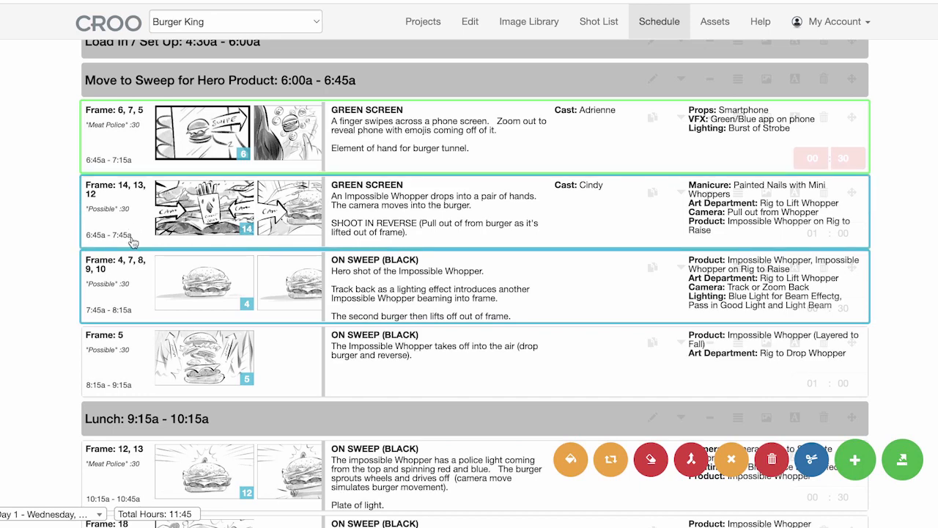
{"action": "left_click", "coordinate": [130, 346]}
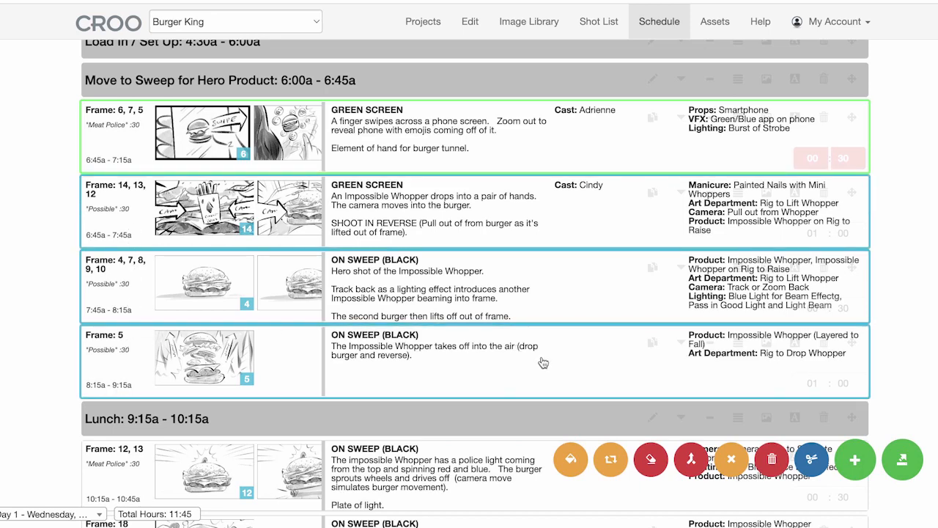
{"action": "left_click", "coordinate": [820, 459]}
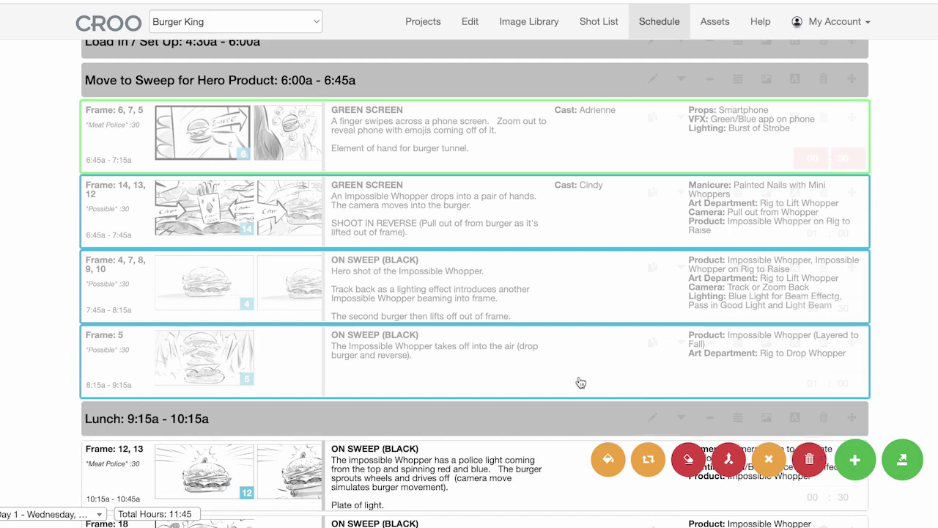
{"action": "scroll", "coordinate": [581, 383], "scroll_direction": "down", "scroll_amount": 5}
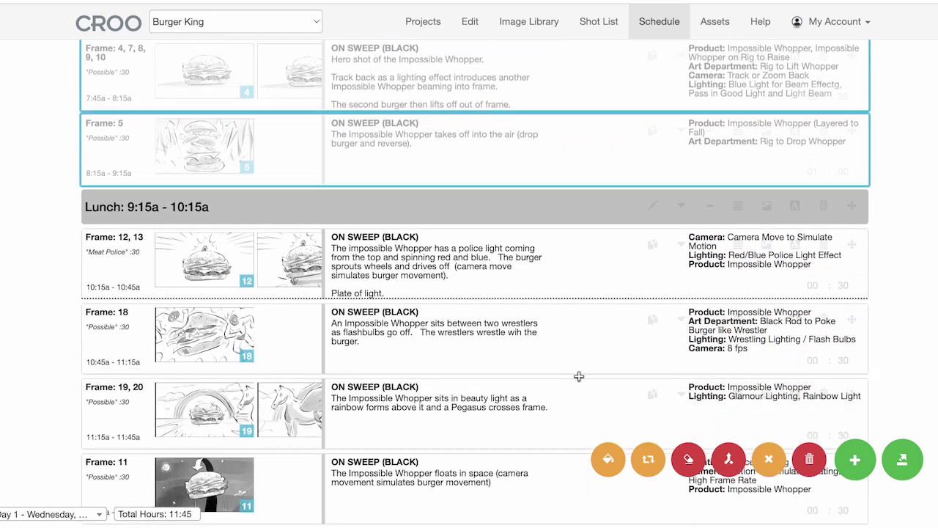
{"action": "scroll", "coordinate": [580, 377], "scroll_direction": "down", "scroll_amount": 2}
{"action": "left_click_drag", "start_coordinate": [484, 215], "coordinate": [454, 152]}
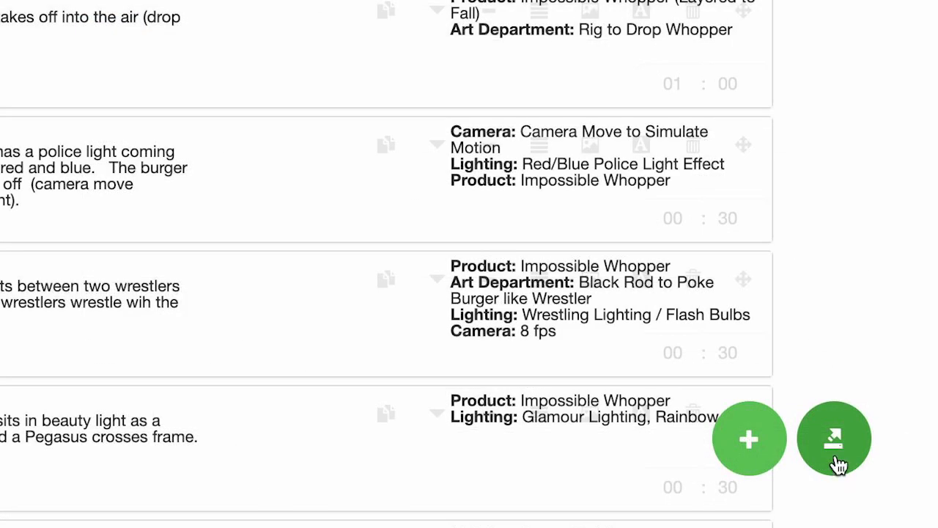
- Open the Burger King schedule's export settings and preview the printout with the Nike Test Template
{"action": "left_click", "coordinate": [903, 462]}
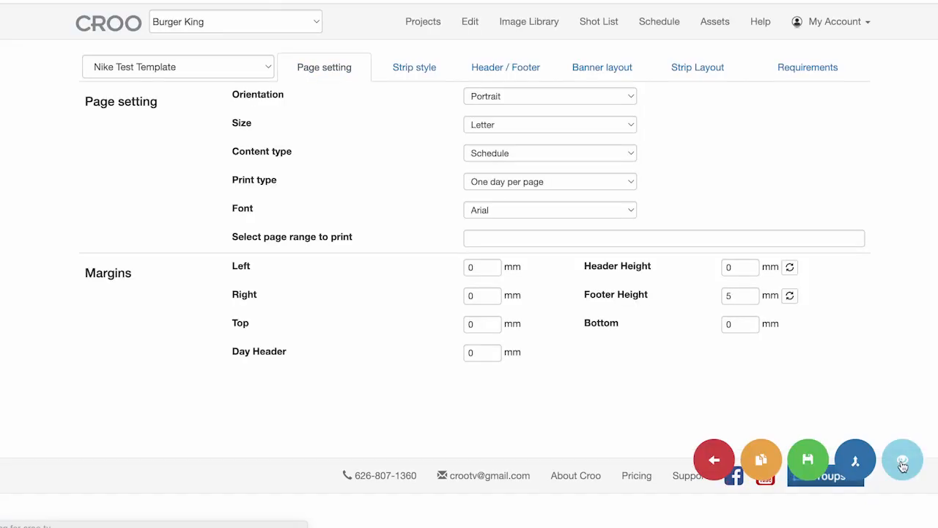
{"action": "left_click", "coordinate": [903, 465]}
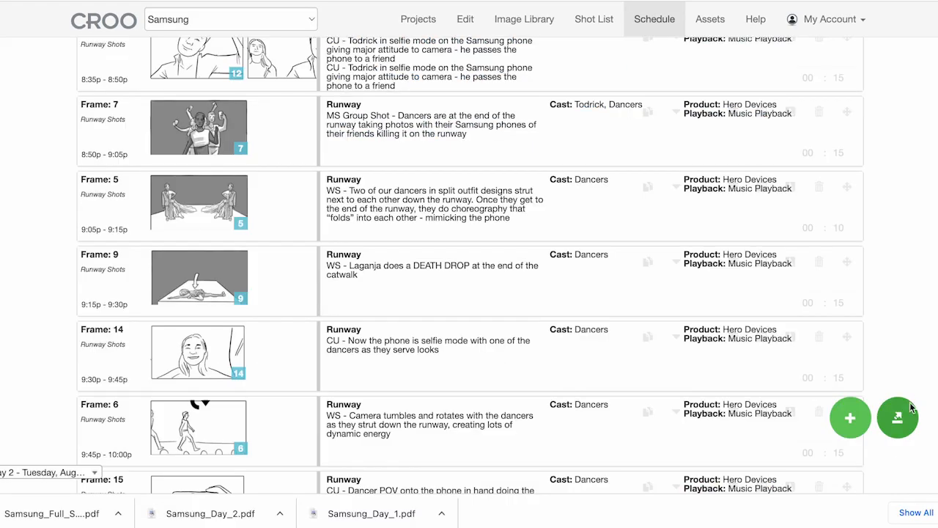
- Open the Samsung schedule's export settings and save them as a new template named Samsung Schedule
{"action": "left_click", "coordinate": [899, 419]}
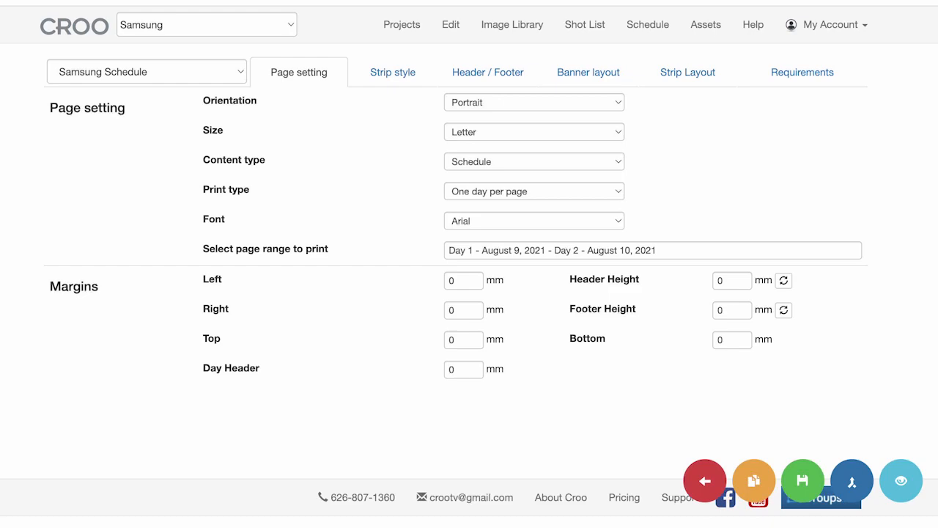
{"action": "left_click", "coordinate": [818, 480]}
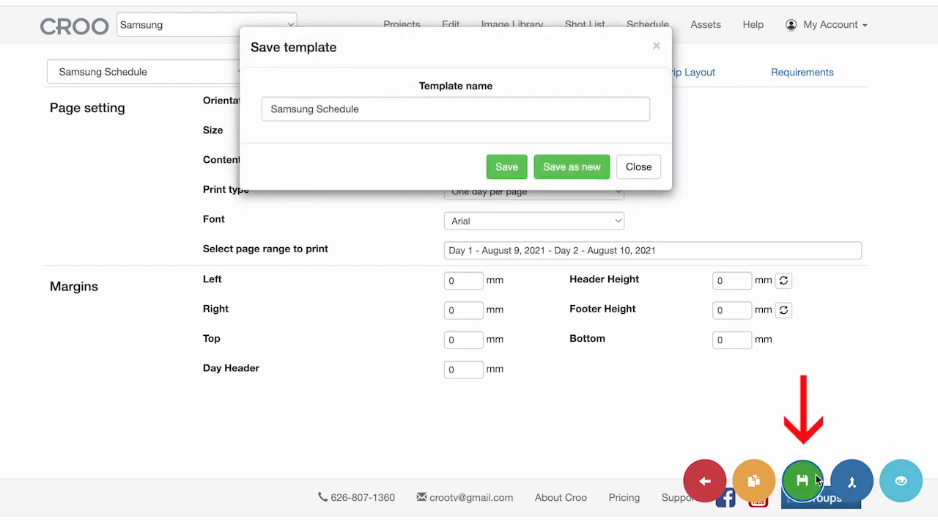
{"action": "left_click", "coordinate": [579, 173]}
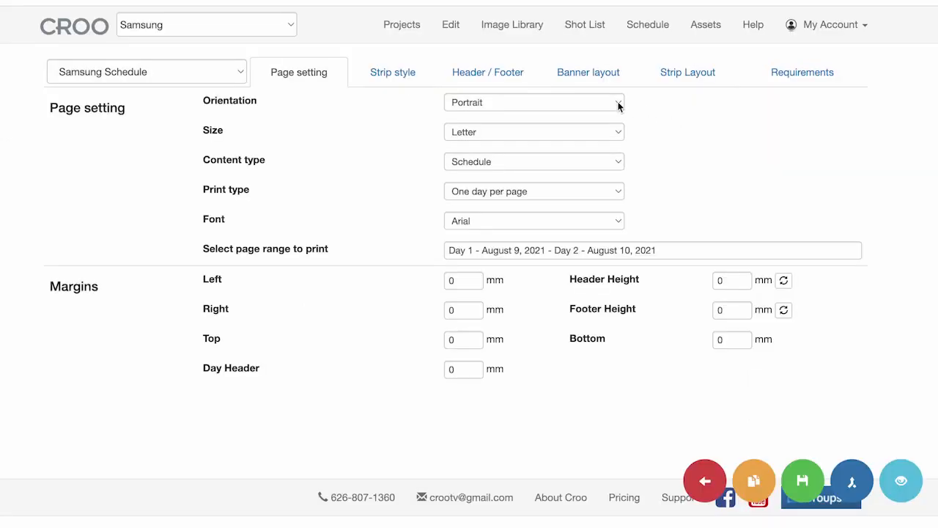
- Review the page orientation, size and content type options, keeping Portrait and Letter
{"action": "left_click", "coordinate": [618, 107]}
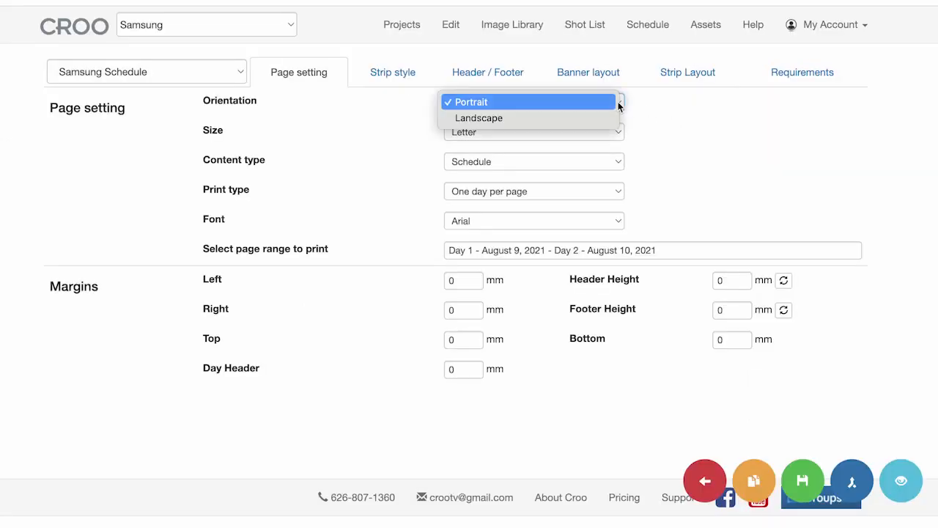
{"action": "left_click", "coordinate": [618, 103]}
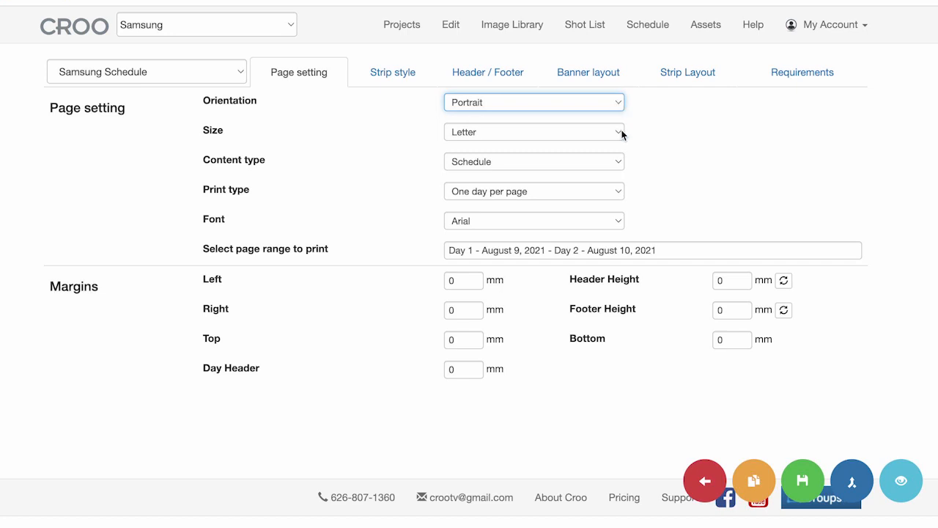
{"action": "left_click", "coordinate": [620, 132]}
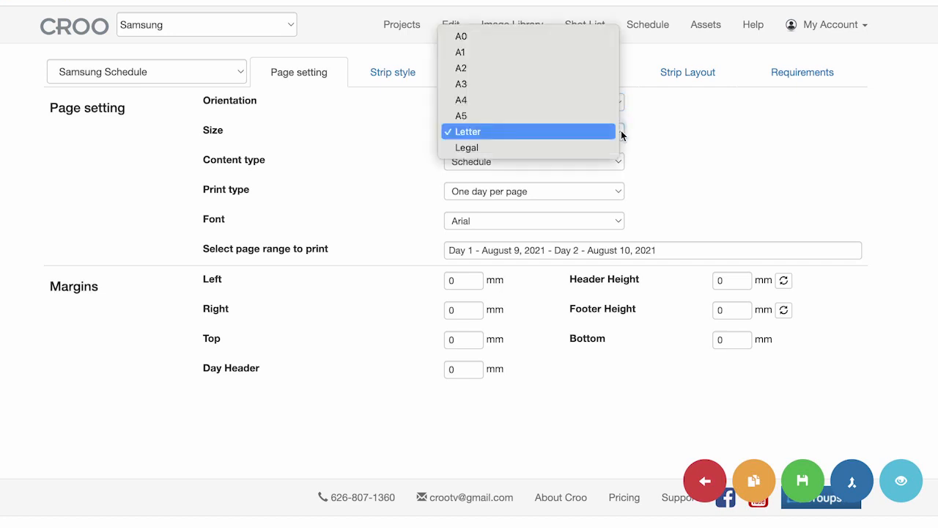
{"action": "left_click", "coordinate": [651, 138]}
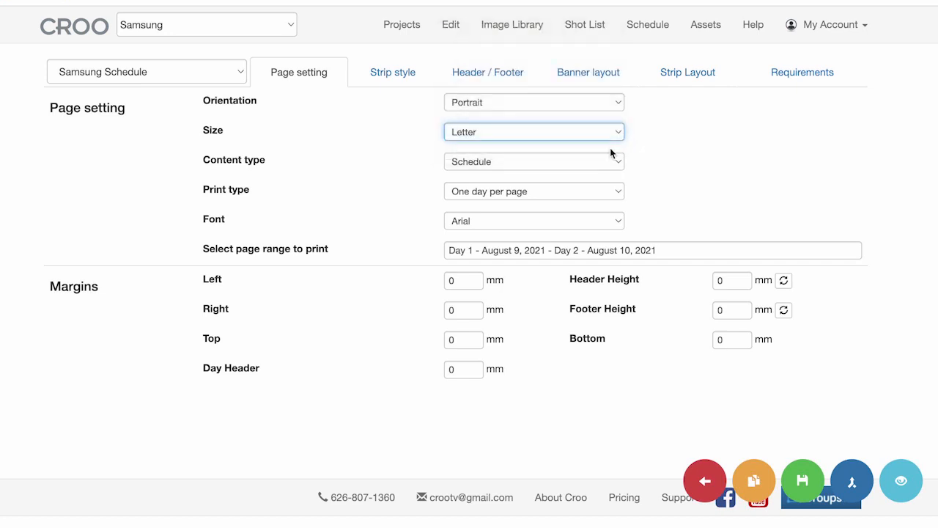
{"action": "left_click", "coordinate": [618, 162]}
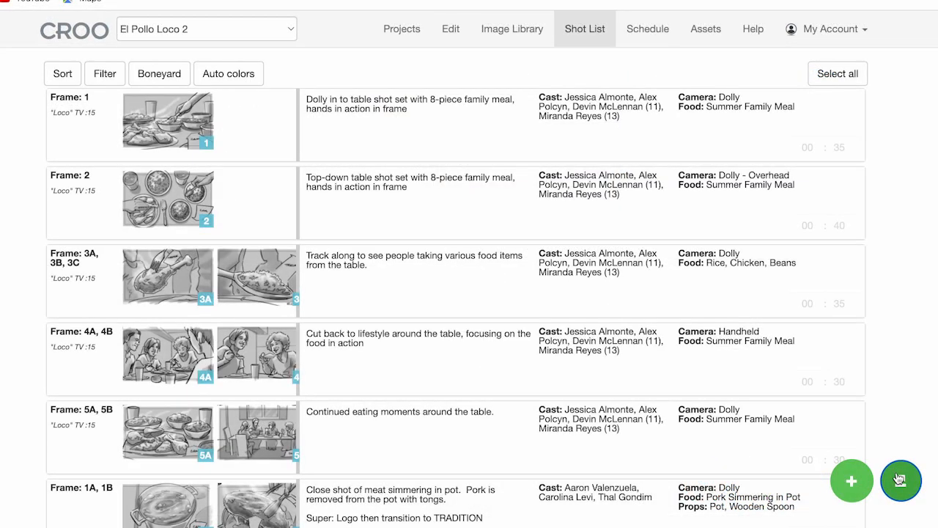
- Open the El Pollo Loco 2 shot list's export settings and set the storyboard layout's image count to 3
{"action": "left_click", "coordinate": [901, 480]}
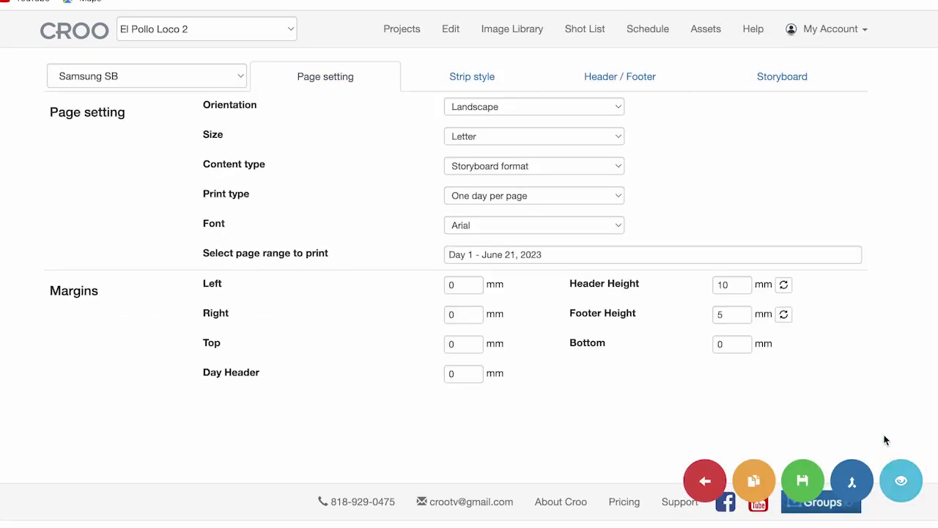
{"action": "left_click", "coordinate": [781, 76]}
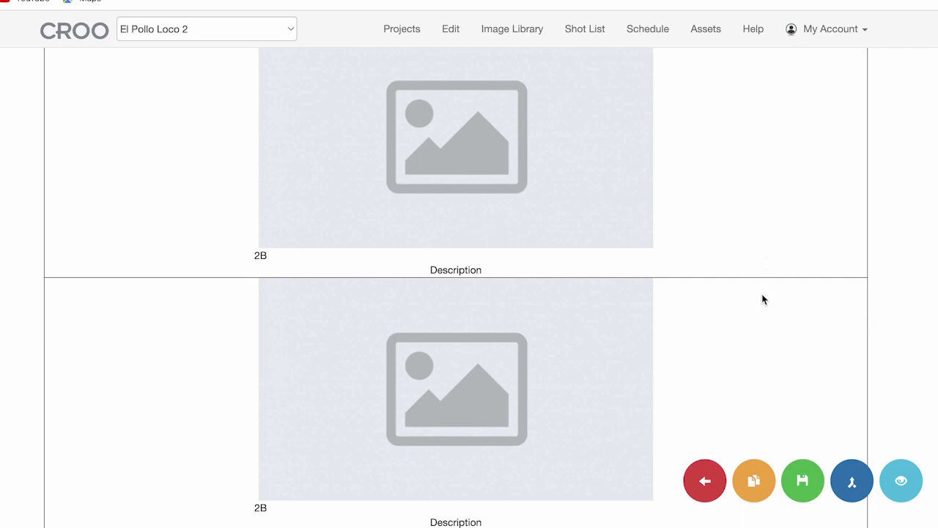
{"action": "scroll", "coordinate": [762, 299], "scroll_direction": "down", "scroll_amount": 3}
{"action": "scroll", "coordinate": [762, 299], "scroll_direction": "down", "scroll_amount": 1}
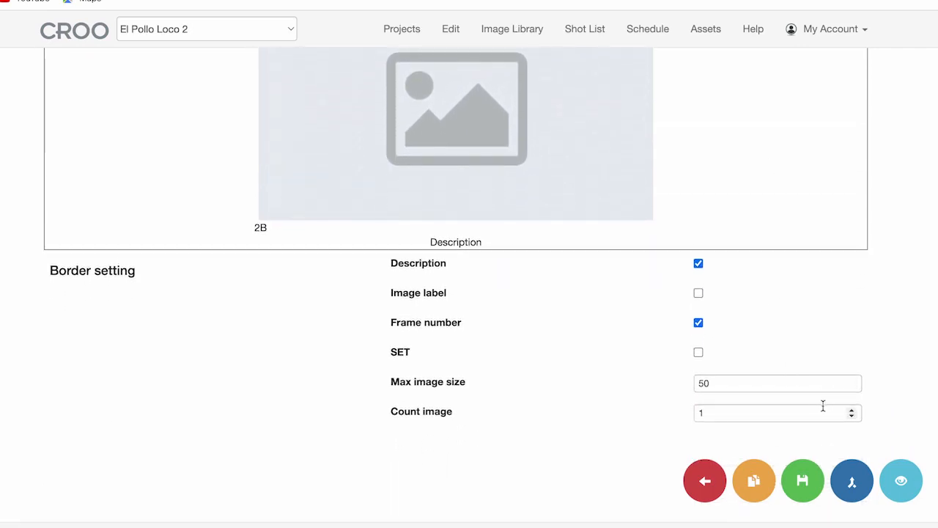
{"action": "left_click", "coordinate": [853, 410]}
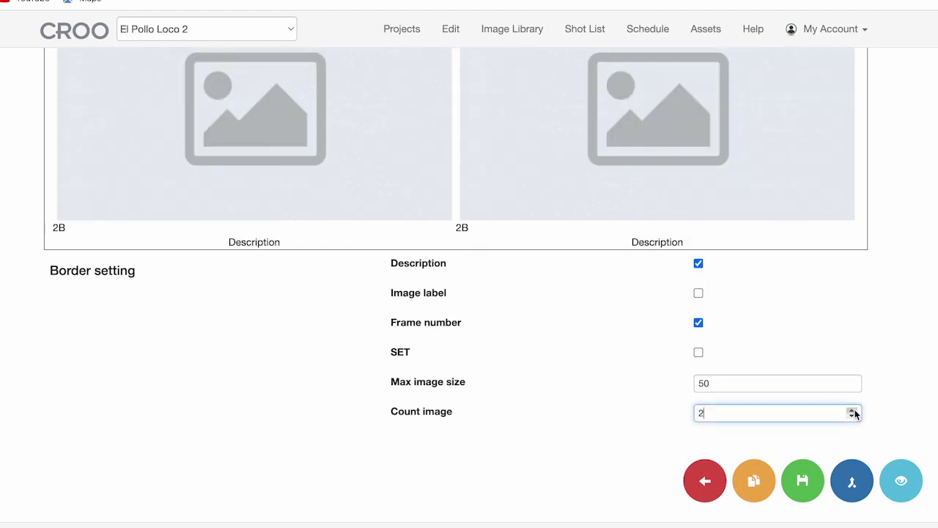
{"action": "left_click", "coordinate": [852, 410]}
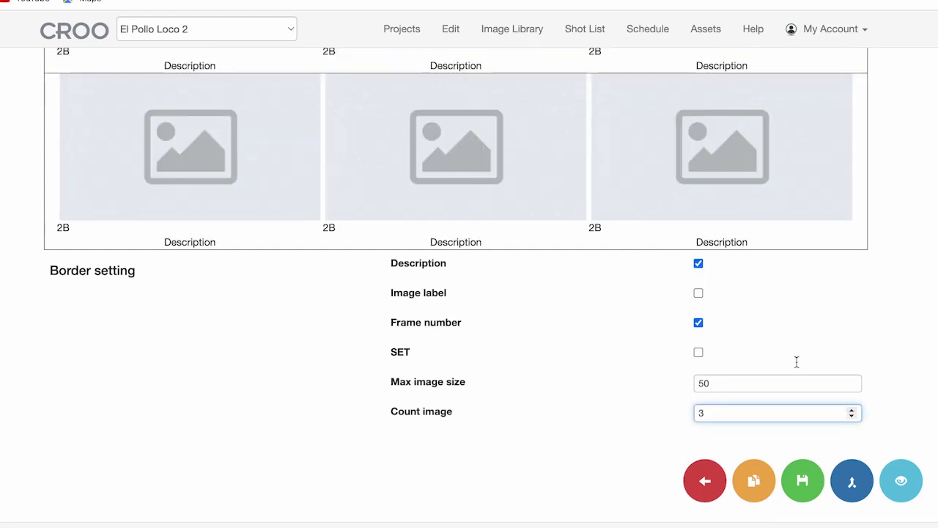
- Set the strip border width to 0, turn off View Dividers, and look through the exported storyboard PDF
{"action": "scroll", "coordinate": [762, 311], "scroll_direction": "up", "scroll_amount": 2}
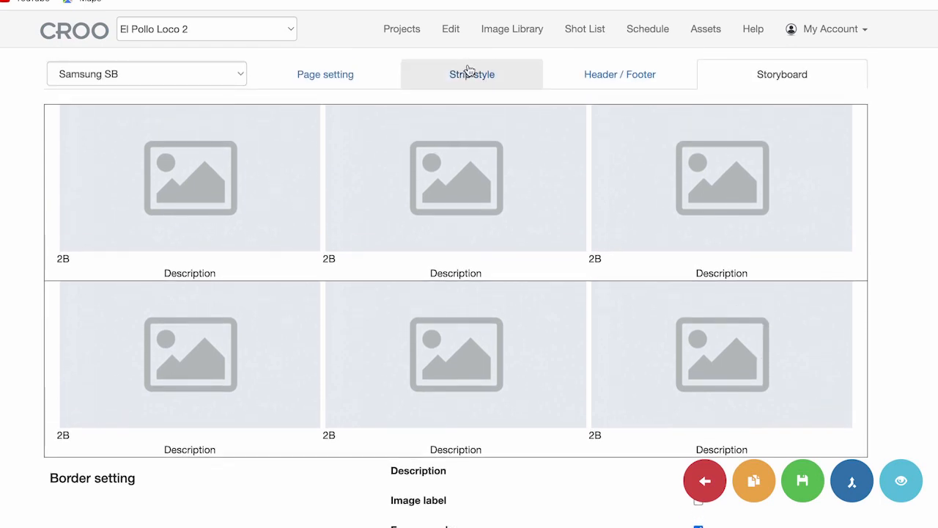
{"action": "left_click", "coordinate": [469, 70]}
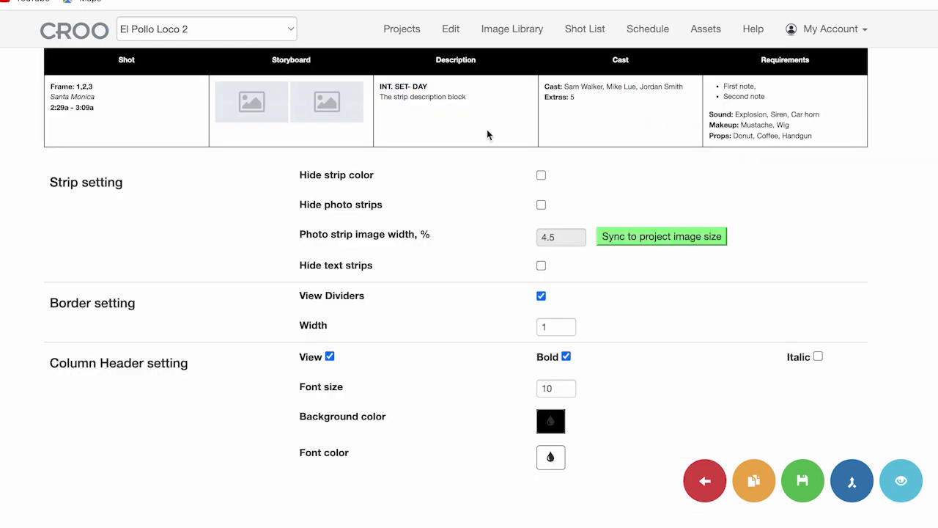
{"action": "left_click", "coordinate": [569, 329]}
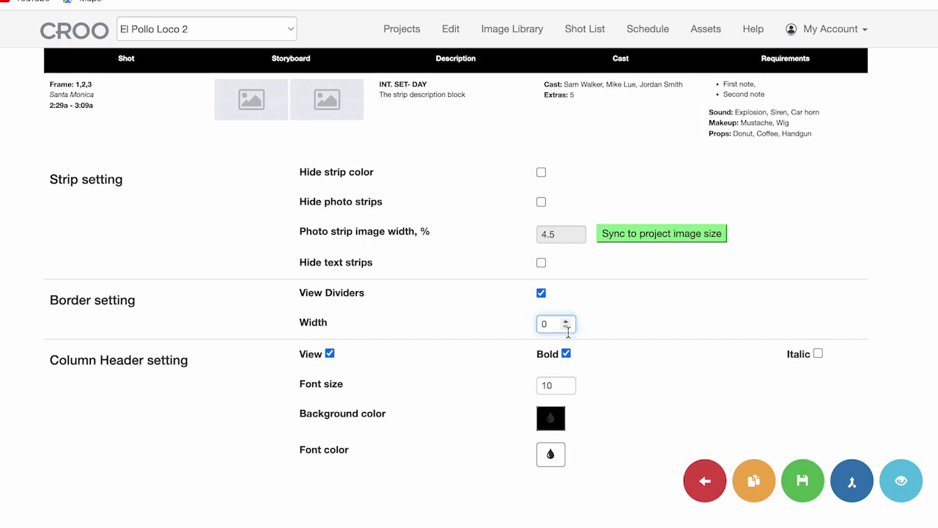
{"action": "left_click", "coordinate": [542, 294]}
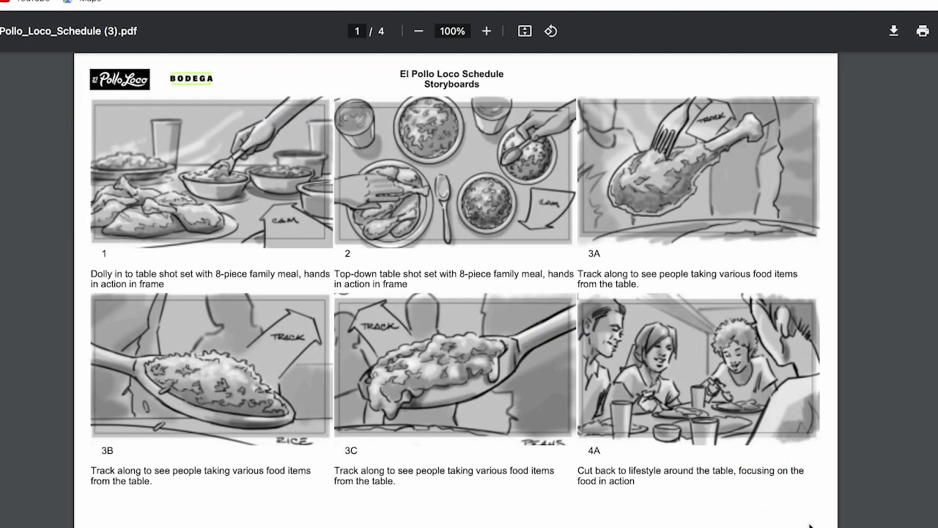
{"action": "scroll", "coordinate": [810, 525], "scroll_direction": "down", "scroll_amount": 7}
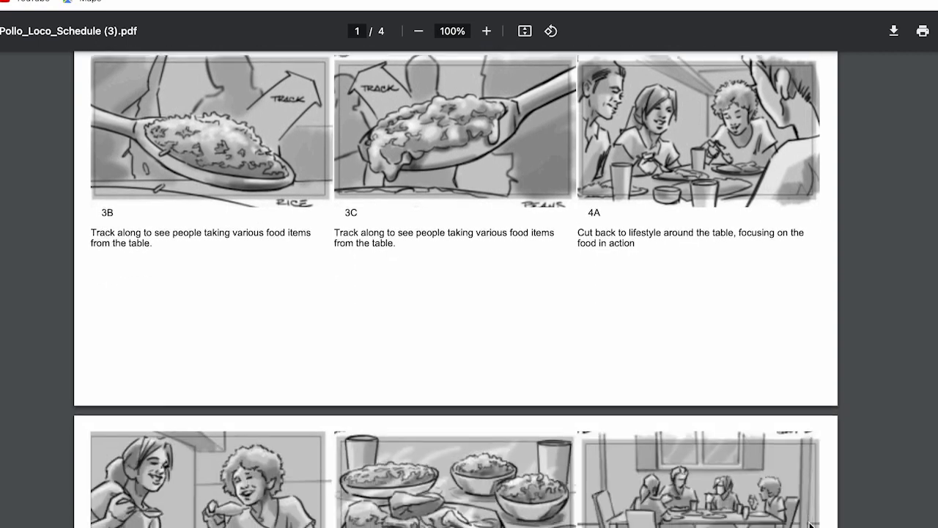
{"action": "scroll", "coordinate": [810, 525], "scroll_direction": "down", "scroll_amount": 3}
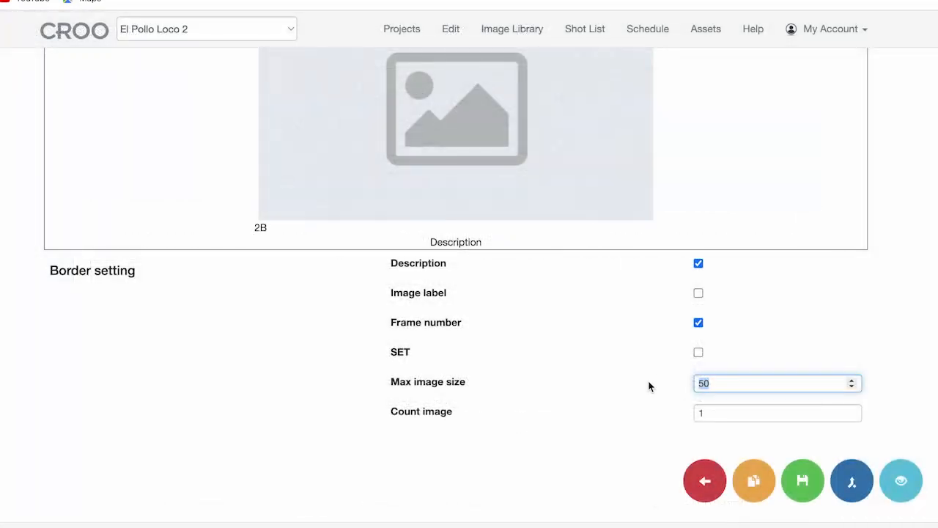
- Change the storyboard layout's max image size with one image per row and look through the PDF preview
{"action": "key", "text": "BackSpace"}
{"action": "type", "text": "0"}
{"action": "left_click", "coordinate": [903, 480]}
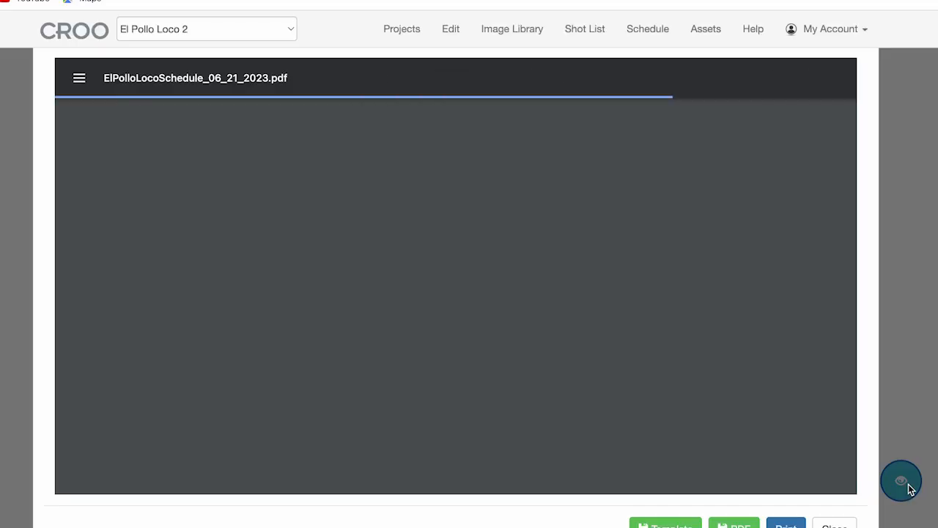
{"action": "scroll", "coordinate": [767, 466], "scroll_direction": "down", "scroll_amount": 3}
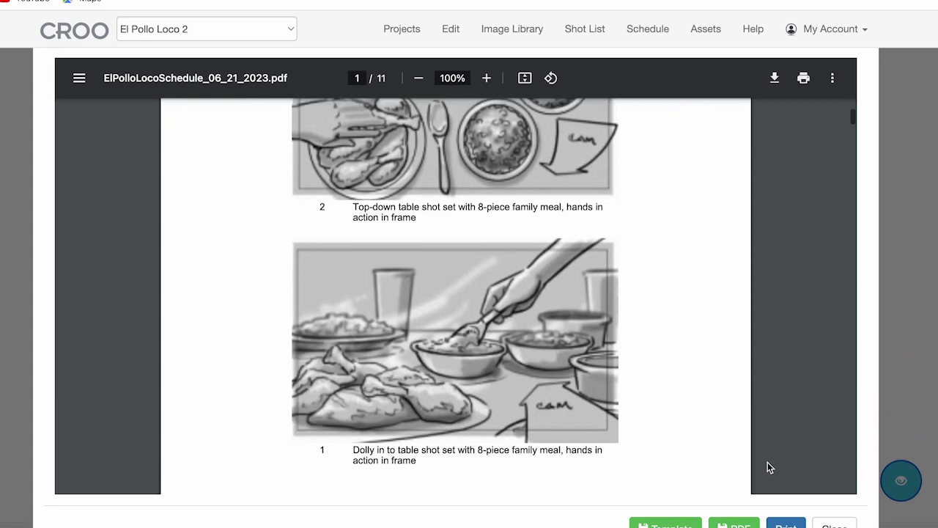
{"action": "scroll", "coordinate": [768, 458], "scroll_direction": "down", "scroll_amount": 5}
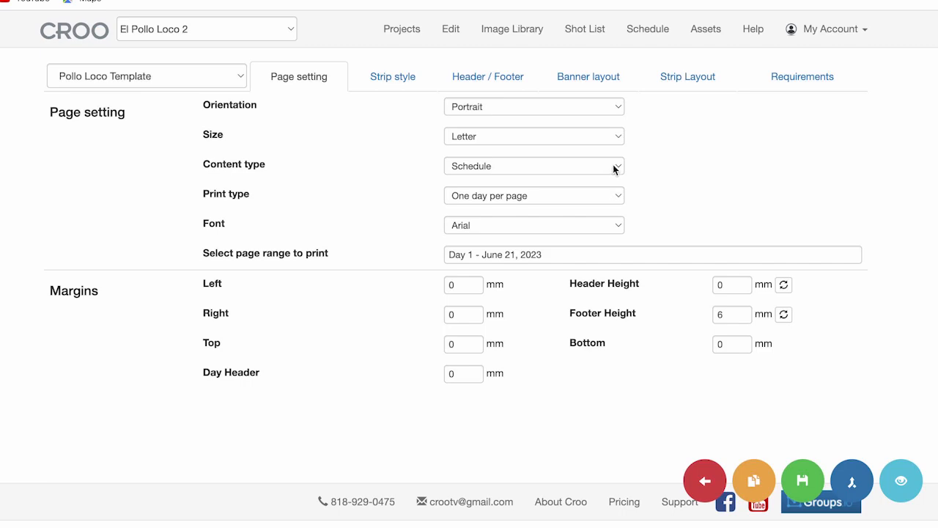
- Set the print type of Evie Feature's One Liner template to Multiple days per page and preview the schedule PDF
{"action": "left_click", "coordinate": [614, 166]}
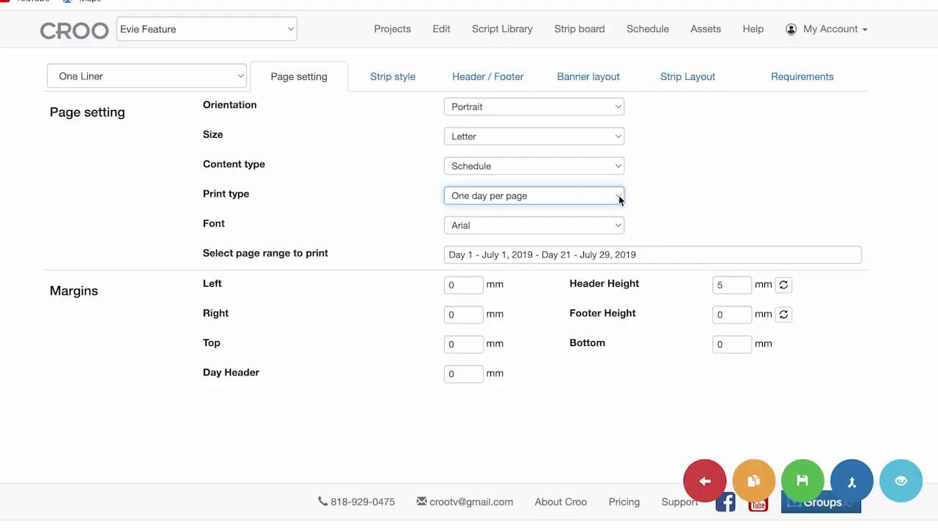
{"action": "left_click", "coordinate": [620, 197]}
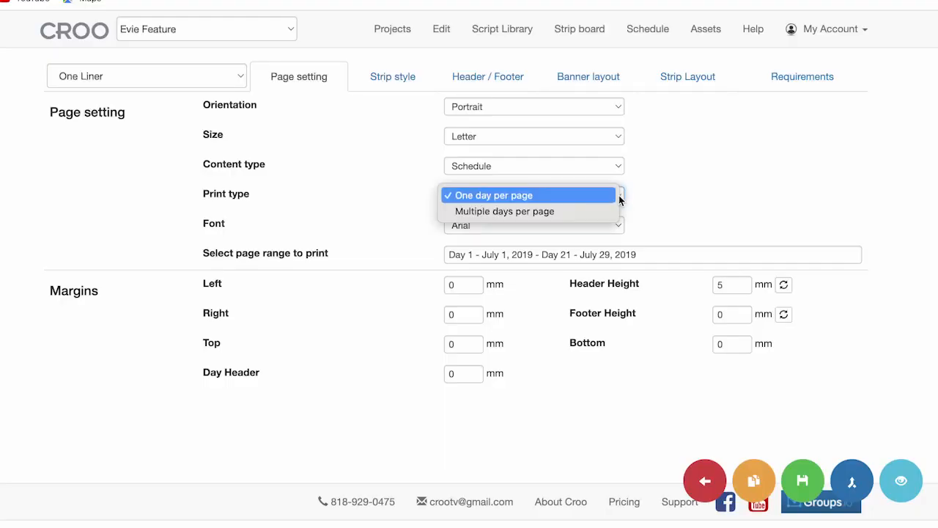
{"action": "left_click", "coordinate": [590, 212]}
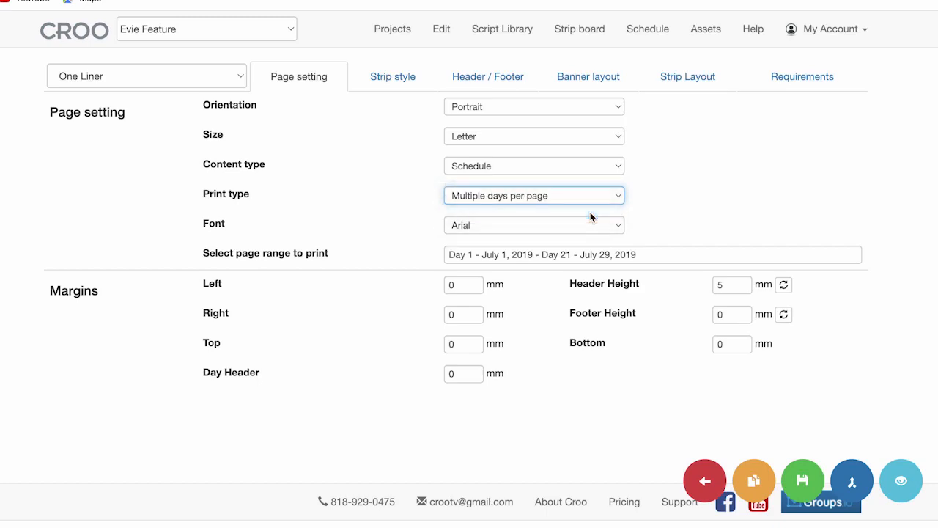
{"action": "left_click", "coordinate": [901, 479]}
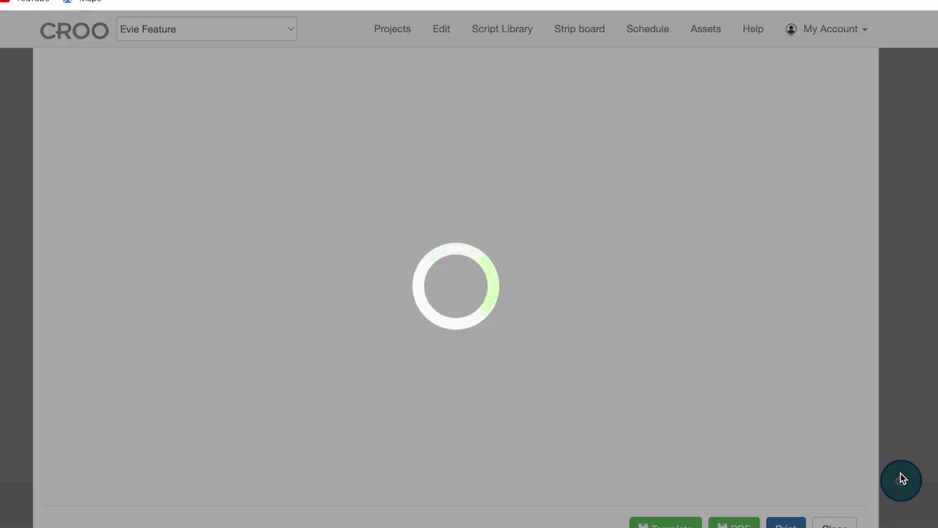
{"action": "scroll", "coordinate": [849, 413], "scroll_direction": "down", "scroll_amount": 2}
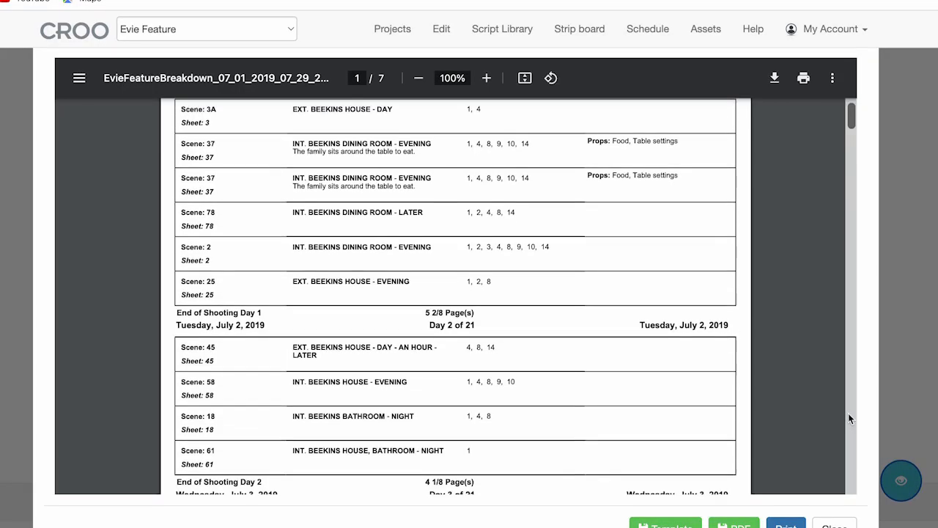
- Look through the shooting days in the One Liner schedule's PDF preview
{"action": "scroll", "coordinate": [848, 413], "scroll_direction": "down", "scroll_amount": 3}
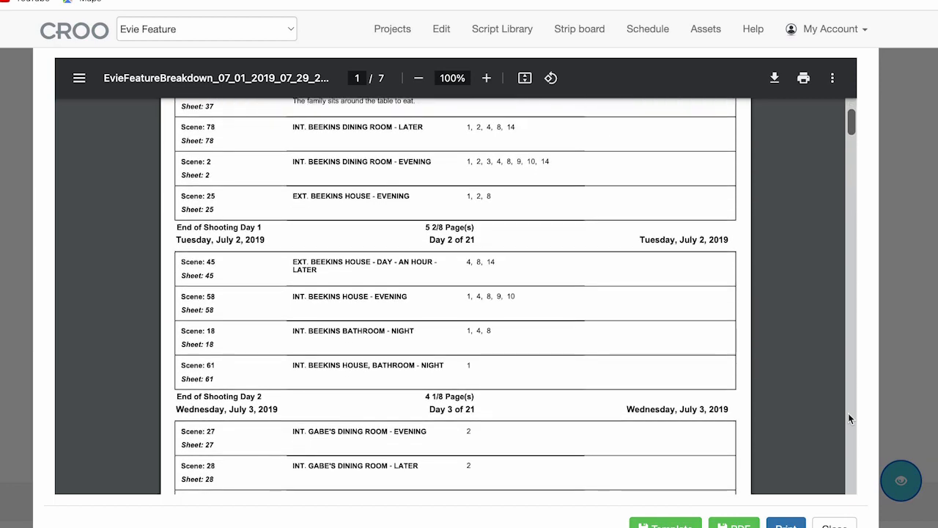
{"action": "scroll", "coordinate": [849, 418], "scroll_direction": "down", "scroll_amount": 4}
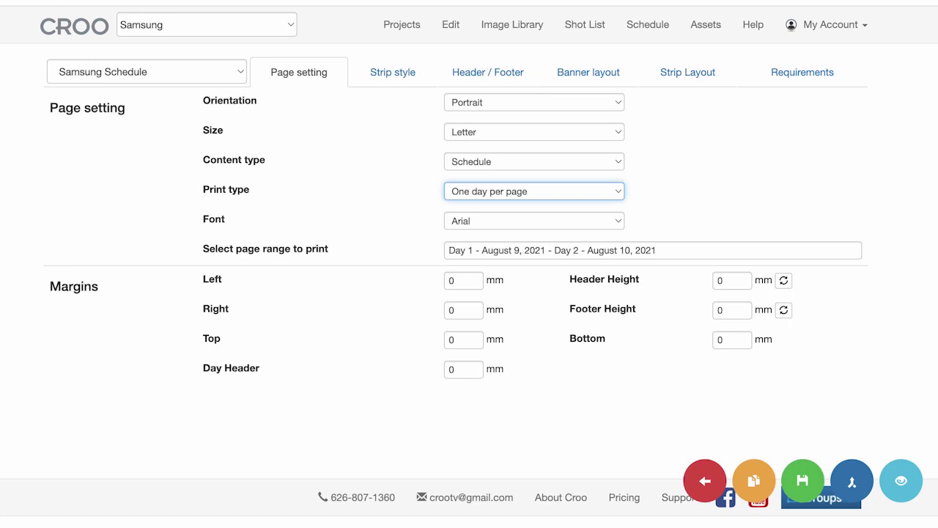
- Check the font choices for the Samsung Schedule template and set its page range to print to August 9 through August 10, 2021
{"action": "left_click", "coordinate": [619, 222]}
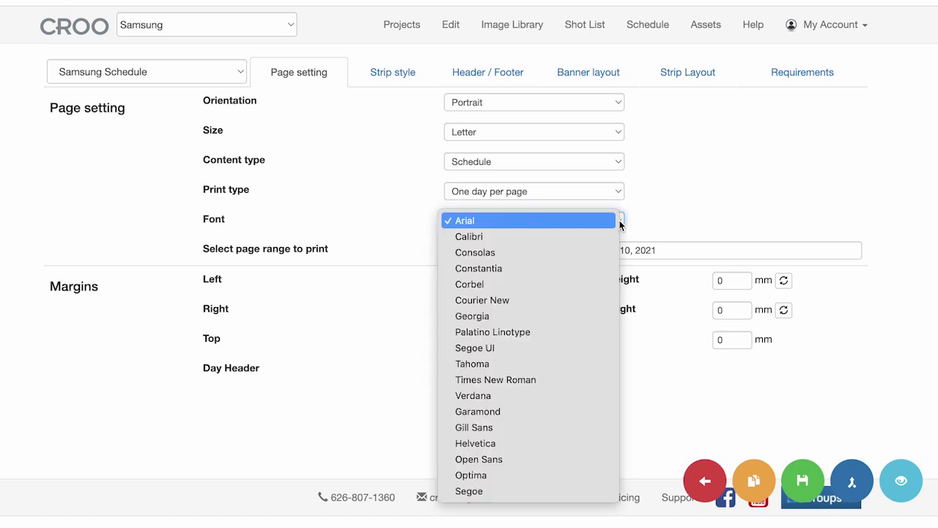
{"action": "left_click", "coordinate": [676, 206]}
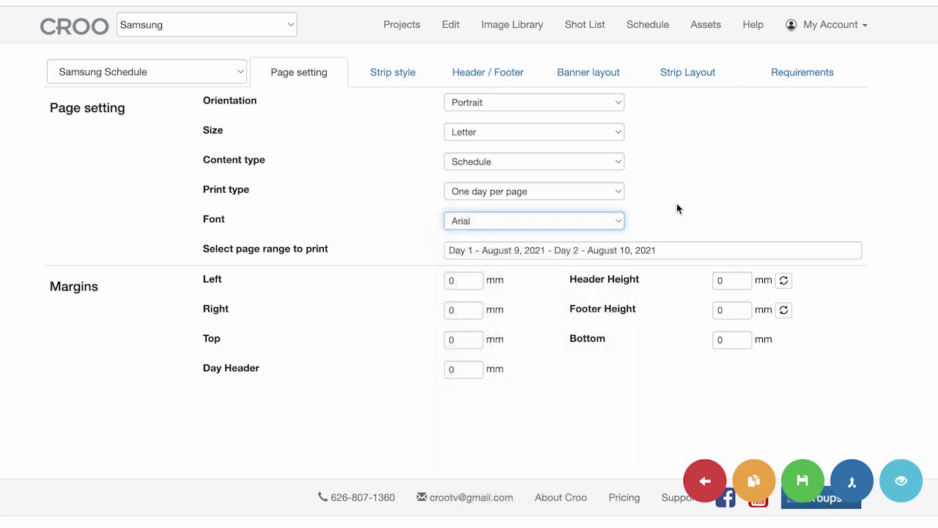
{"action": "left_click", "coordinate": [656, 250]}
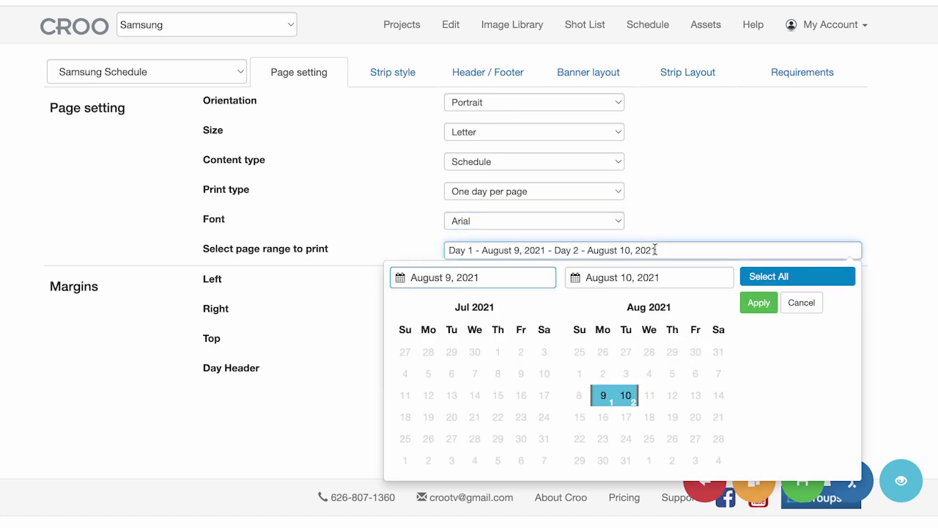
{"action": "left_click", "coordinate": [601, 395]}
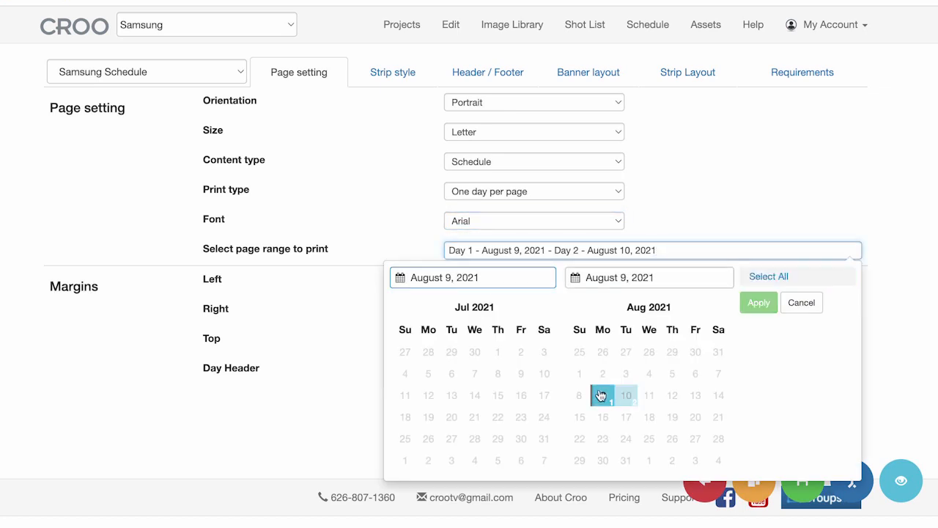
{"action": "left_click", "coordinate": [624, 397]}
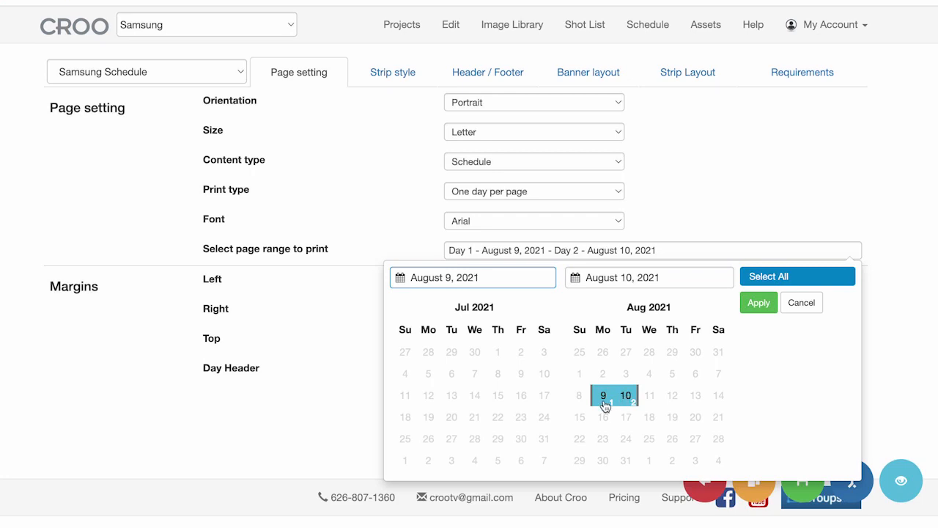
{"action": "left_click", "coordinate": [603, 402]}
{"action": "left_click", "coordinate": [627, 404]}
{"action": "left_click", "coordinate": [759, 302]}
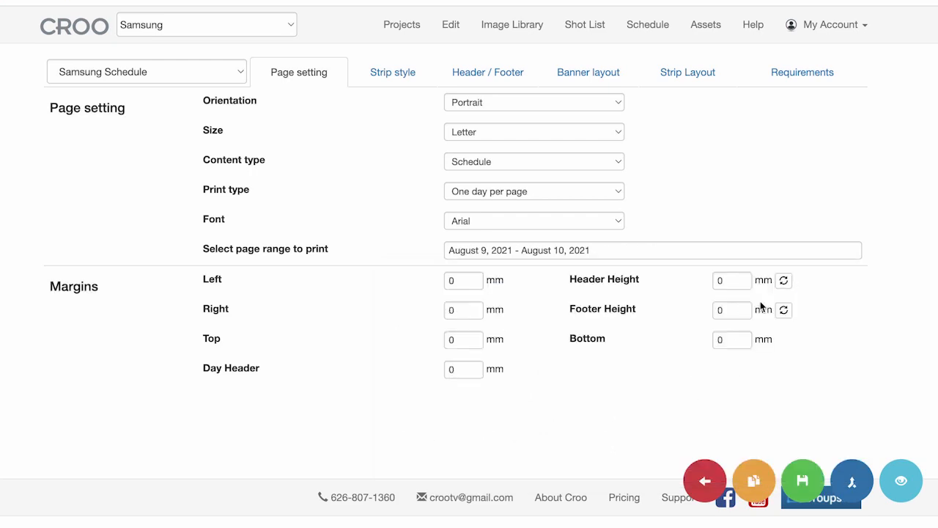
- Limit the page range to print to August 9, 2021 only
{"action": "left_click", "coordinate": [624, 250]}
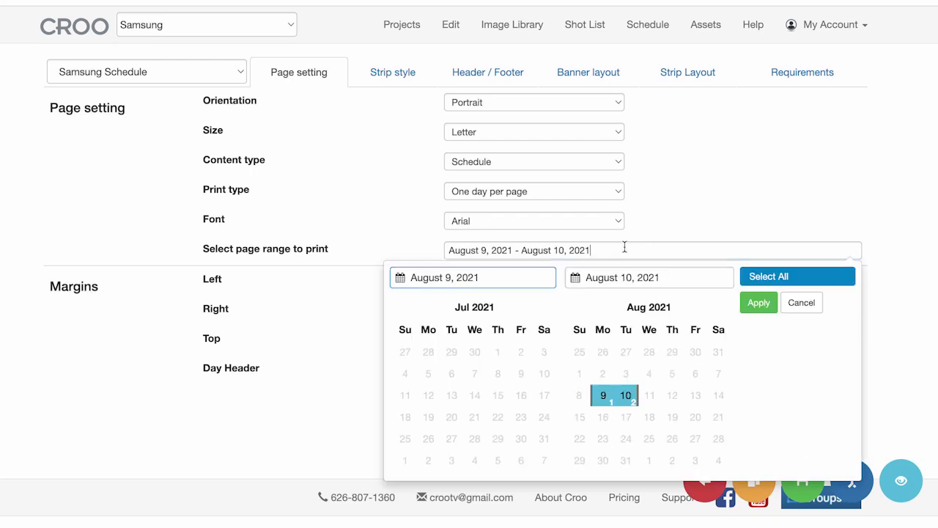
{"action": "left_click", "coordinate": [600, 399]}
{"action": "left_click", "coordinate": [600, 398]}
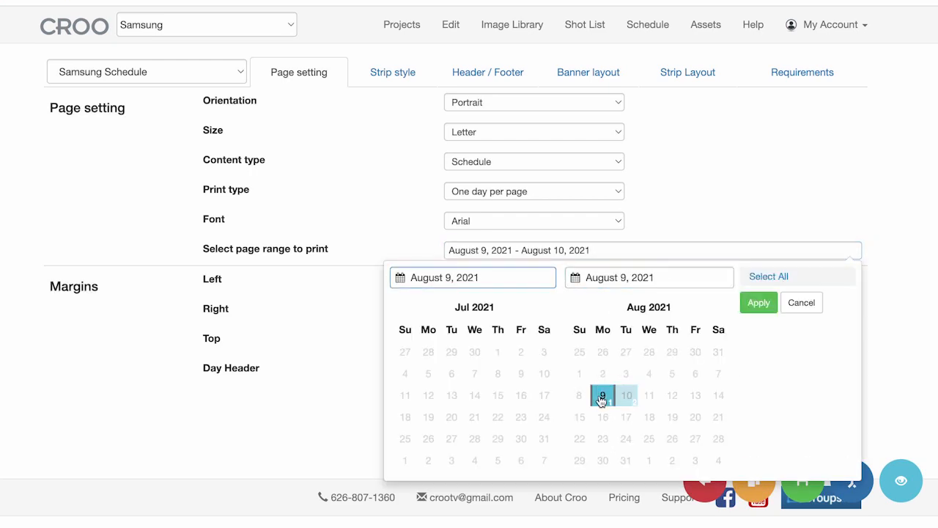
{"action": "left_click", "coordinate": [760, 304]}
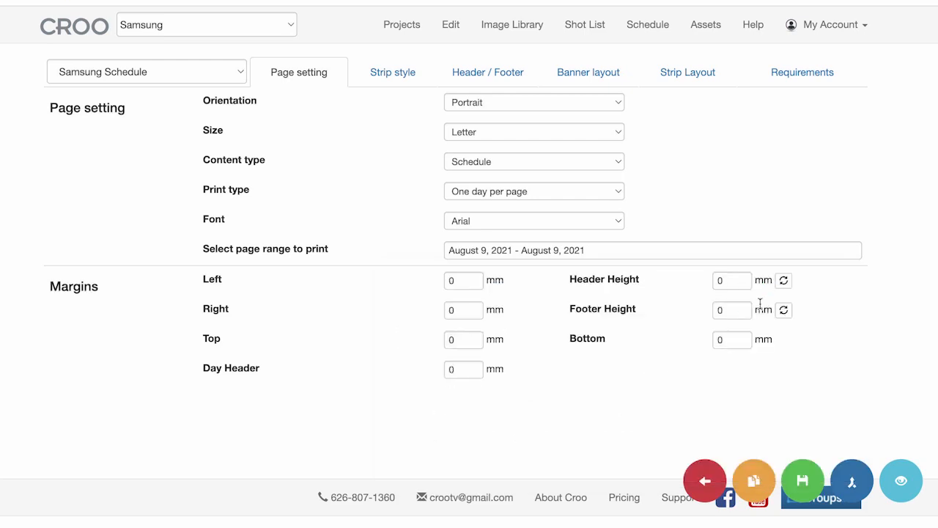
- Change the page range to print to Day 2, August 10, 2021, only
{"action": "left_click", "coordinate": [623, 250]}
{"action": "left_click", "coordinate": [627, 396]}
{"action": "left_click", "coordinate": [755, 301]}
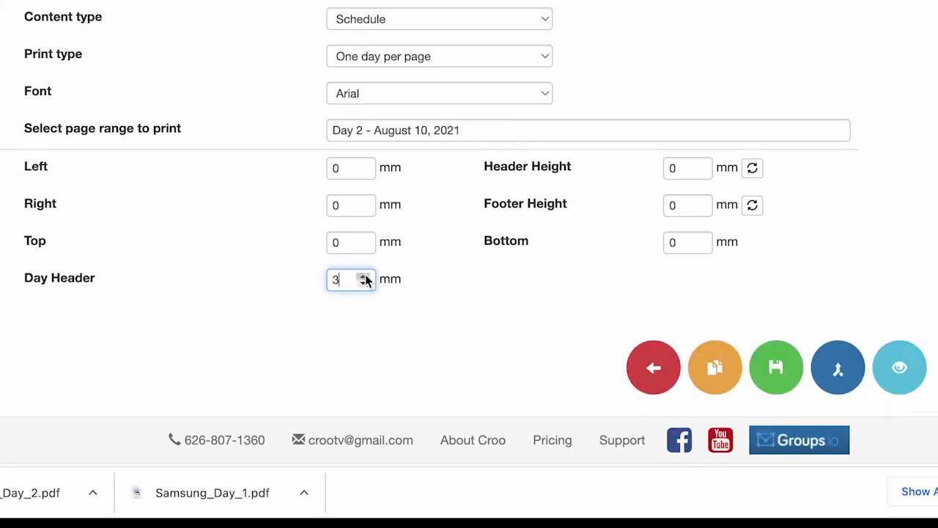
- Increase the page's Day Header margin
{"action": "left_click", "coordinate": [365, 276]}
{"action": "left_click", "coordinate": [365, 276]}
{"action": "left_click", "coordinate": [364, 277]}
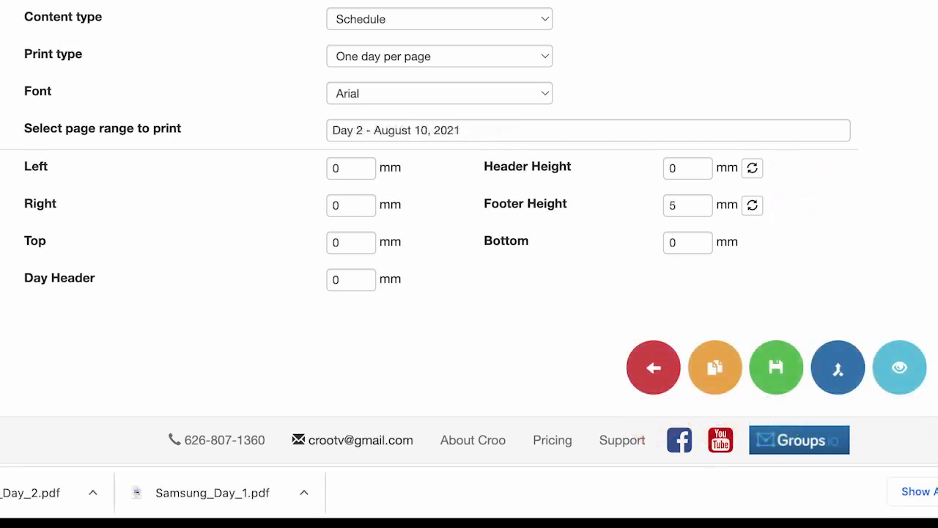
- Set the top margin to -5 mm and the footer height to 0 mm
{"action": "double_click", "coordinate": [362, 247]}
{"action": "left_click", "coordinate": [362, 247]}
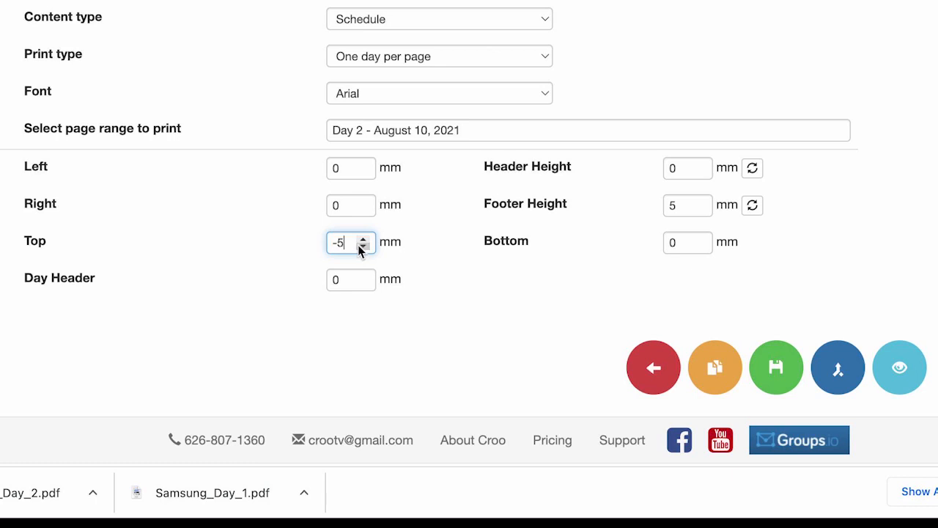
{"action": "left_click_drag", "start_coordinate": [682, 212], "coordinate": [655, 209]}
{"action": "type", "text": "0"}
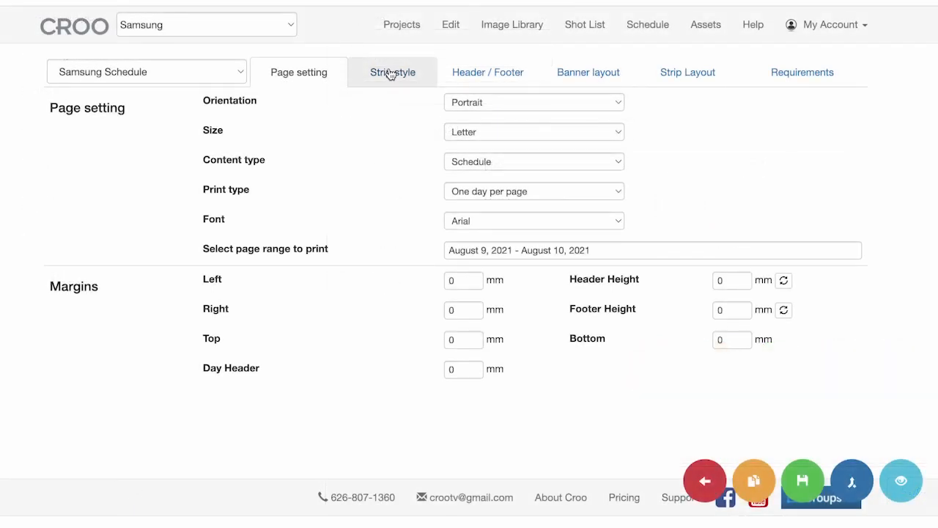
- Open the strip style settings and inspect the editable Shot, Storyboard and Description column titles without renaming them
{"action": "left_click", "coordinate": [391, 73]}
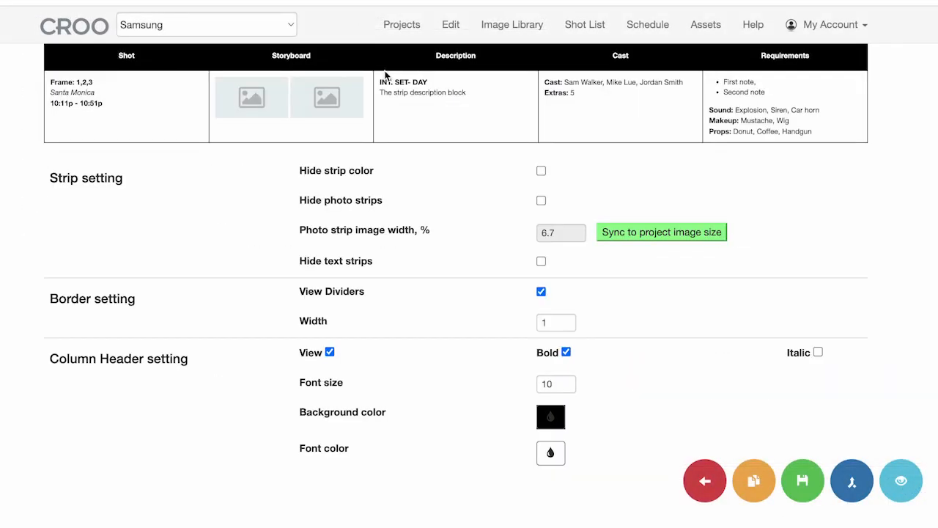
{"action": "left_click", "coordinate": [122, 59]}
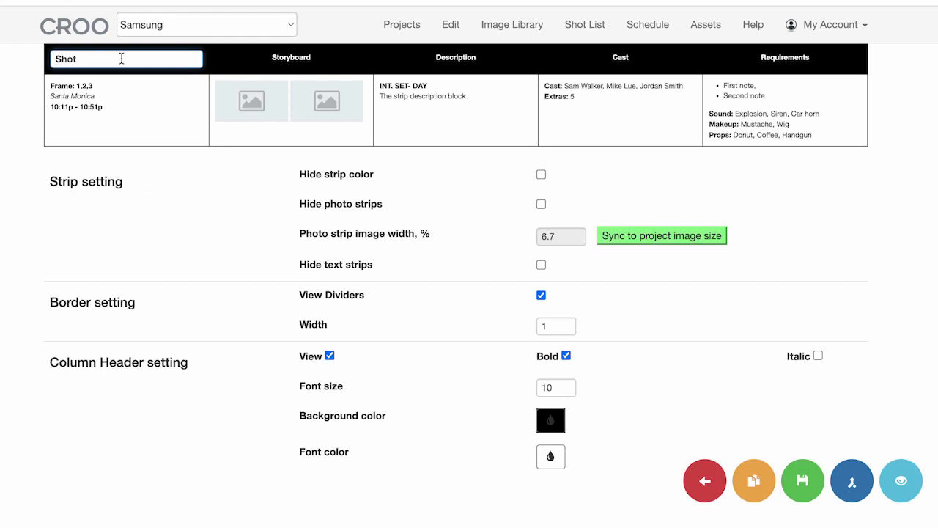
{"action": "left_click", "coordinate": [286, 64]}
{"action": "left_click", "coordinate": [286, 64]}
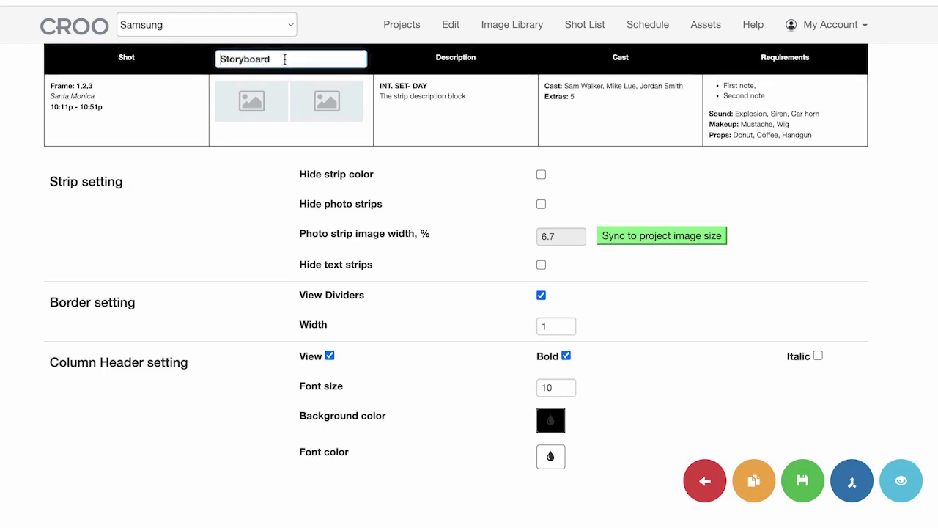
{"action": "left_click", "coordinate": [453, 60]}
{"action": "left_click", "coordinate": [453, 58]}
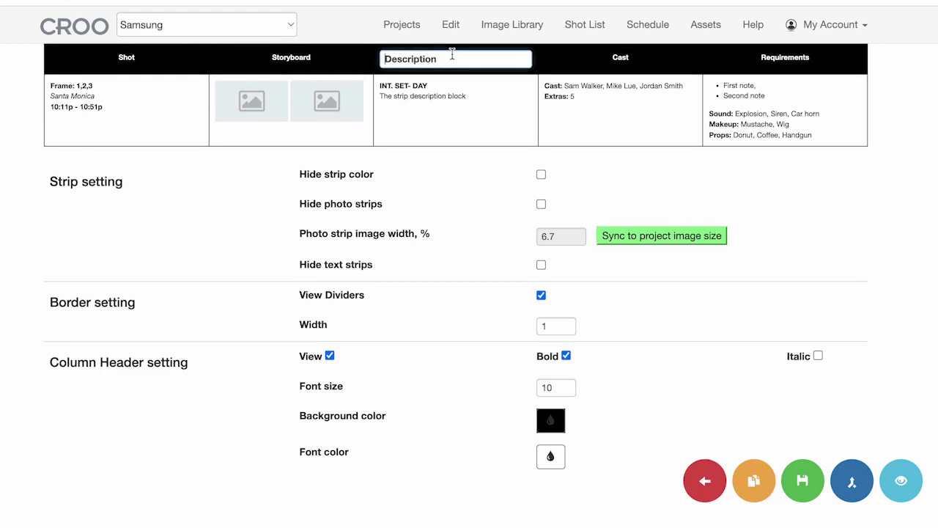
{"action": "left_click", "coordinate": [487, 159]}
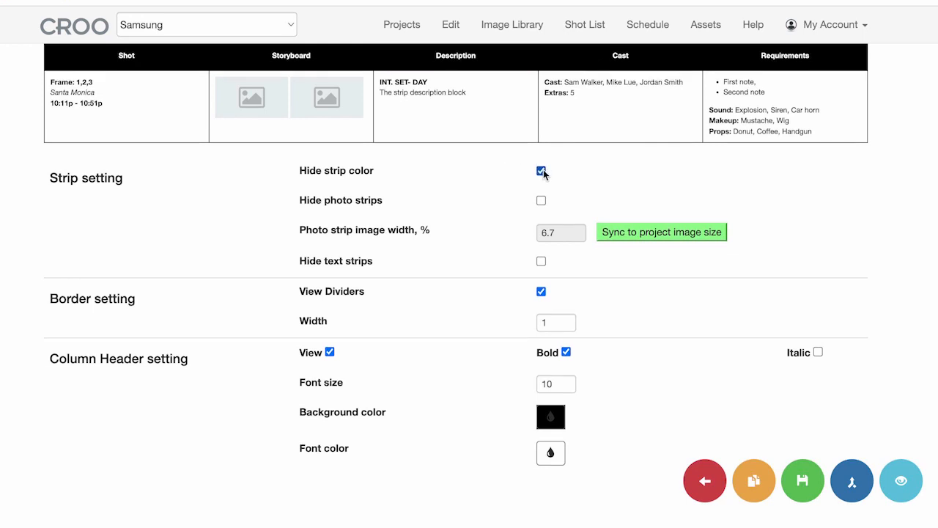
- Turn strip color hiding back off, and try hiding the photo strips and the text strips
{"action": "left_click", "coordinate": [542, 171]}
{"action": "left_click", "coordinate": [540, 208]}
{"action": "left_click", "coordinate": [540, 206]}
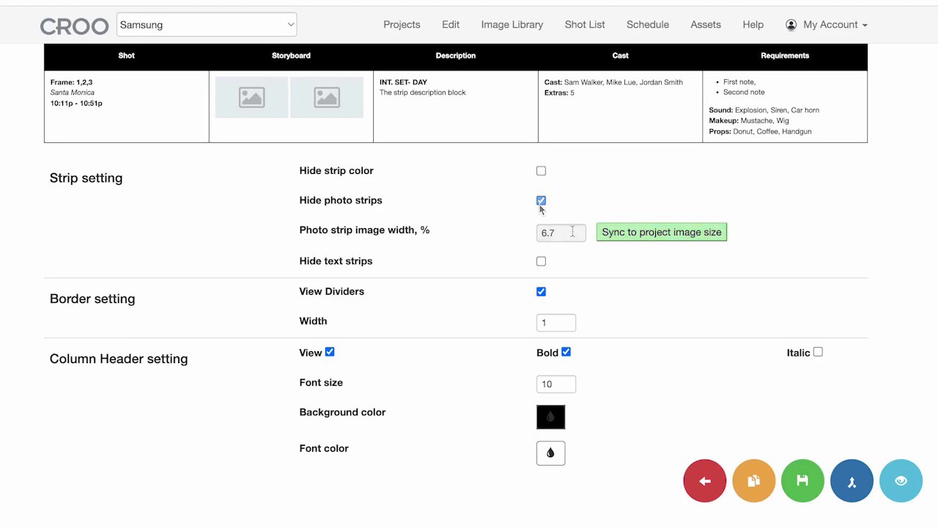
{"action": "left_click", "coordinate": [572, 231]}
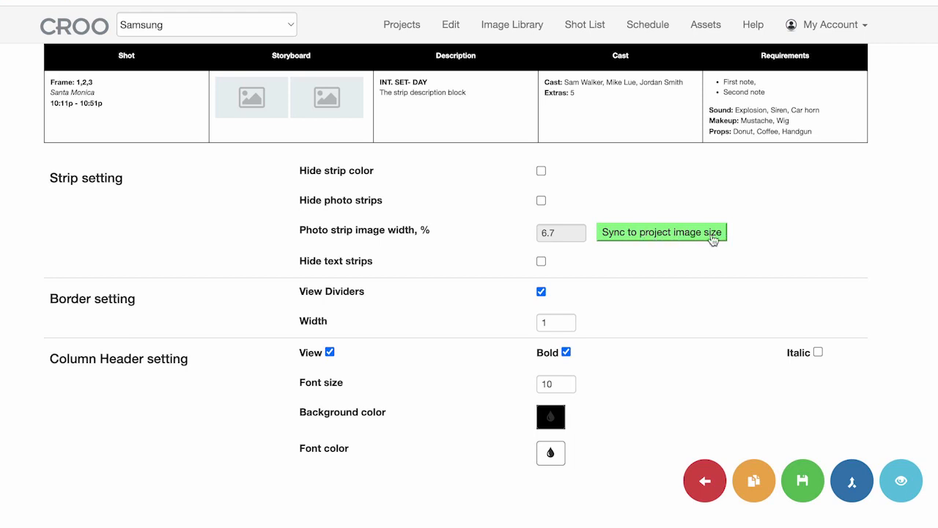
{"action": "left_click", "coordinate": [540, 261]}
{"action": "left_click", "coordinate": [540, 263]}
- Try the strip borders with View Dividers off and on, and with different border widths
{"action": "left_click", "coordinate": [541, 292]}
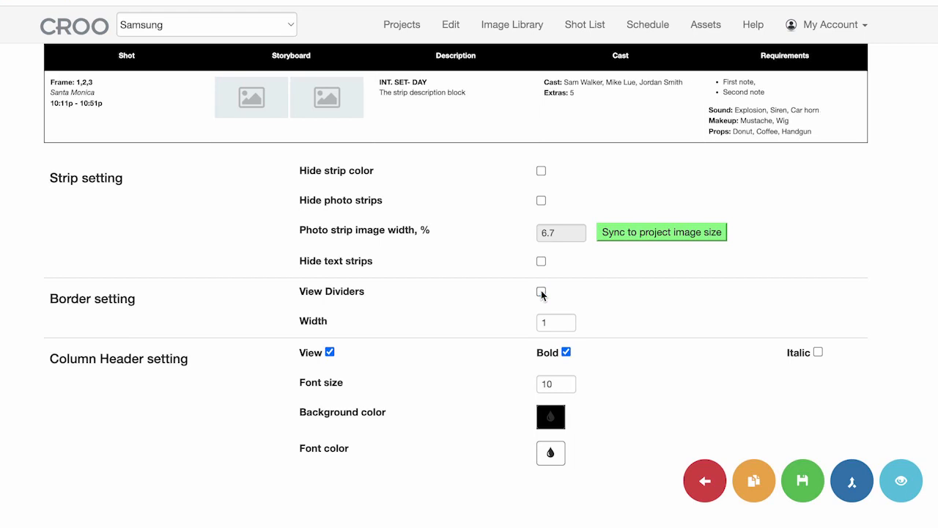
{"action": "left_click", "coordinate": [541, 292]}
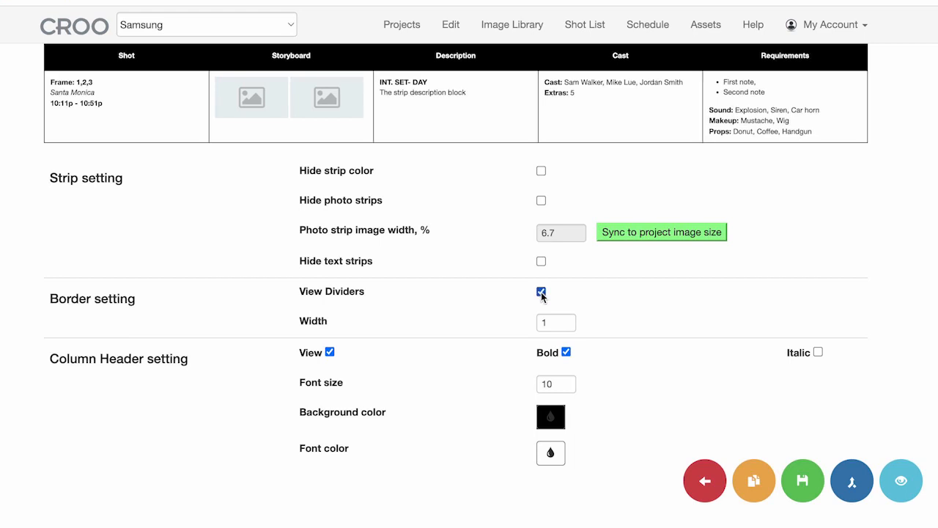
{"action": "left_click", "coordinate": [566, 320]}
{"action": "left_click", "coordinate": [566, 325]}
{"action": "left_click", "coordinate": [567, 329]}
{"action": "left_click", "coordinate": [567, 329]}
{"action": "left_click", "coordinate": [566, 328]}
{"action": "left_click", "coordinate": [566, 328]}
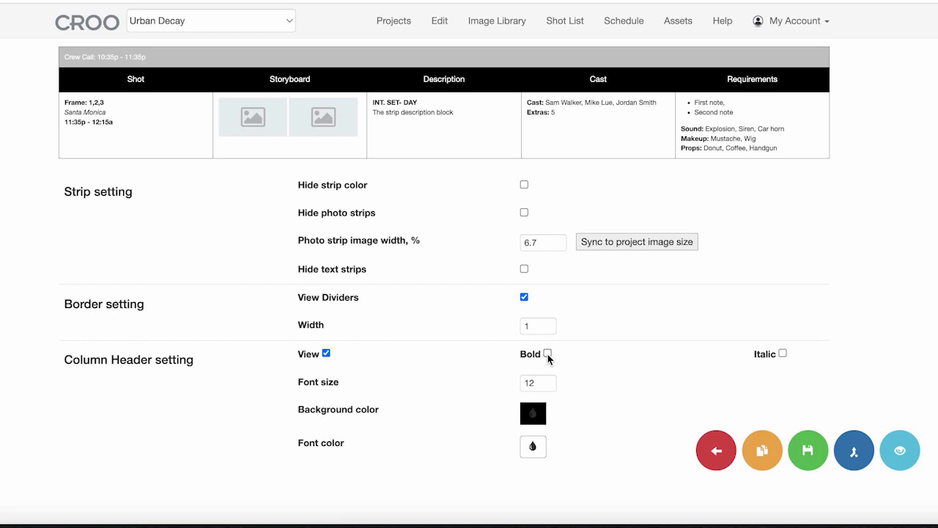
- Make the column header text bold and set its font size to 17
{"action": "left_click", "coordinate": [548, 354]}
{"action": "left_click", "coordinate": [549, 380]}
{"action": "left_click", "coordinate": [549, 380]}
{"action": "left_click", "coordinate": [549, 380]}
{"action": "left_click", "coordinate": [549, 380]}
{"action": "left_click", "coordinate": [548, 380]}
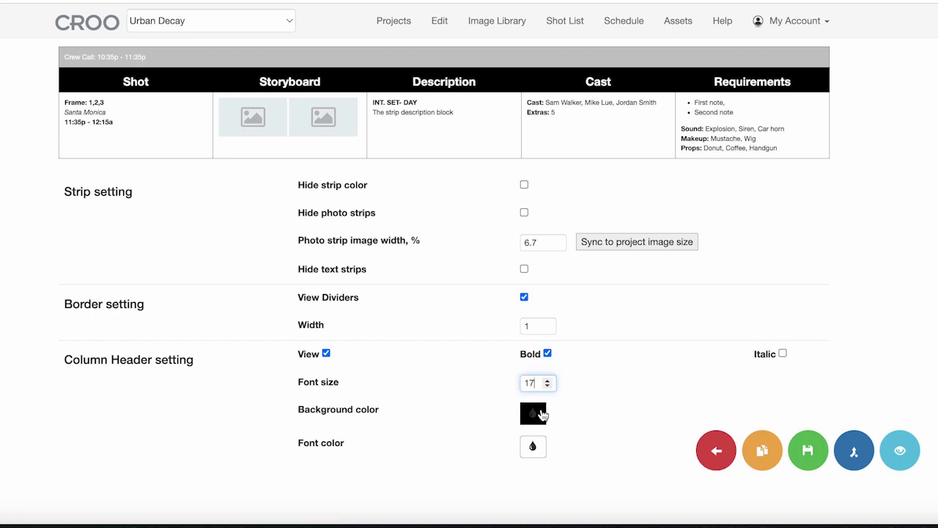
- Set the column header background to light blue and turn off the column header's View option
{"action": "left_click", "coordinate": [540, 410]}
{"action": "left_click", "coordinate": [570, 449]}
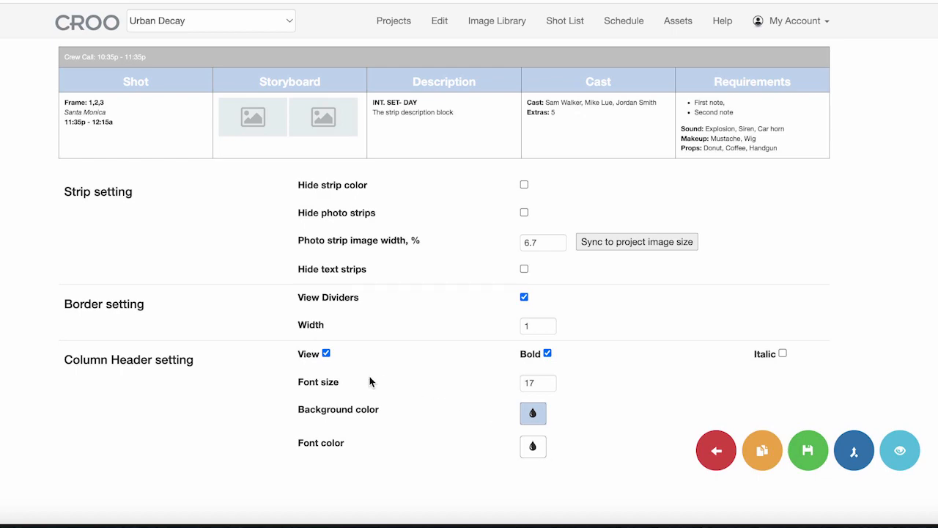
{"action": "left_click", "coordinate": [327, 354]}
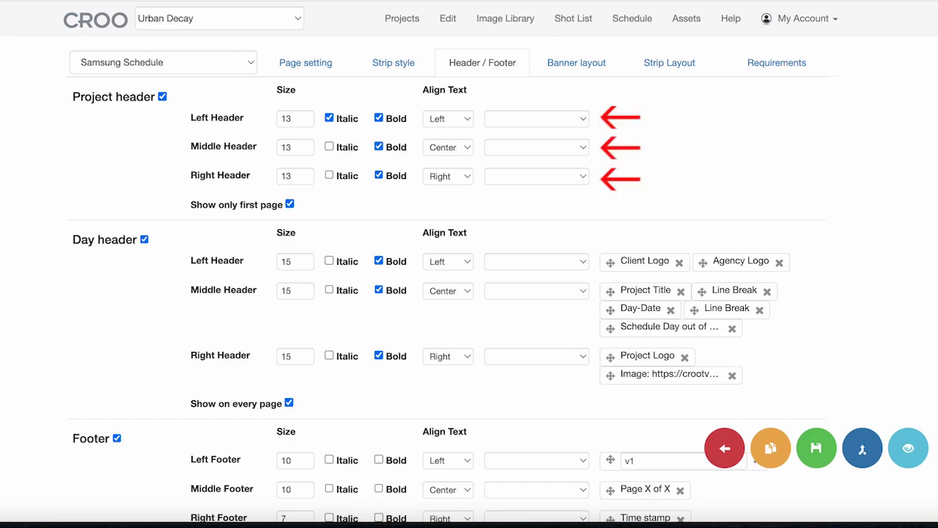
- Try the project header's Show only first page option and browse the content choices for its left and middle headers
{"action": "left_click", "coordinate": [290, 205]}
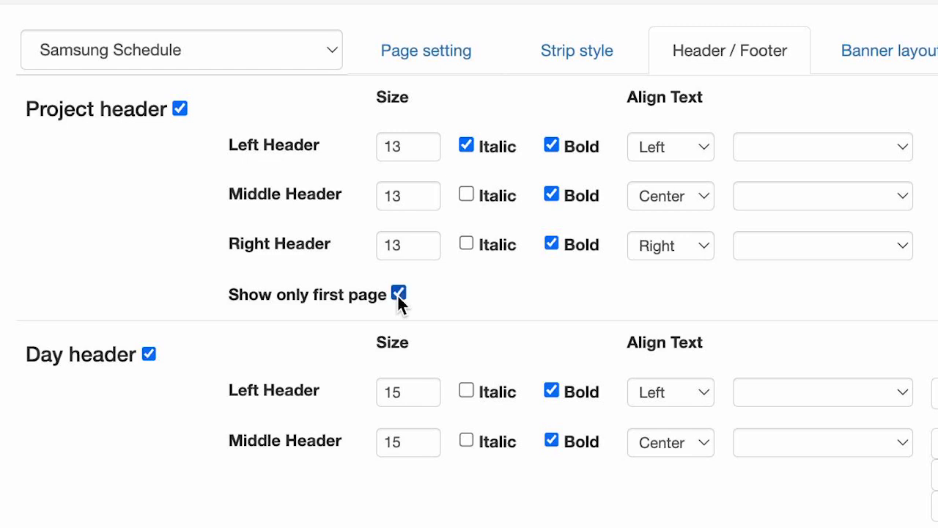
{"action": "left_click", "coordinate": [903, 149]}
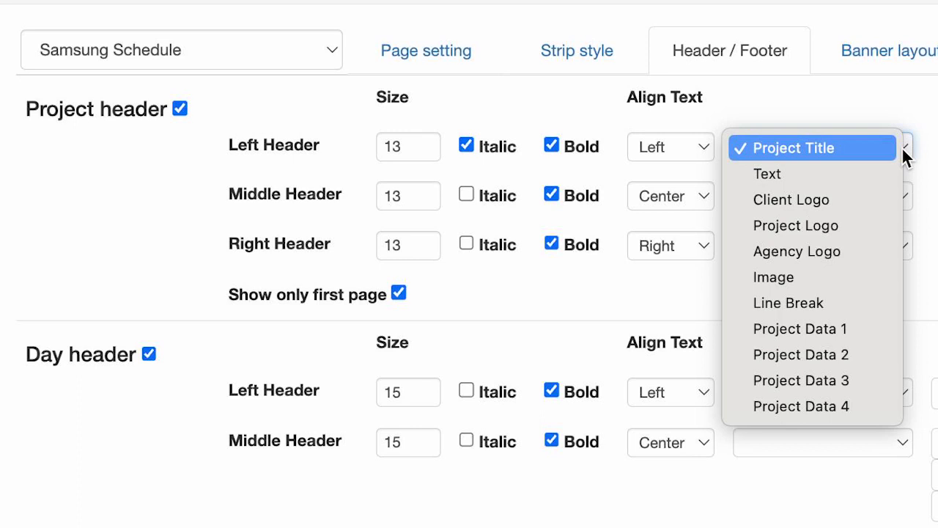
{"action": "left_click", "coordinate": [905, 152]}
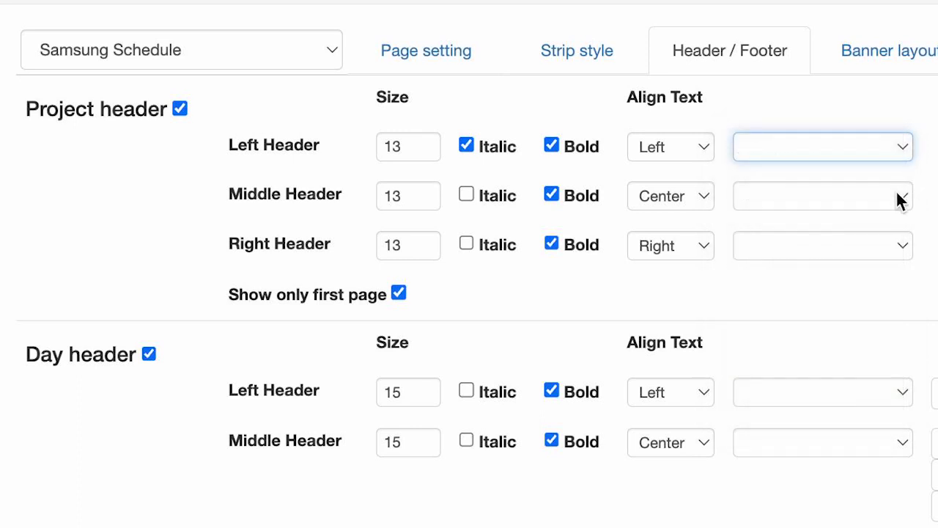
{"action": "left_click", "coordinate": [901, 196]}
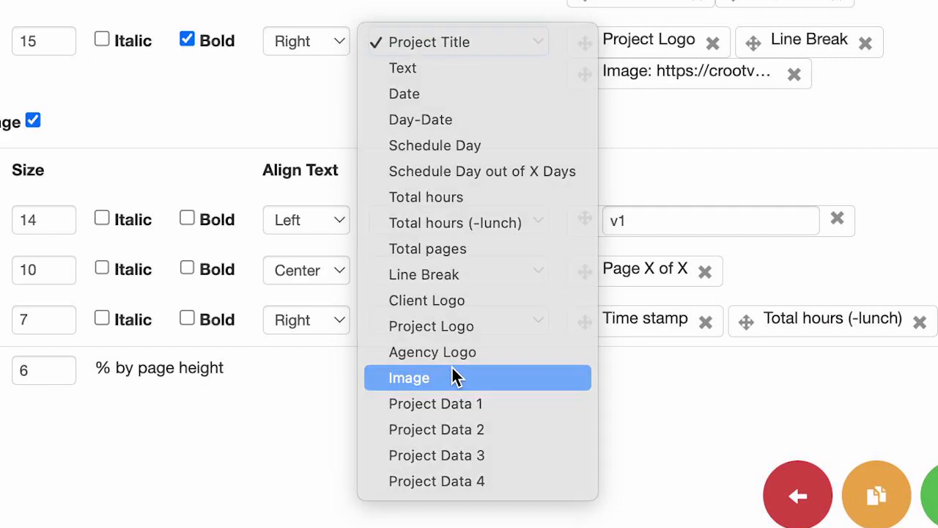
- Upload a new image for the day header's right section and reduce the logo height percentage
{"action": "left_click", "coordinate": [455, 376]}
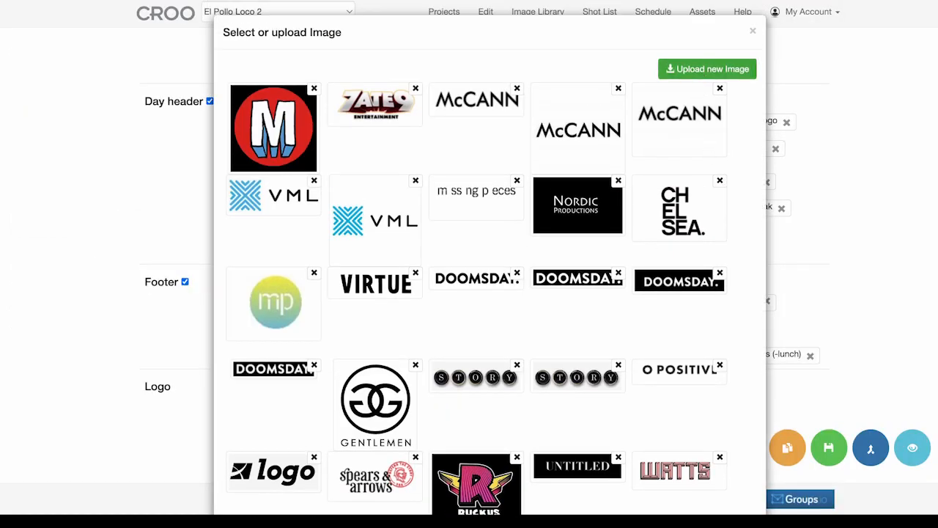
{"action": "left_click", "coordinate": [699, 72]}
{"action": "double_click", "coordinate": [230, 297]}
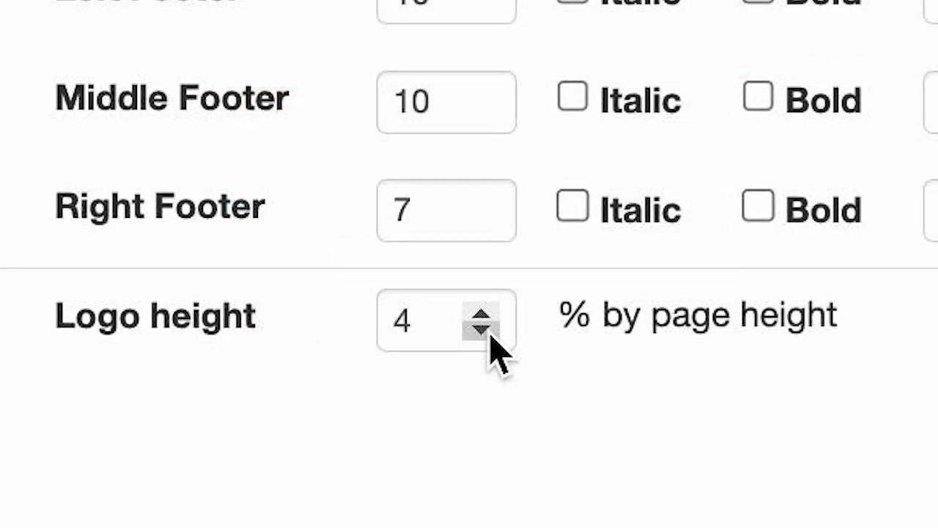
{"action": "left_click", "coordinate": [490, 335]}
{"action": "left_click", "coordinate": [490, 335]}
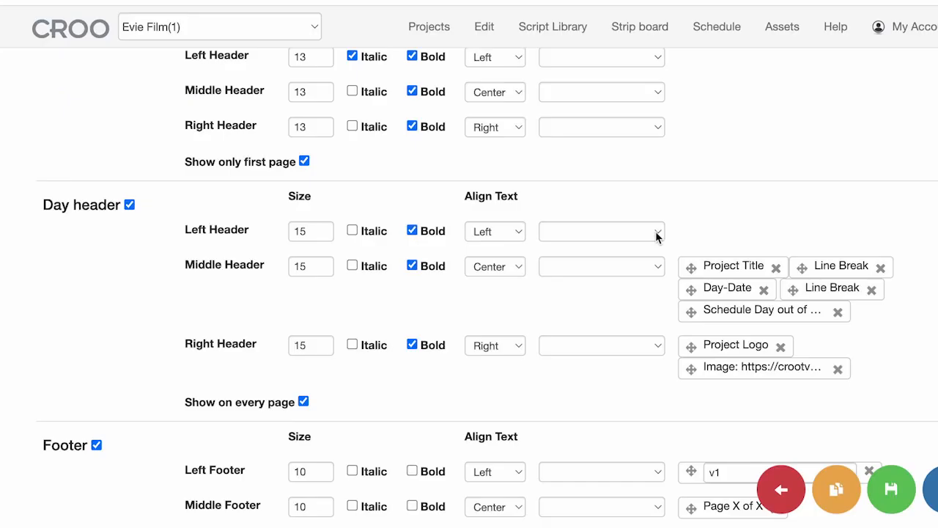
- Add Schedule Day and a line break to the day header's left section and turn on Show on every page
{"action": "left_click", "coordinate": [656, 233]}
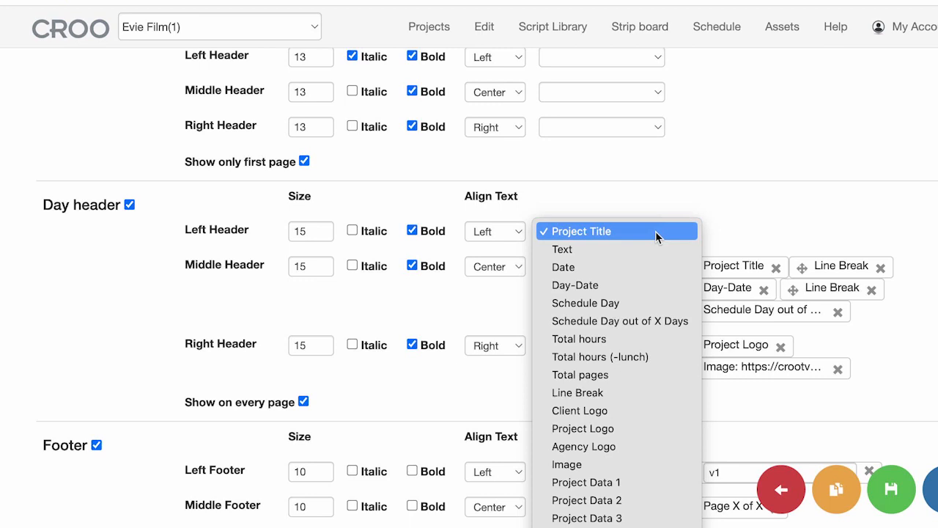
{"action": "left_click", "coordinate": [636, 303]}
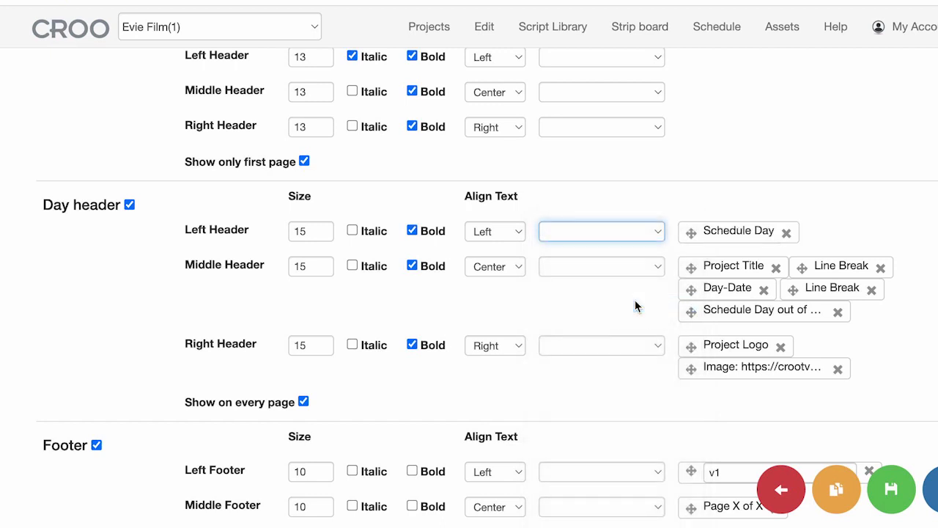
{"action": "left_click", "coordinate": [643, 233]}
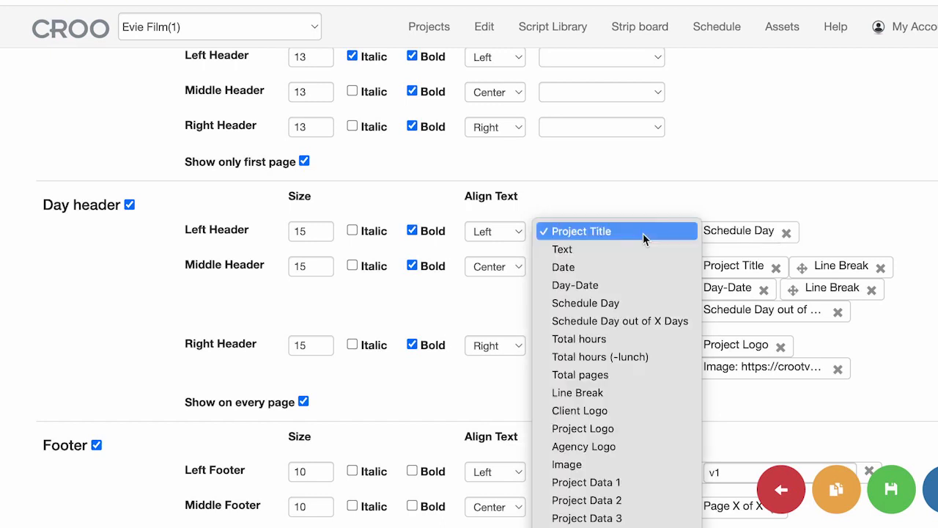
{"action": "left_click", "coordinate": [614, 392]}
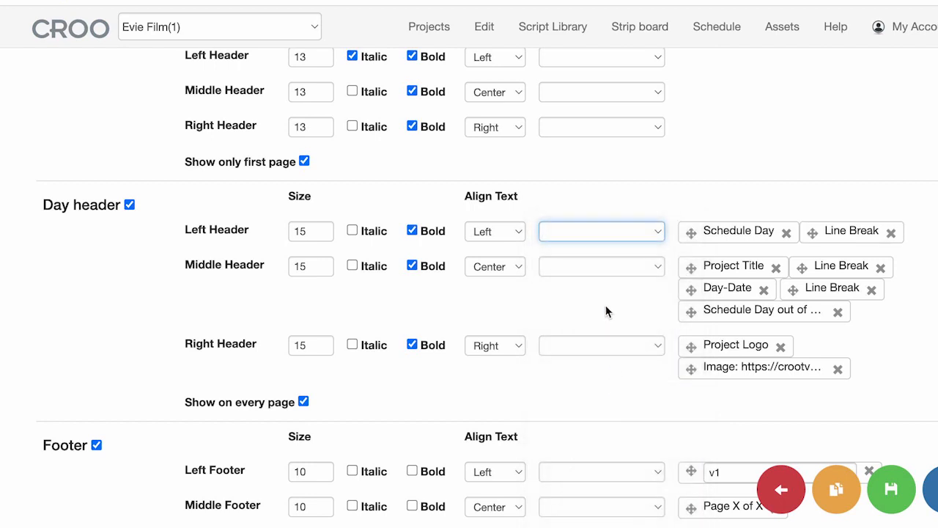
{"action": "left_click", "coordinate": [615, 233]}
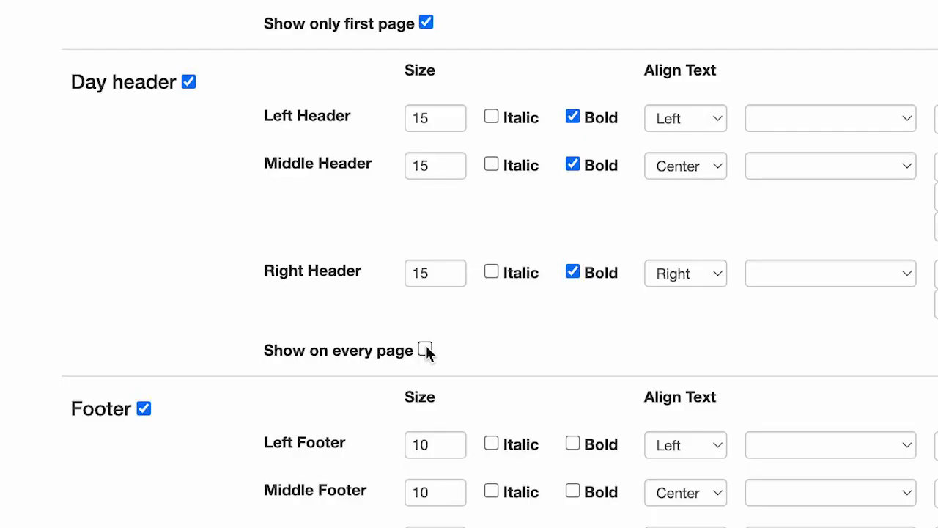
{"action": "left_click", "coordinate": [425, 350]}
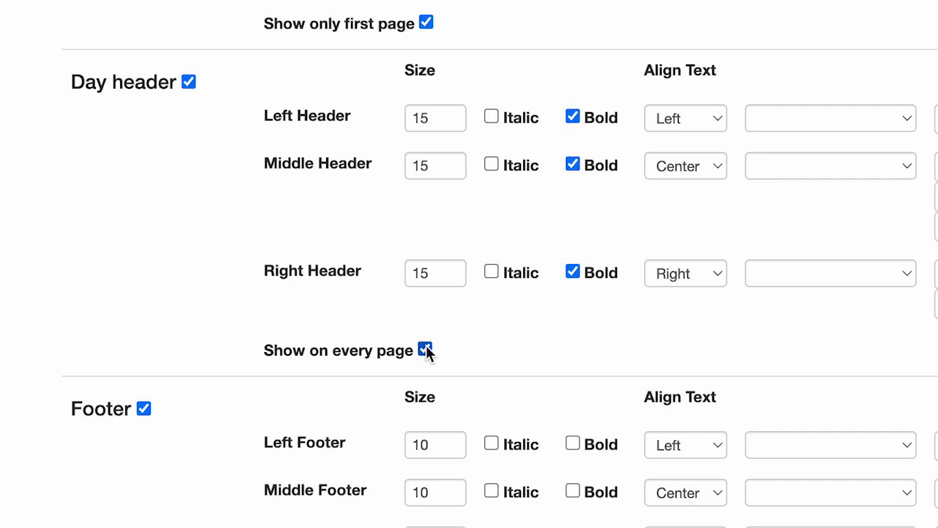
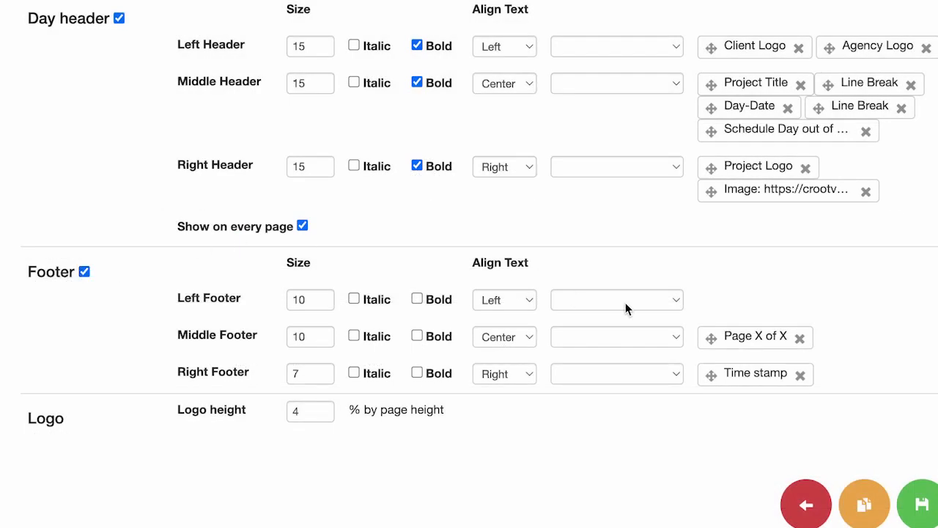
- Add a text item reading "Version 1" to the left footer
{"action": "left_click", "coordinate": [679, 299]}
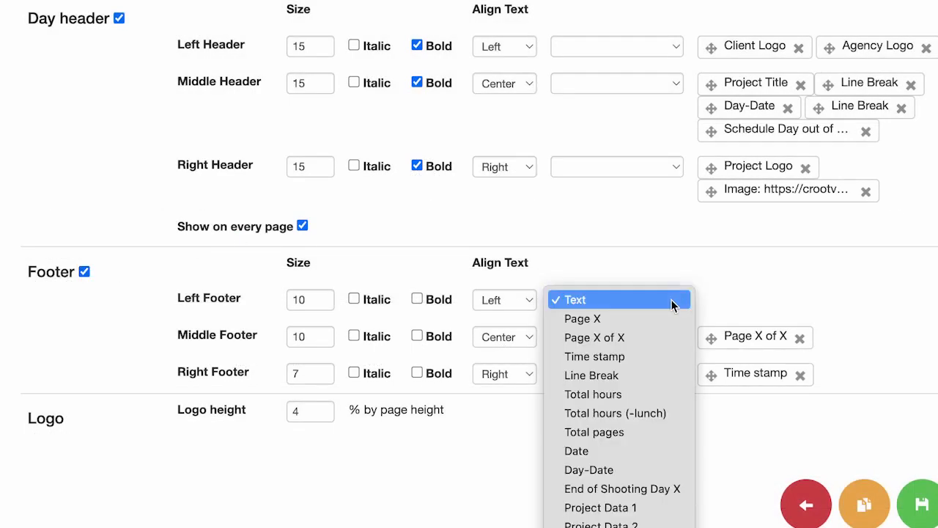
{"action": "left_click", "coordinate": [660, 302]}
{"action": "left_click", "coordinate": [748, 300]}
{"action": "type", "text": "Version 1"}
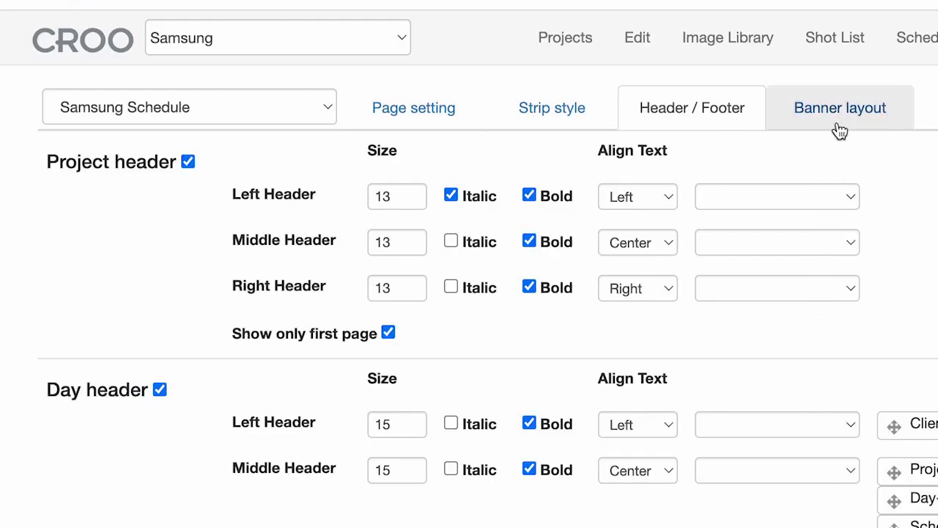
- Set the banner layout's font size to 17, try its Hide option and turn off Duration
{"action": "left_click", "coordinate": [839, 114]}
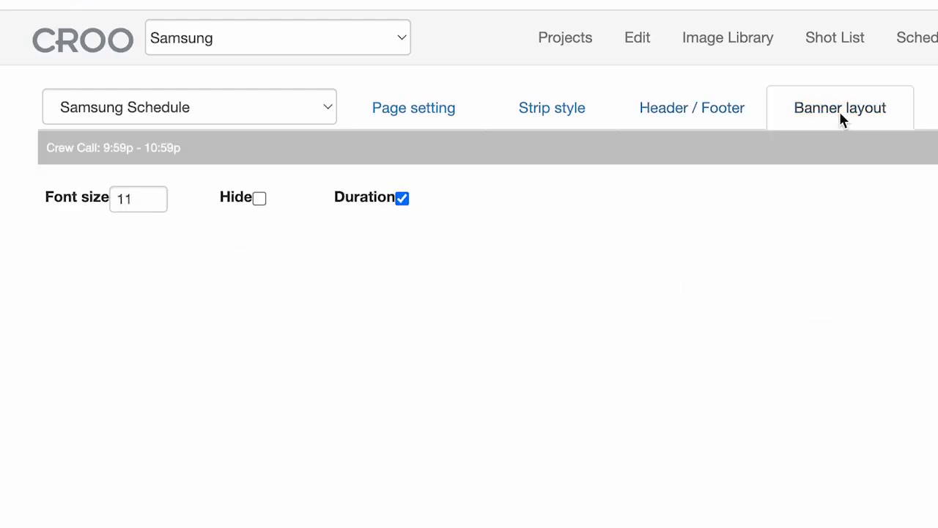
{"action": "left_click", "coordinate": [152, 196]}
{"action": "left_click", "coordinate": [153, 197]}
{"action": "left_click", "coordinate": [152, 198]}
{"action": "left_click", "coordinate": [152, 200]}
{"action": "left_click", "coordinate": [152, 202]}
{"action": "left_click", "coordinate": [152, 205]}
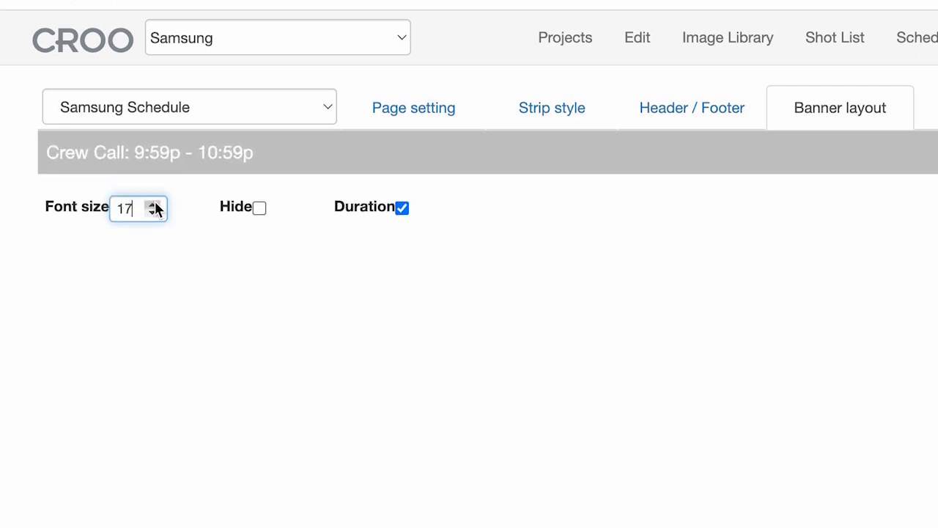
{"action": "left_click", "coordinate": [258, 208]}
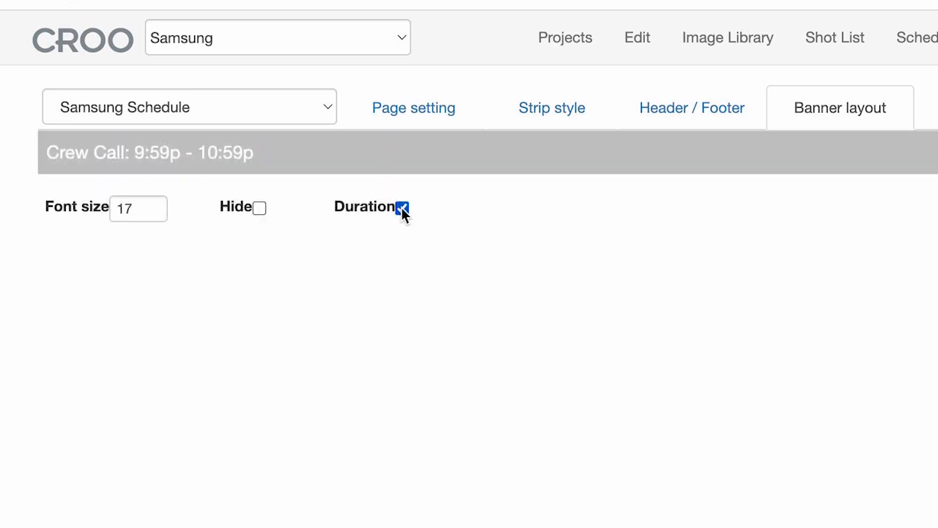
{"action": "left_click", "coordinate": [402, 209]}
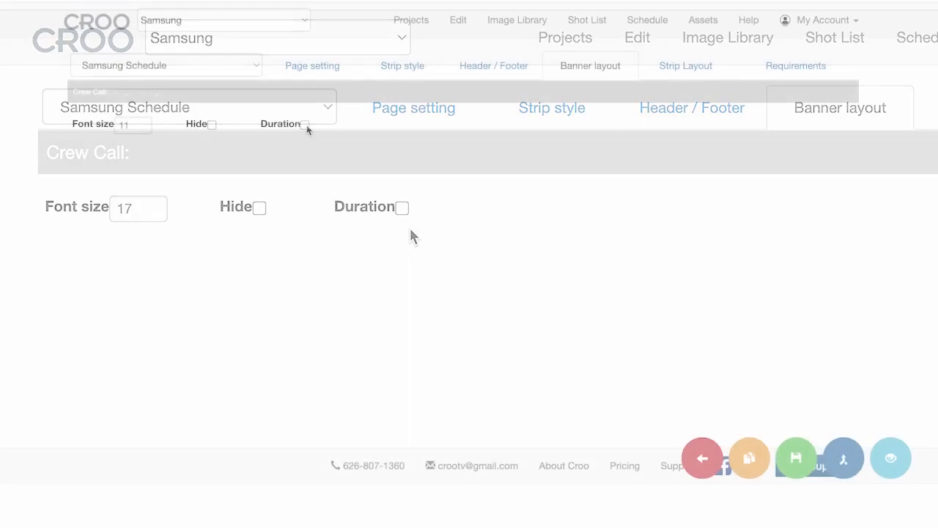
- Open the Samsung Schedule template's strip layout and try hiding the Storyboard column before showing it again
{"action": "left_click", "coordinate": [674, 67]}
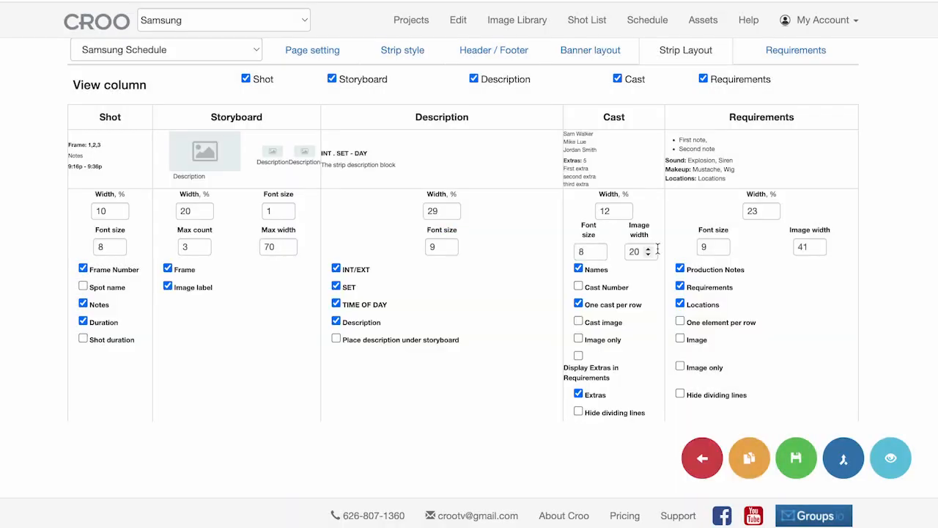
{"action": "left_click", "coordinate": [332, 80]}
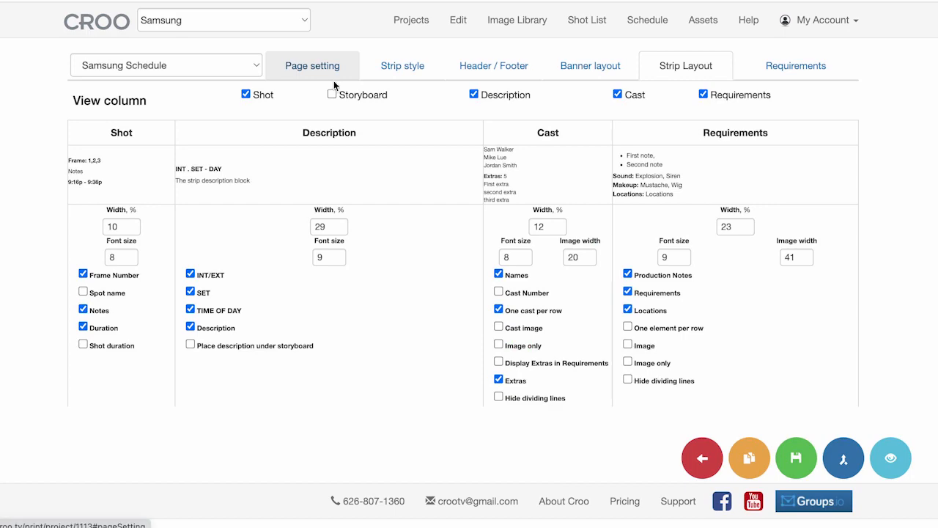
{"action": "left_click", "coordinate": [332, 94]}
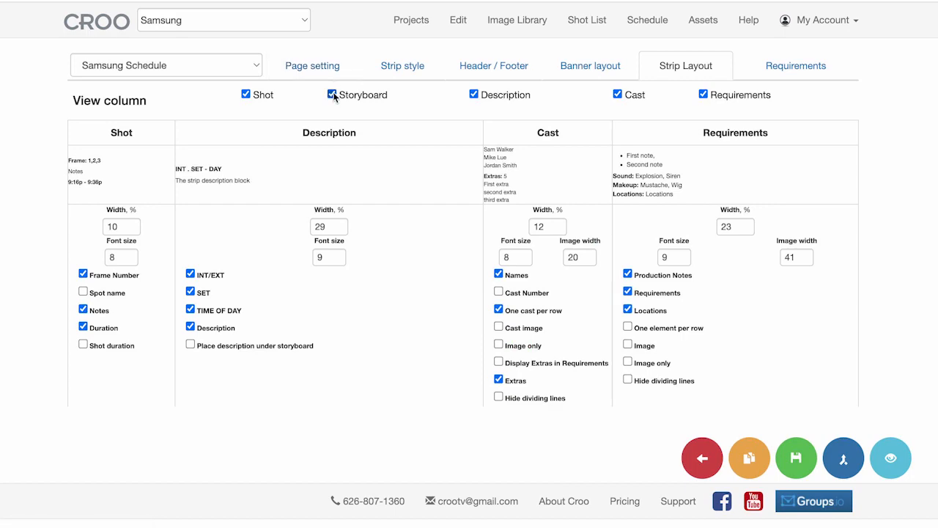
- Resize the Storyboard column to 23% and the Cast column to 14%, and set the Description width to 28%
{"action": "left_click_drag", "start_coordinate": [451, 138], "coordinate": [549, 147]}
{"action": "mouse_move", "coordinate": [328, 132]}
{"action": "left_mouse_down"}
{"action": "mouse_move", "coordinate": [373, 132]}
{"action": "mouse_move", "coordinate": [259, 135]}
{"action": "mouse_move", "coordinate": [344, 139]}
{"action": "left_mouse_up"}
{"action": "double_click", "coordinate": [440, 234]}
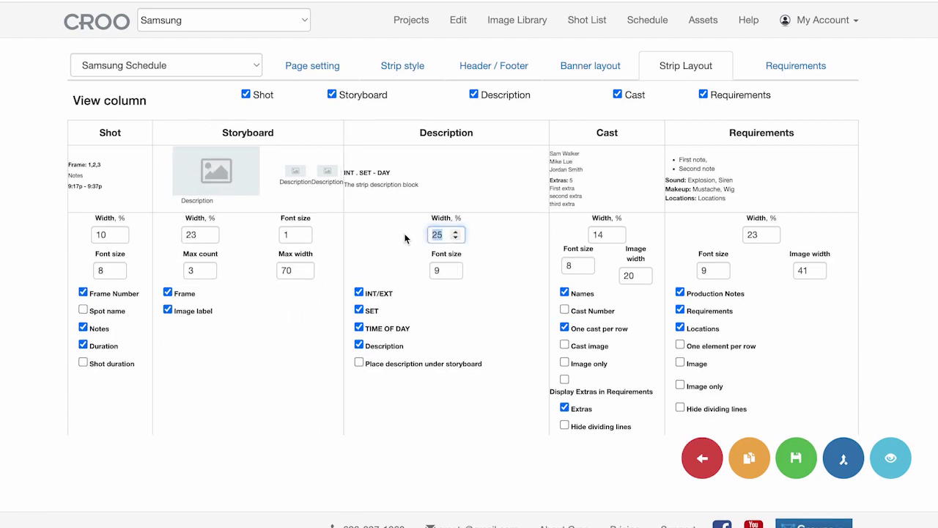
{"action": "type", "text": "26"}
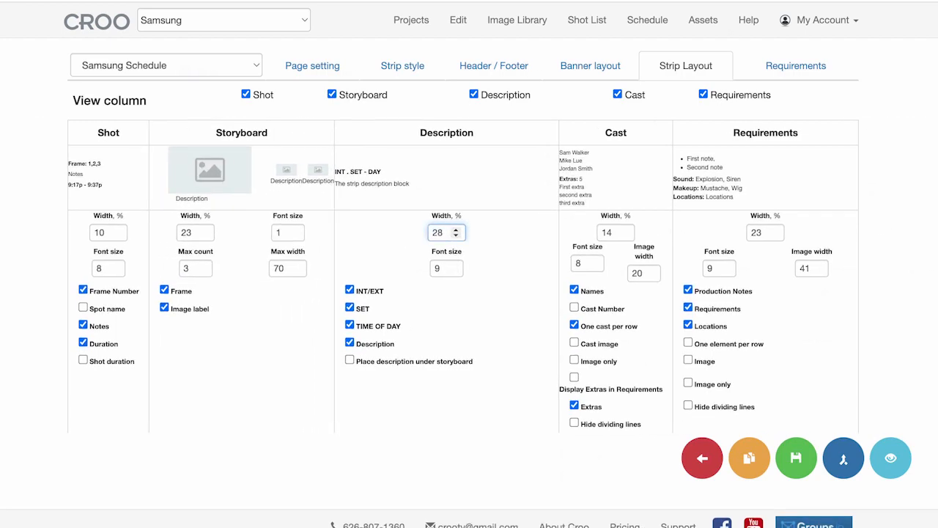
- Turn off INT/EXT, SET and TIME OF DAY in the Description column and Image label in the Storyboard column
{"action": "left_click", "coordinate": [345, 314]}
{"action": "left_click", "coordinate": [345, 337]}
{"action": "left_click", "coordinate": [345, 360]}
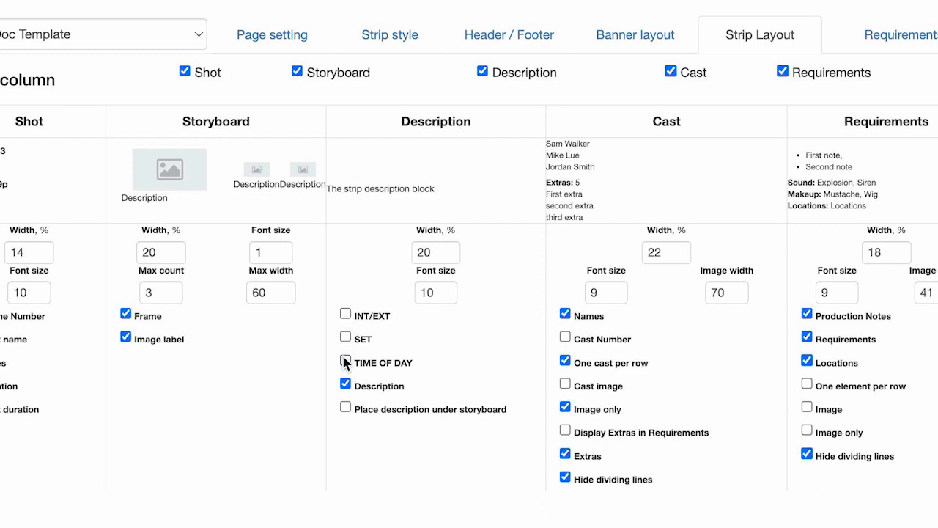
{"action": "left_click", "coordinate": [125, 336]}
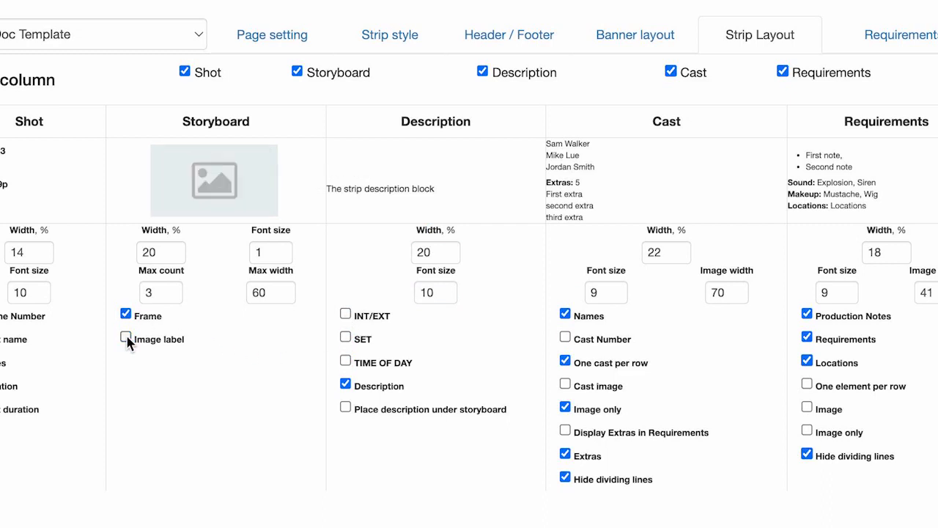
- Set the Description column's font size to 16 and turn off Duration in the Shot column
{"action": "left_click", "coordinate": [444, 289]}
{"action": "left_click", "coordinate": [445, 289]}
{"action": "left_click", "coordinate": [444, 290]}
{"action": "left_click", "coordinate": [444, 290]}
{"action": "left_click", "coordinate": [445, 289]}
{"action": "left_click", "coordinate": [444, 289]}
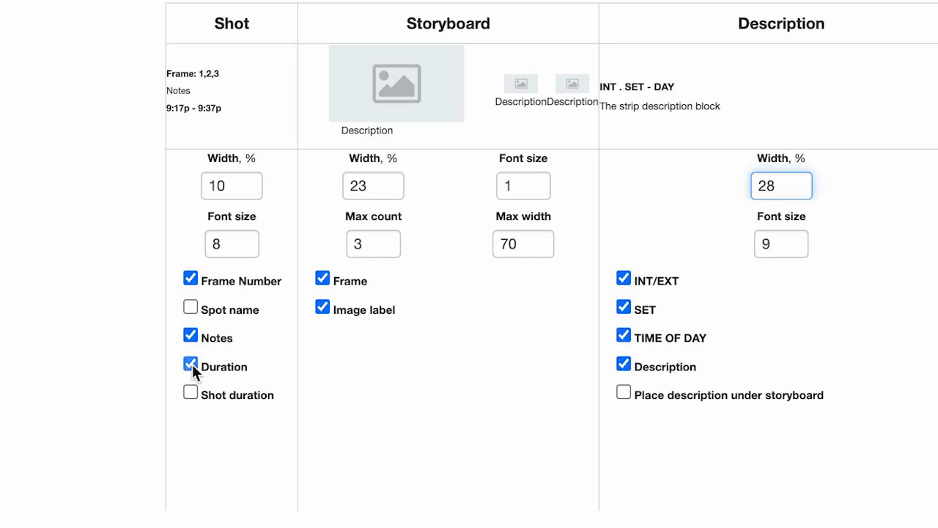
{"action": "left_click", "coordinate": [191, 364]}
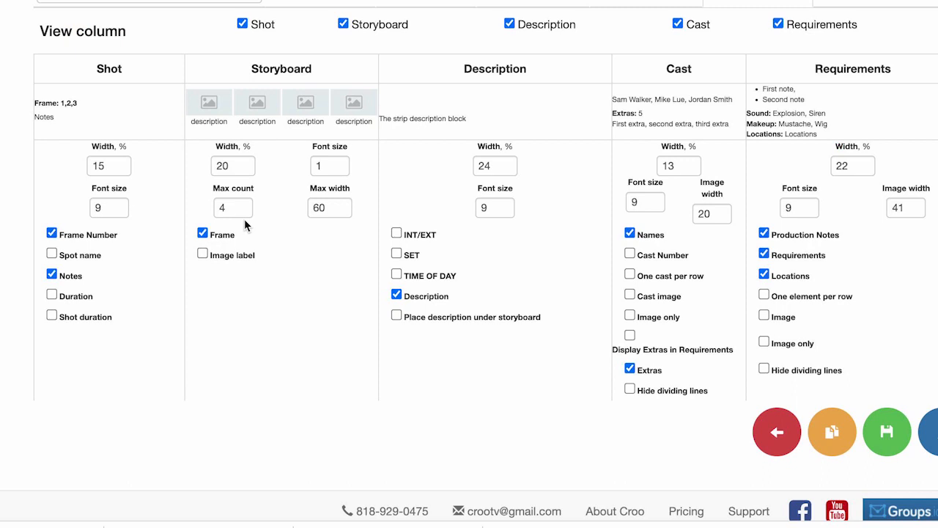
- Reduce the Storyboard column's max count to 1
{"action": "left_click", "coordinate": [242, 212]}
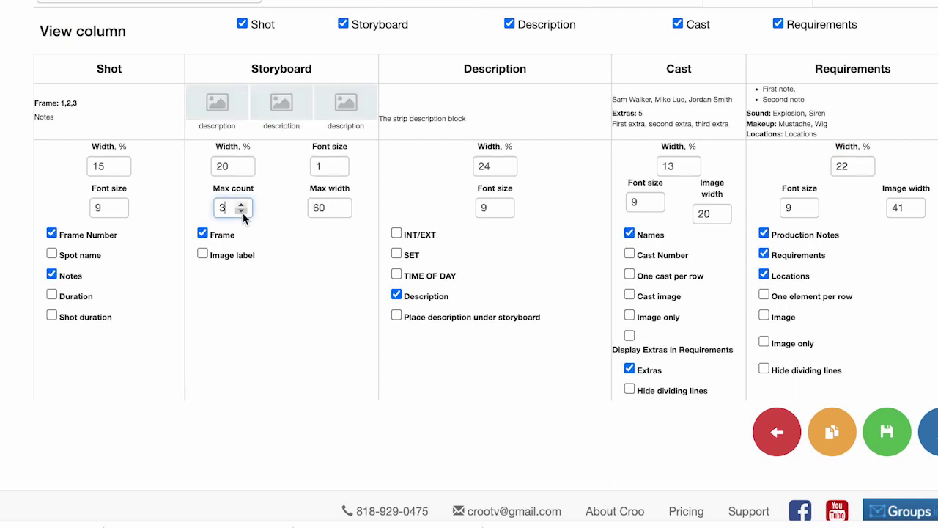
{"action": "left_click", "coordinate": [242, 212]}
{"action": "left_click", "coordinate": [242, 231]}
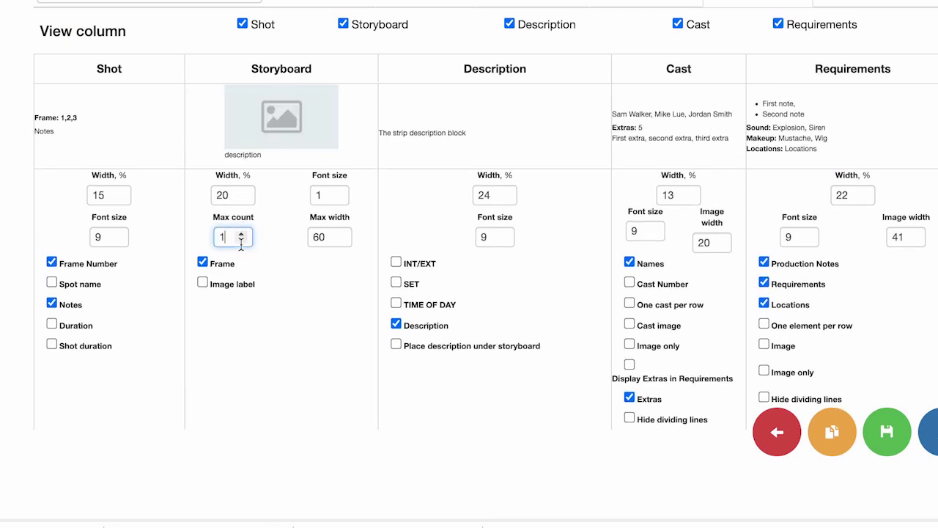
- Set the Storyboard column's max width to 100
{"action": "left_click", "coordinate": [341, 234]}
{"action": "left_click", "coordinate": [342, 234]}
{"action": "left_click", "coordinate": [341, 236]}
{"action": "left_click", "coordinate": [341, 237]}
{"action": "left_click", "coordinate": [341, 237]}
{"action": "double_click", "coordinate": [315, 242]}
{"action": "type", "text": "100"}
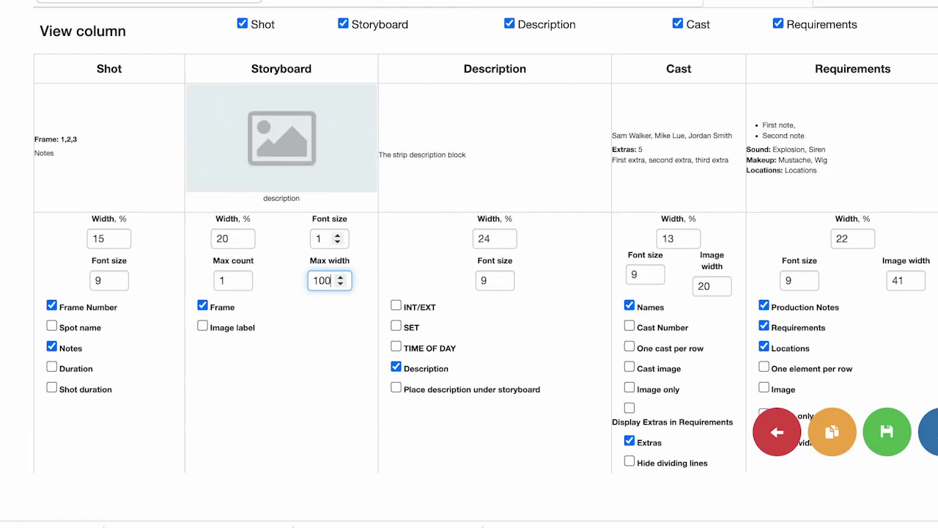
- Widen the Storyboard column to 23% and turn on Place description under storyboard
{"action": "left_click_drag", "start_coordinate": [377, 98], "coordinate": [403, 125]}
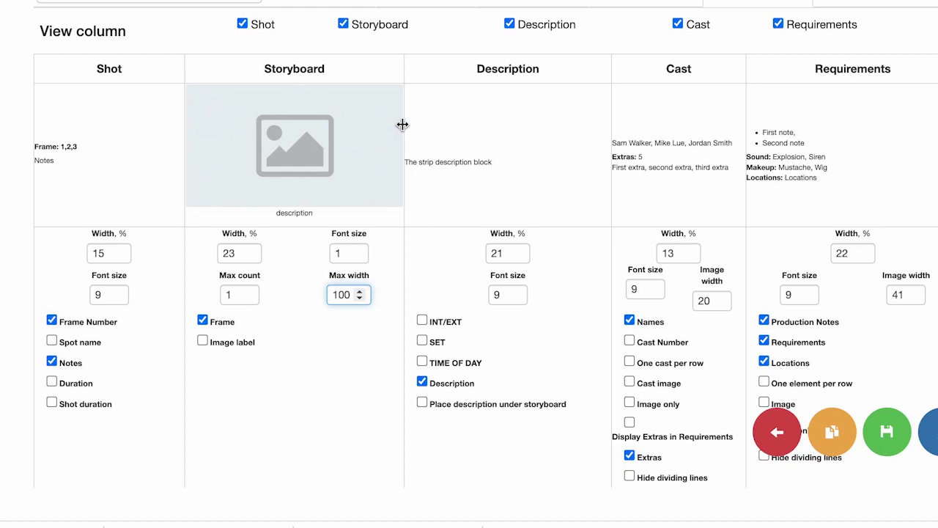
{"action": "left_click", "coordinate": [423, 403]}
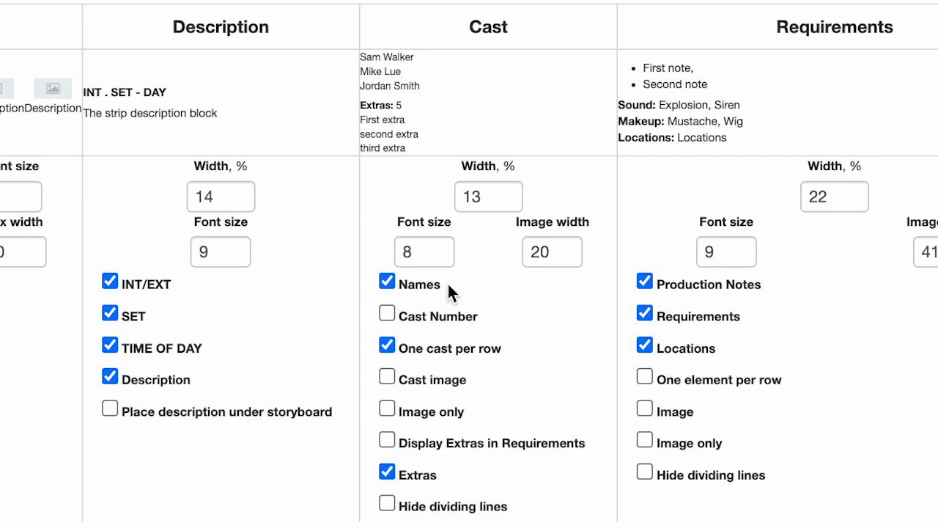
- Try the Cast column's Cast Number, One cast per row and Cast image options, and set its image width to 70
{"action": "left_click", "coordinate": [386, 314]}
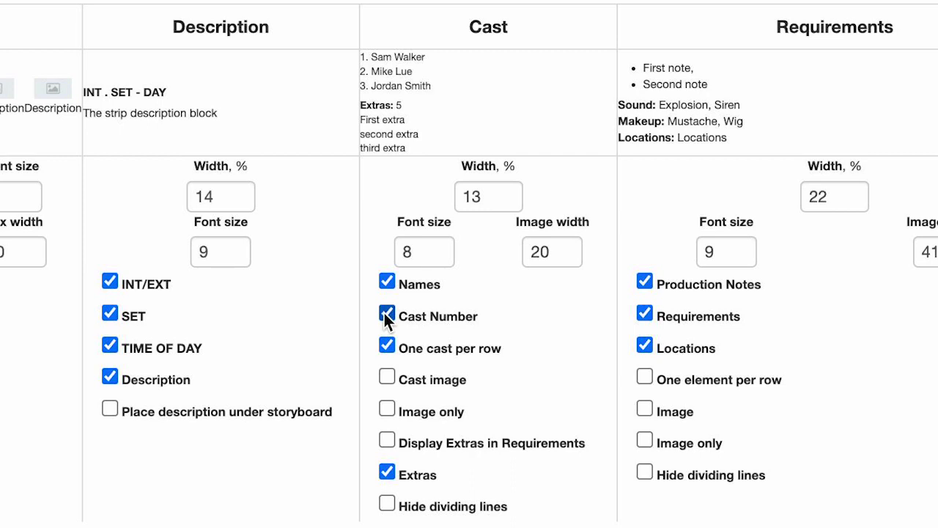
{"action": "left_click", "coordinate": [388, 344]}
{"action": "left_click", "coordinate": [389, 345]}
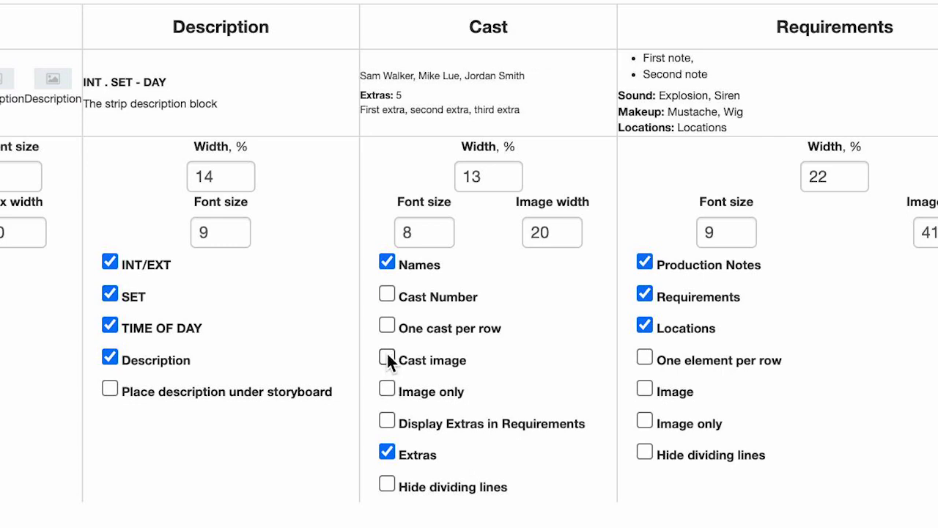
{"action": "left_click", "coordinate": [388, 356]}
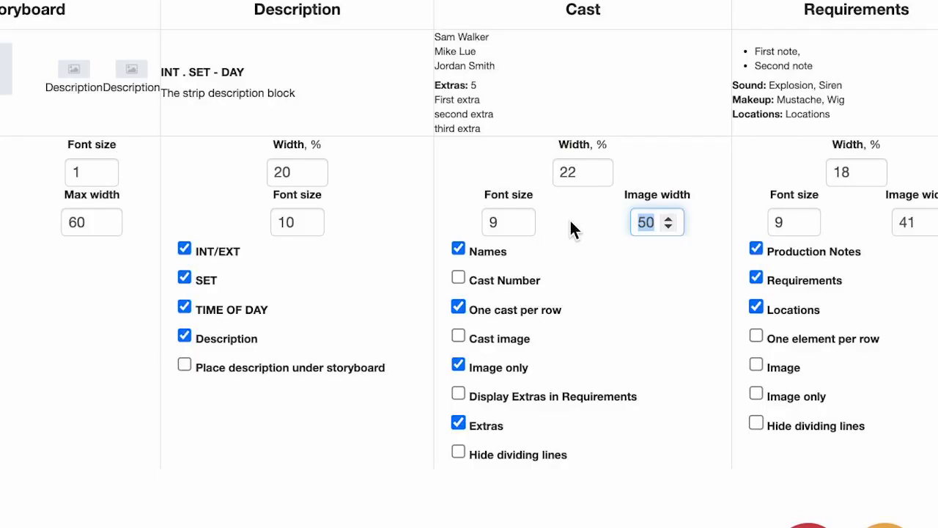
{"action": "type", "text": "70"}
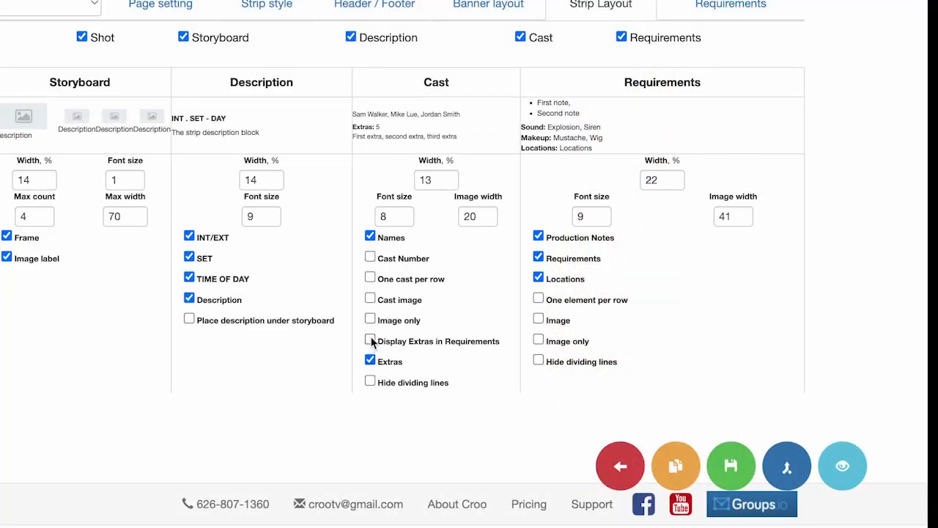
- Turn on Display Extras in Requirements and hide the dividing lines in the Cast and Requirements columns
{"action": "left_click", "coordinate": [371, 341]}
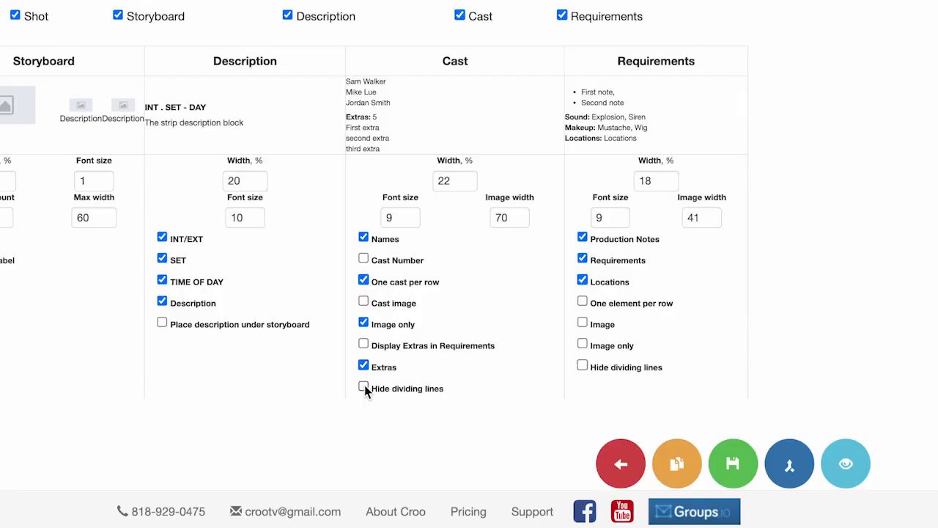
{"action": "left_click", "coordinate": [364, 388]}
{"action": "left_click", "coordinate": [583, 365]}
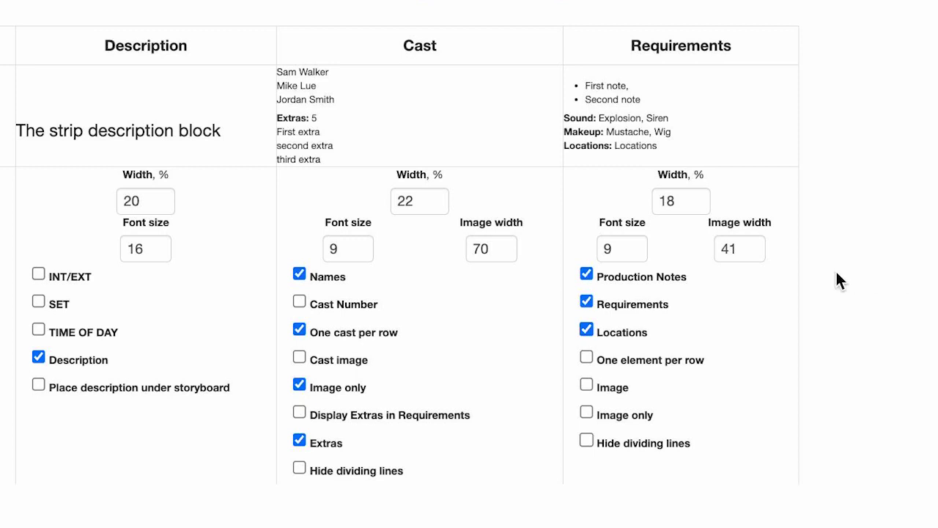
- Try turning off Production Notes, Requirements and Locations in the Requirements column of the strip layout
{"action": "left_click", "coordinate": [585, 274]}
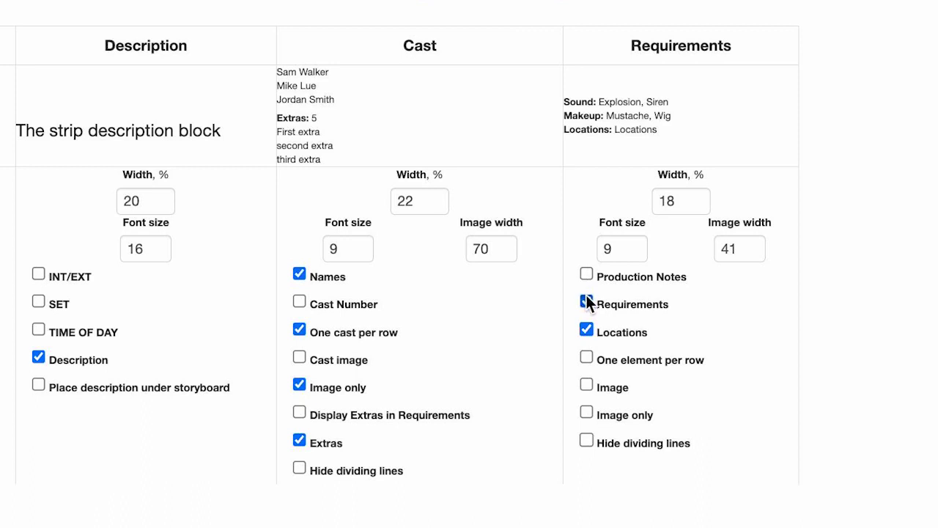
{"action": "left_click", "coordinate": [586, 301]}
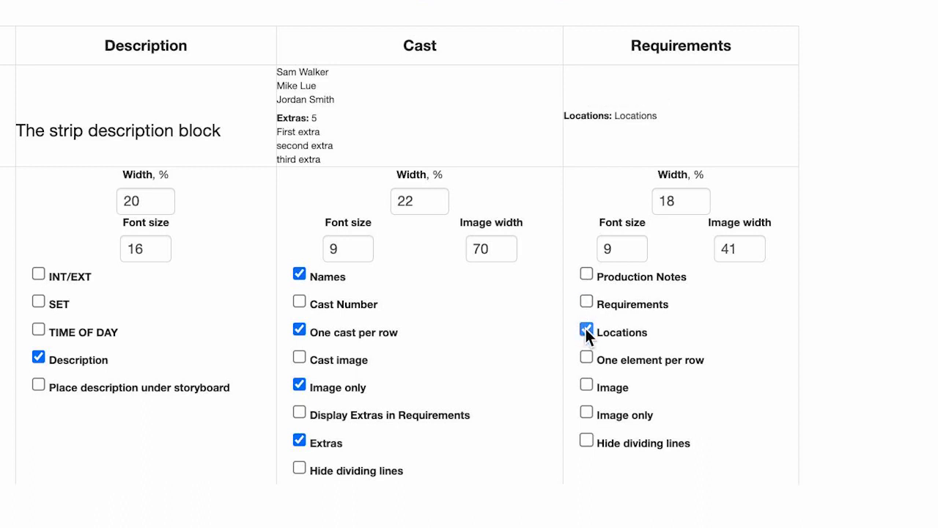
{"action": "left_click", "coordinate": [587, 332]}
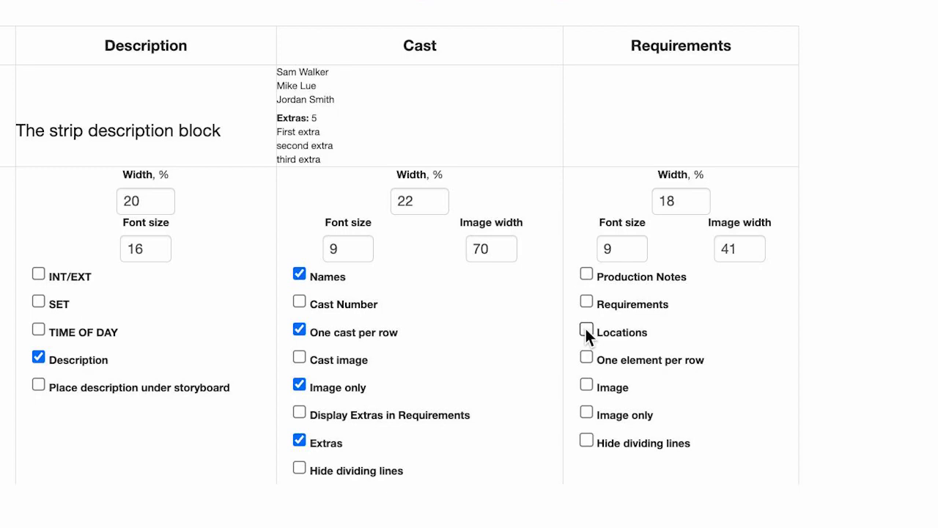
- Turn on Image in the Requirements column of the strip layout and increase its image width
{"action": "left_click", "coordinate": [586, 384]}
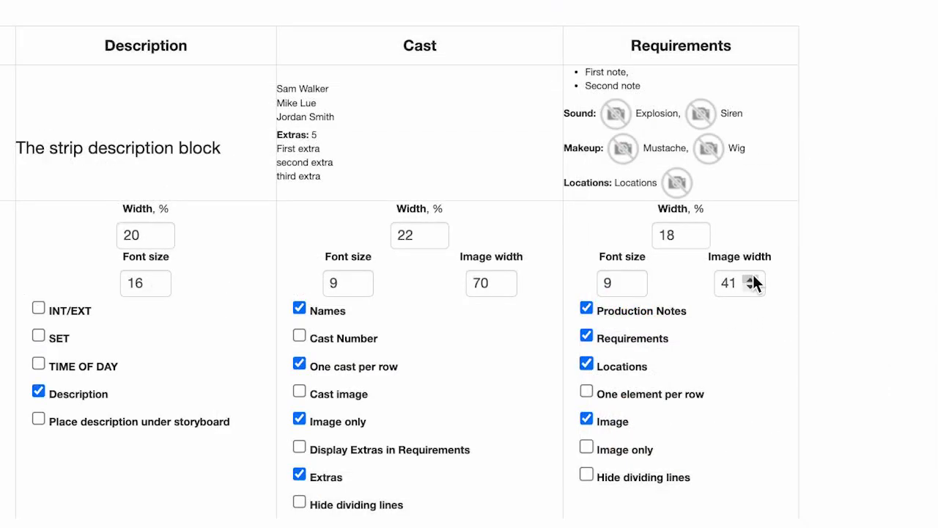
{"action": "left_click", "coordinate": [751, 280]}
{"action": "left_click", "coordinate": [751, 279]}
{"action": "left_click", "coordinate": [750, 280]}
{"action": "left_click", "coordinate": [751, 280]}
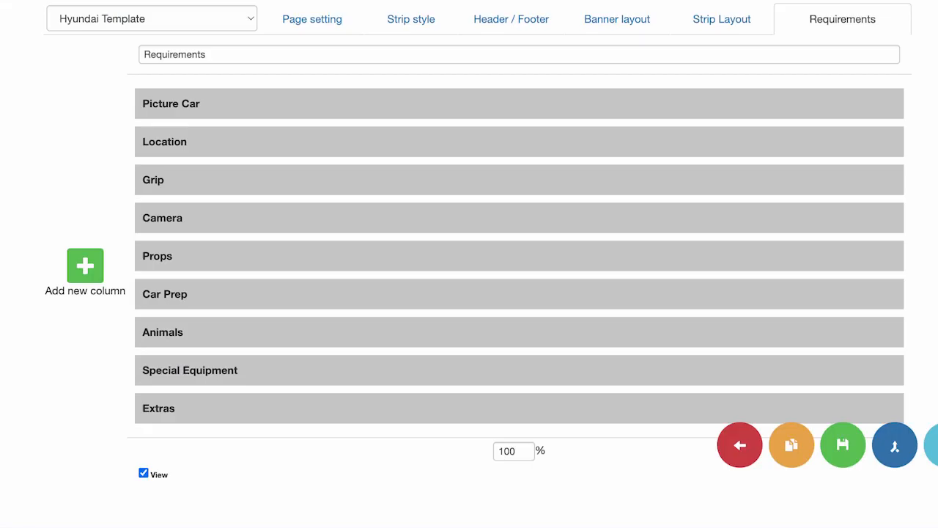
- Add two new columns to the Hyundai Template's requirements layout and name them Picture Car and Location
{"action": "left_click", "coordinate": [91, 274]}
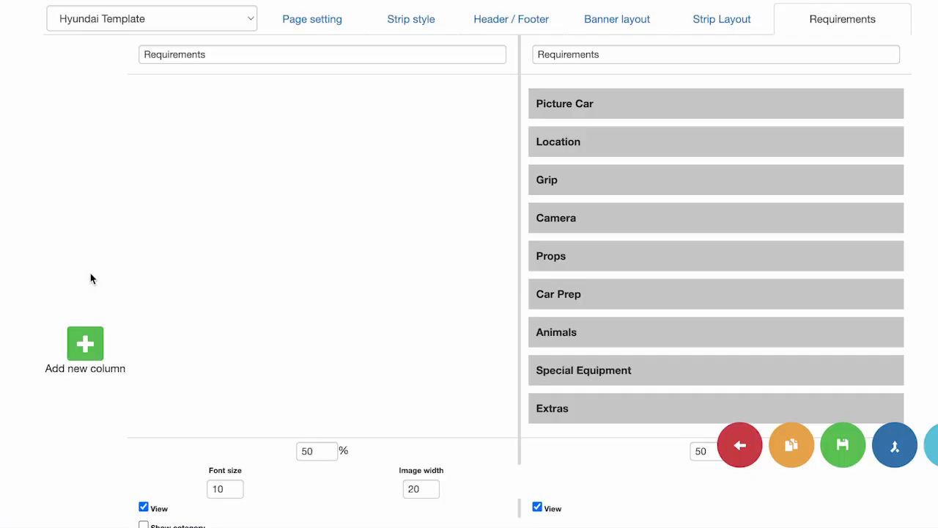
{"action": "left_click", "coordinate": [82, 345]}
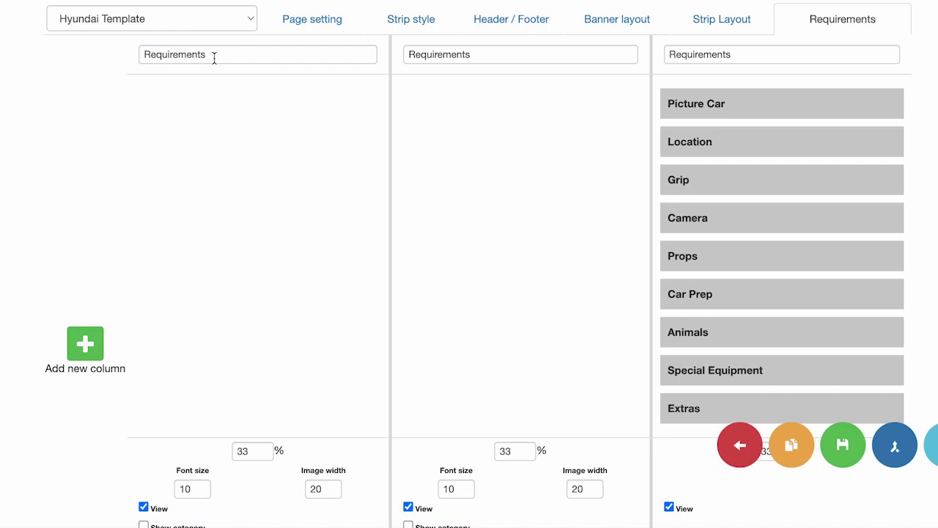
{"action": "left_click_drag", "start_coordinate": [212, 58], "coordinate": [137, 59]}
{"action": "type", "text": "Picture Car"}
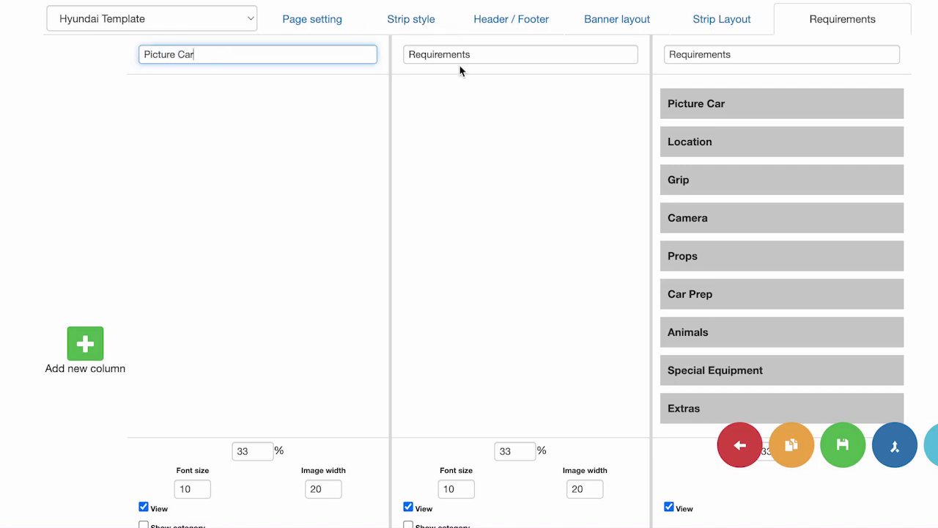
{"action": "left_click_drag", "start_coordinate": [474, 56], "coordinate": [392, 44]}
{"action": "type", "text": "Location"}
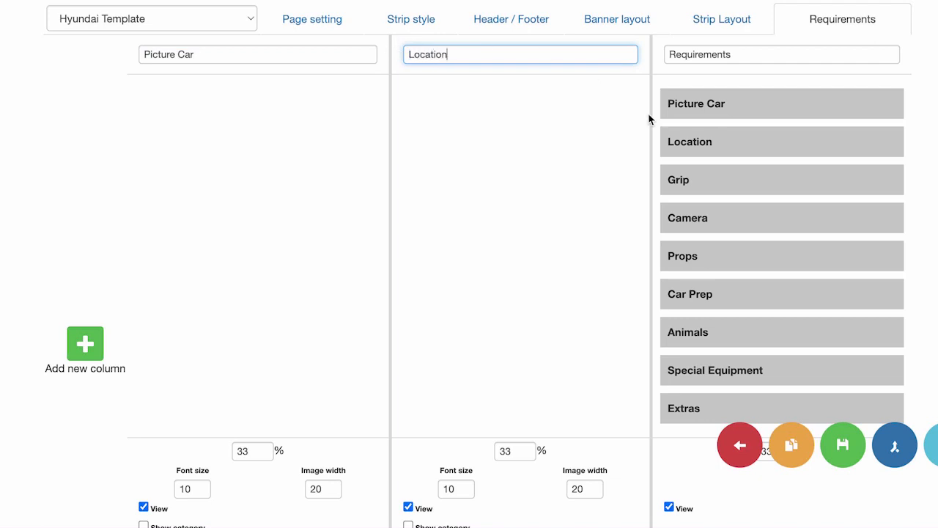
- Move the Picture Car category into the Picture Car column and the Location category into the Location column
{"action": "left_click", "coordinate": [744, 110]}
{"action": "left_click_drag", "start_coordinate": [744, 109], "coordinate": [212, 120]}
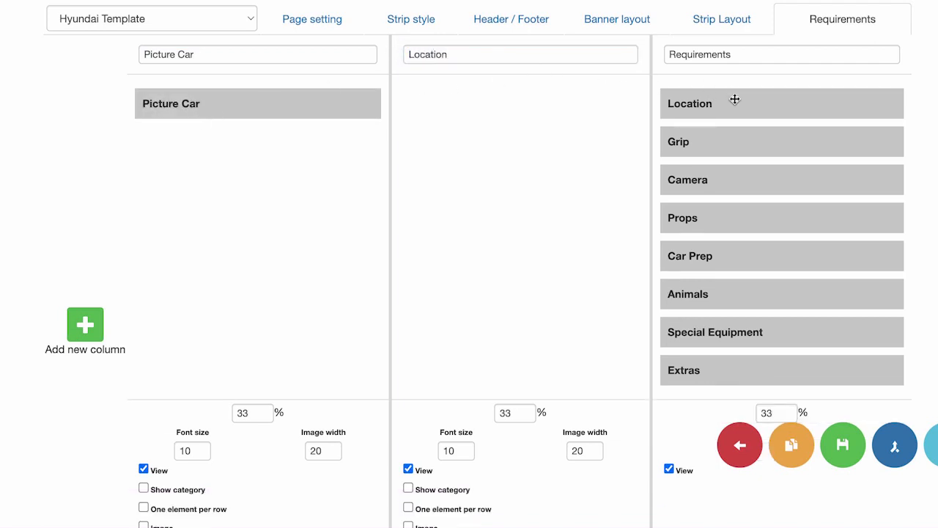
{"action": "left_click_drag", "start_coordinate": [738, 105], "coordinate": [543, 104]}
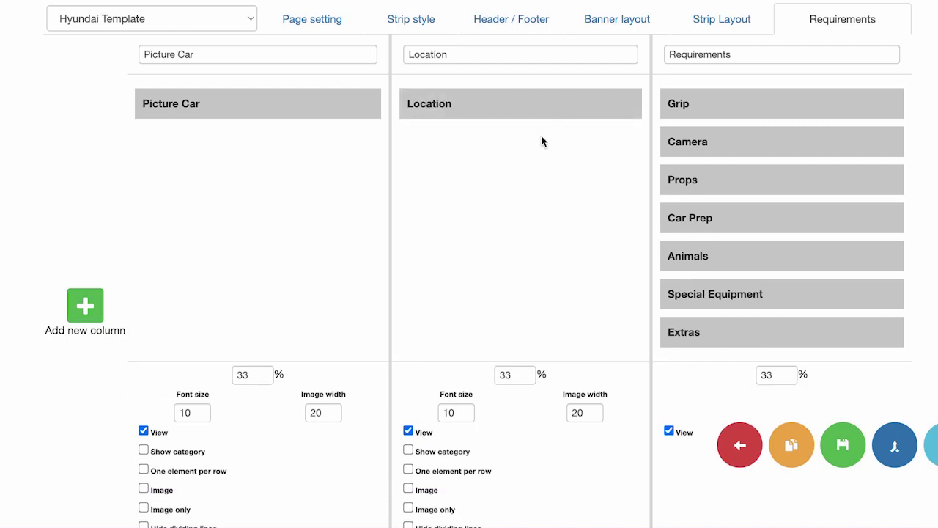
- Turn on Image for the Picture Car column and set the image width of the 50% column to 30
{"action": "scroll", "coordinate": [544, 141], "scroll_direction": "down", "scroll_amount": 3}
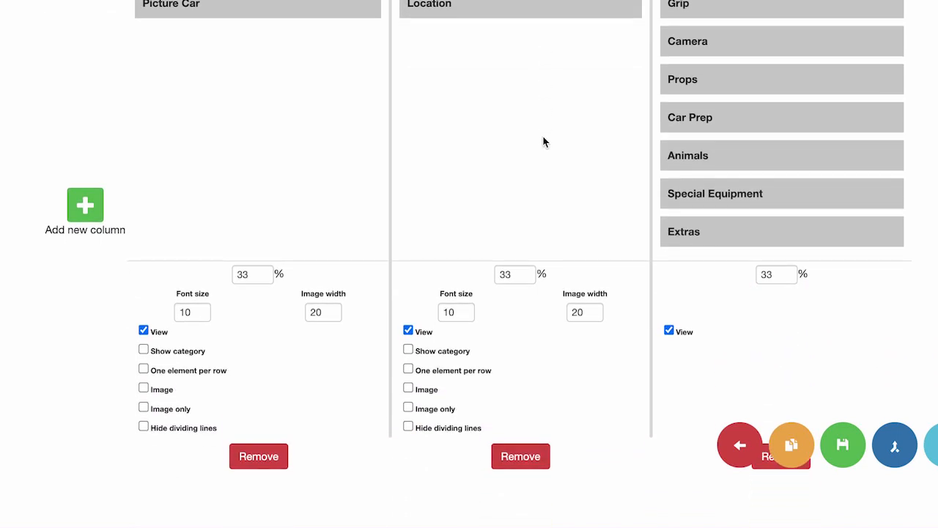
{"action": "left_click", "coordinate": [143, 389]}
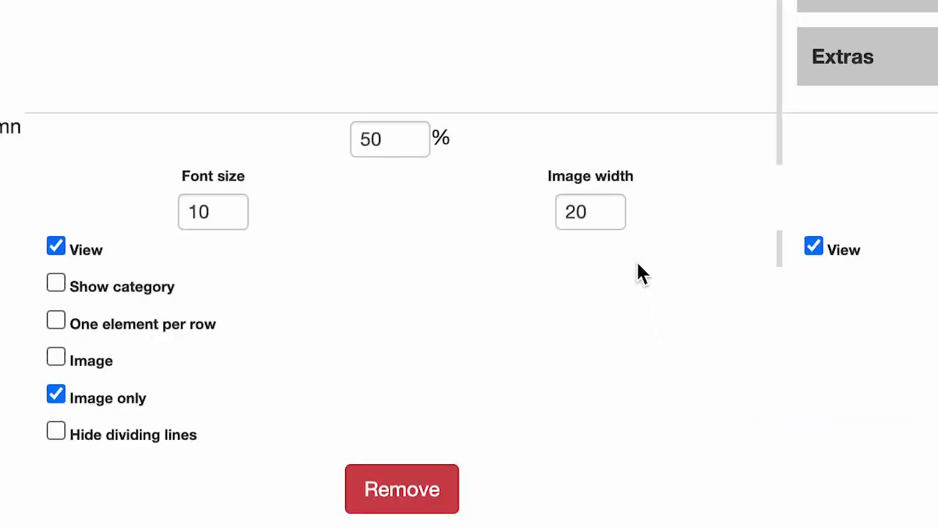
{"action": "left_click", "coordinate": [606, 207]}
{"action": "left_click", "coordinate": [605, 207]}
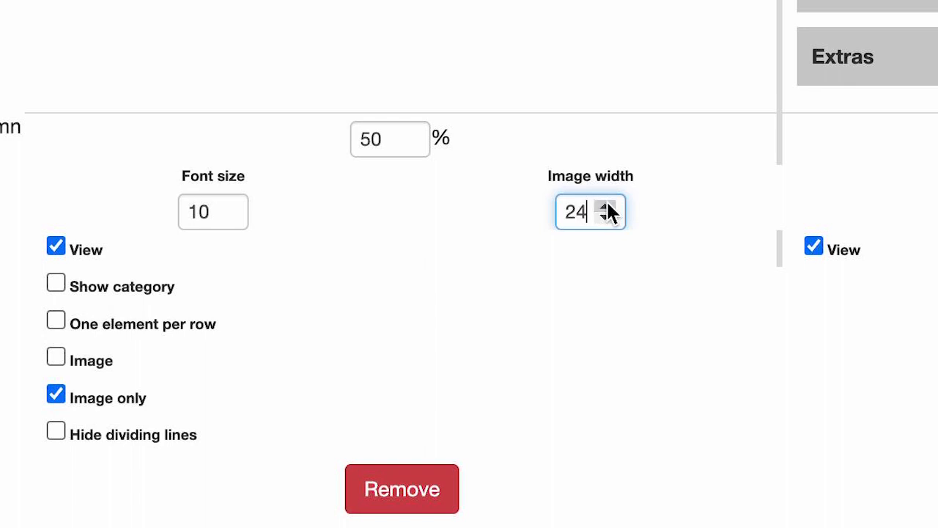
{"action": "left_click", "coordinate": [606, 207]}
{"action": "left_click", "coordinate": [606, 208]}
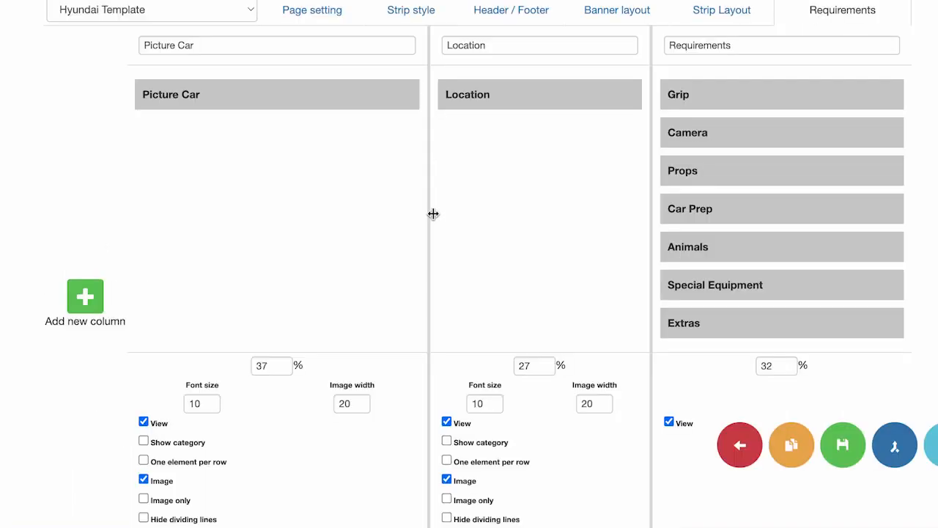
- Narrow the Picture Car column to 32% by its divider with Location, and set its width to 40%
{"action": "left_click_drag", "start_coordinate": [434, 213], "coordinate": [390, 206]}
{"action": "double_click", "coordinate": [239, 367]}
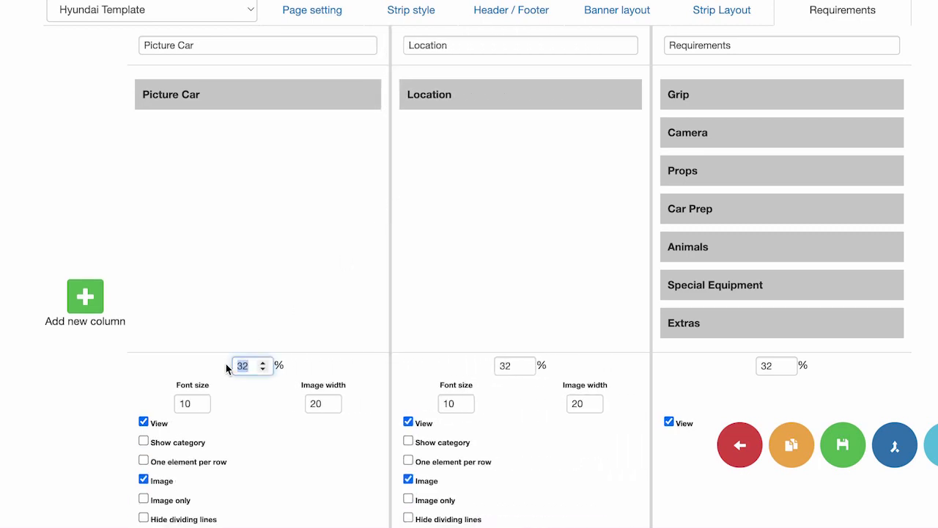
{"action": "type", "text": "40"}
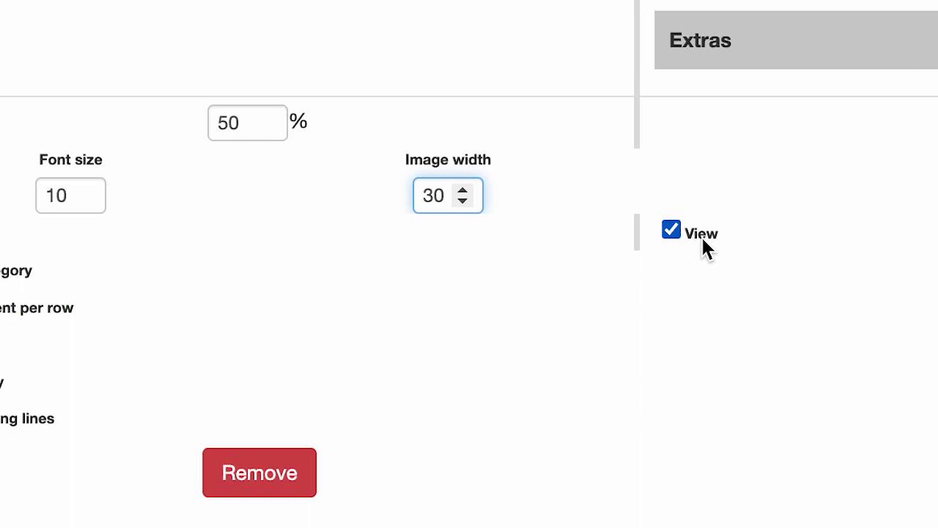
- Turn off View for the column containing Extras and remove the 50% column beside it
{"action": "left_click", "coordinate": [673, 231]}
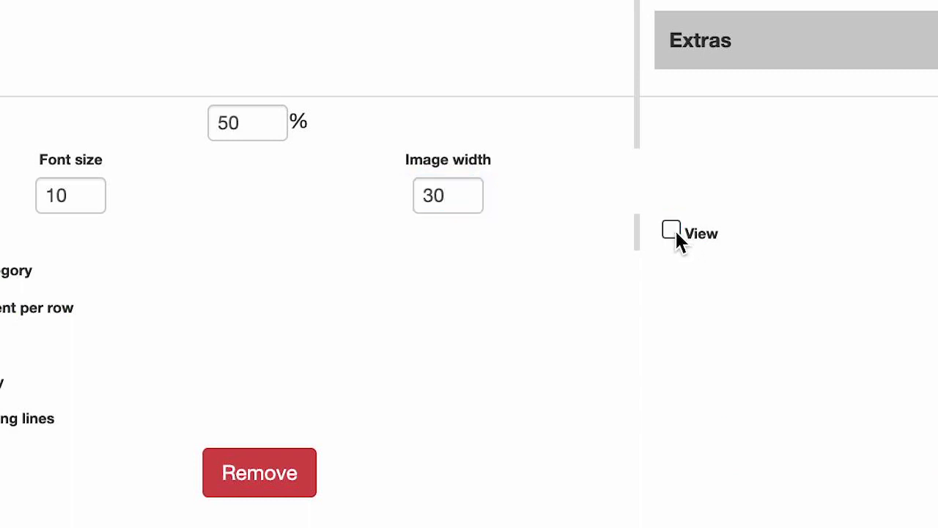
{"action": "left_click", "coordinate": [268, 478]}
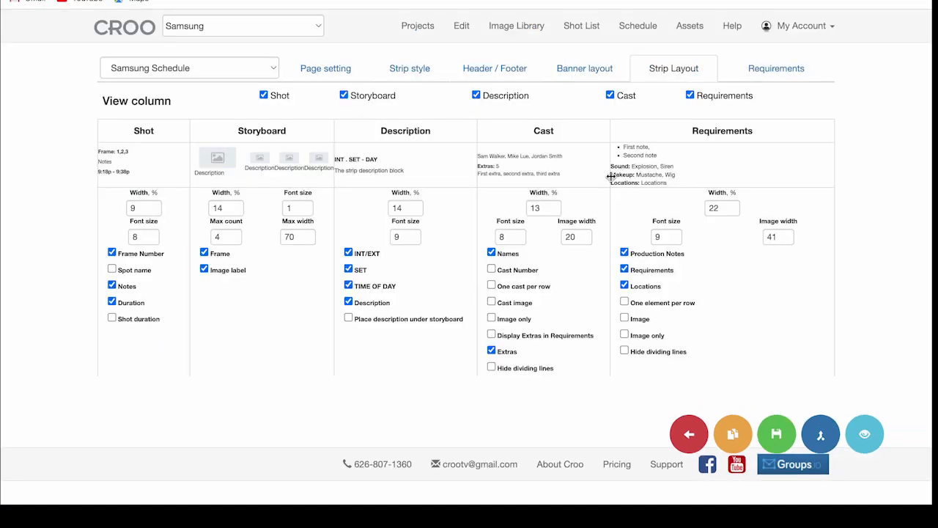
- Widen the Requirements column into the Cast column in the Samsung Schedule strip layout and preview the shooting schedule
{"action": "left_click_drag", "start_coordinate": [613, 176], "coordinate": [593, 182]}
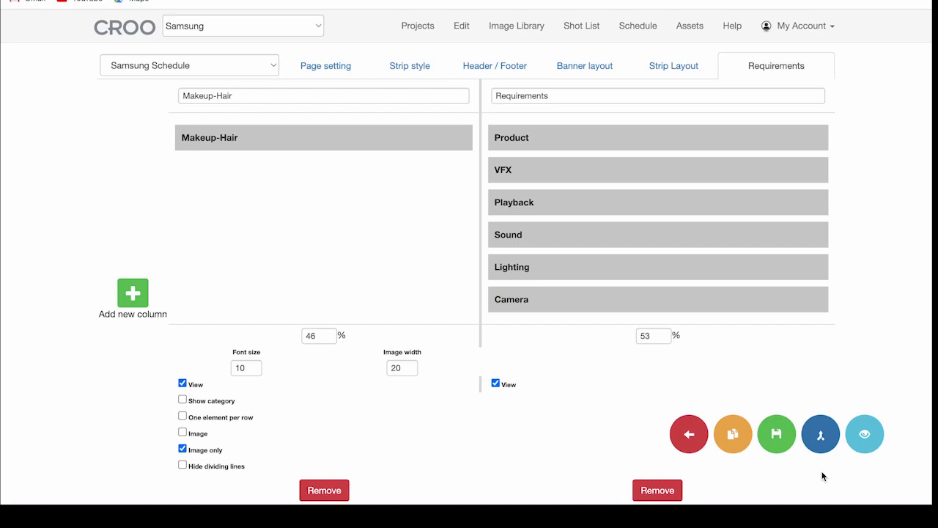
{"action": "left_click", "coordinate": [862, 438]}
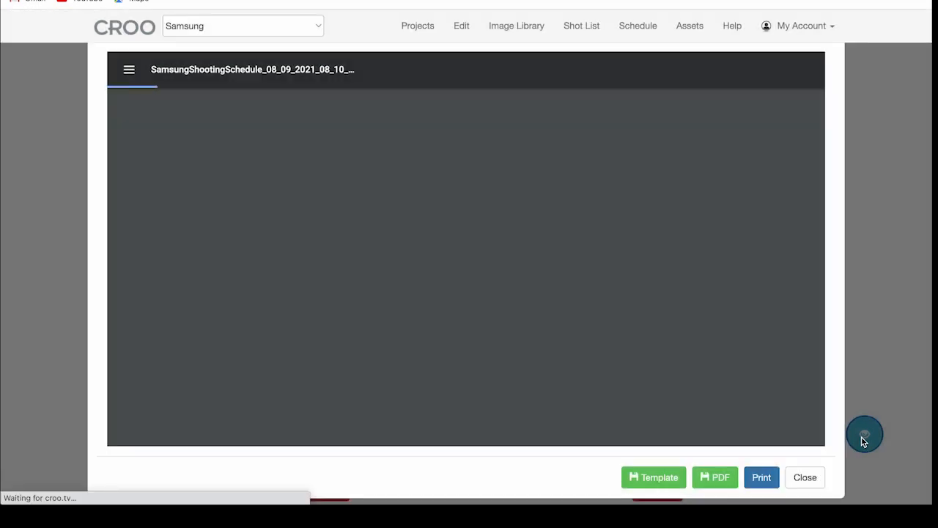
{"action": "scroll", "coordinate": [671, 396], "scroll_direction": "down", "scroll_amount": 4}
{"action": "scroll", "coordinate": [670, 385], "scroll_direction": "down", "scroll_amount": 5}
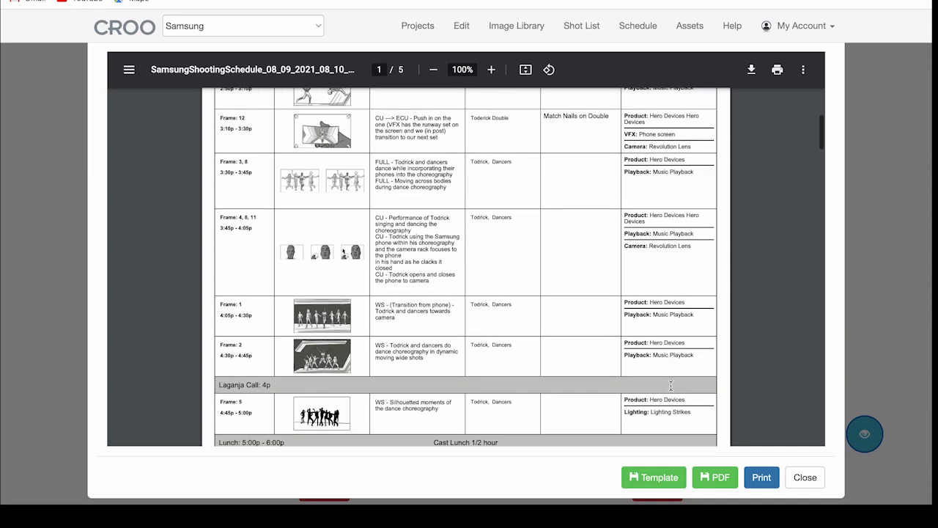
- Save the previewed schedule as a PDF named Samsung Shooting Schedule, and save the template as new under the name Samsung Schedule
{"action": "left_click", "coordinate": [715, 477]}
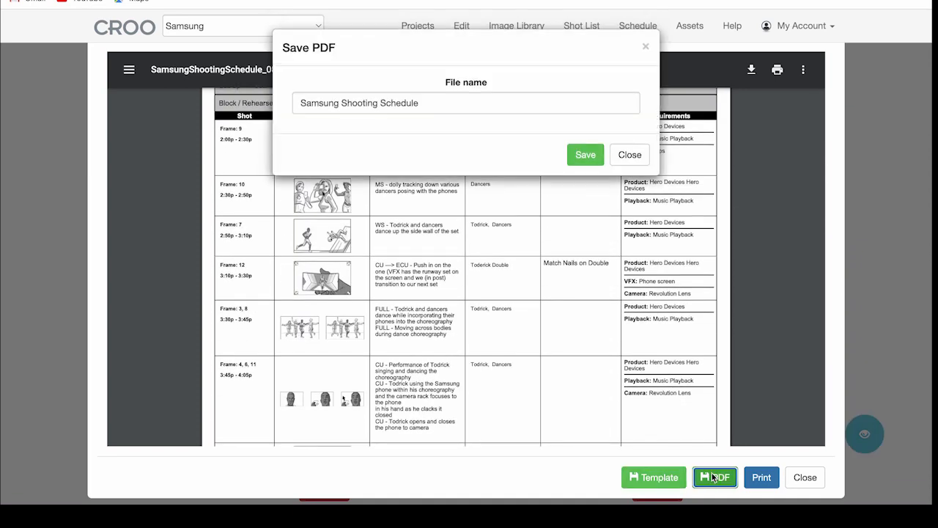
{"action": "left_click", "coordinate": [588, 157]}
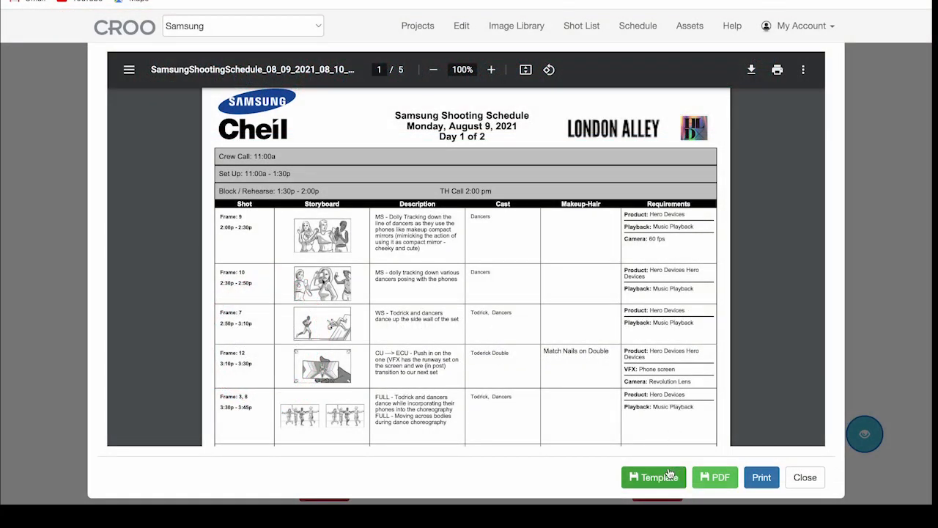
{"action": "left_click", "coordinate": [667, 475]}
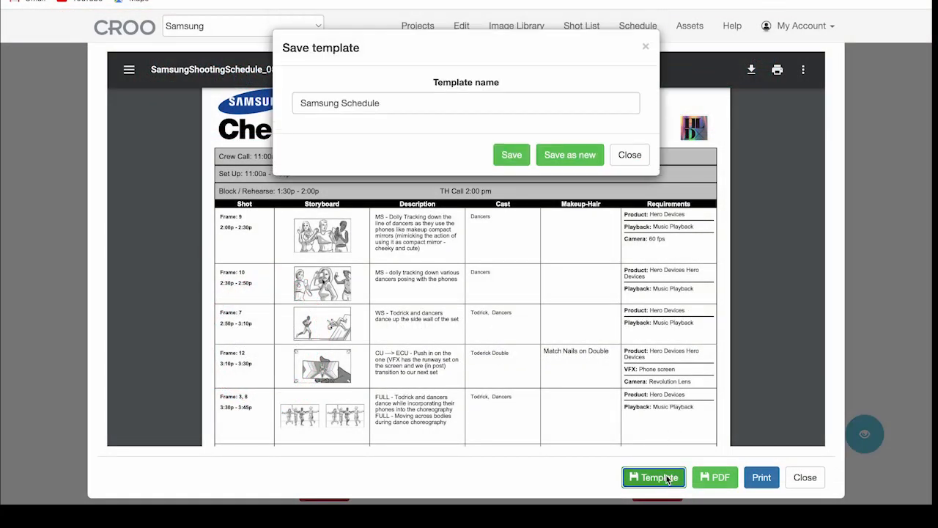
{"action": "left_click", "coordinate": [551, 152]}
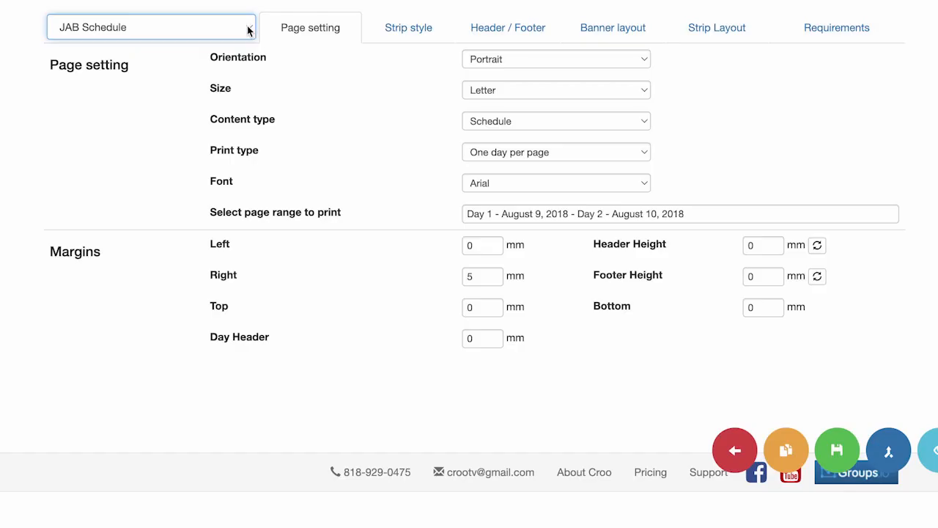
- Open the list of saved templates, and print the Samsung shooting schedule from its preview
{"action": "left_click", "coordinate": [248, 30]}
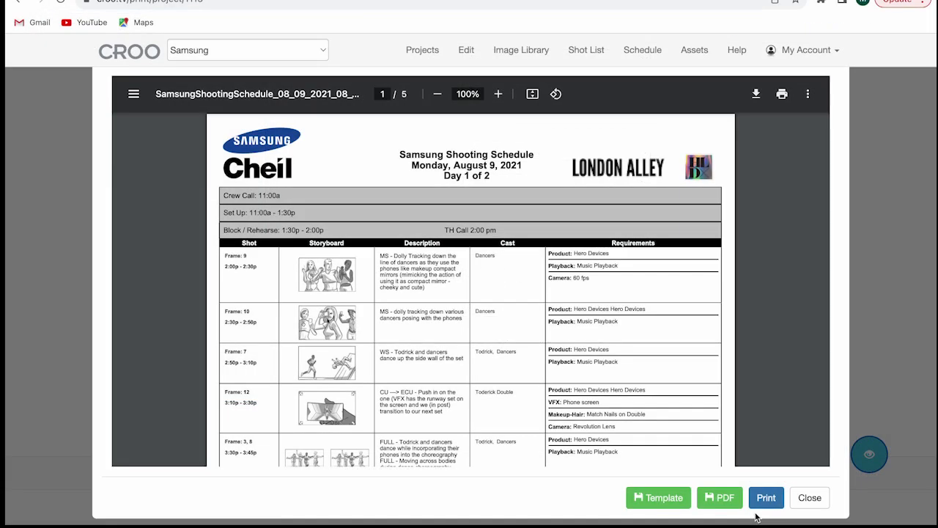
{"action": "left_click", "coordinate": [765, 501]}
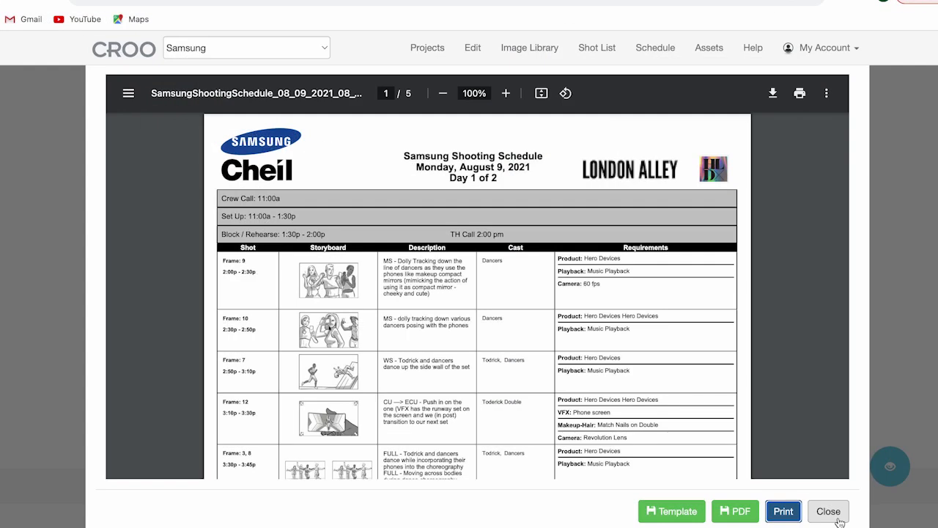
{"action": "left_click", "coordinate": [830, 513]}
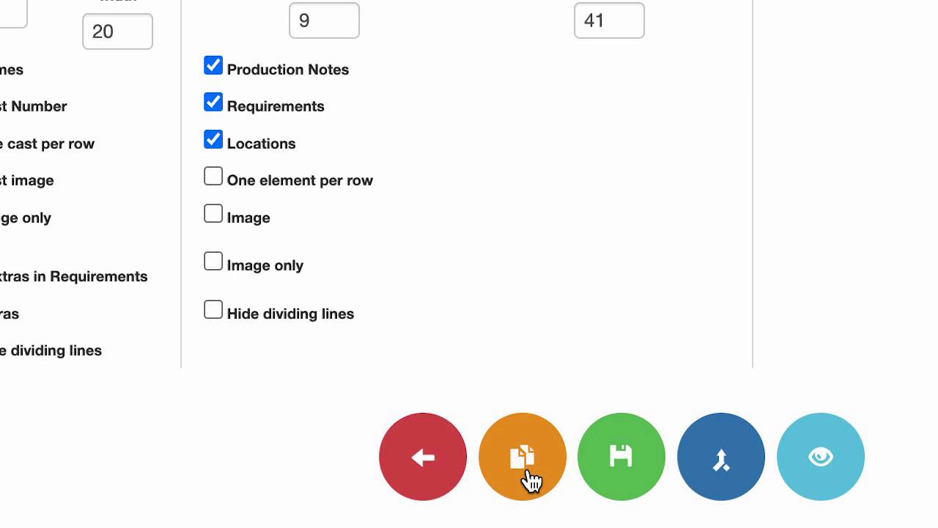
- Share the Samsung Schedule template with another user by entering the recipient's e-mail address
{"action": "left_click", "coordinate": [527, 468]}
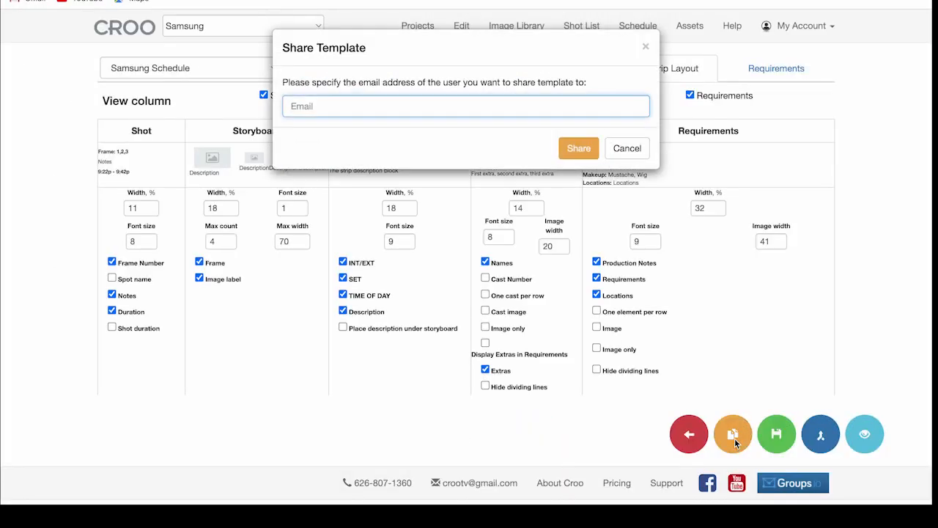
{"action": "left_click", "coordinate": [357, 116]}
{"action": "left_click", "coordinate": [379, 184]}
{"action": "left_click", "coordinate": [577, 150]}
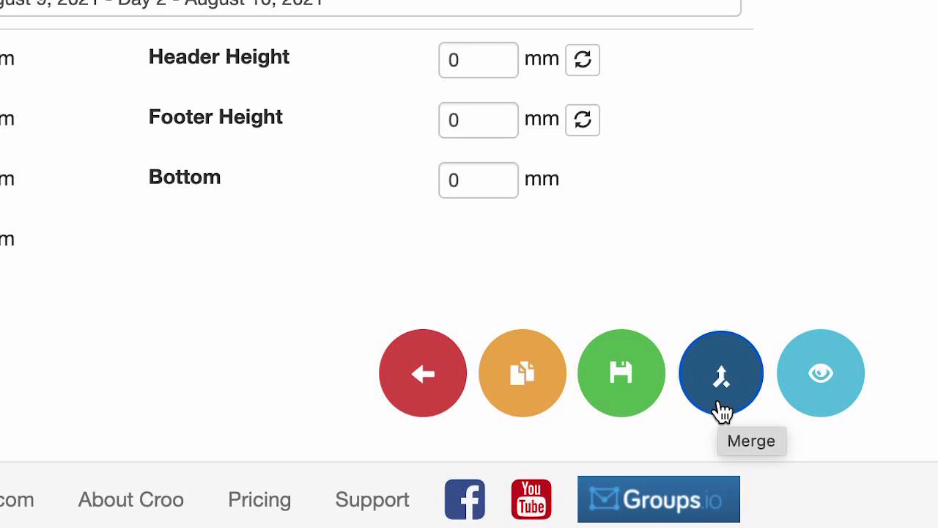
- Open the PDF merge list and remove SamsungFullSchedule.pdf and Samsung_Prelim.pdf from it
{"action": "left_click", "coordinate": [722, 411]}
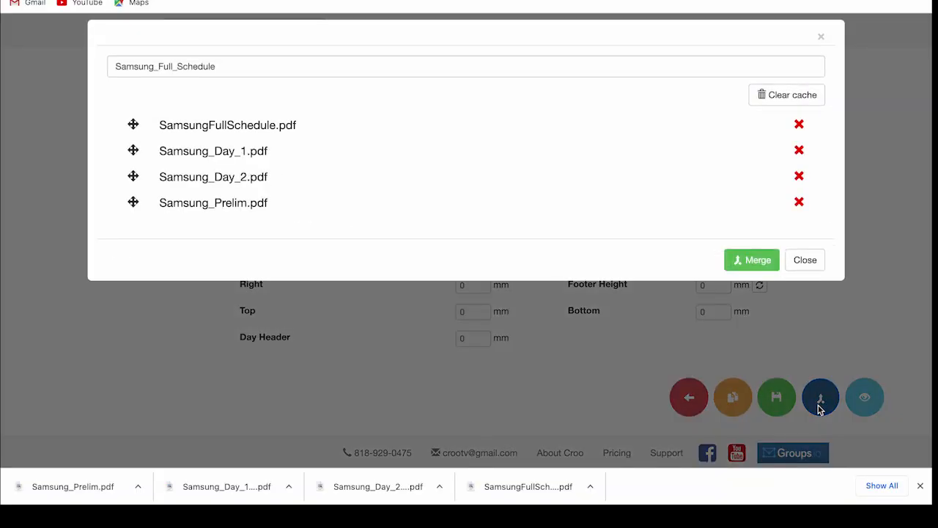
{"action": "left_click", "coordinate": [800, 125]}
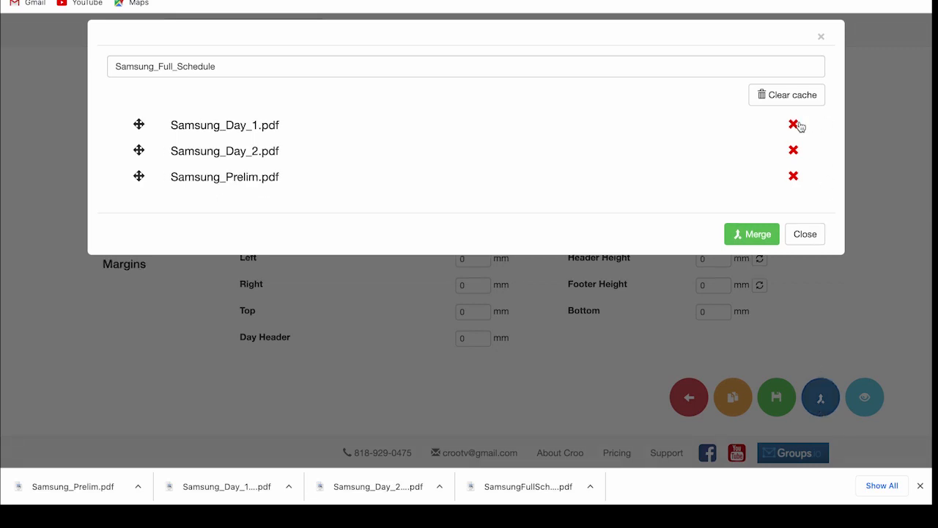
{"action": "left_click", "coordinate": [794, 176]}
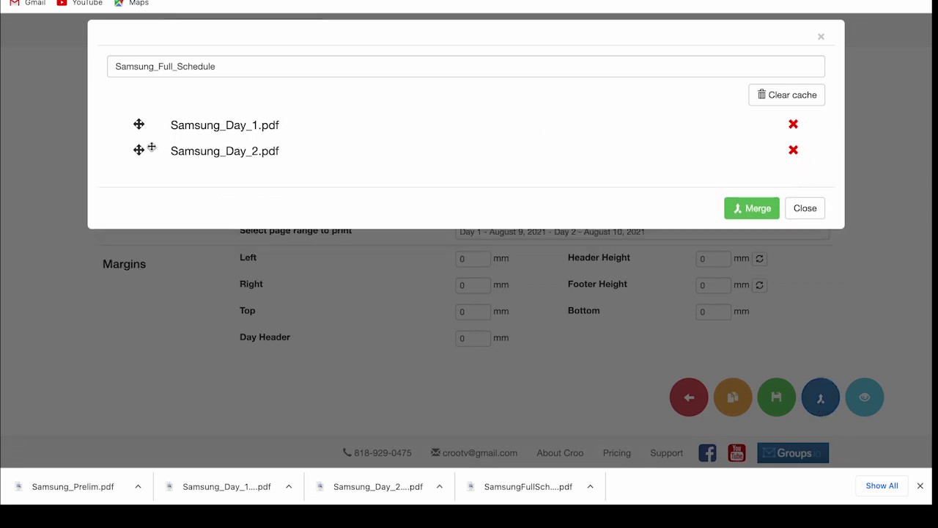
- Merge Samsung_Day_1.pdf and Samsung_Day_2.pdf into a file named Samsung Schedule v1, look through the merged schedule, and clear the merge cache
{"action": "left_click_drag", "start_coordinate": [139, 152], "coordinate": [147, 108]}
{"action": "left_click_drag", "start_coordinate": [230, 65], "coordinate": [115, 64]}
{"action": "type", "text": "Samsung"}
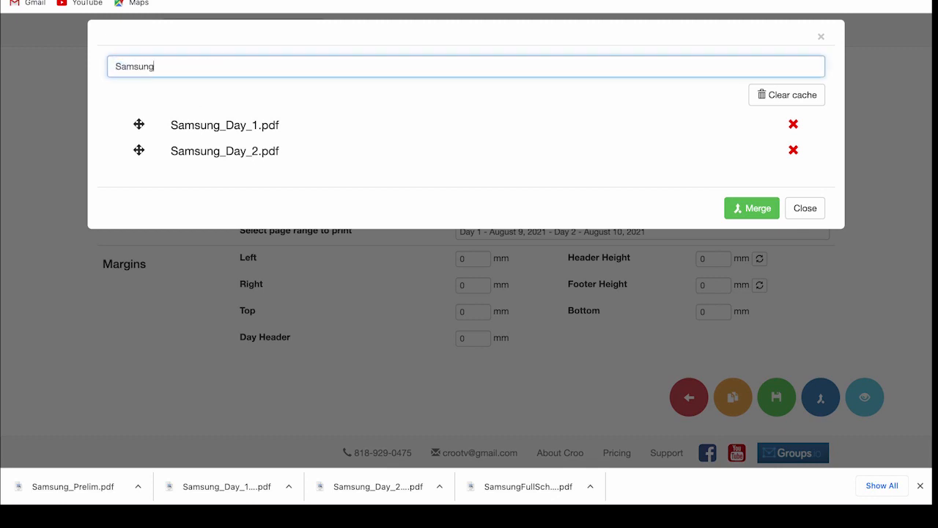
{"action": "type", "text": " Schedule v1"}
{"action": "left_click", "coordinate": [762, 207]}
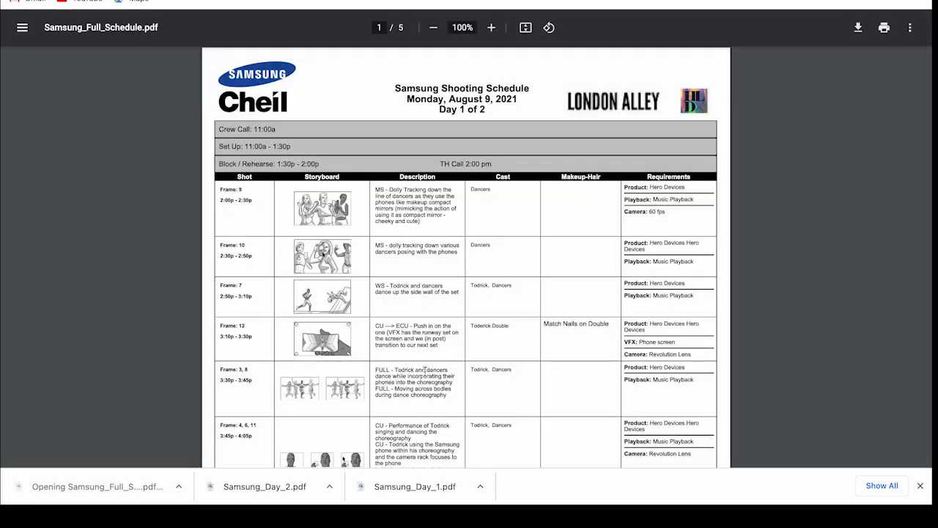
{"action": "scroll", "coordinate": [426, 371], "scroll_direction": "down", "scroll_amount": 8}
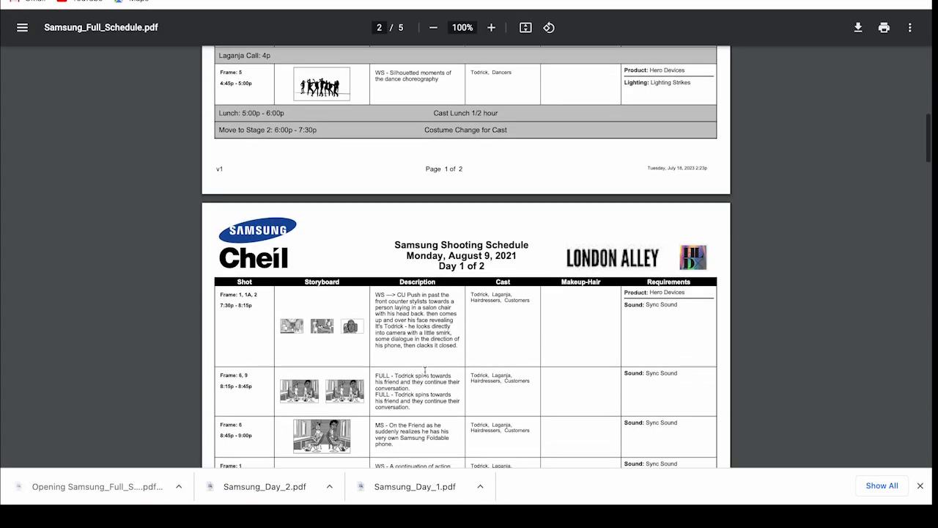
{"action": "scroll", "coordinate": [425, 371], "scroll_direction": "down", "scroll_amount": 5}
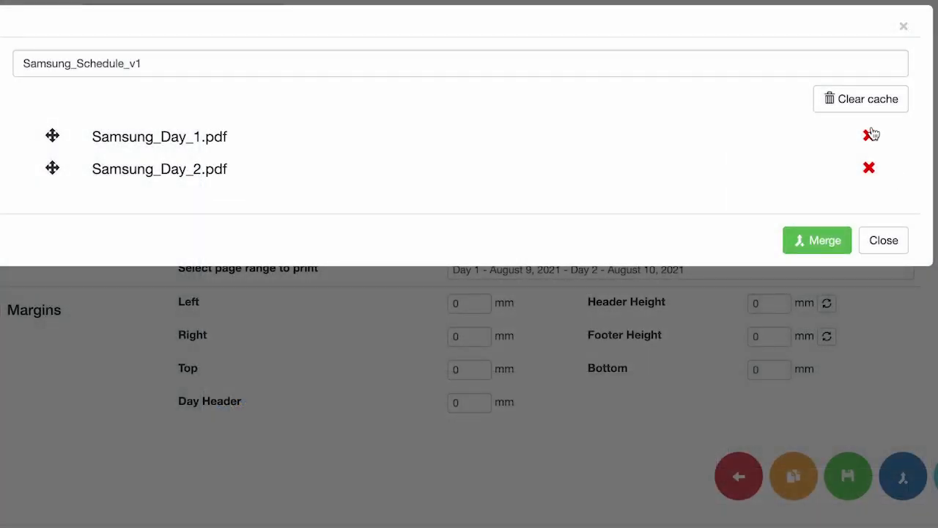
{"action": "left_click", "coordinate": [862, 100]}
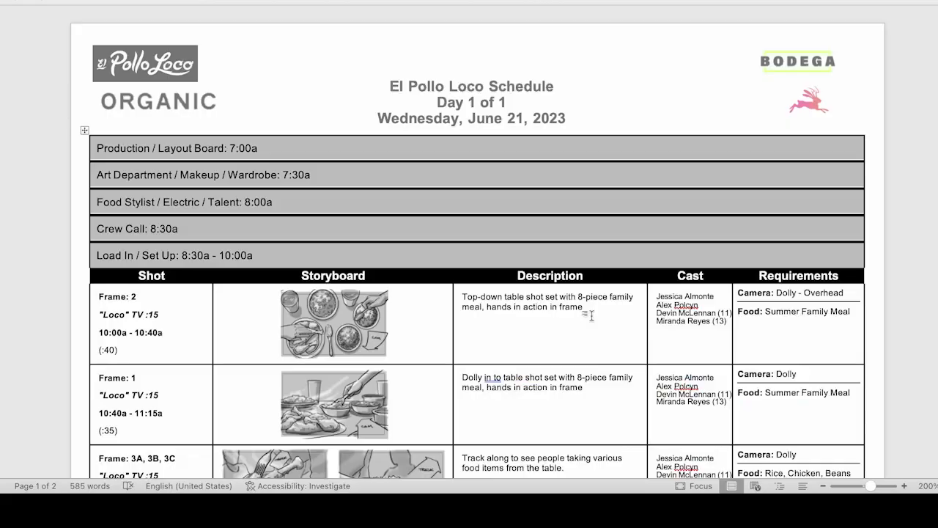
- In the Word version of the El Pollo Loco schedule, delete Frame 2's description and storyboard, and move Frame 1's storyboard into its place
{"action": "left_click_drag", "start_coordinate": [585, 308], "coordinate": [460, 297]}
{"action": "key", "text": "Delete"}
{"action": "left_click", "coordinate": [363, 320]}
{"action": "key", "text": "Delete"}
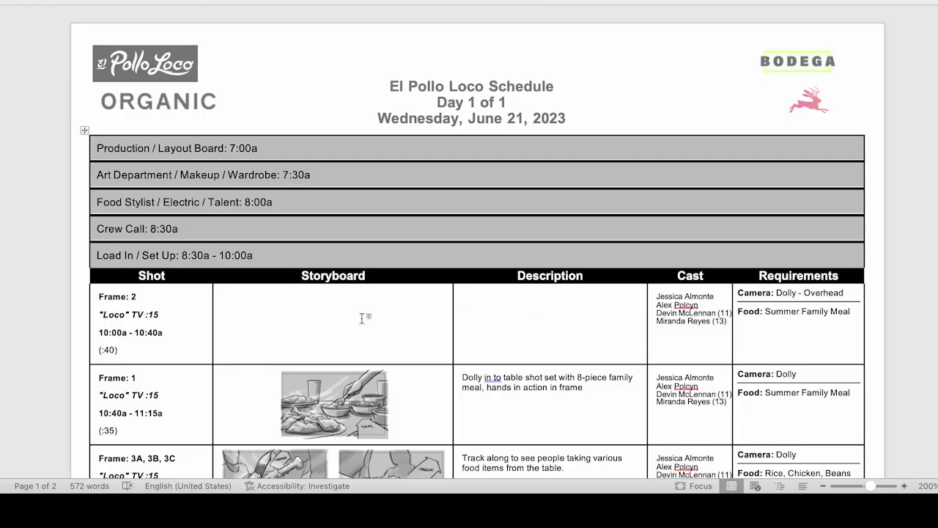
{"action": "left_click_drag", "start_coordinate": [345, 396], "coordinate": [347, 337]}
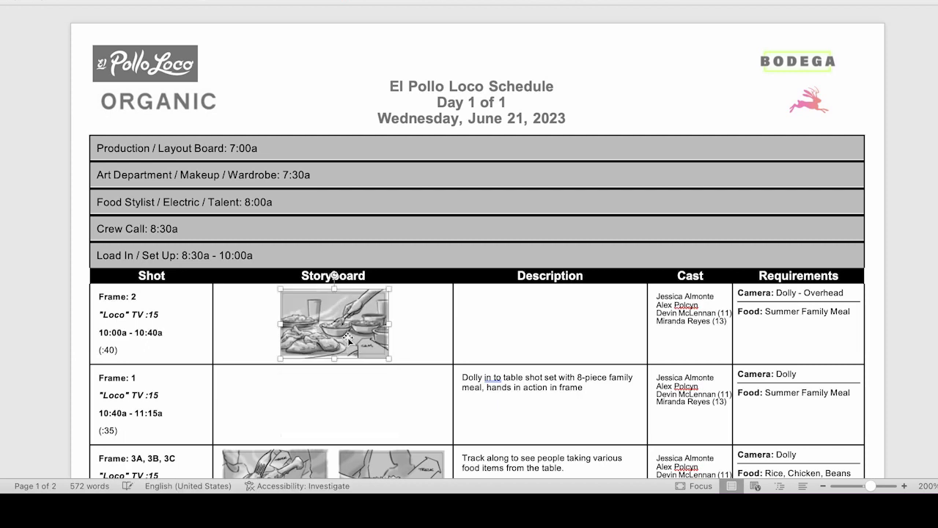
{"action": "left_click", "coordinate": [396, 426]}
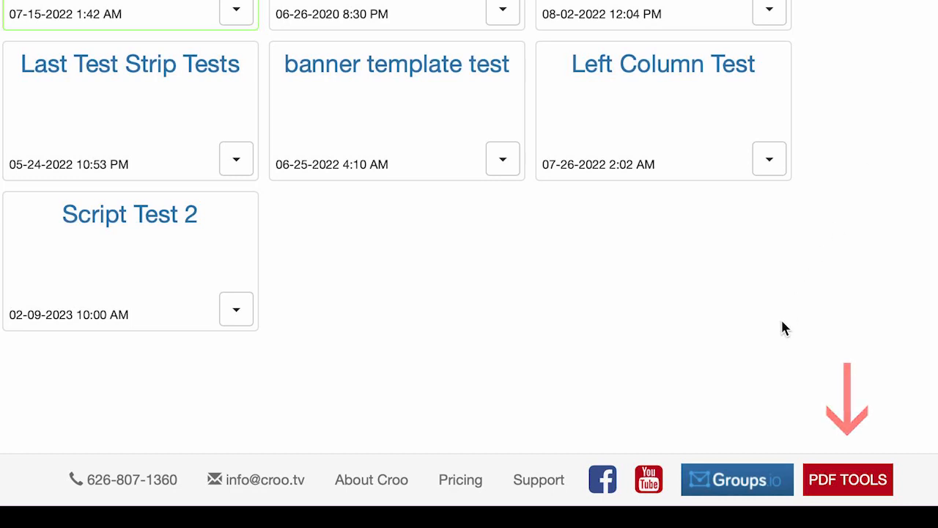
- Open the linked iLovePDF tools, convert El_Pollo_Loco_Schedule (1).pdf to Word without OCR, and download the result
{"action": "left_click", "coordinate": [834, 488]}
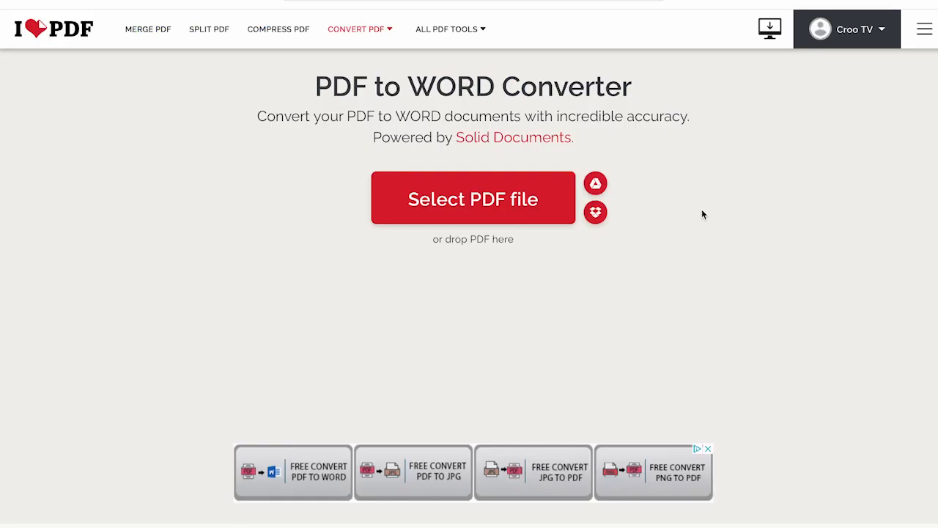
{"action": "left_click", "coordinate": [482, 198]}
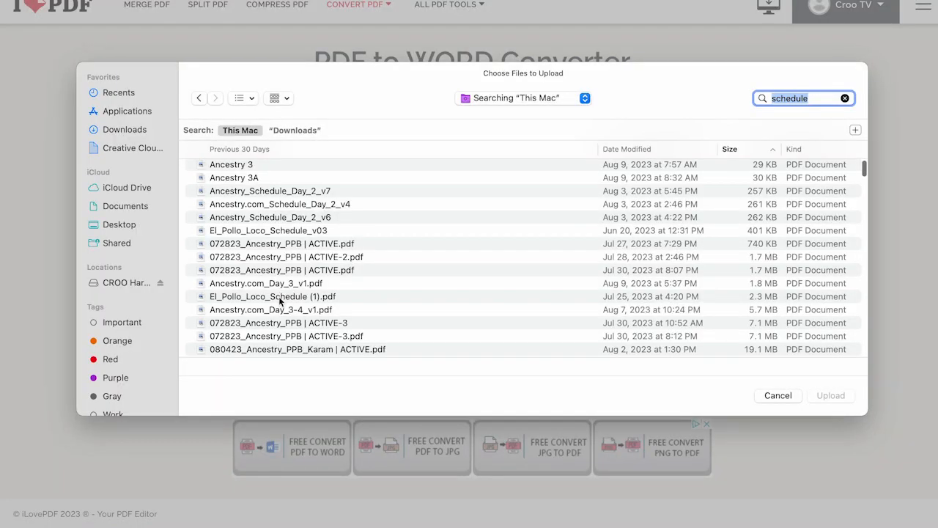
{"action": "double_click", "coordinate": [281, 296]}
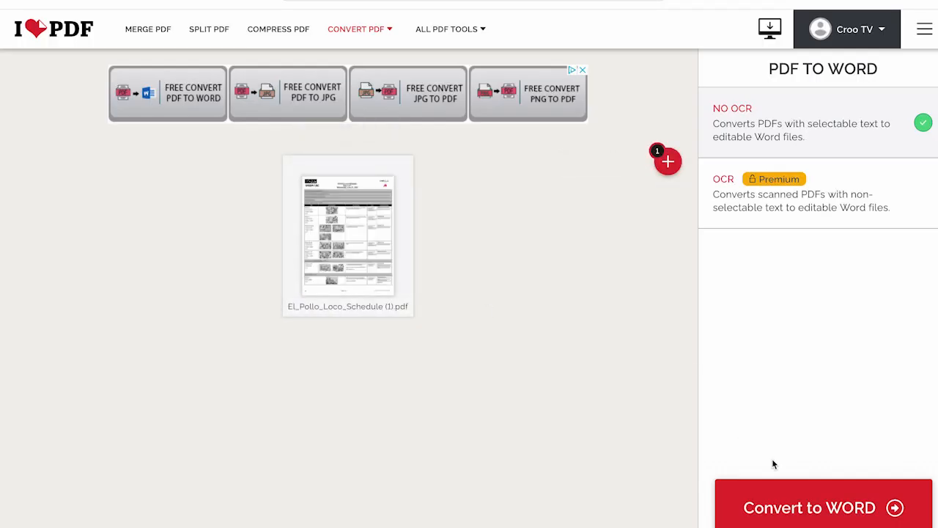
{"action": "left_click", "coordinate": [807, 518]}
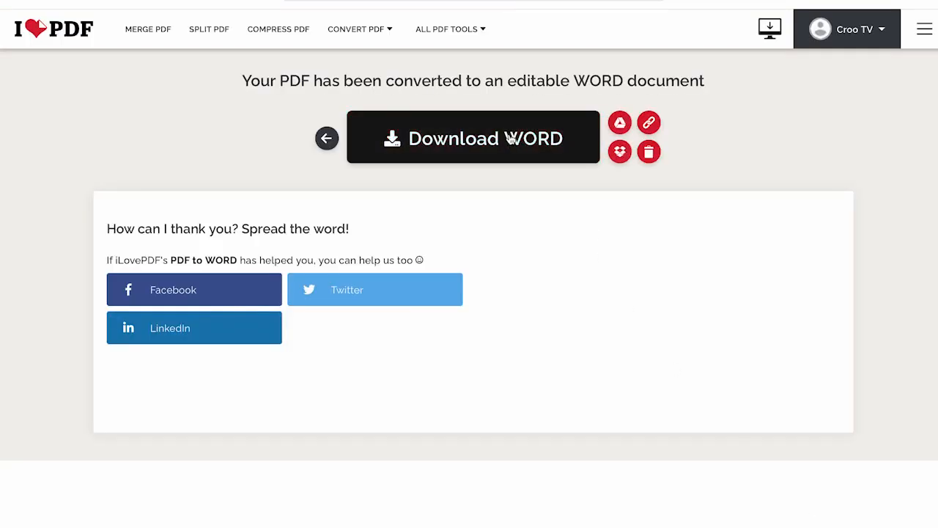
{"action": "left_click", "coordinate": [511, 139]}
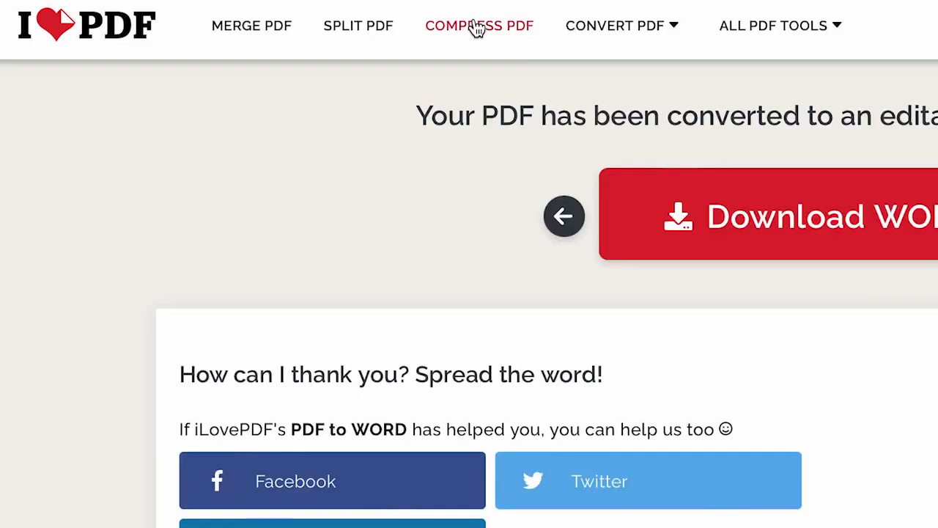
- Upload Urban_Decay_Shooting_Schedule (2).pdf to the iLovePDF compression tool and compress it
{"action": "left_click", "coordinate": [477, 27]}
{"action": "left_click", "coordinate": [504, 211]}
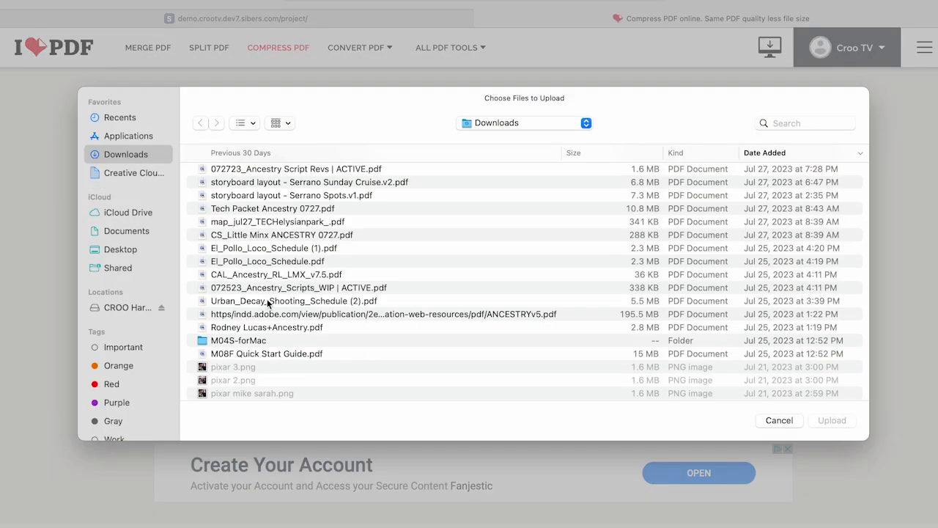
{"action": "double_click", "coordinate": [267, 301]}
{"action": "left_click", "coordinate": [826, 506]}
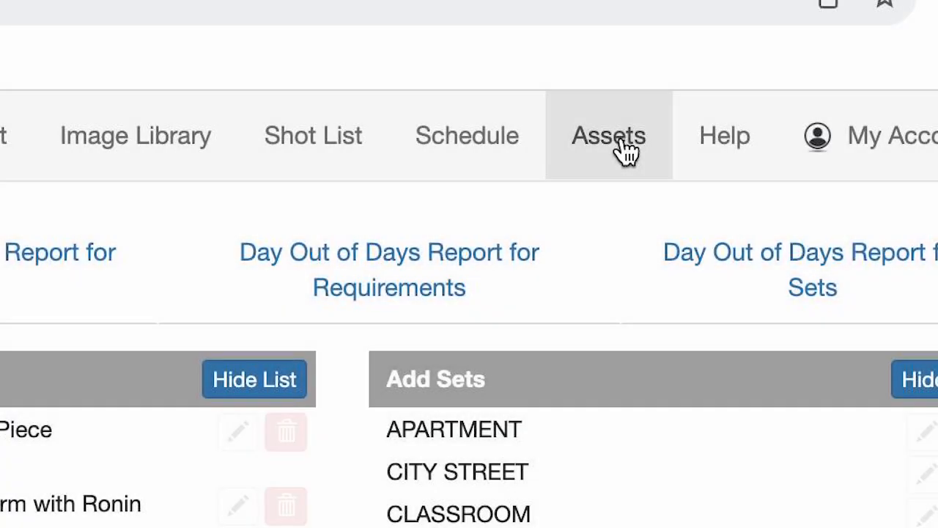
- Open the ZocDoc Final assets in CROO and shorten the second cast member's name to the first name only
{"action": "left_click", "coordinate": [627, 150]}
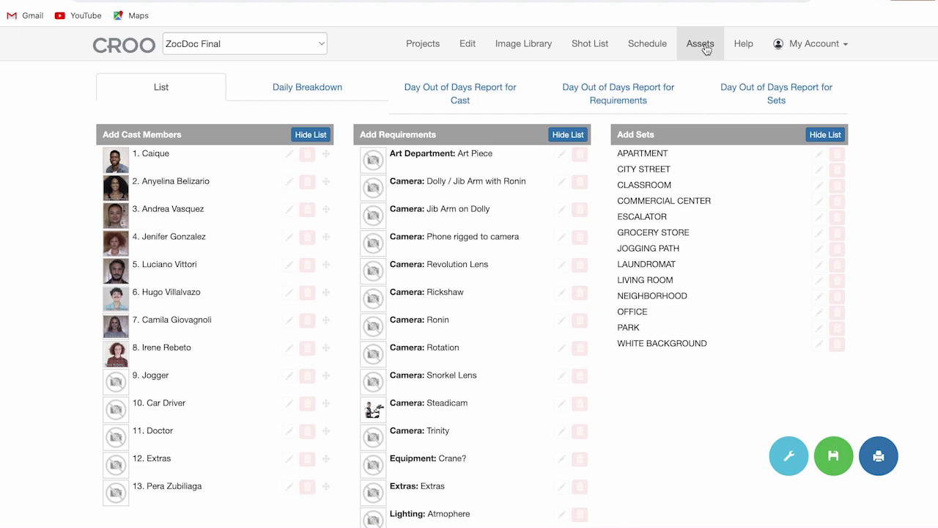
{"action": "left_click", "coordinate": [289, 182]}
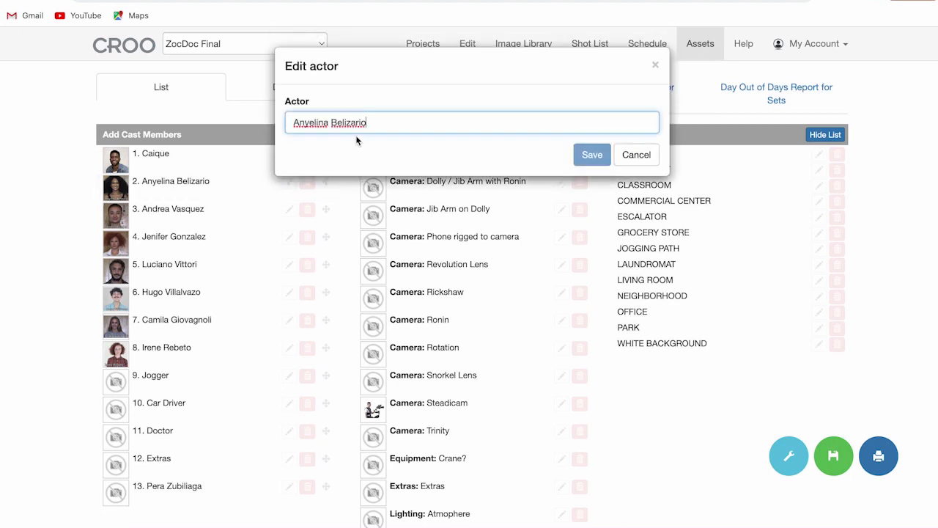
{"action": "left_click_drag", "start_coordinate": [369, 122], "coordinate": [333, 121]}
{"action": "key", "text": "BackSpace"}
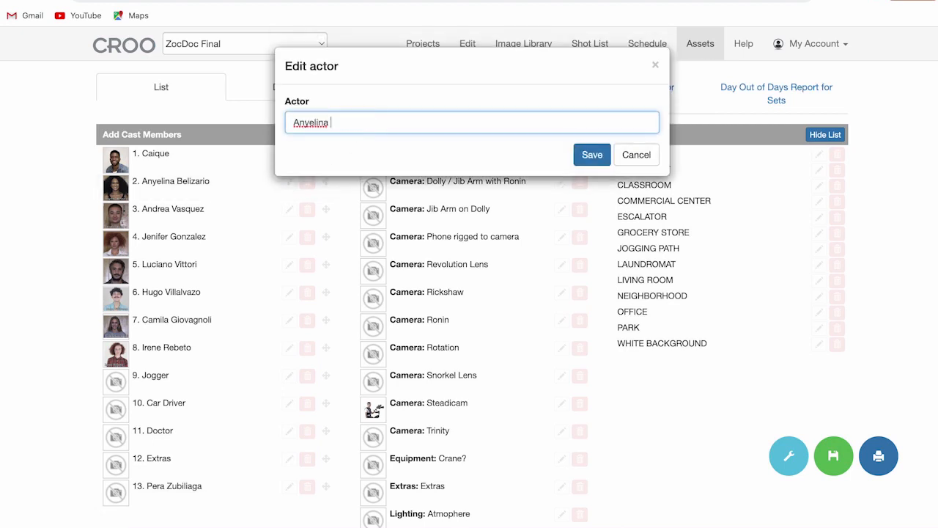
{"action": "left_click", "coordinate": [581, 162]}
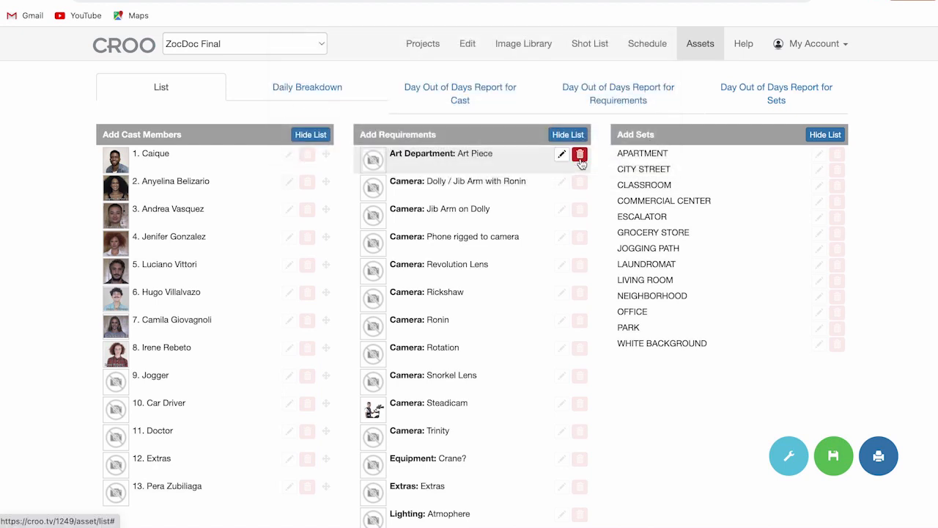
{"action": "left_click", "coordinate": [253, 140]}
{"action": "left_click", "coordinate": [636, 290]}
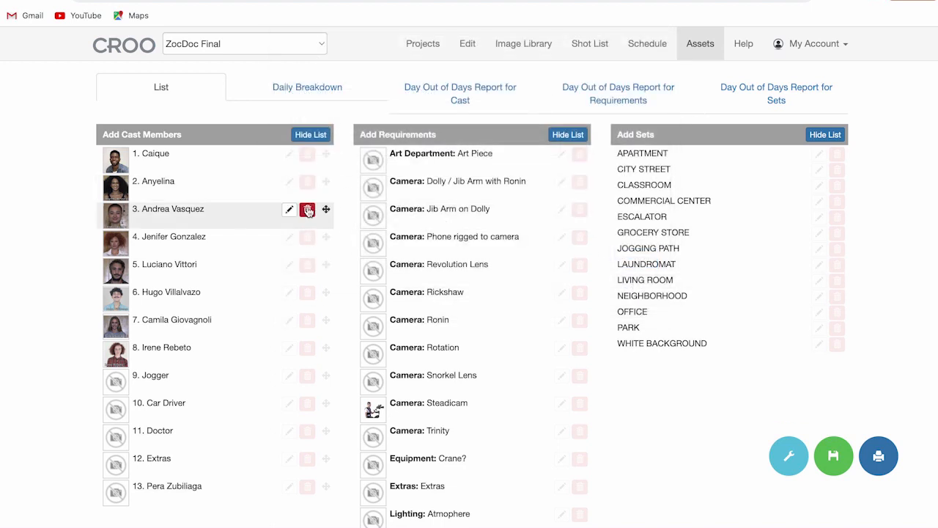
- Move the second and third cast members below the fifth, and upload Screenshot 2023-08-17 at 10.13.19 PM as the Jogger's image
{"action": "left_click_drag", "start_coordinate": [327, 209], "coordinate": [326, 269]}
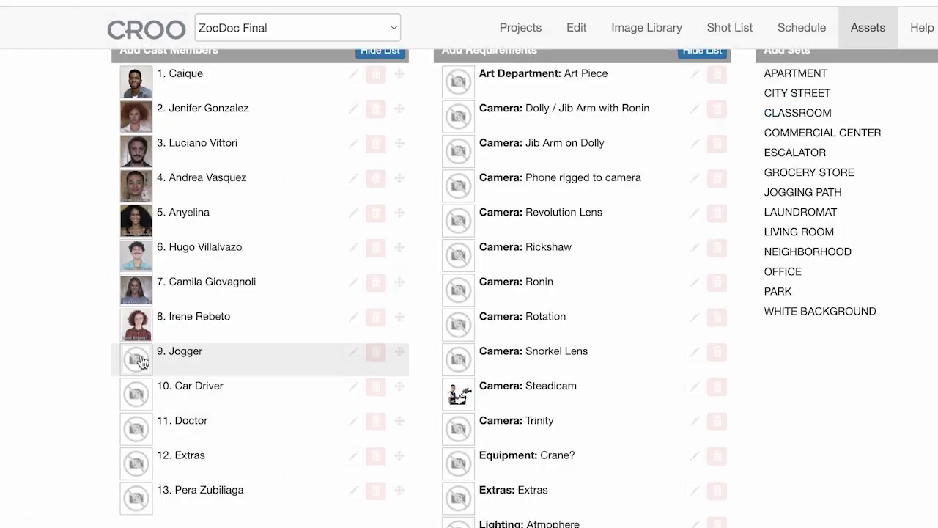
{"action": "left_click", "coordinate": [137, 360]}
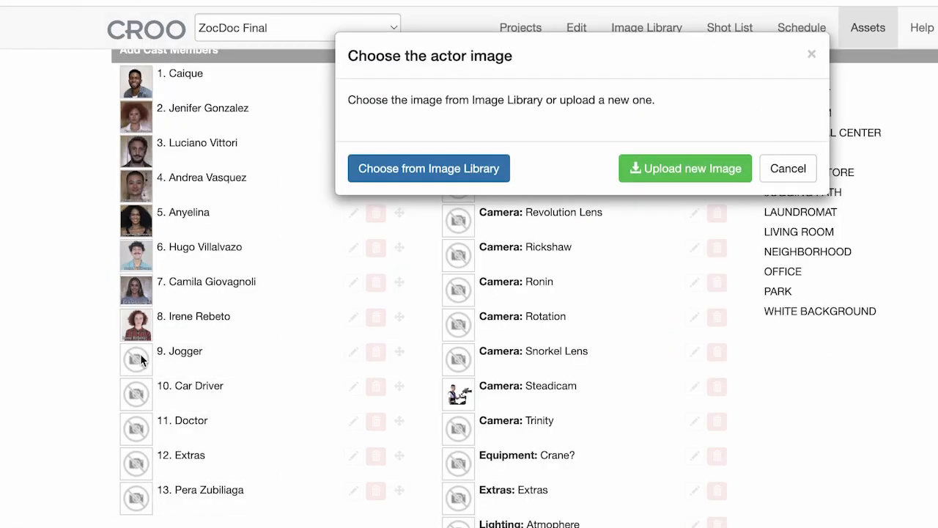
{"action": "left_click", "coordinate": [647, 174]}
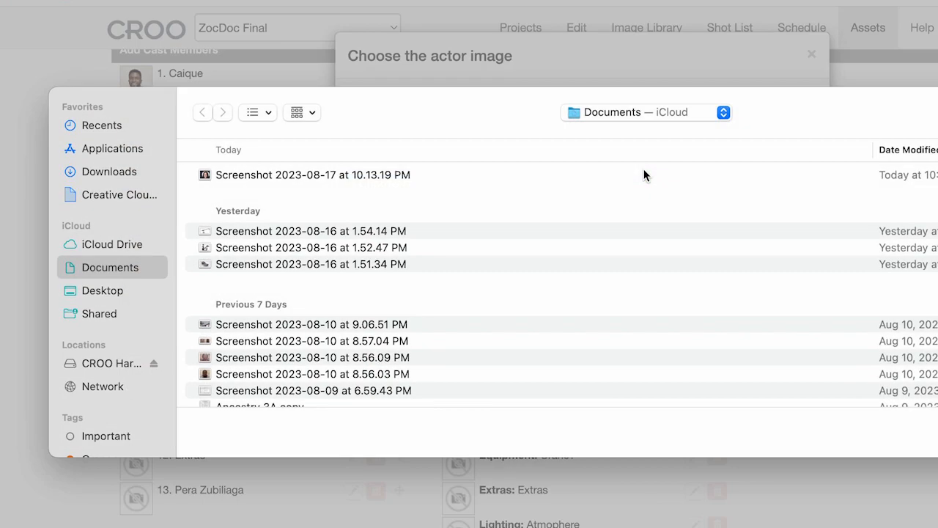
{"action": "double_click", "coordinate": [379, 176]}
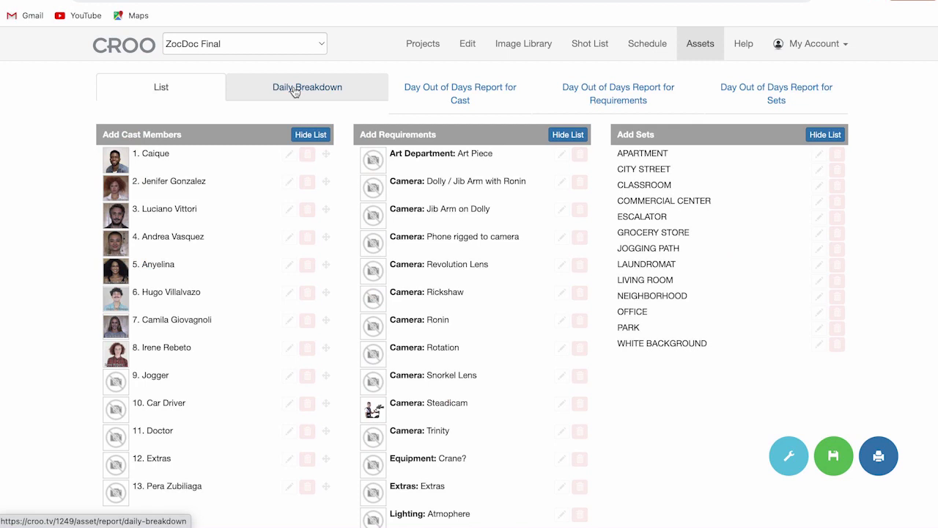
- Examine the daily breakdown report by shooting day, including its cast member and requirement filters
{"action": "left_click", "coordinate": [294, 91]}
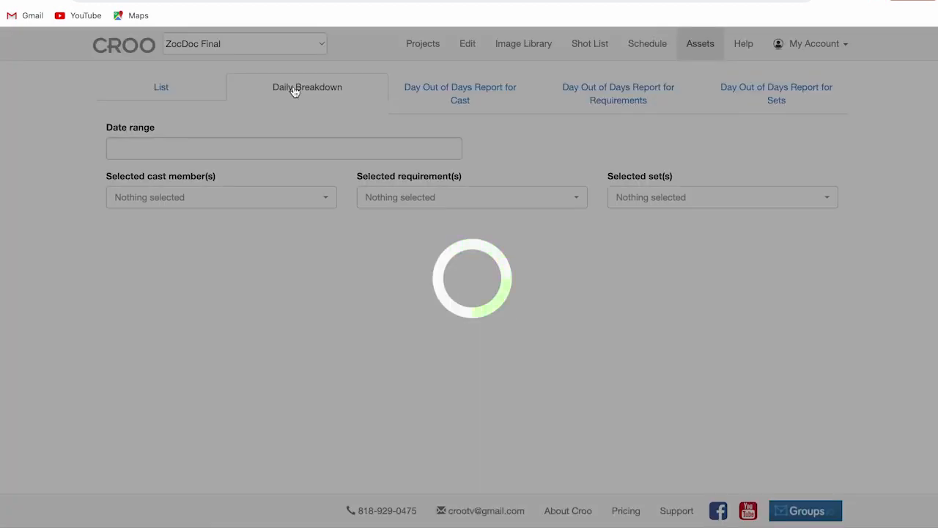
{"action": "scroll", "coordinate": [295, 91], "scroll_direction": "down", "scroll_amount": 4}
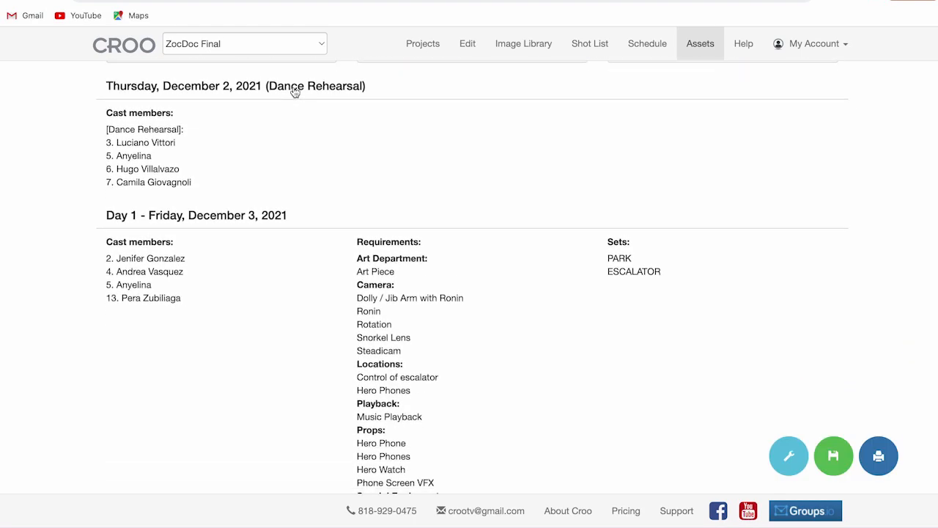
{"action": "scroll", "coordinate": [294, 91], "scroll_direction": "down", "scroll_amount": 2}
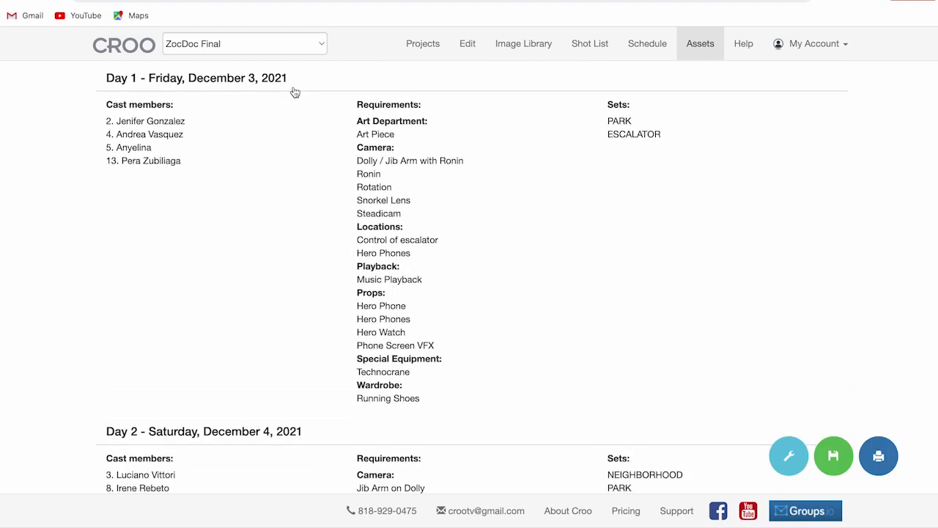
{"action": "scroll", "coordinate": [294, 91], "scroll_direction": "up", "scroll_amount": 4}
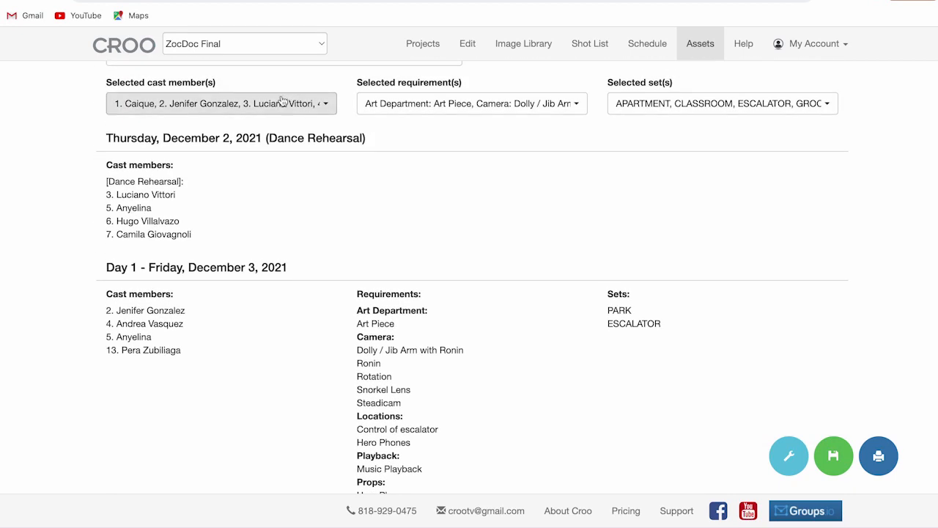
{"action": "left_click", "coordinate": [283, 101]}
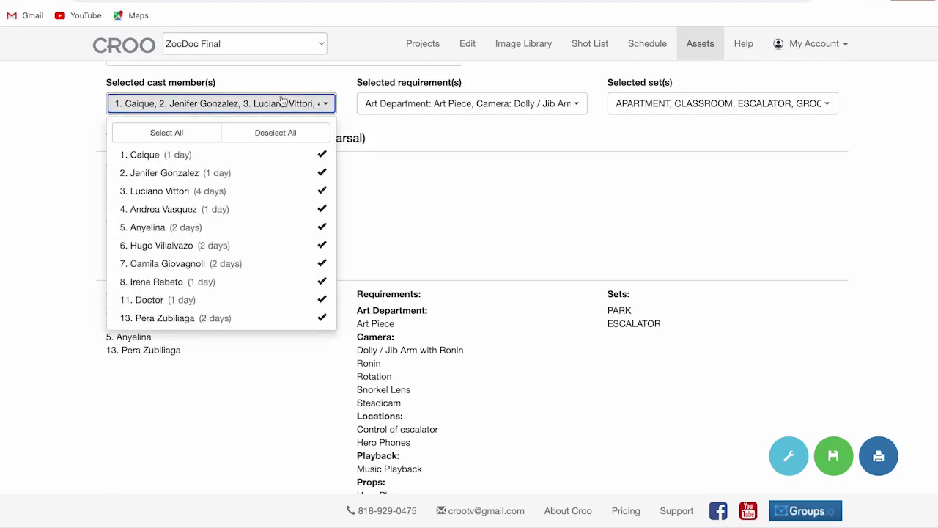
{"action": "left_click", "coordinate": [395, 110]}
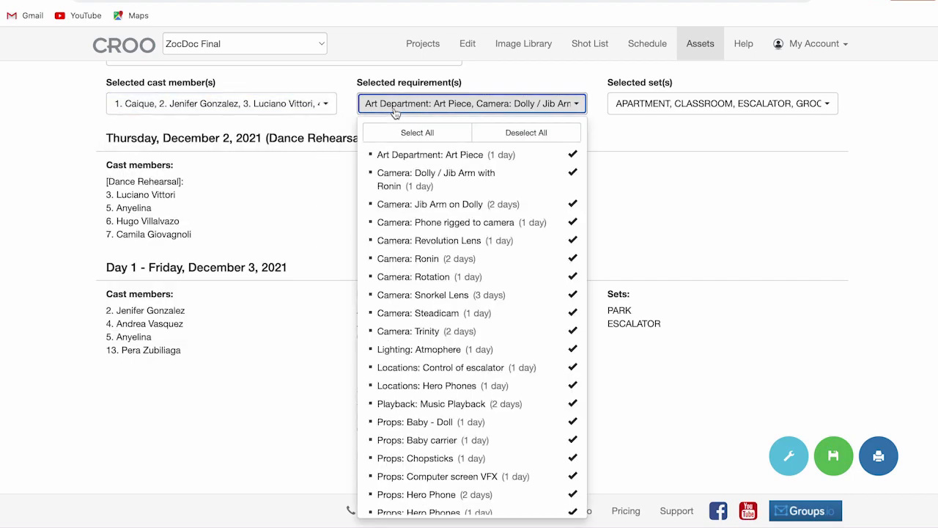
{"action": "left_click", "coordinate": [395, 110]}
{"action": "scroll", "coordinate": [440, 110], "scroll_direction": "up", "scroll_amount": 2}
- Examine the Day Out of Days reports for cast and for requirements, including the date range choices of the cast report
{"action": "left_click", "coordinate": [458, 97]}
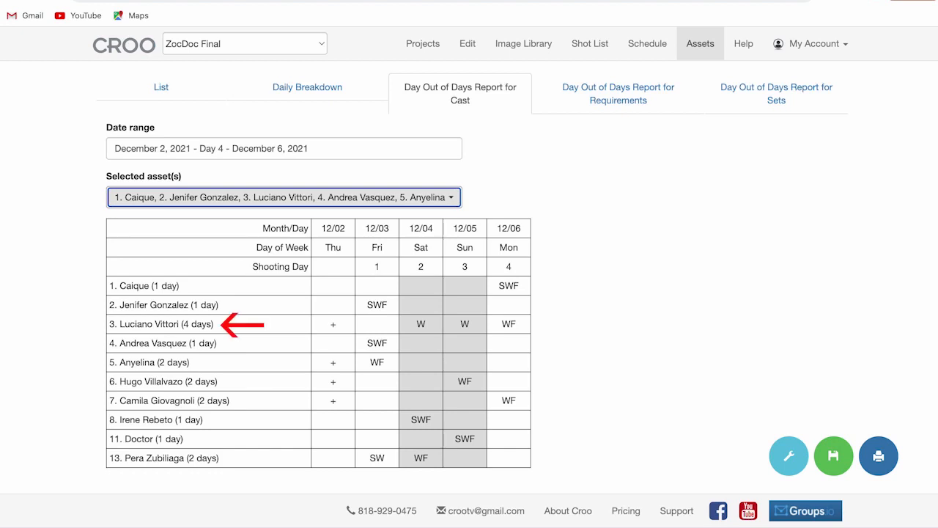
{"action": "left_click", "coordinate": [371, 149]}
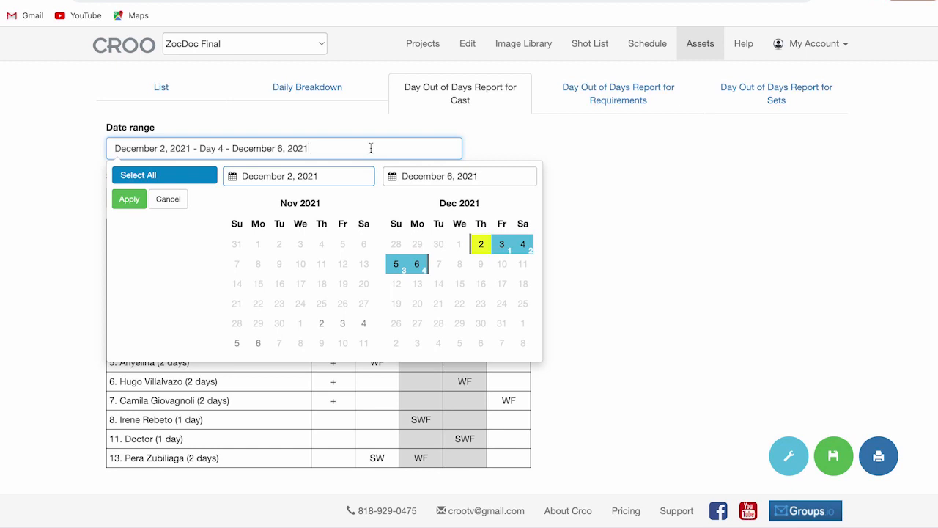
{"action": "left_click", "coordinate": [632, 88]}
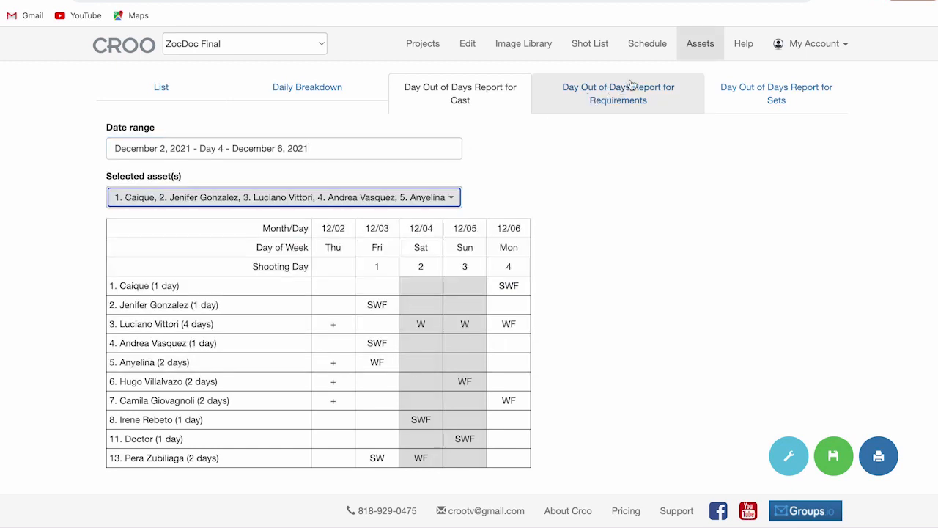
{"action": "left_click", "coordinate": [637, 87]}
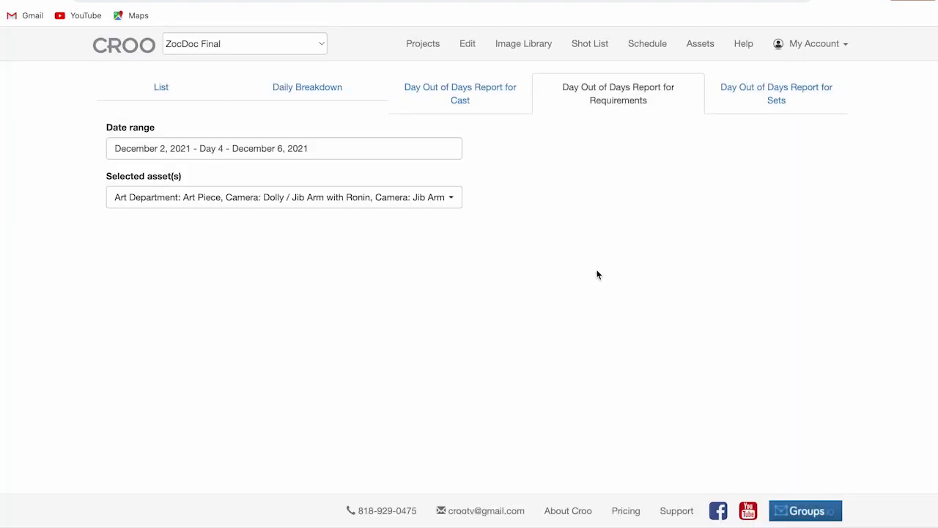
{"action": "scroll", "coordinate": [597, 275], "scroll_direction": "down", "scroll_amount": 3}
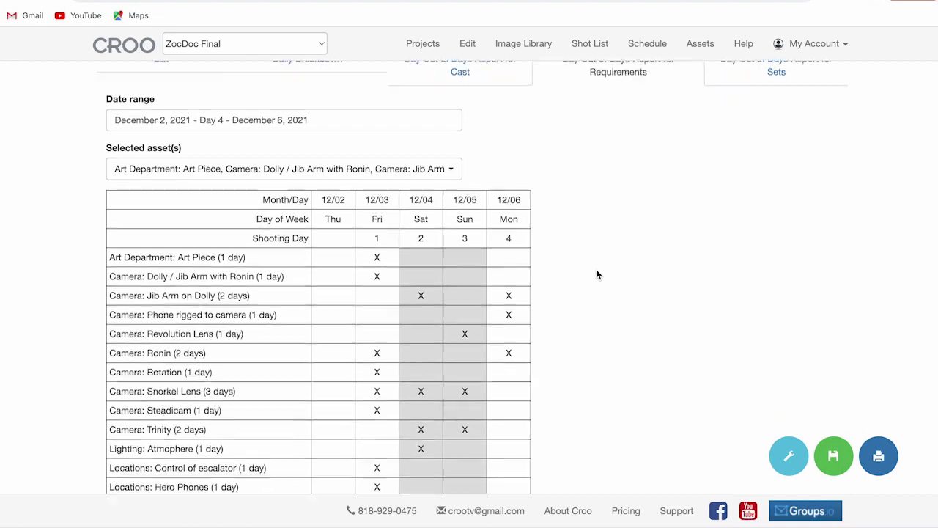
- Open the Day Out of Days report for sets, view its report settings, then save the report as a PDF and print it
{"action": "scroll", "coordinate": [597, 275], "scroll_direction": "down", "scroll_amount": 1}
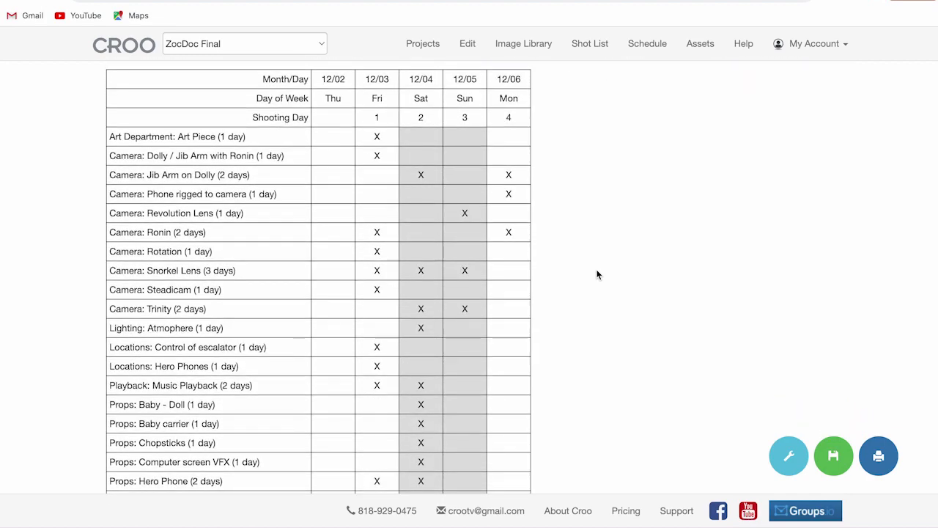
{"action": "scroll", "coordinate": [597, 275], "scroll_direction": "down", "scroll_amount": 3}
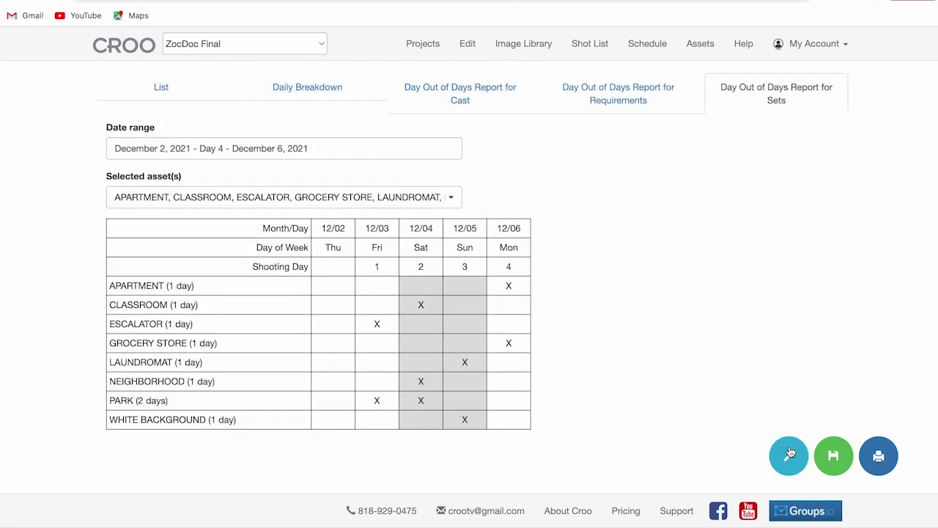
{"action": "left_click", "coordinate": [790, 456]}
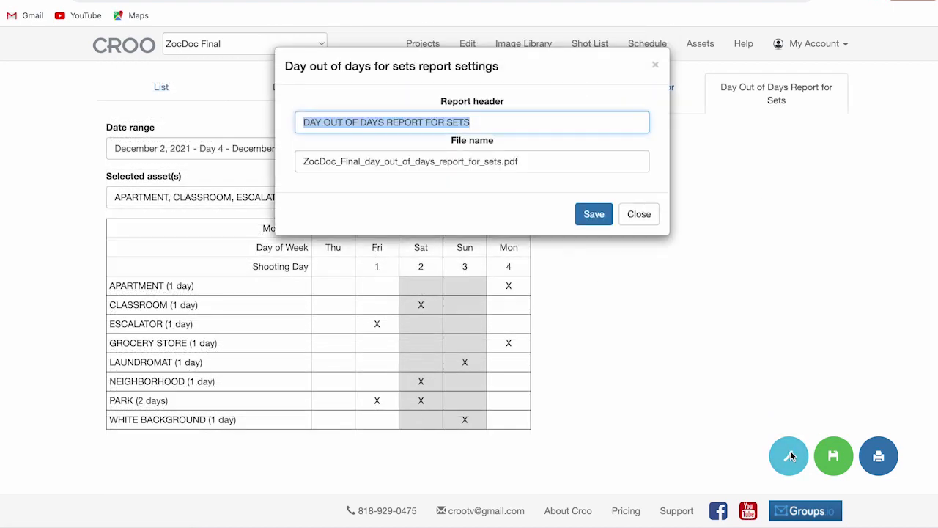
{"action": "left_click", "coordinate": [836, 455]}
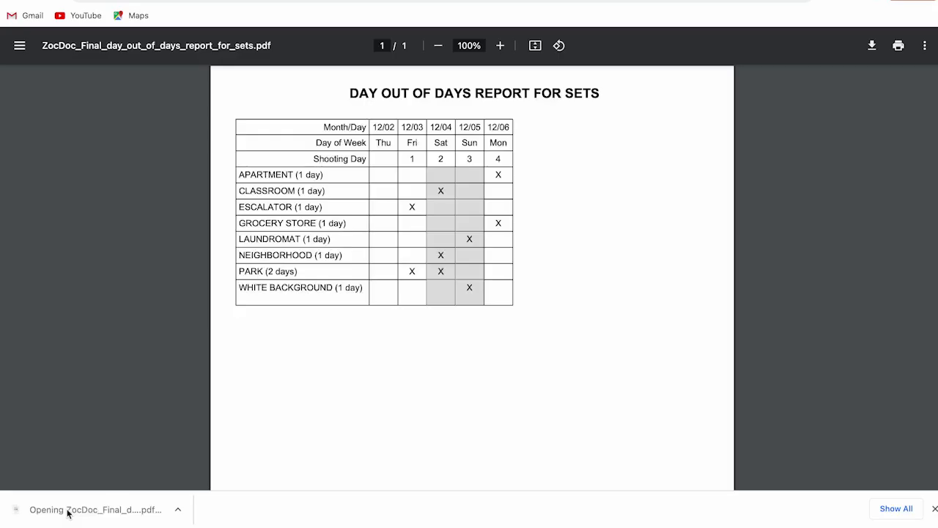
{"action": "left_click", "coordinate": [880, 456]}
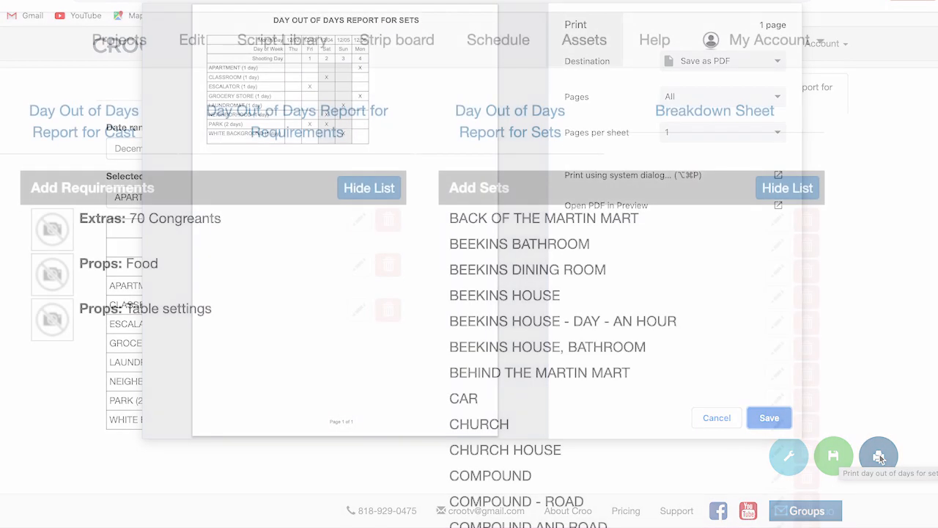
- On the Evie Feature breakdown sheet, place the Extras and Props categories in the empty top-row cells beside Cast
{"action": "left_click", "coordinate": [730, 110]}
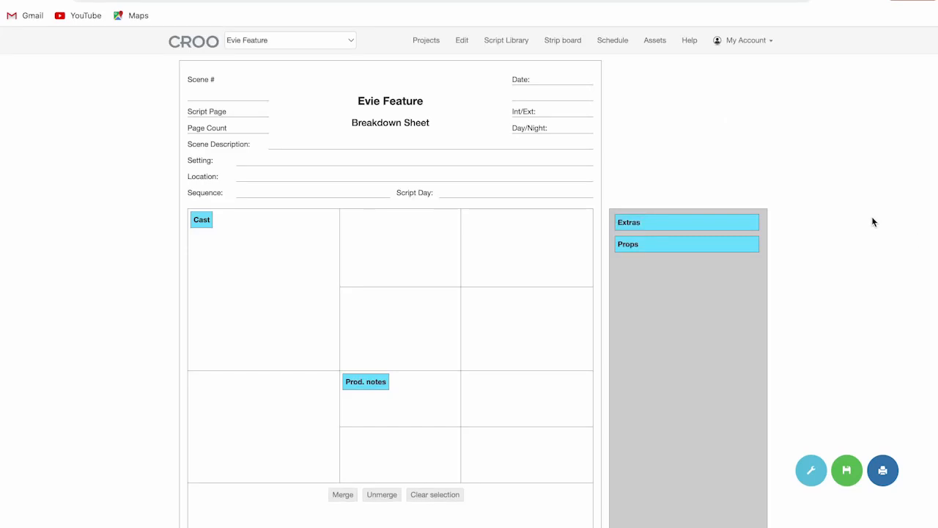
{"action": "left_click_drag", "start_coordinate": [753, 222], "coordinate": [573, 234]}
{"action": "left_click_drag", "start_coordinate": [692, 226], "coordinate": [419, 237]}
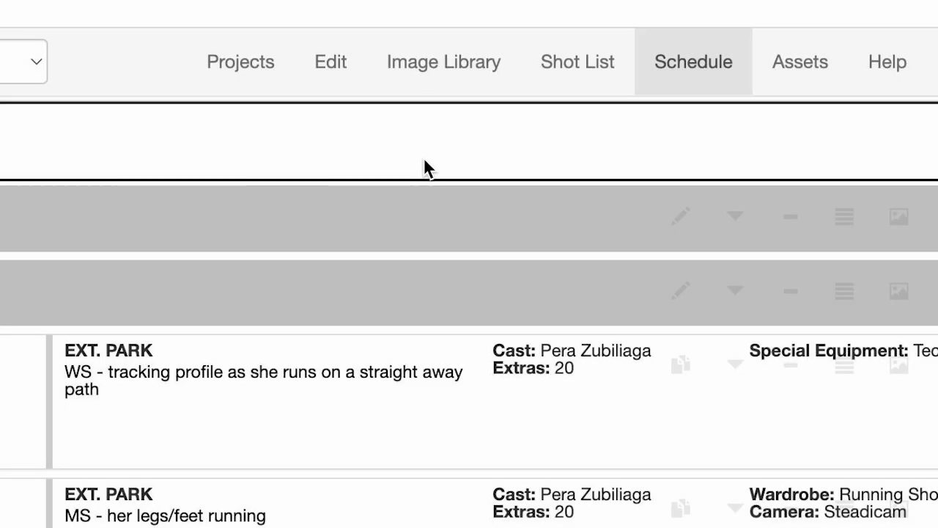
- Add a blank project data field to ZocDoc Final and move its December 3, 2021 shoot day to December 7
{"action": "left_click", "coordinate": [335, 66]}
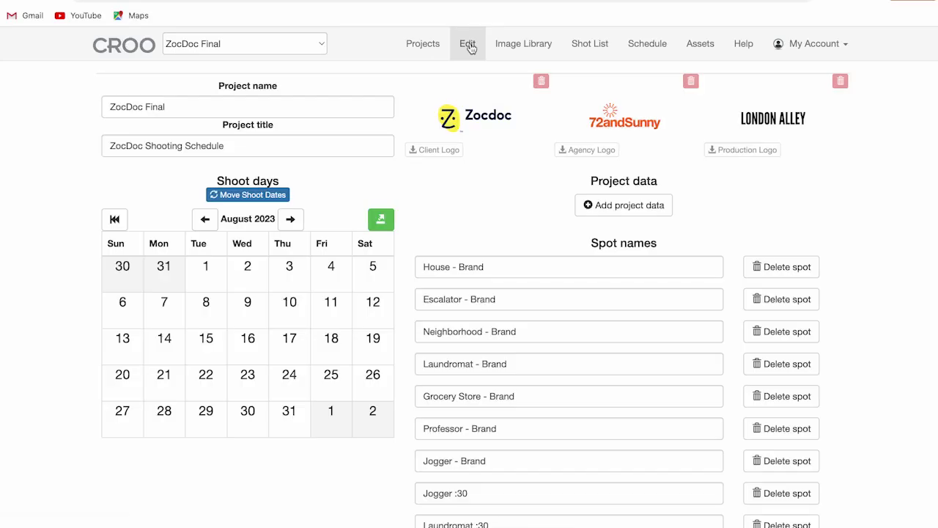
{"action": "left_click", "coordinate": [598, 205]}
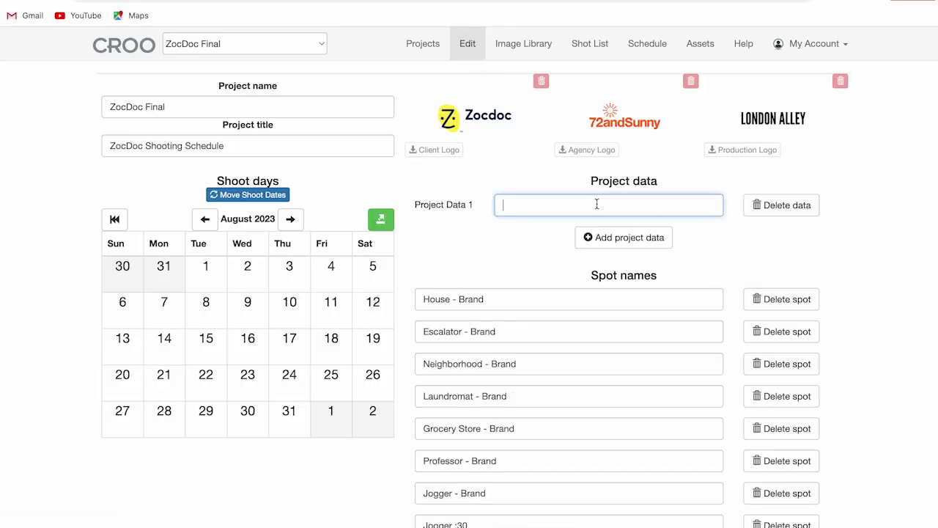
{"action": "left_click", "coordinate": [112, 218]}
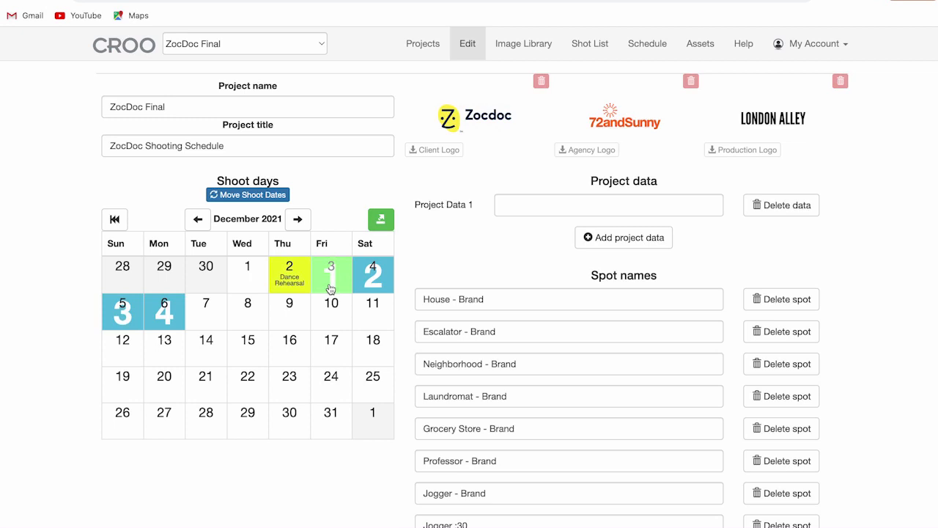
{"action": "left_click", "coordinate": [330, 289]}
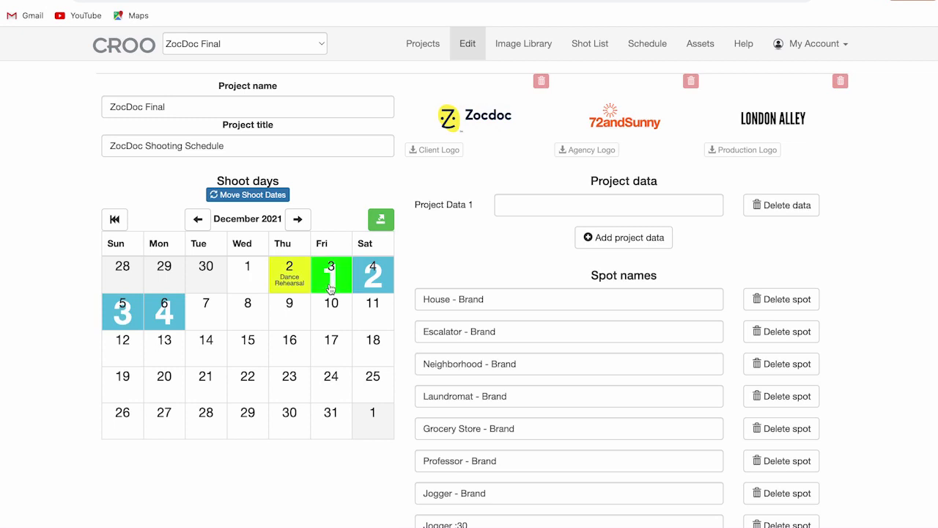
{"action": "left_click", "coordinate": [212, 312]}
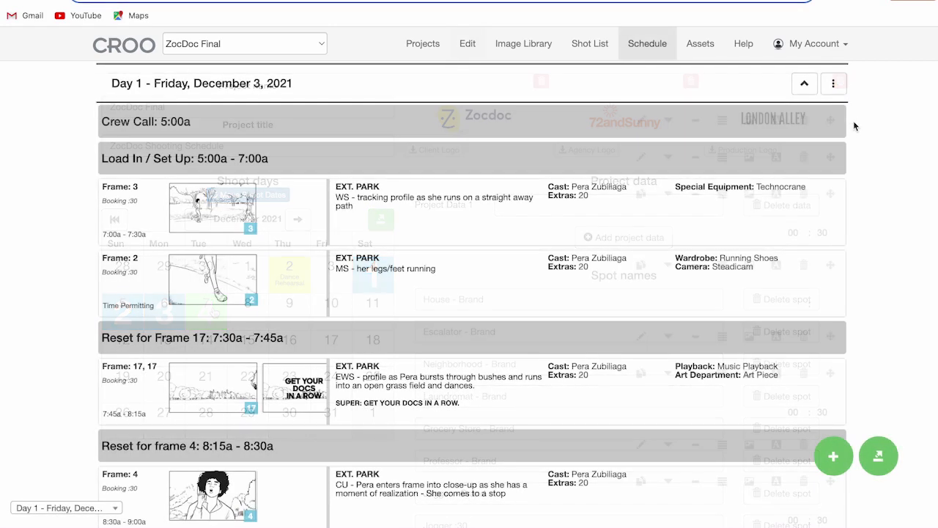
- In the calendar export, apply the date range December 2 to December 7, 2021 and include all cast members
{"action": "left_click", "coordinate": [837, 85]}
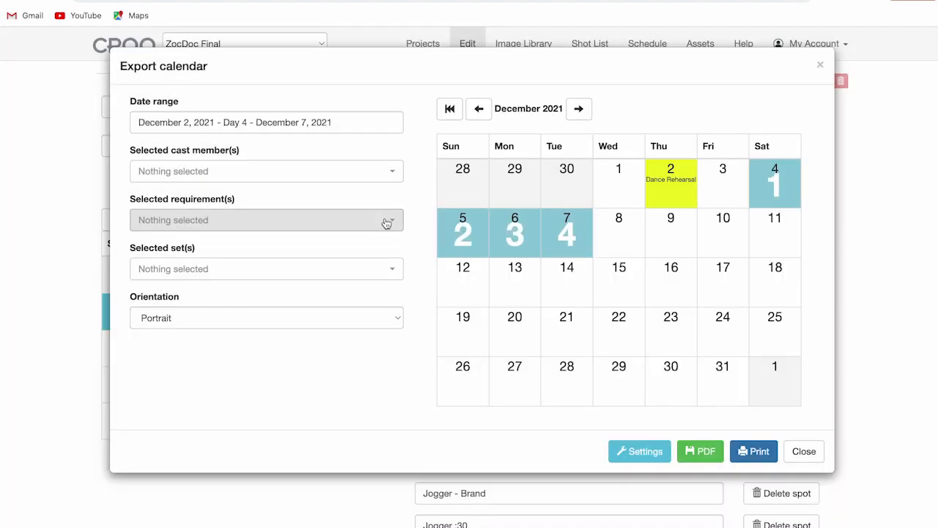
{"action": "left_click", "coordinate": [294, 121]}
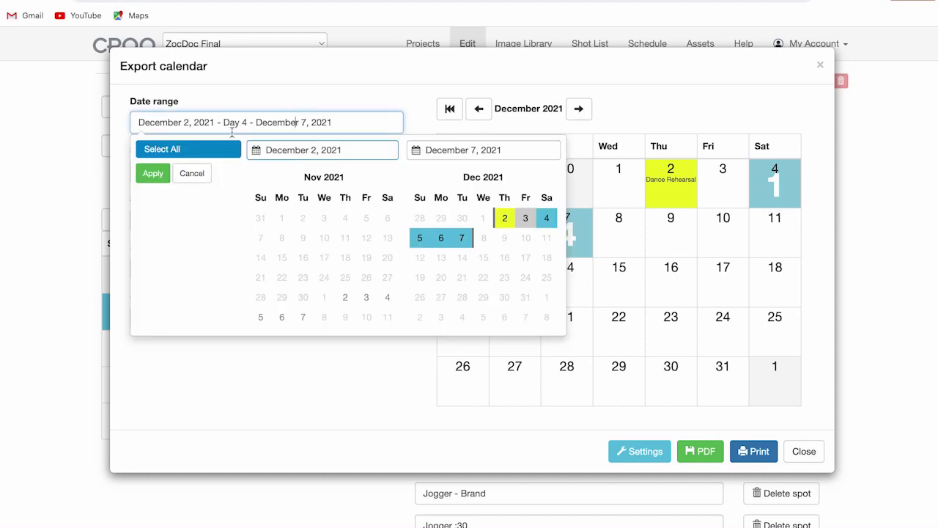
{"action": "left_click", "coordinate": [154, 175]}
{"action": "left_click", "coordinate": [155, 175]}
{"action": "left_click", "coordinate": [191, 202]}
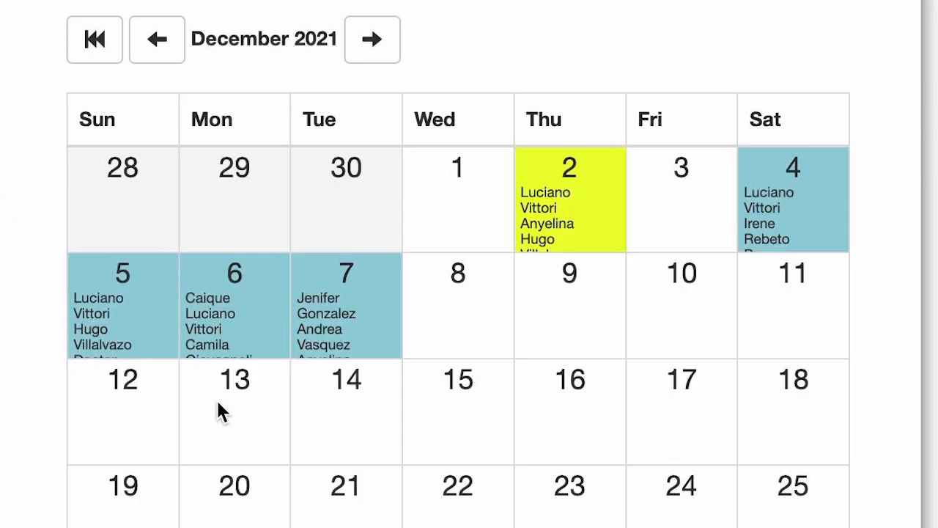
- Add the note "-Check out of hotel" to Tuesday, December 7, 2021 and set the calendar's orientation to landscape
{"action": "left_click", "coordinate": [368, 311]}
{"action": "type", "text": "-Check out of hotel"}
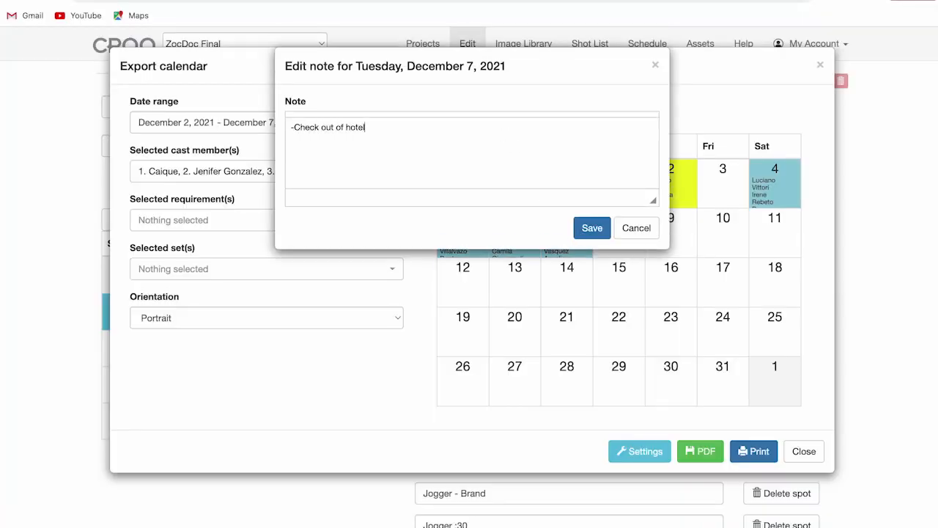
{"action": "left_click", "coordinate": [593, 229]}
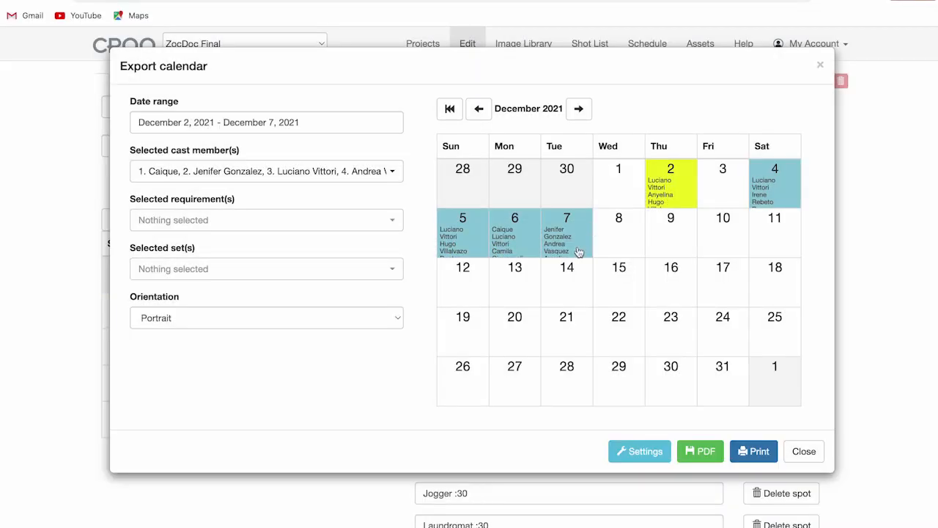
{"action": "left_click", "coordinate": [396, 320]}
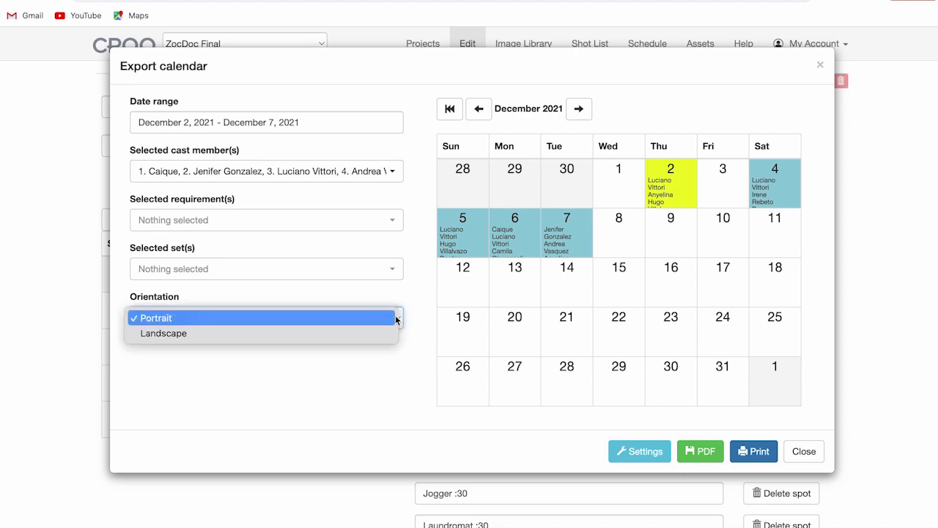
{"action": "left_click", "coordinate": [302, 335]}
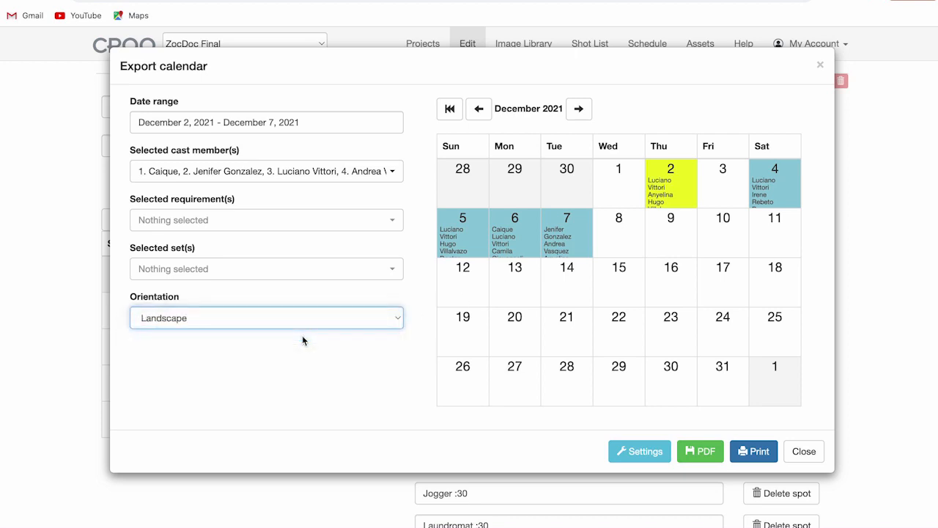
- Set the calendar report header to Talent Calendar and change the shoot day color to green
{"action": "left_click", "coordinate": [640, 452]}
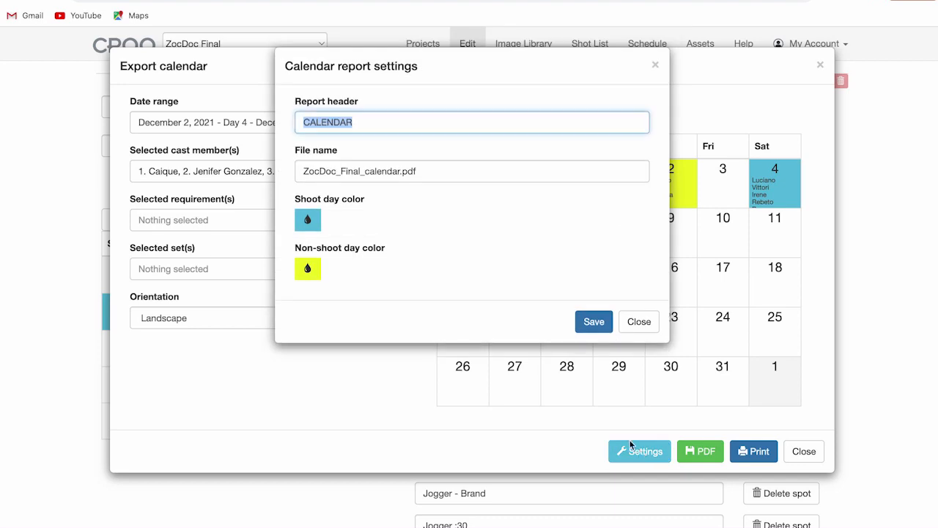
{"action": "type", "text": "Talent Calendar"}
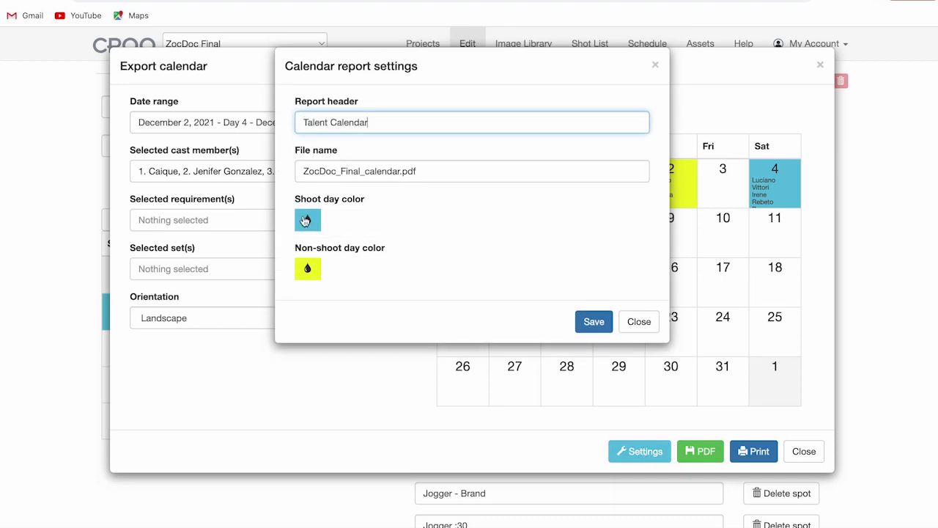
{"action": "left_click", "coordinate": [307, 220]}
{"action": "left_click", "coordinate": [390, 265]}
{"action": "left_click", "coordinate": [594, 321]}
- Export the December 2021 calendar as a PDF and send it to print
{"action": "left_click", "coordinate": [705, 452]}
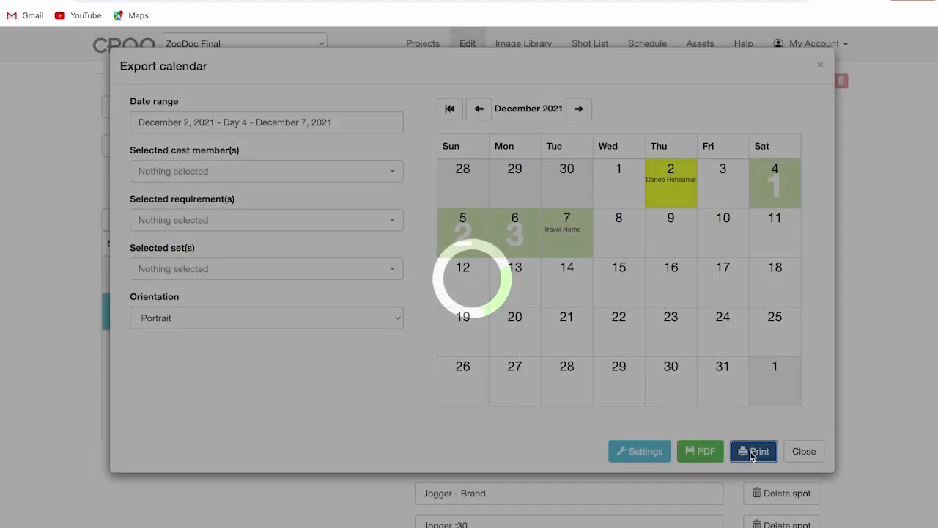
{"action": "left_click", "coordinate": [754, 451]}
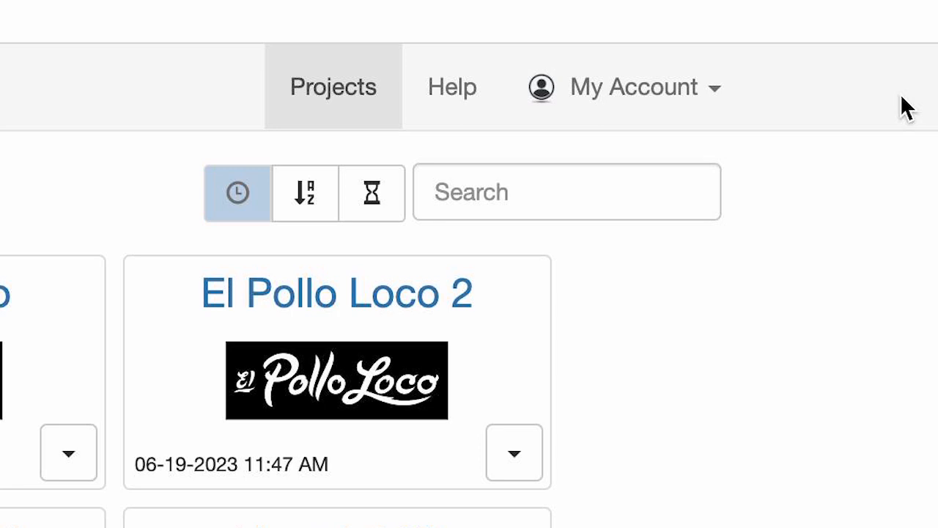
- Examine the requirement categories in the user settings and open the Food category's title for editing
{"action": "left_click", "coordinate": [657, 94]}
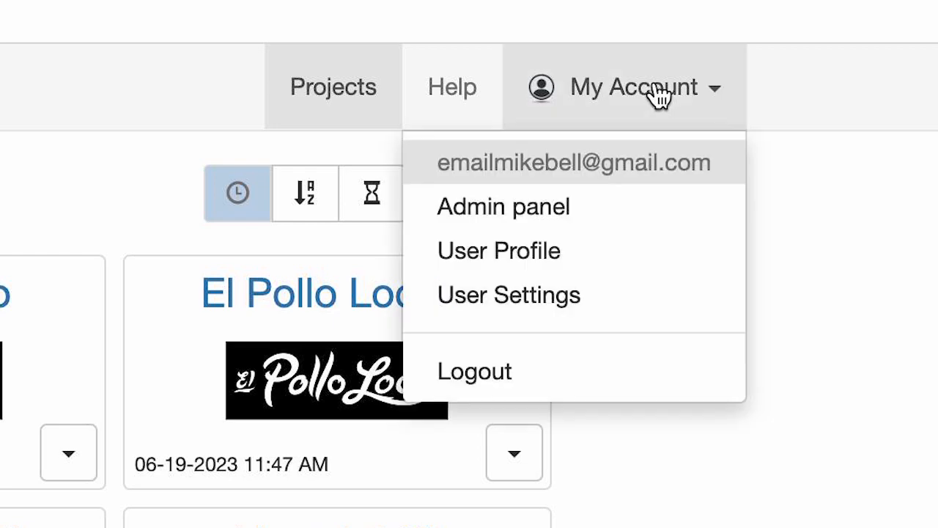
{"action": "left_click", "coordinate": [618, 297]}
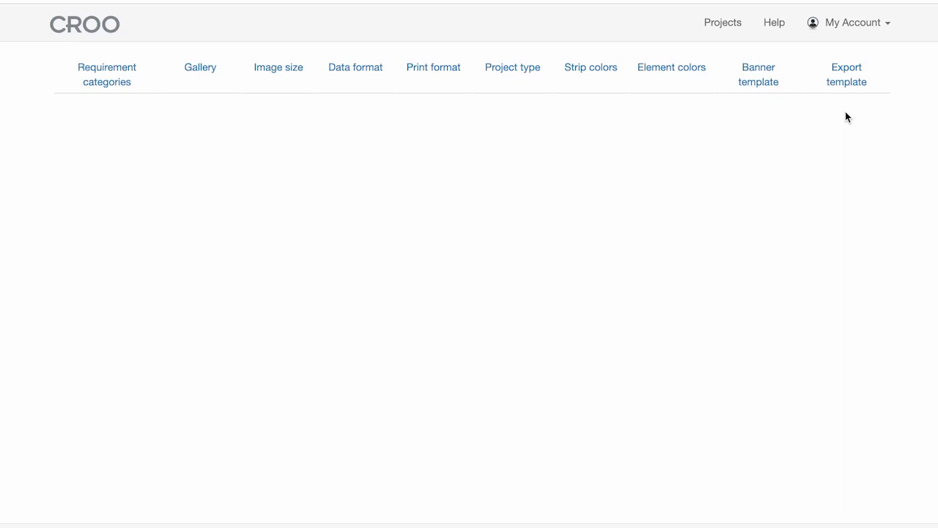
{"action": "left_click", "coordinate": [98, 91]}
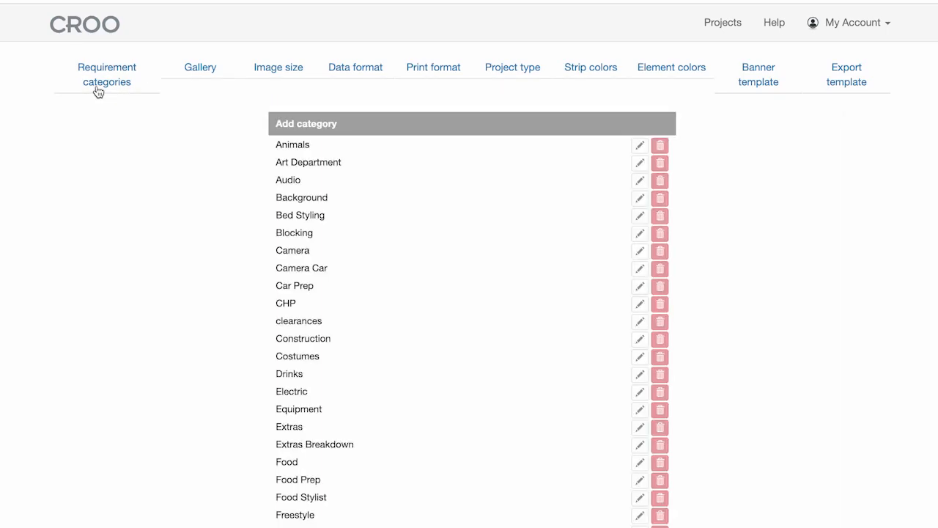
{"action": "scroll", "coordinate": [298, 307], "scroll_direction": "down", "scroll_amount": 3}
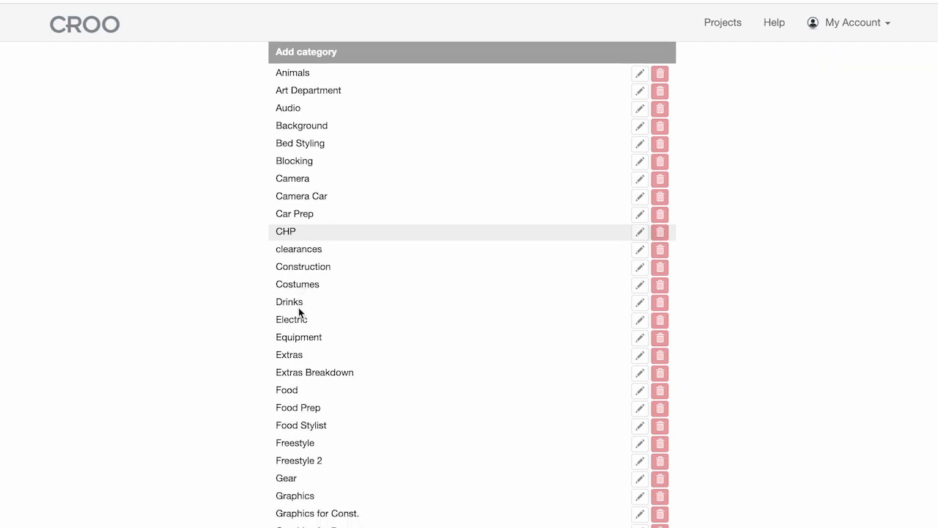
{"action": "scroll", "coordinate": [298, 312], "scroll_direction": "down", "scroll_amount": 3}
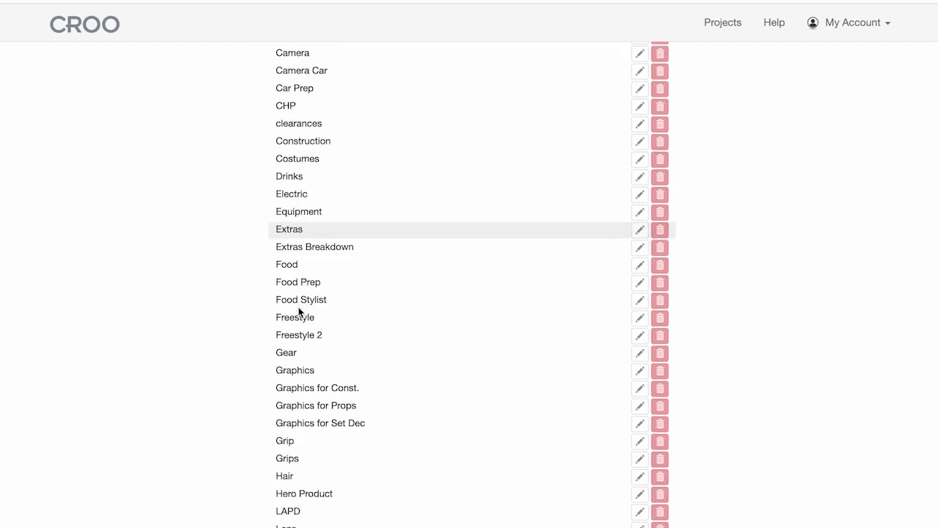
{"action": "scroll", "coordinate": [359, 313], "scroll_direction": "down", "scroll_amount": 1}
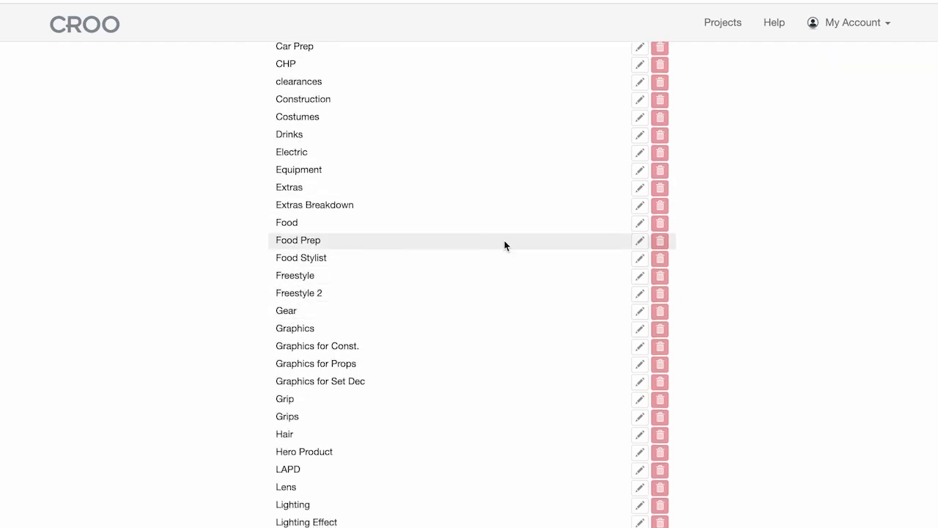
{"action": "left_click", "coordinate": [641, 223]}
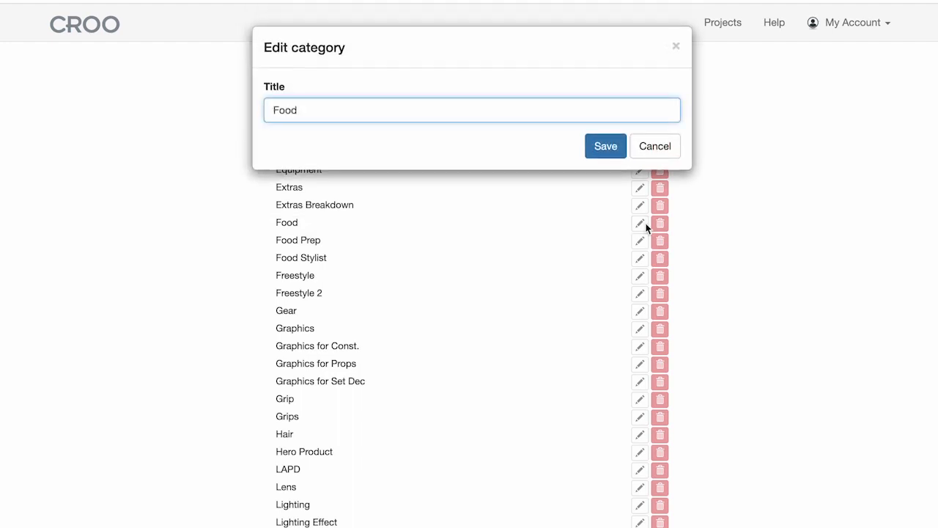
- Look through the logo images stored in the user settings gallery
{"action": "left_click", "coordinate": [203, 77]}
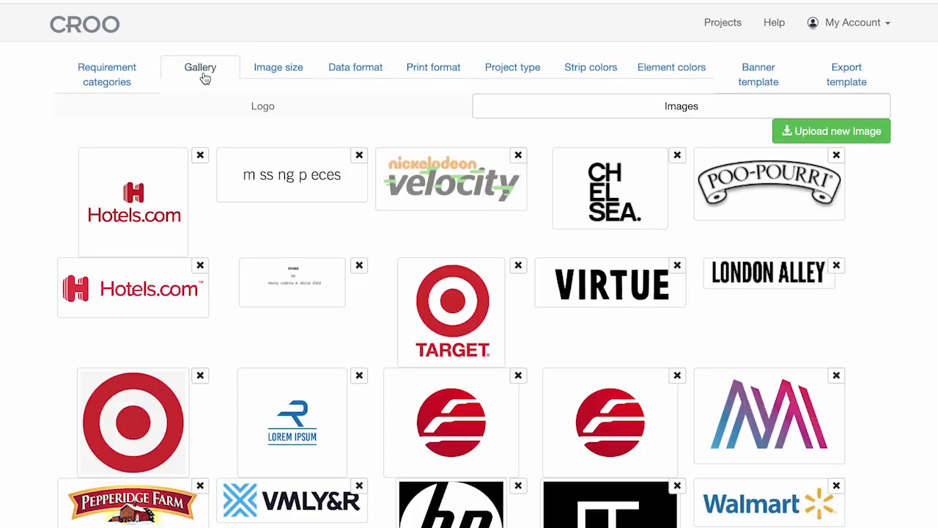
{"action": "scroll", "coordinate": [205, 78], "scroll_direction": "down", "scroll_amount": 3}
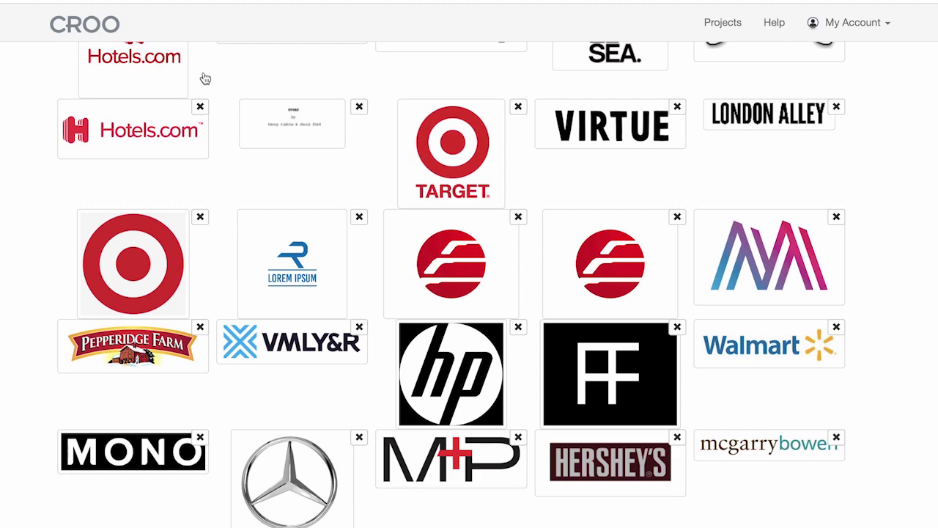
{"action": "scroll", "coordinate": [205, 79], "scroll_direction": "down", "scroll_amount": 3}
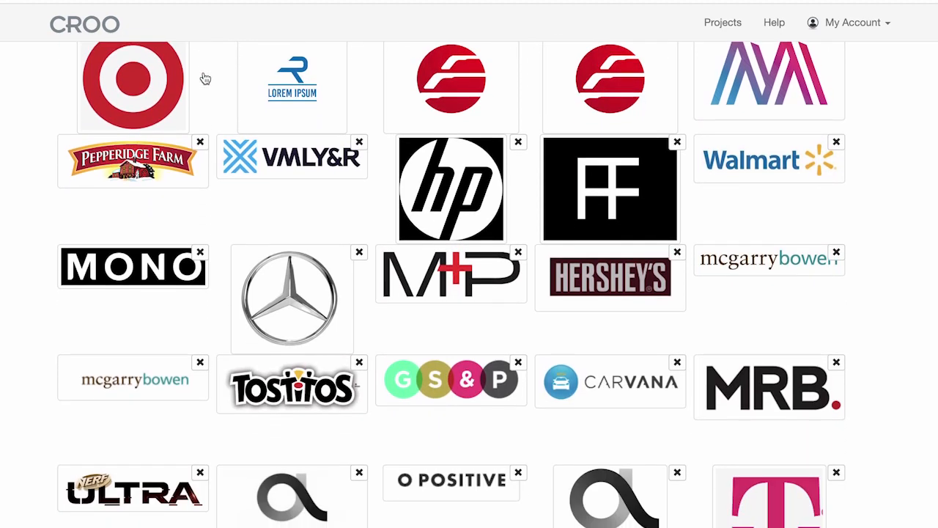
{"action": "scroll", "coordinate": [205, 78], "scroll_direction": "down", "scroll_amount": 3}
{"action": "scroll", "coordinate": [206, 79], "scroll_direction": "down", "scroll_amount": 3}
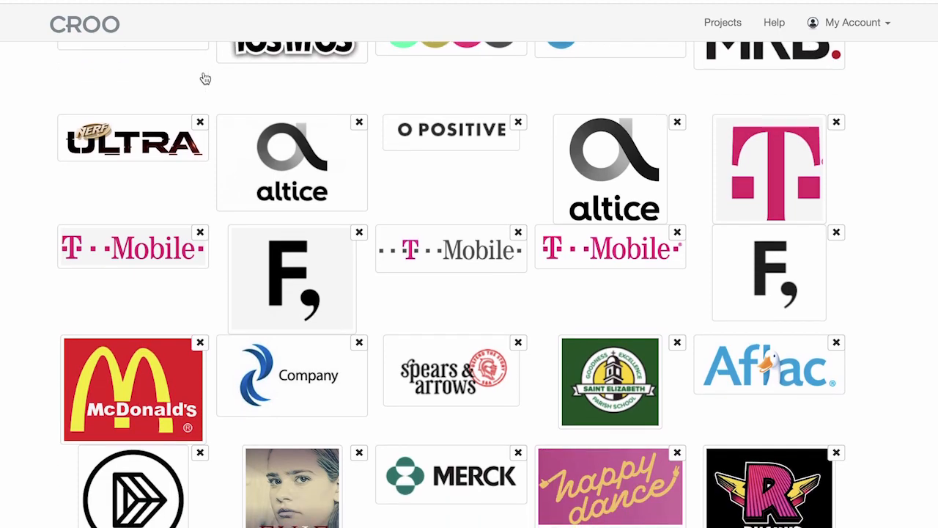
{"action": "scroll", "coordinate": [205, 79], "scroll_direction": "down", "scroll_amount": 1}
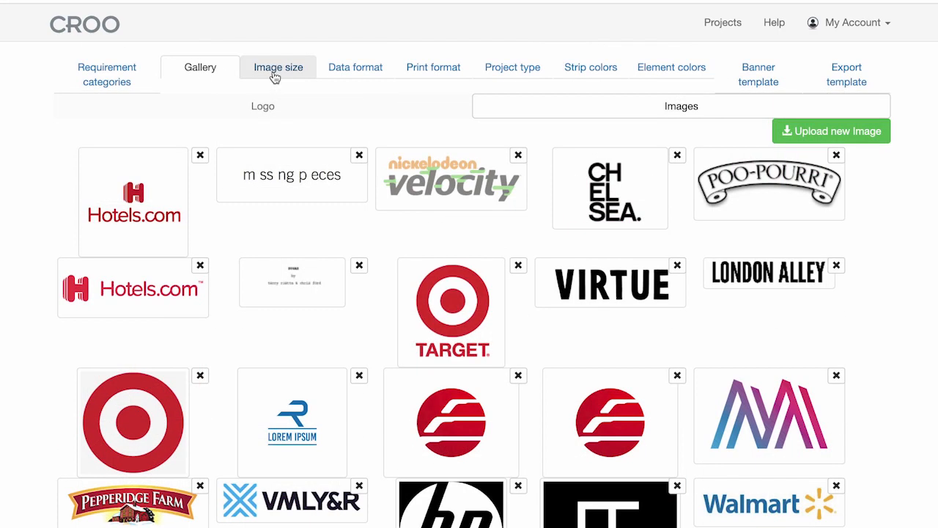
- Try a lower image quality percentage in the image size settings
{"action": "left_click", "coordinate": [275, 73]}
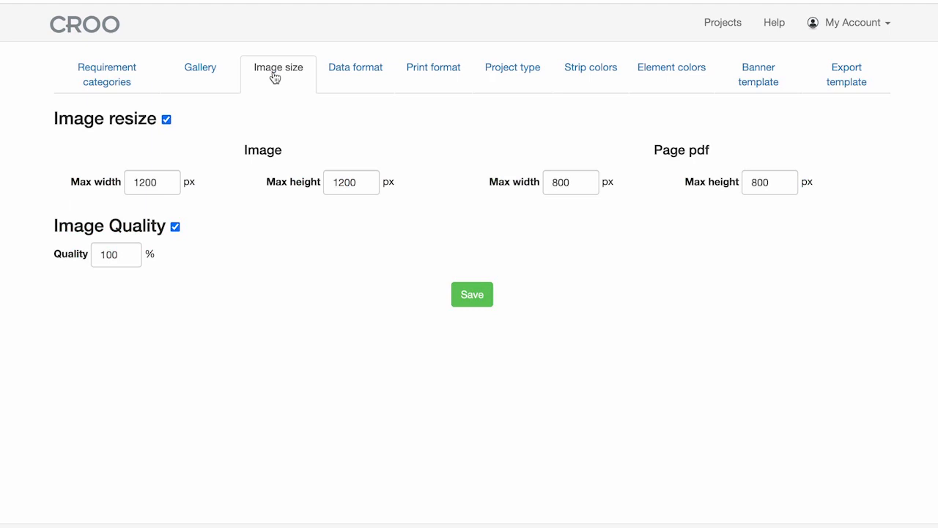
{"action": "left_click", "coordinate": [128, 261]}
{"action": "left_click", "coordinate": [128, 261]}
{"action": "left_click", "coordinate": [129, 261]}
{"action": "left_click", "coordinate": [128, 261]}
{"action": "left_click", "coordinate": [128, 261]}
{"action": "left_click", "coordinate": [129, 261]}
{"action": "left_click", "coordinate": [128, 261]}
{"action": "left_click", "coordinate": [129, 261]}
{"action": "left_click", "coordinate": [128, 261]}
{"action": "left_click", "coordinate": [129, 261]}
{"action": "left_click", "coordinate": [128, 261]}
{"action": "left_click", "coordinate": [129, 261]}
{"action": "left_click", "coordinate": [128, 261]}
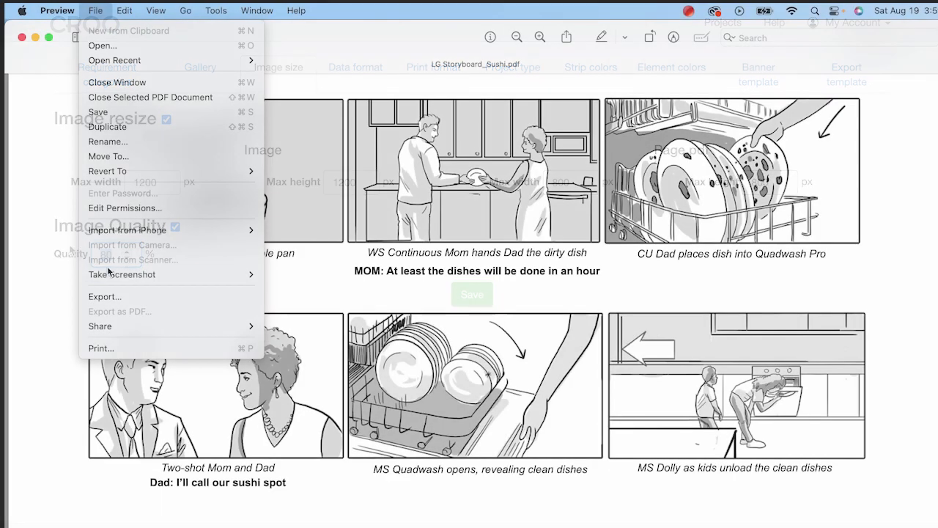
- Switch to Preview and export LG Storyboard_Sushi as a PDF to Downloads with a Quartz filter applied
{"action": "left_click", "coordinate": [112, 297]}
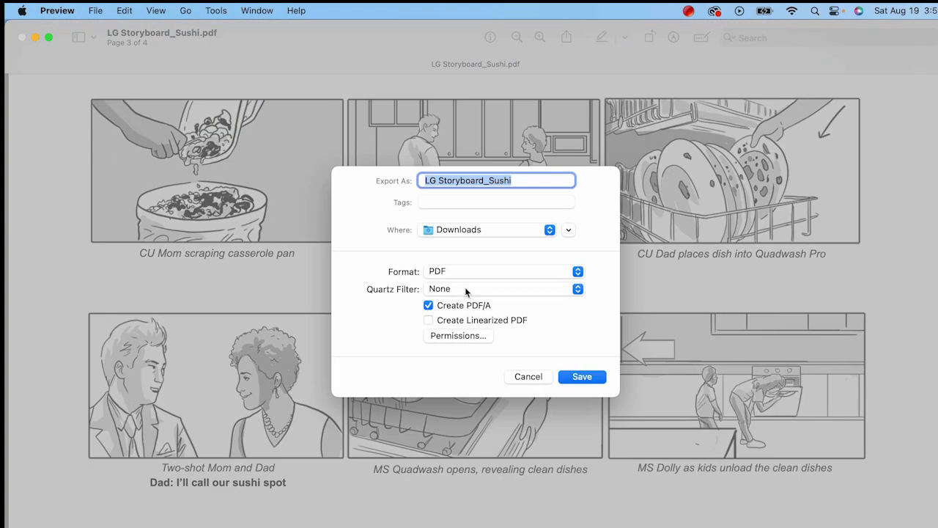
{"action": "left_click", "coordinate": [465, 289]}
{"action": "left_click", "coordinate": [491, 399]}
{"action": "left_click", "coordinate": [576, 380]}
{"action": "left_click", "coordinate": [538, 358]}
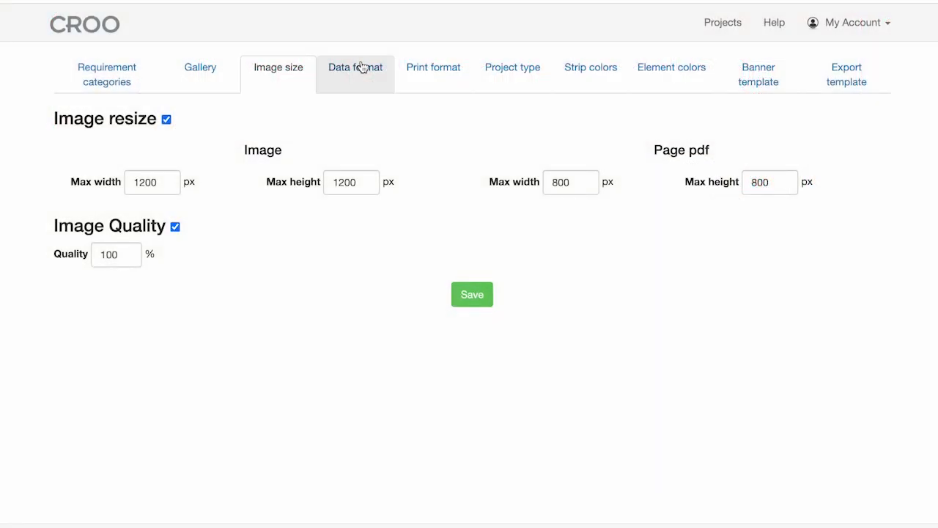
- Check the time zone, time format and date format choices in the data format settings
{"action": "left_click", "coordinate": [362, 68]}
{"action": "left_click", "coordinate": [429, 154]}
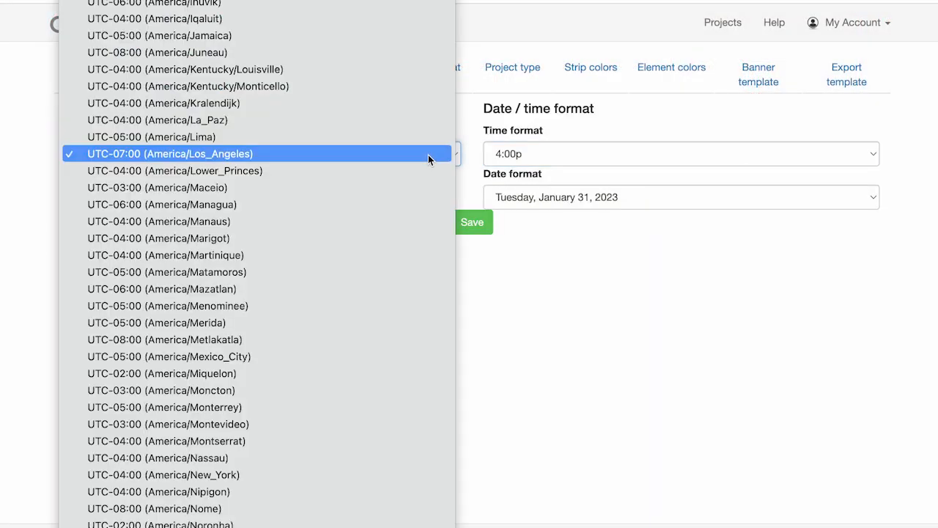
{"action": "left_click", "coordinate": [429, 154]}
{"action": "left_click", "coordinate": [528, 154]}
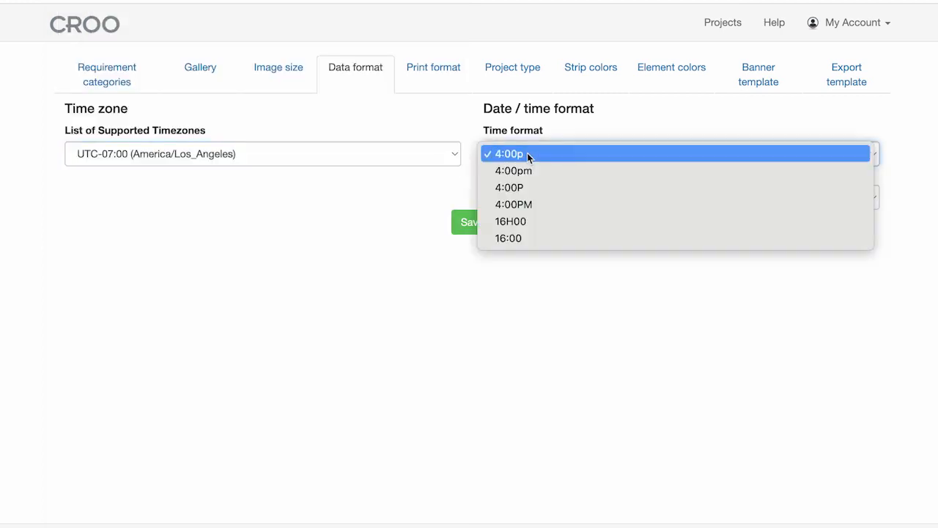
{"action": "left_click", "coordinate": [527, 154]}
{"action": "left_click", "coordinate": [548, 197]}
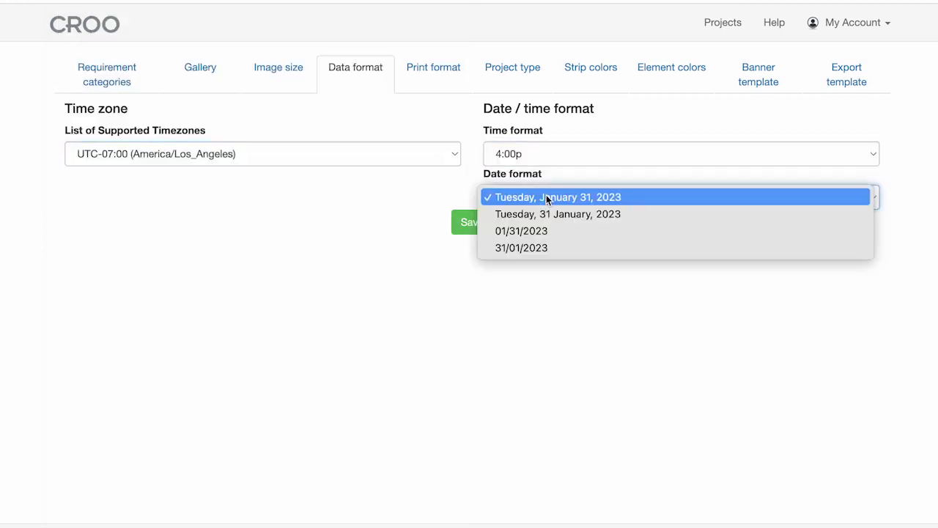
{"action": "left_click", "coordinate": [548, 197]}
- View the print format settings and enable Scripted in the project type settings
{"action": "left_click", "coordinate": [437, 67]}
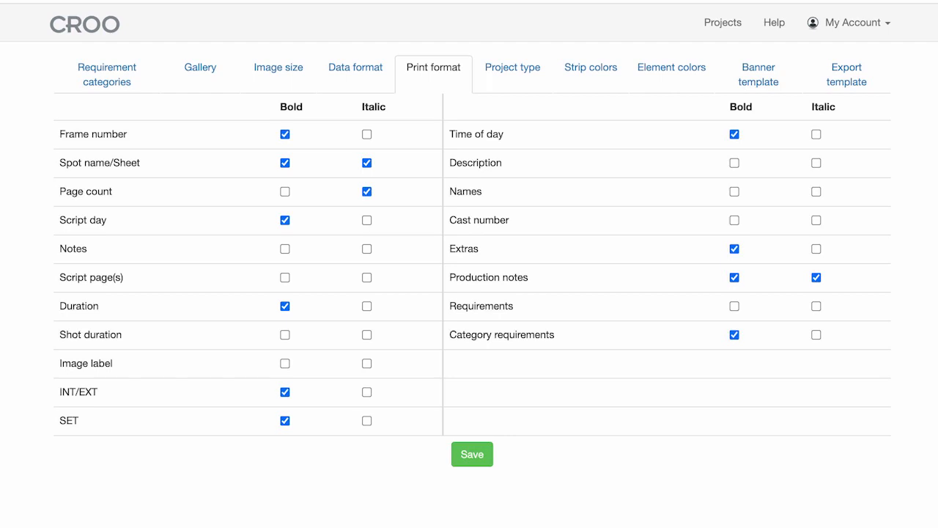
{"action": "left_click", "coordinate": [505, 81]}
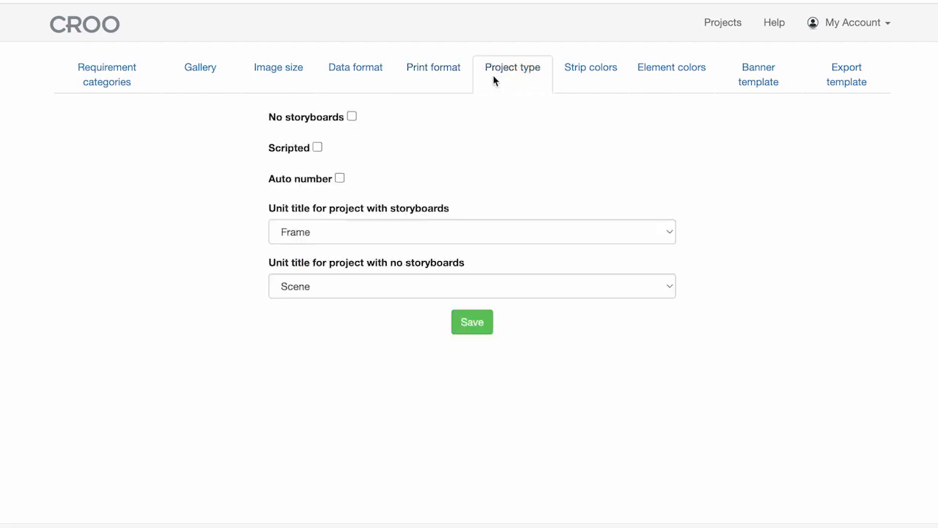
{"action": "left_click", "coordinate": [317, 149]}
- Change the Night Interior strip color to dark green
{"action": "left_click", "coordinate": [587, 77]}
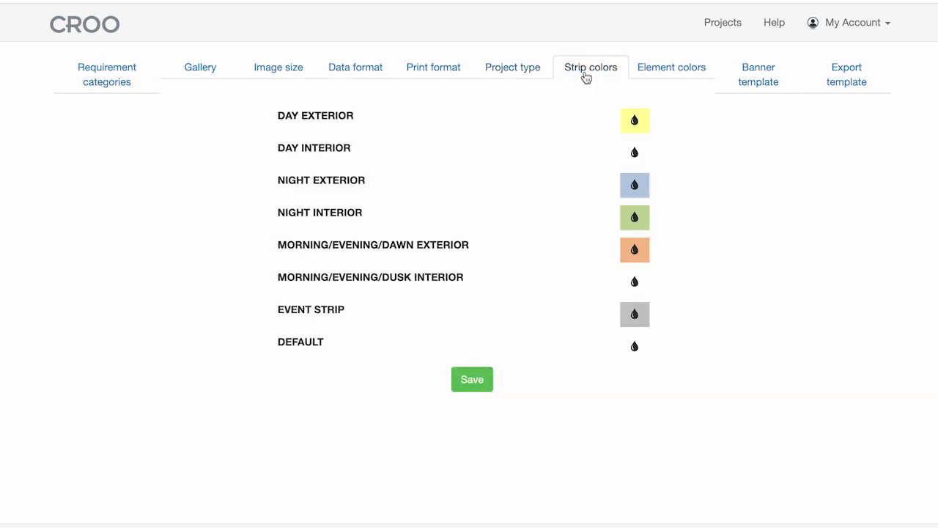
{"action": "left_click", "coordinate": [636, 218]}
{"action": "left_click", "coordinate": [721, 301]}
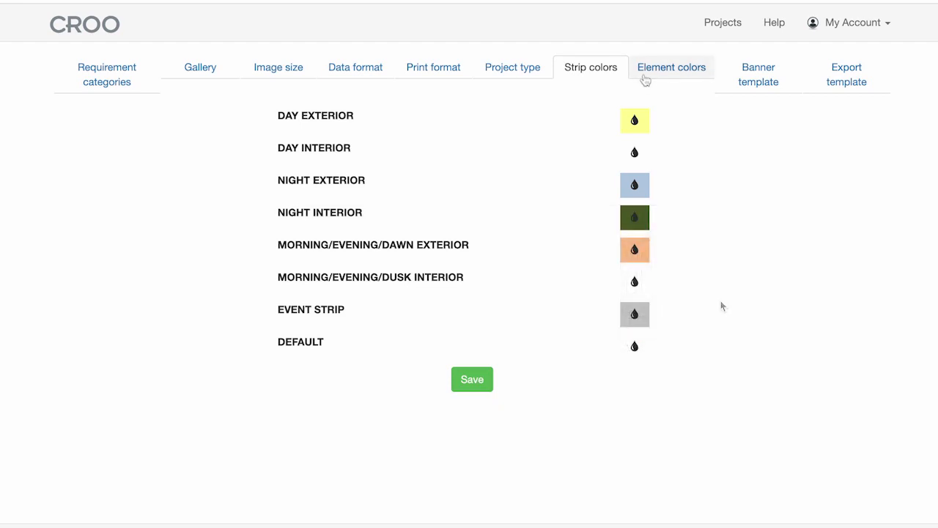
- Change the color of the Animals element to the palest green
{"action": "left_click", "coordinate": [649, 73]}
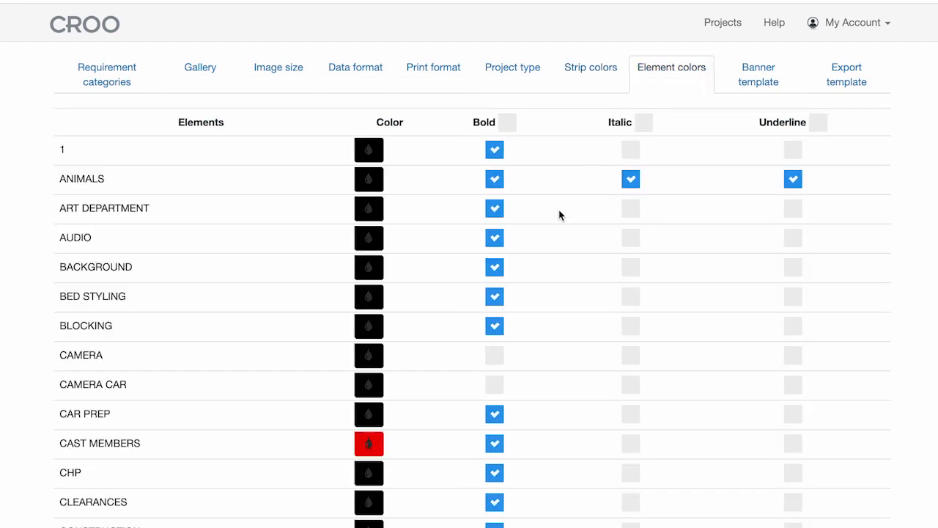
{"action": "left_click", "coordinate": [361, 185]}
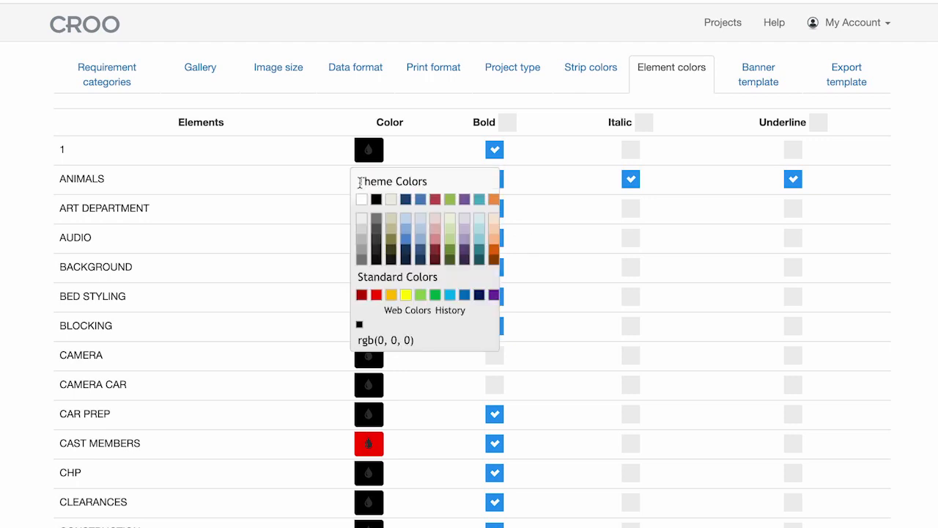
{"action": "left_click", "coordinate": [450, 219]}
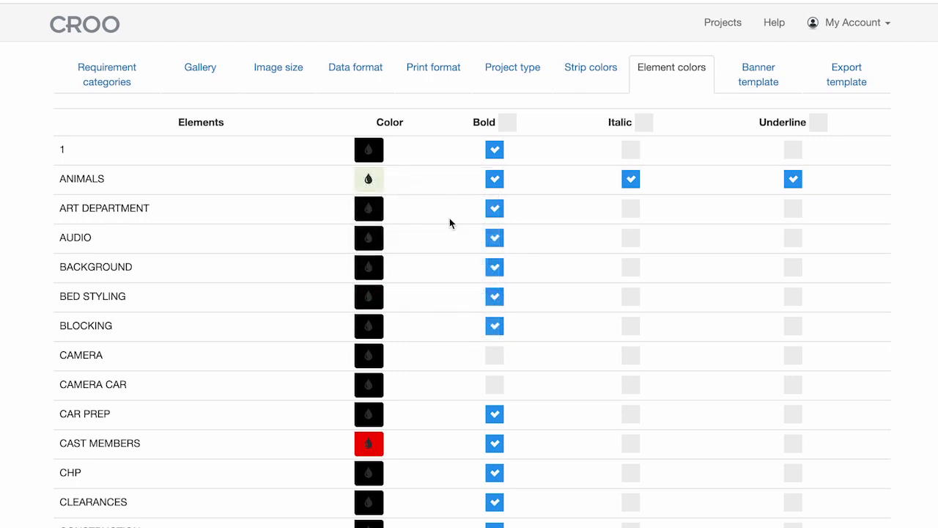
- In the banner template, switch the option to add banners when creating a shoot day off and back on
{"action": "left_click", "coordinate": [755, 79]}
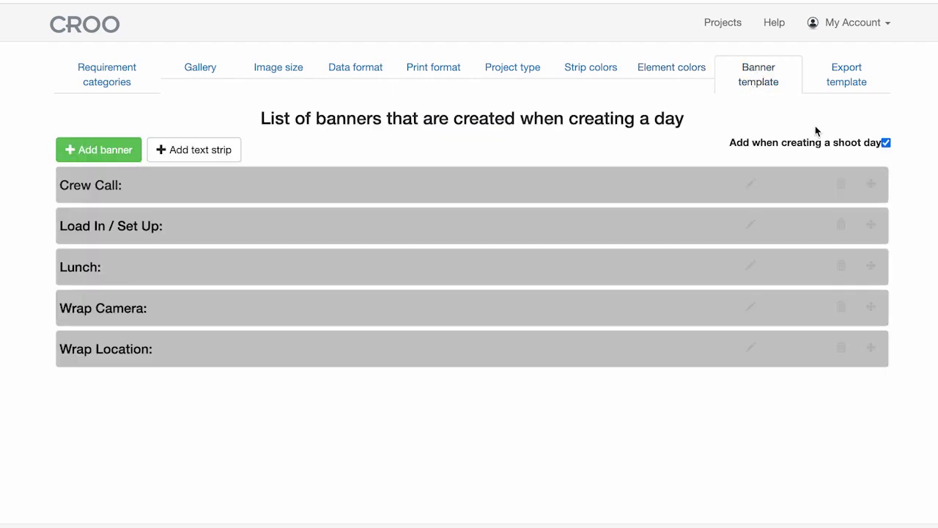
{"action": "mouse_move", "coordinate": [871, 184]}
{"action": "left_mouse_down"}
{"action": "mouse_move", "coordinate": [885, 262]}
{"action": "mouse_move", "coordinate": [867, 181]}
{"action": "left_mouse_up"}
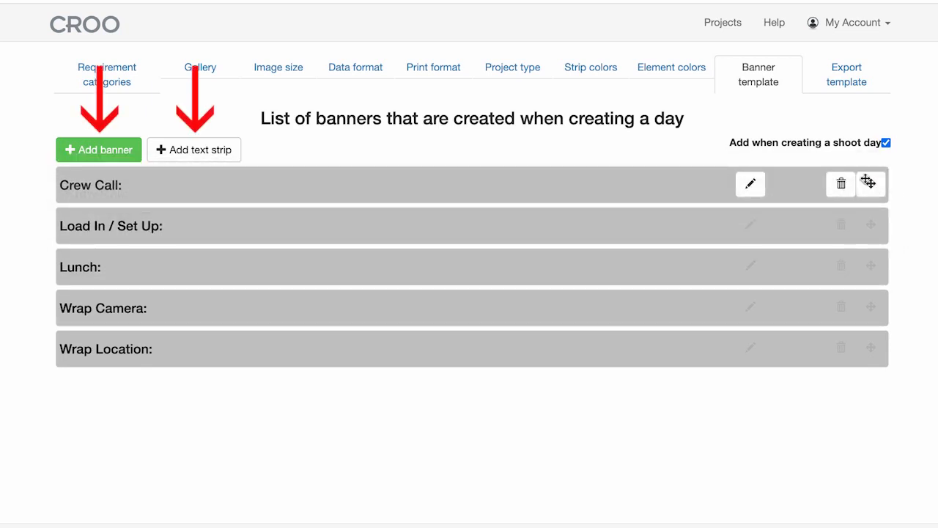
{"action": "left_click", "coordinate": [886, 144]}
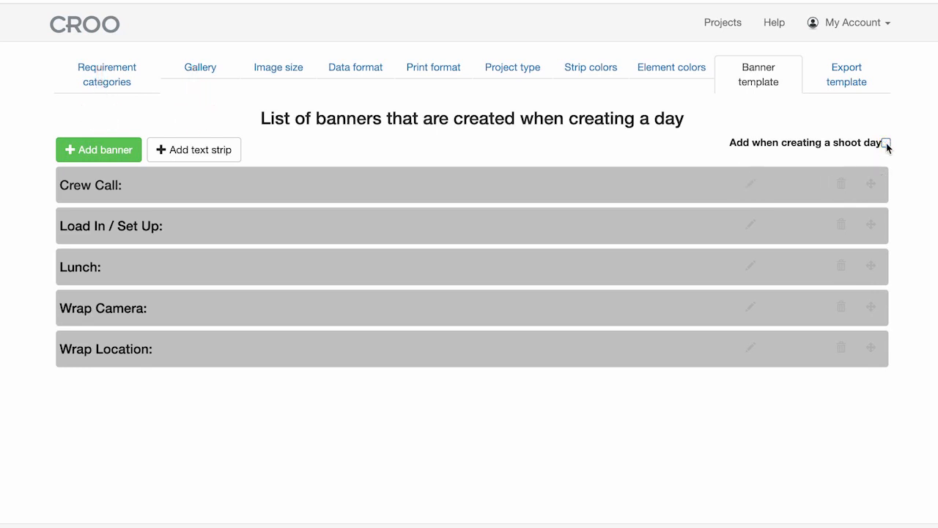
{"action": "left_click", "coordinate": [886, 144]}
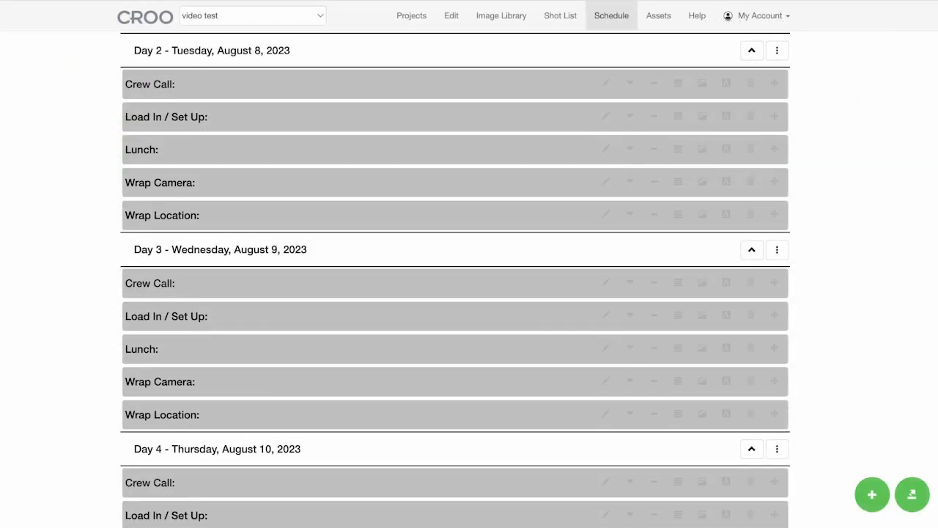
- Look over the shoot day banners in the video test schedule and disable adding template banners when creating a shoot day
{"action": "scroll", "coordinate": [455, 278], "scroll_direction": "down", "scroll_amount": 2}
{"action": "scroll", "coordinate": [455, 278], "scroll_direction": "down", "scroll_amount": 2}
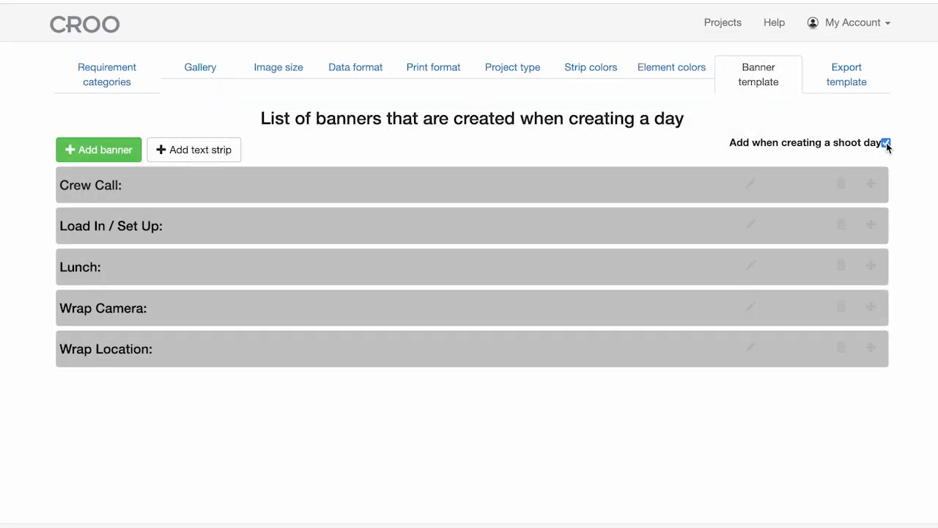
{"action": "left_click", "coordinate": [886, 144]}
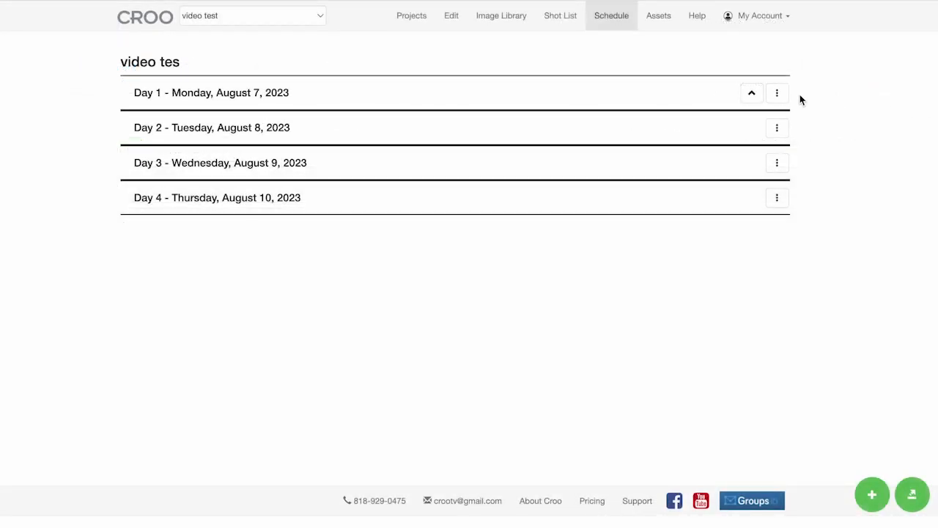
- Add the banner template to Day 1 - Monday, August 7, 2023 in the video test schedule
{"action": "left_click", "coordinate": [779, 94]}
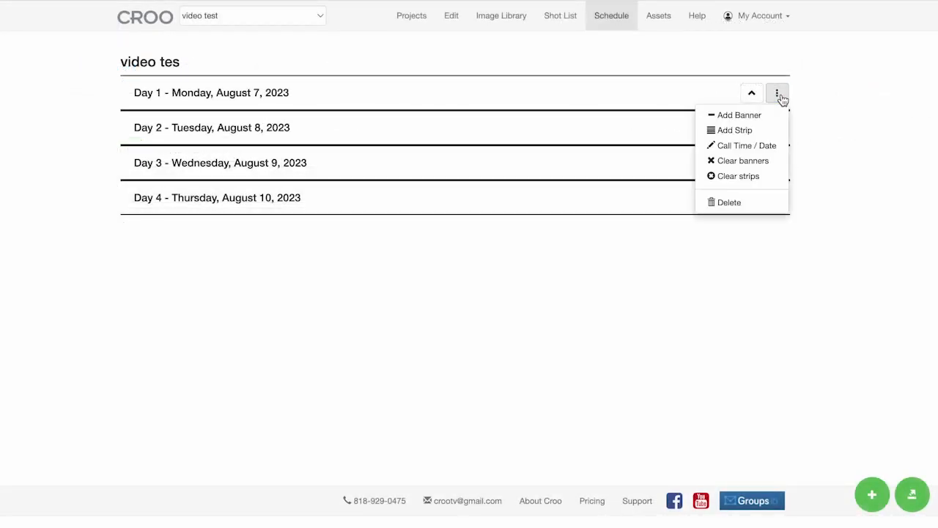
{"action": "left_click", "coordinate": [757, 116]}
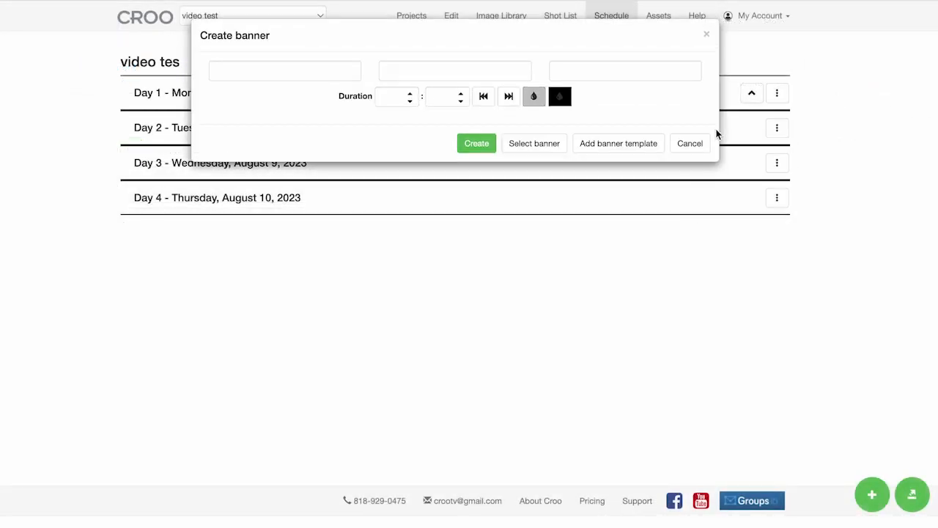
{"action": "left_click", "coordinate": [642, 143]}
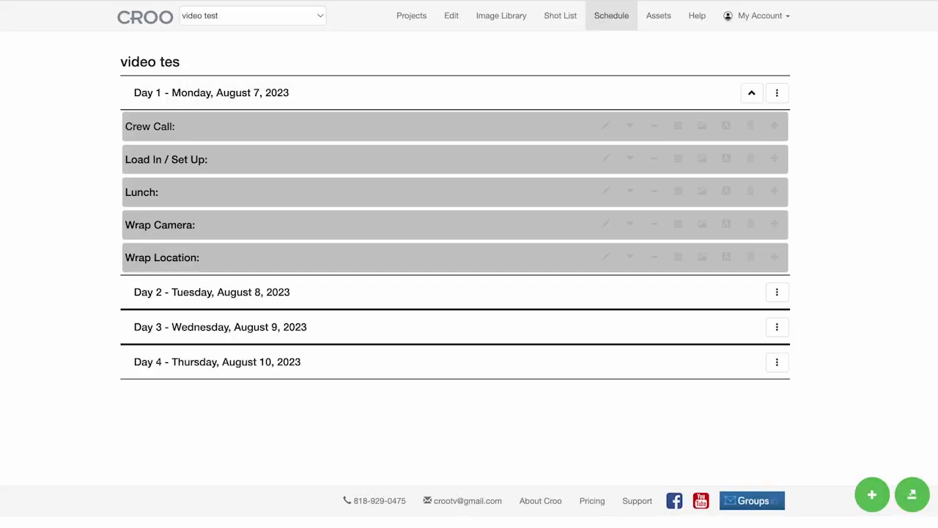